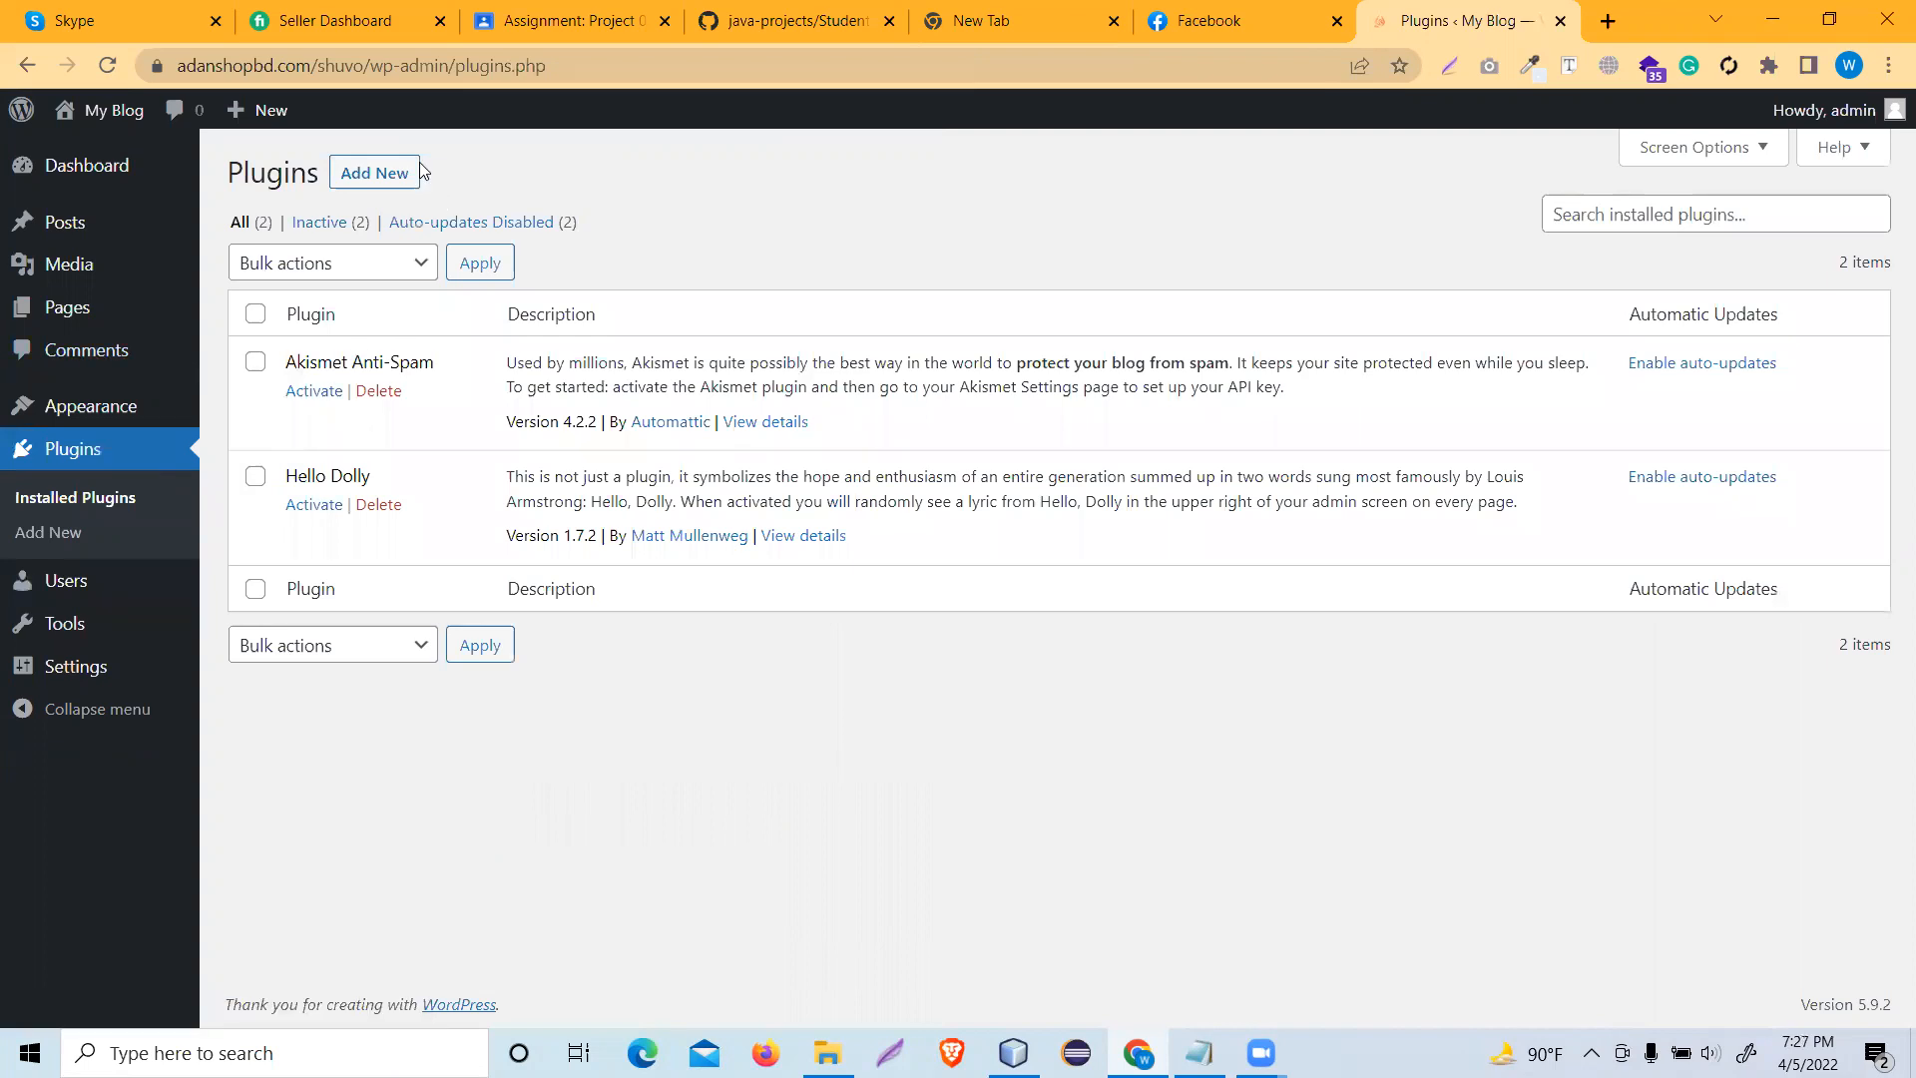
- Search the plugin directory for "woocommerce" and install the WooCommerce plugin
left_click(335, 175)
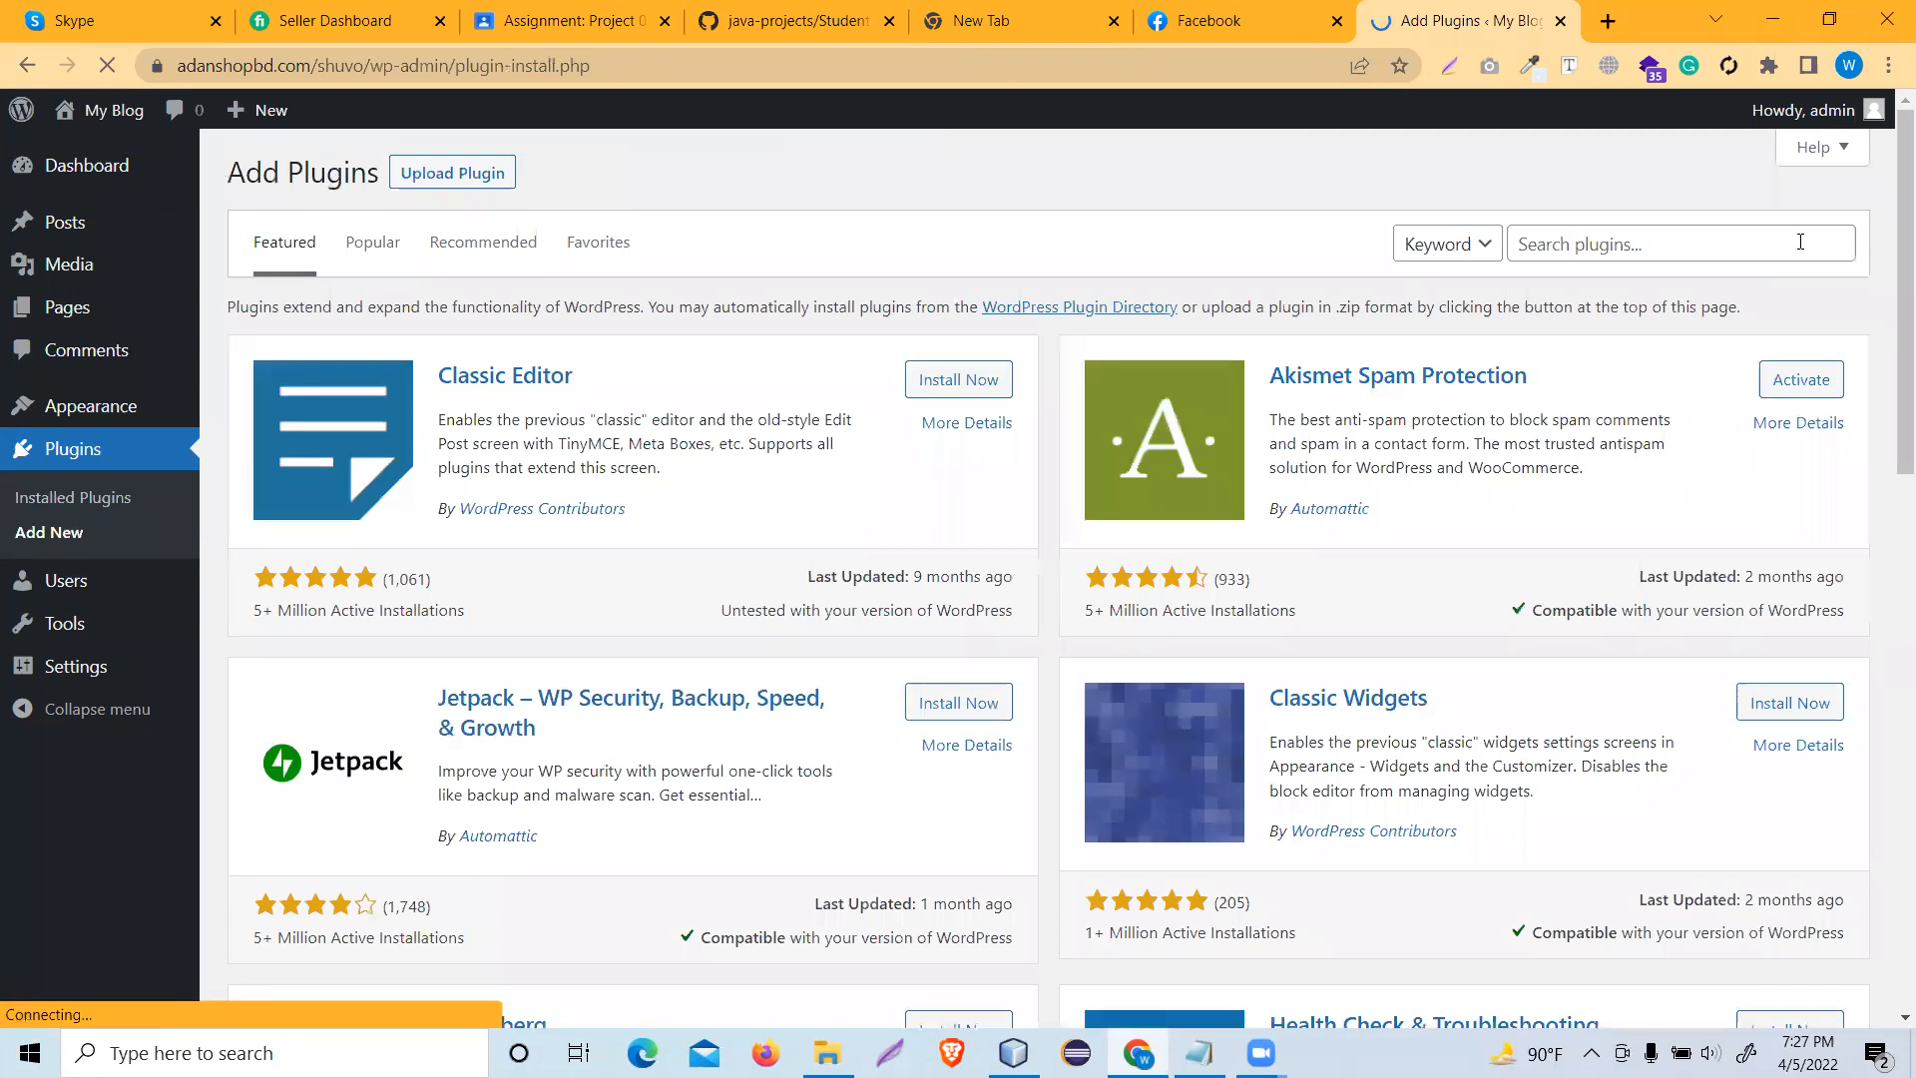
left_click(1654, 243)
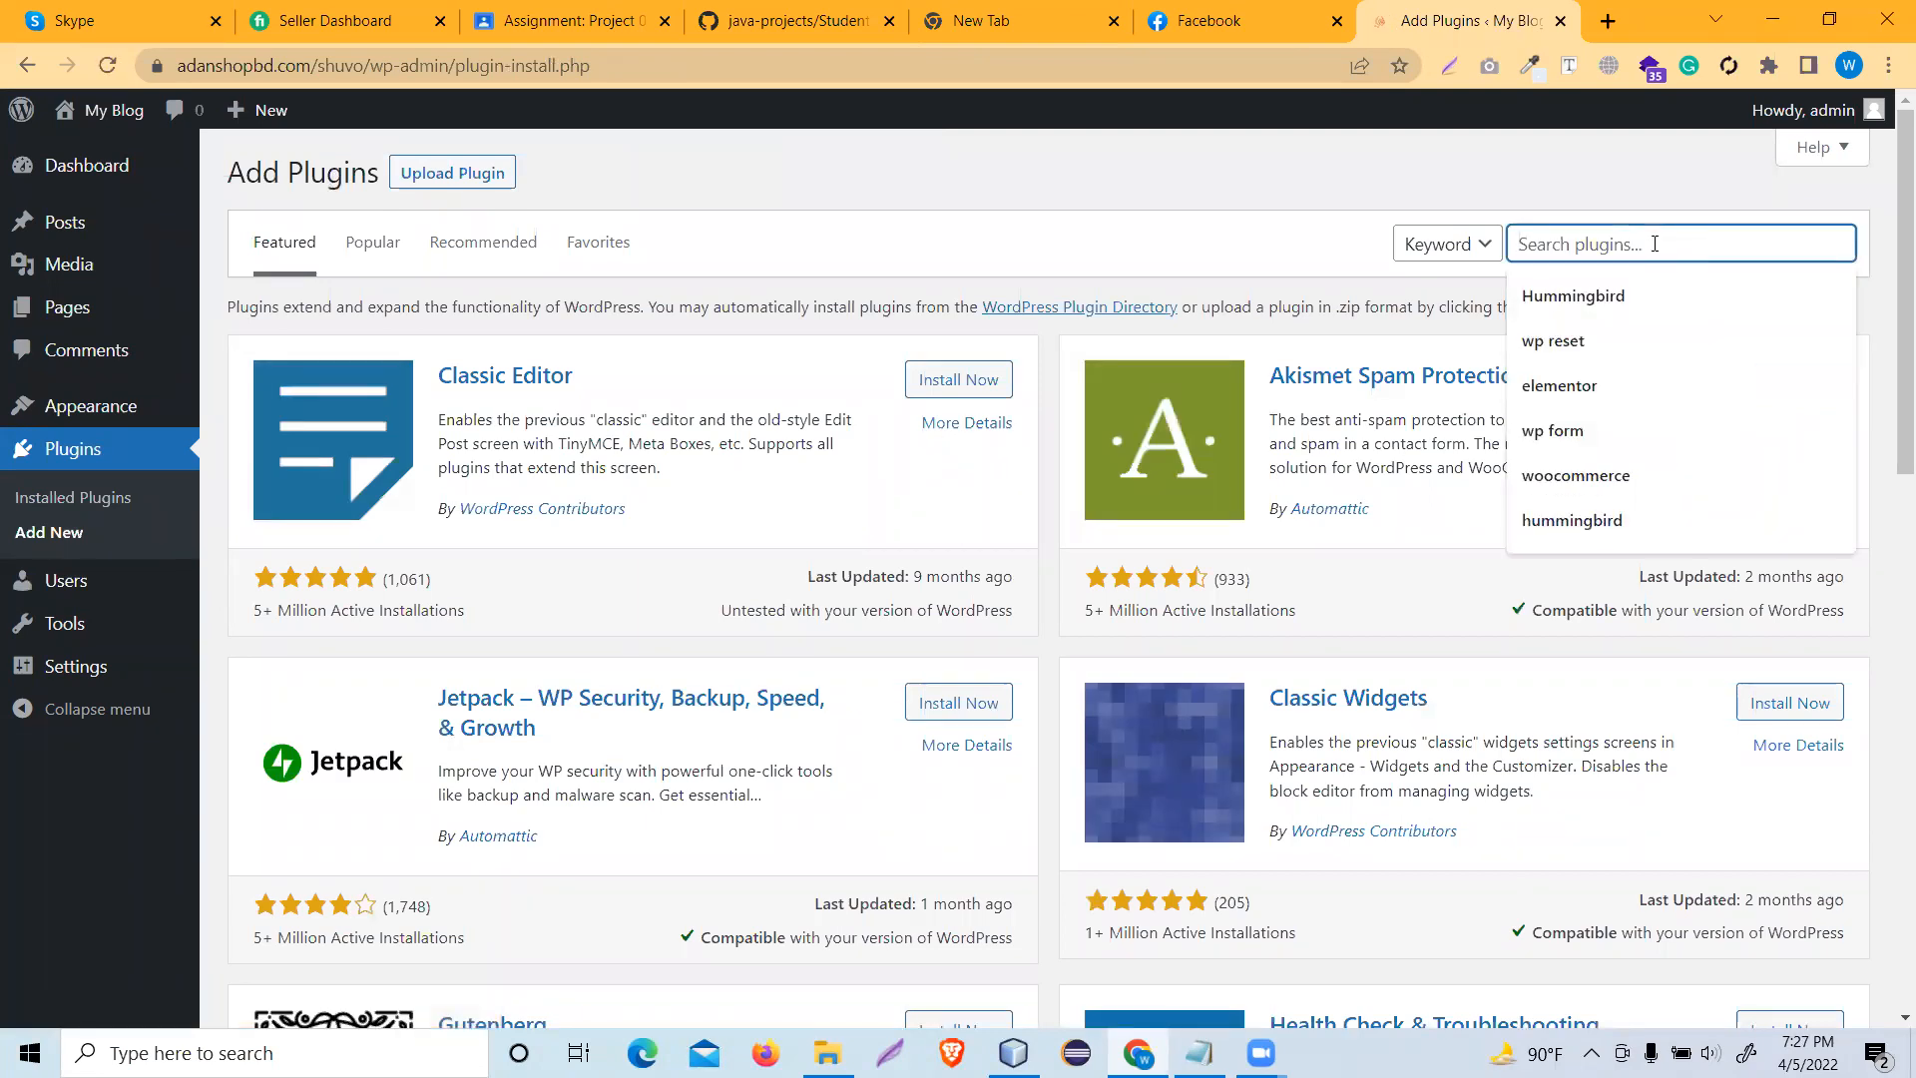
type("woocommerce")
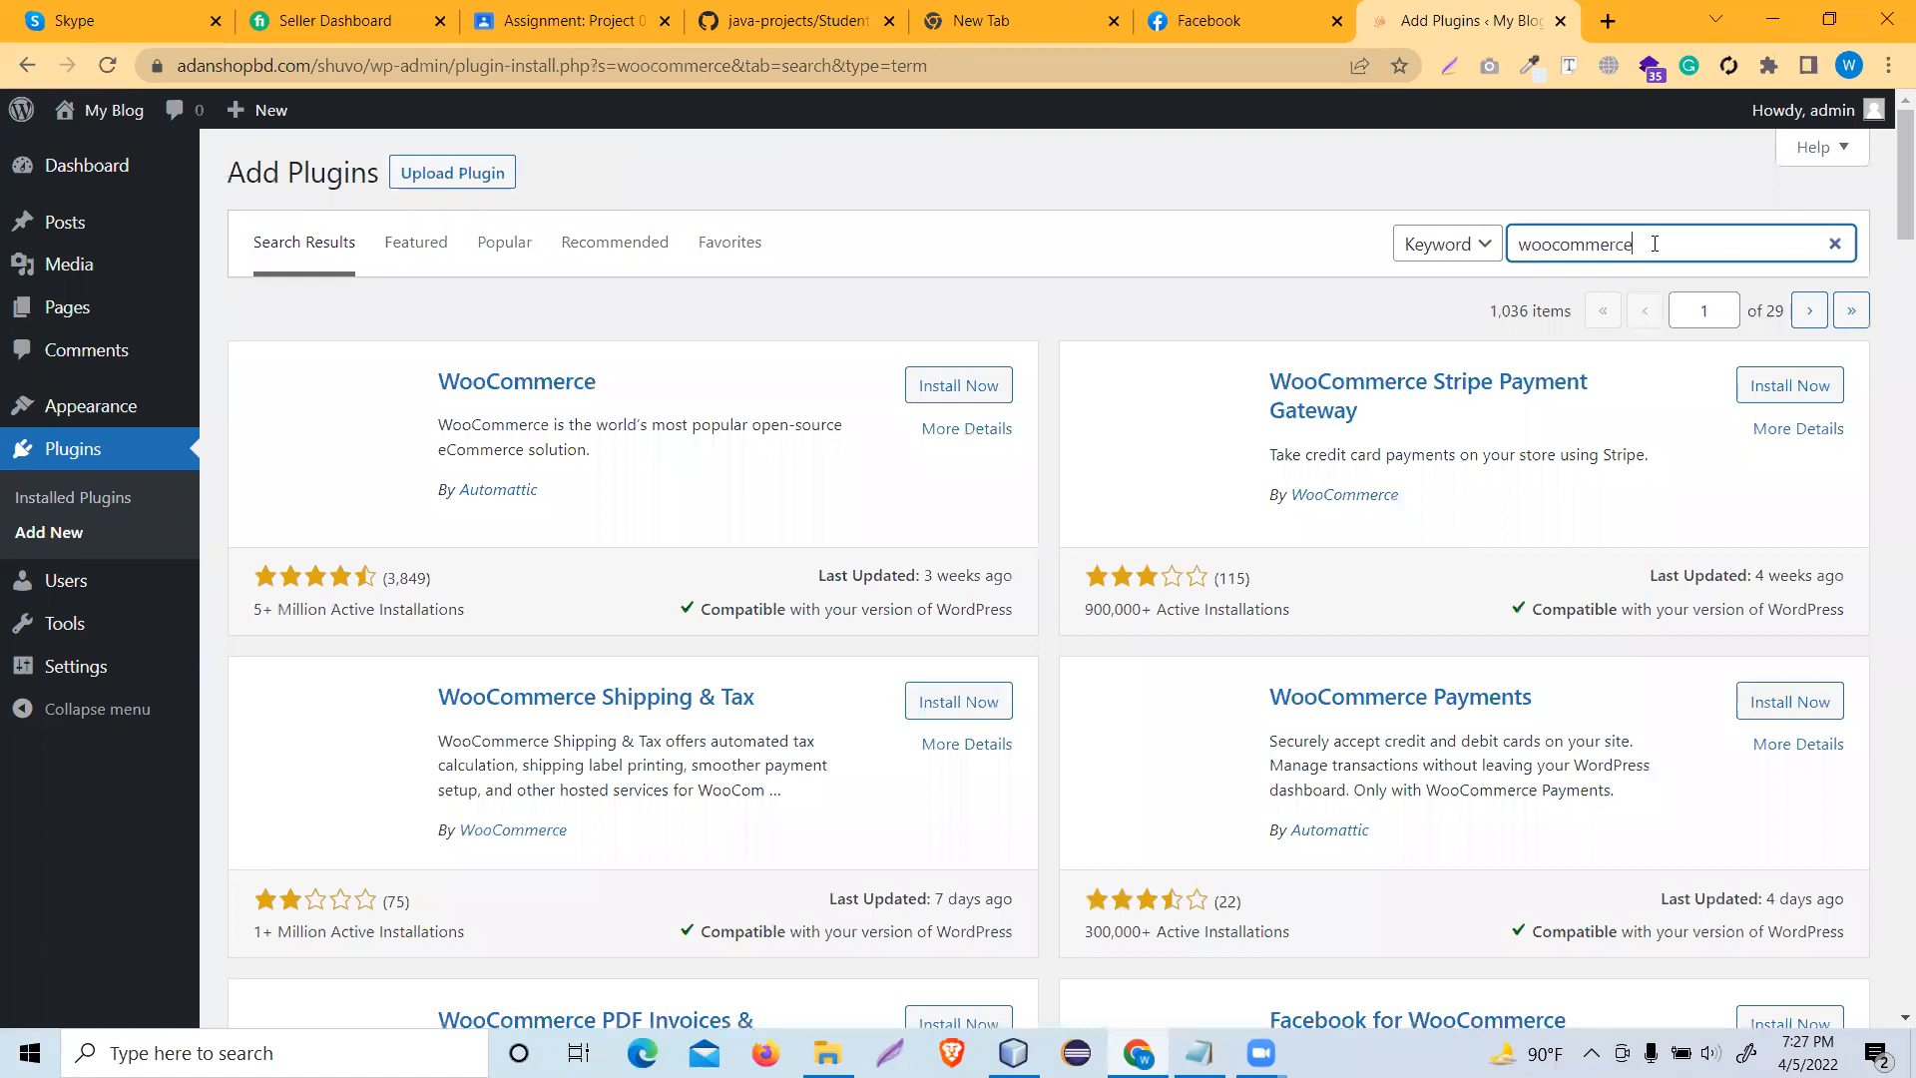
left_click(927, 390)
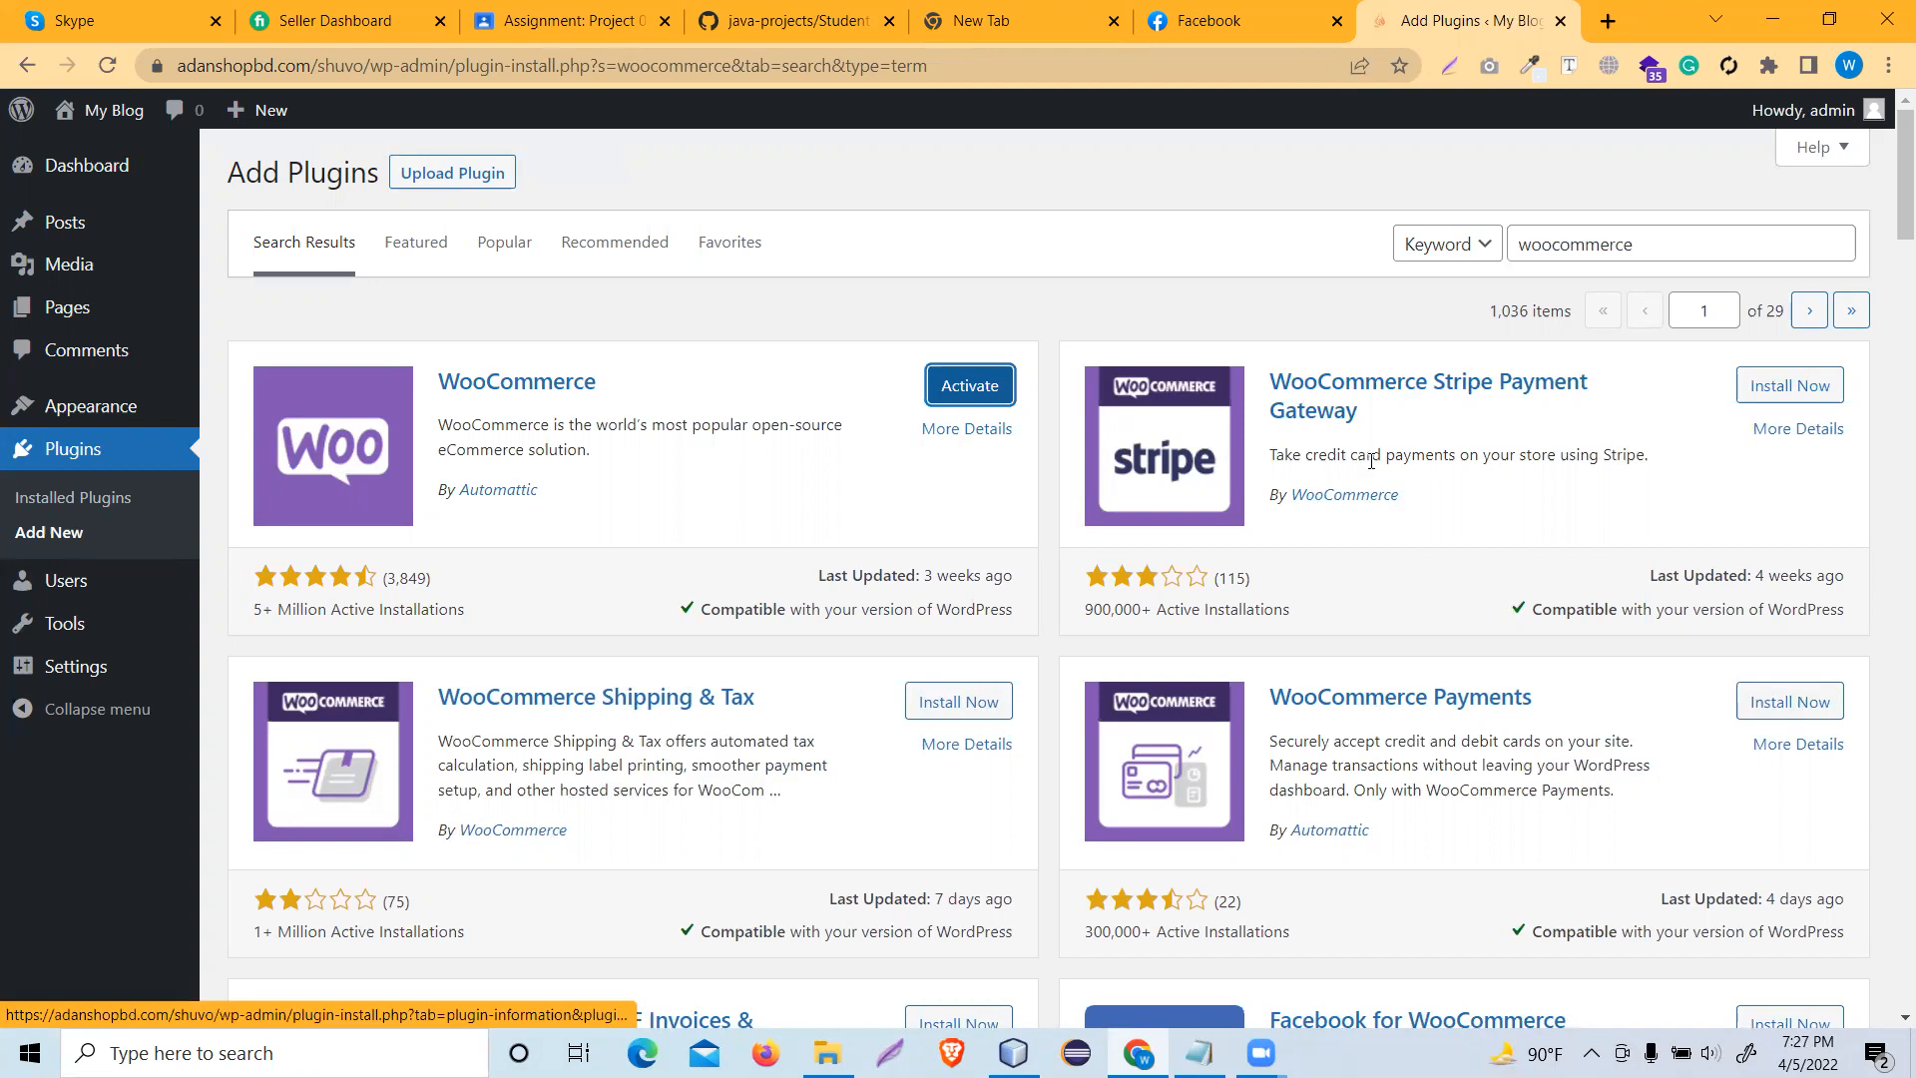
- Activate the installed WooCommerce plugin to start its store setup wizard
scroll(926, 756, "down", 5)
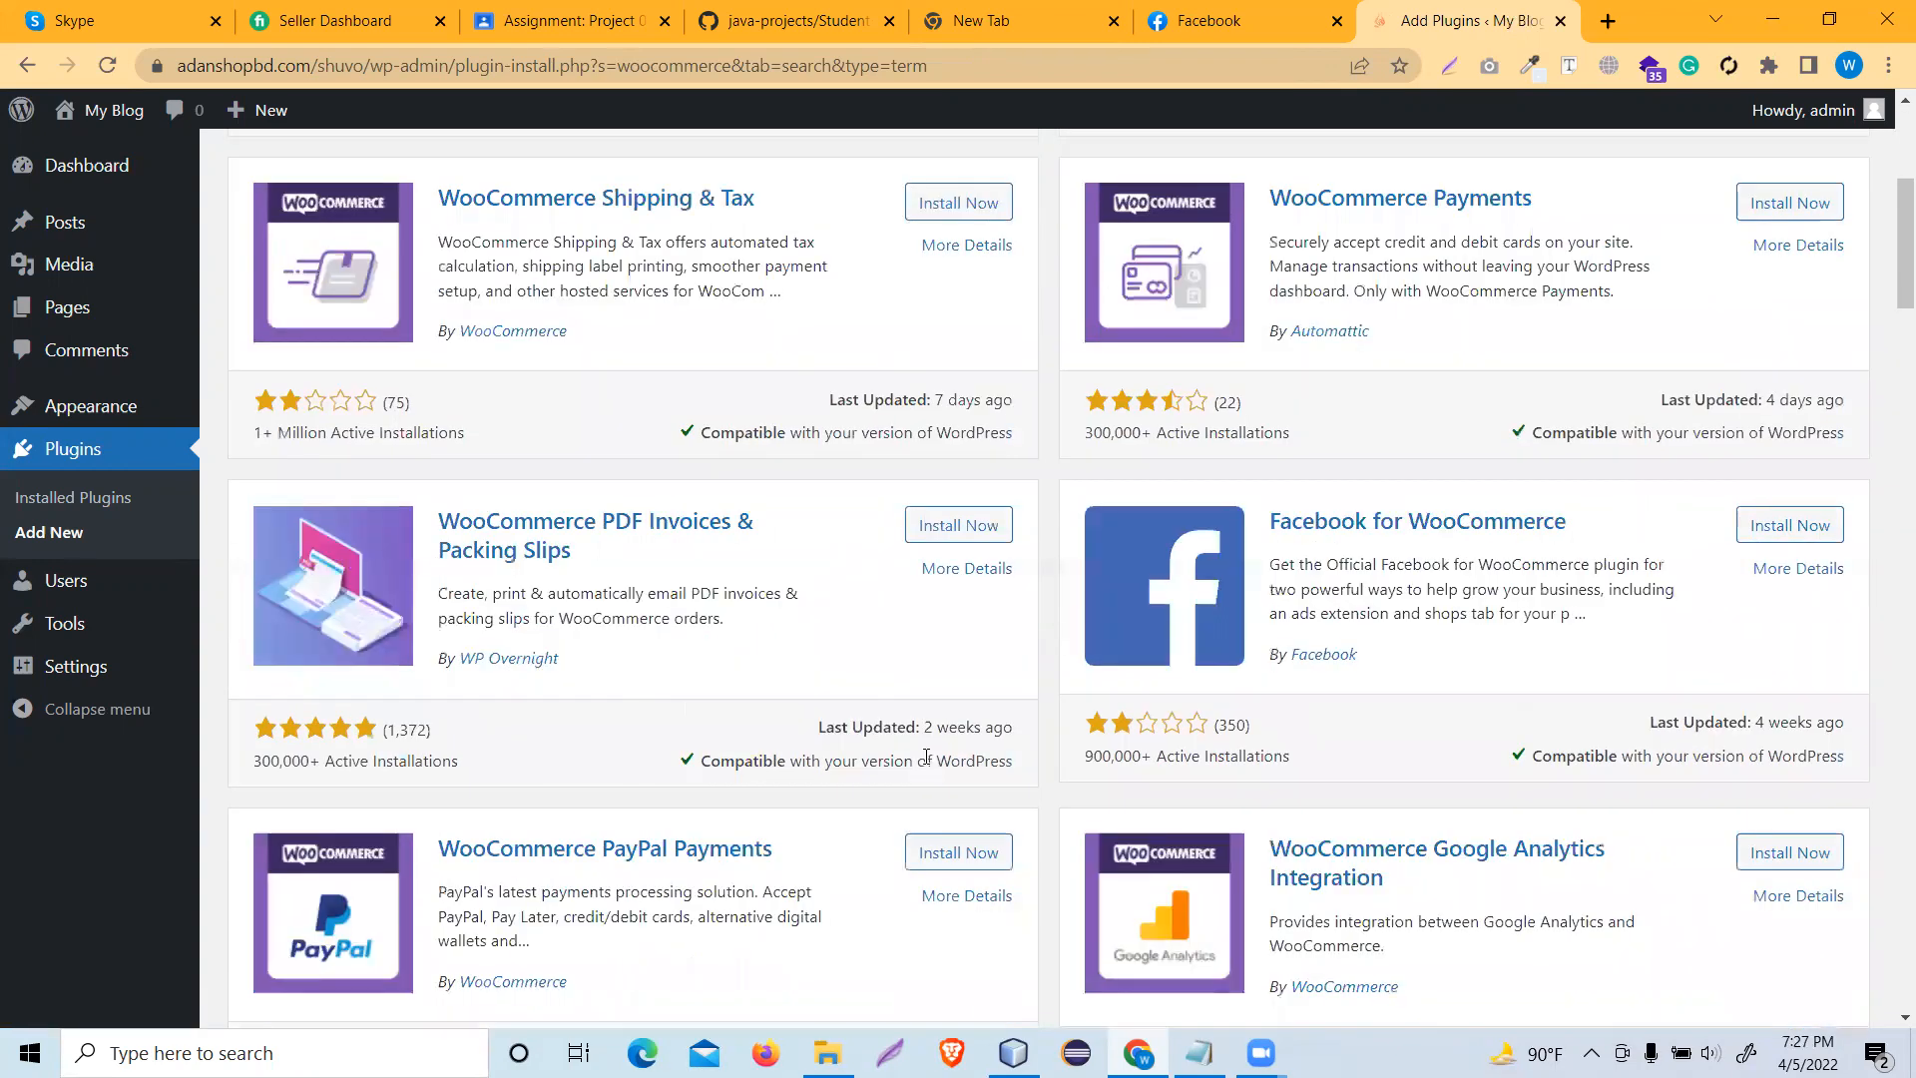
scroll(926, 756, "up", 5)
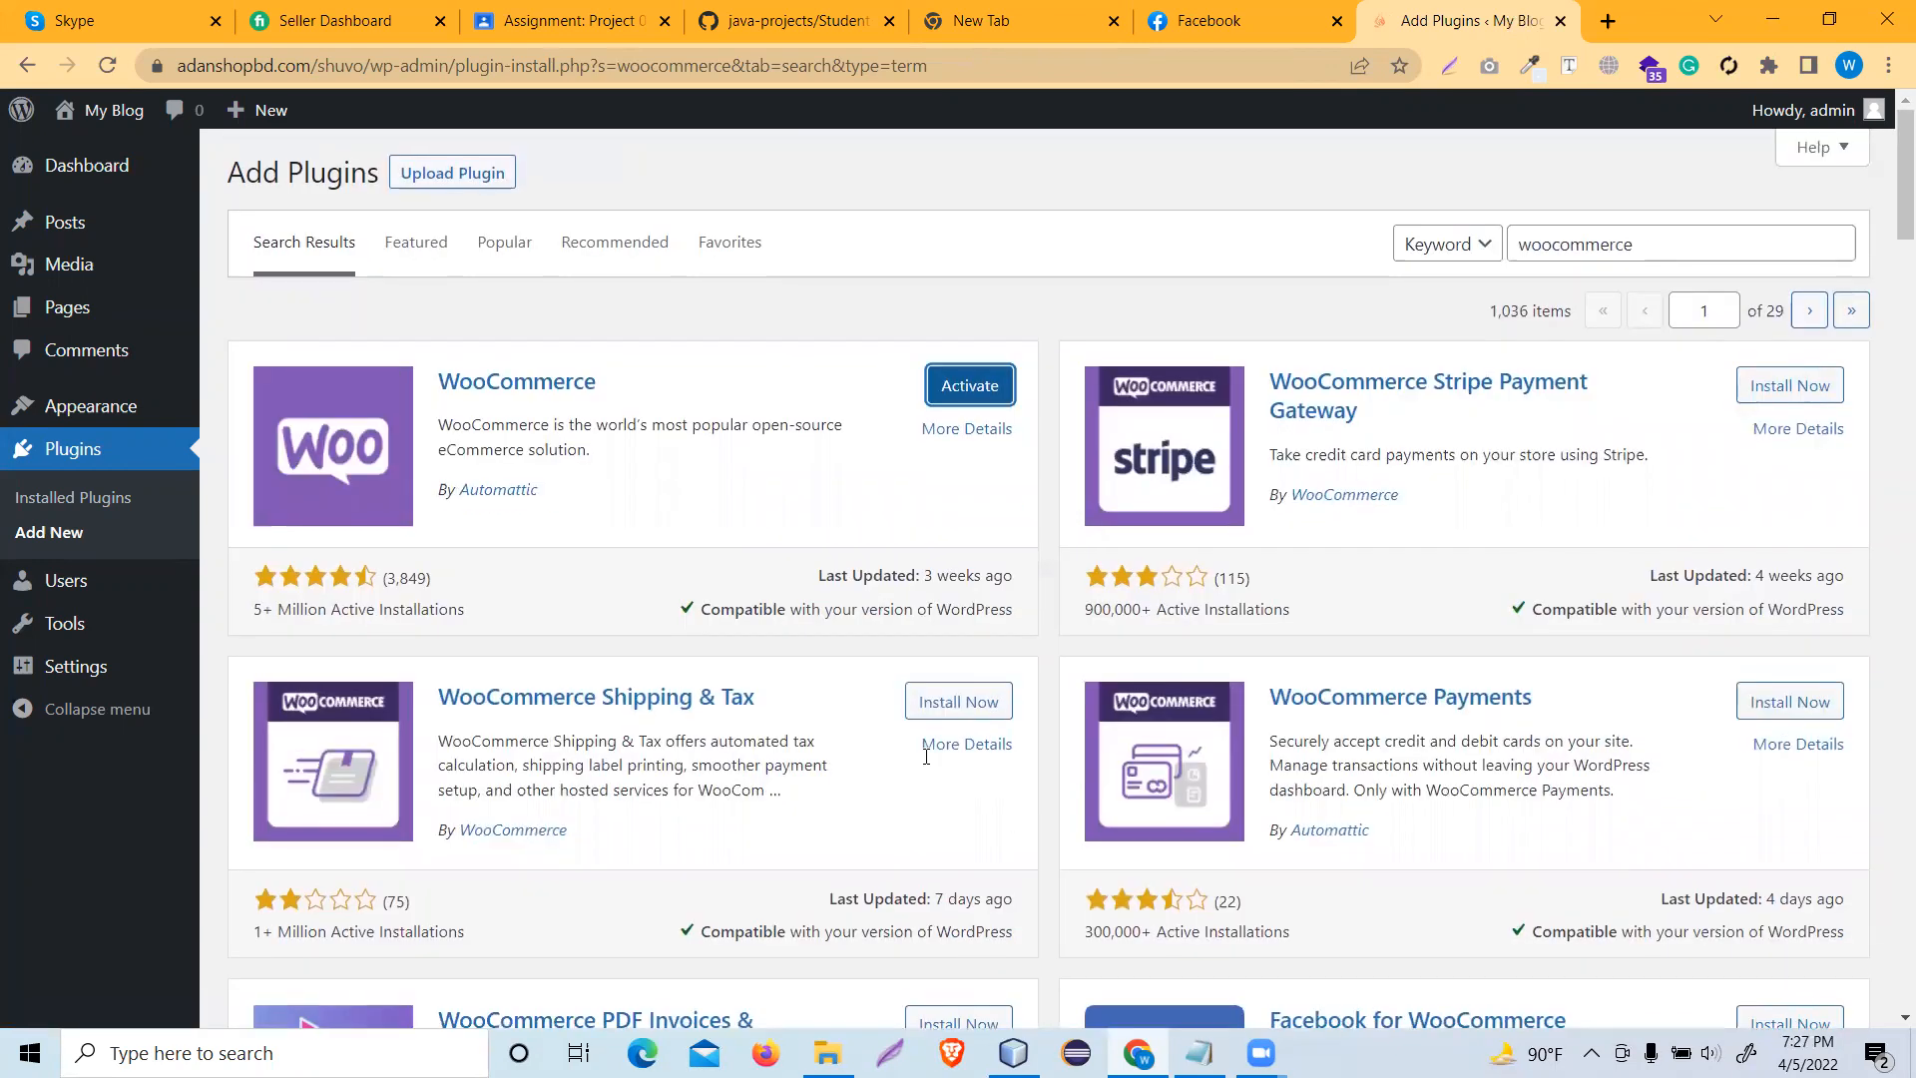
left_click(975, 389)
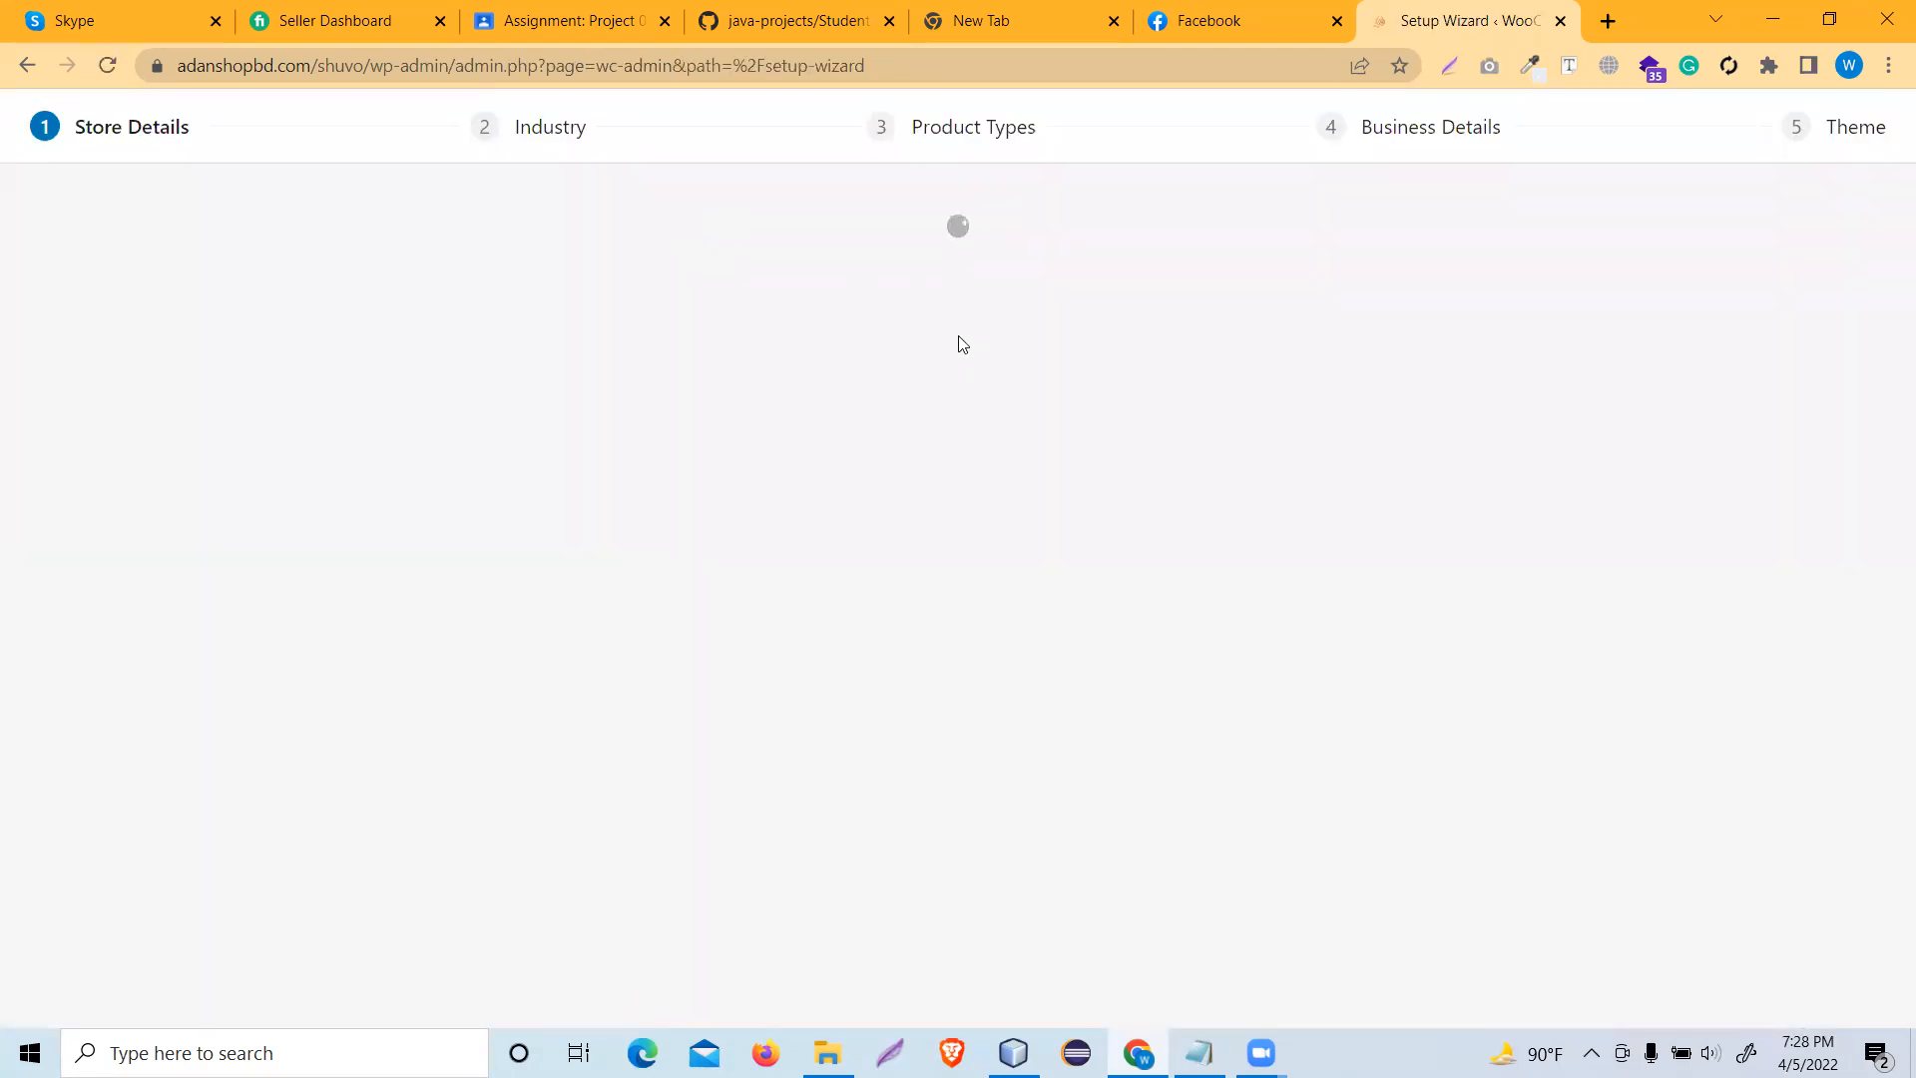
- Fill in the store's first address line, city, post code and contact e-mail, leaving the second address line empty
scroll(961, 344, "down", 2)
scroll(958, 339, "up", 2)
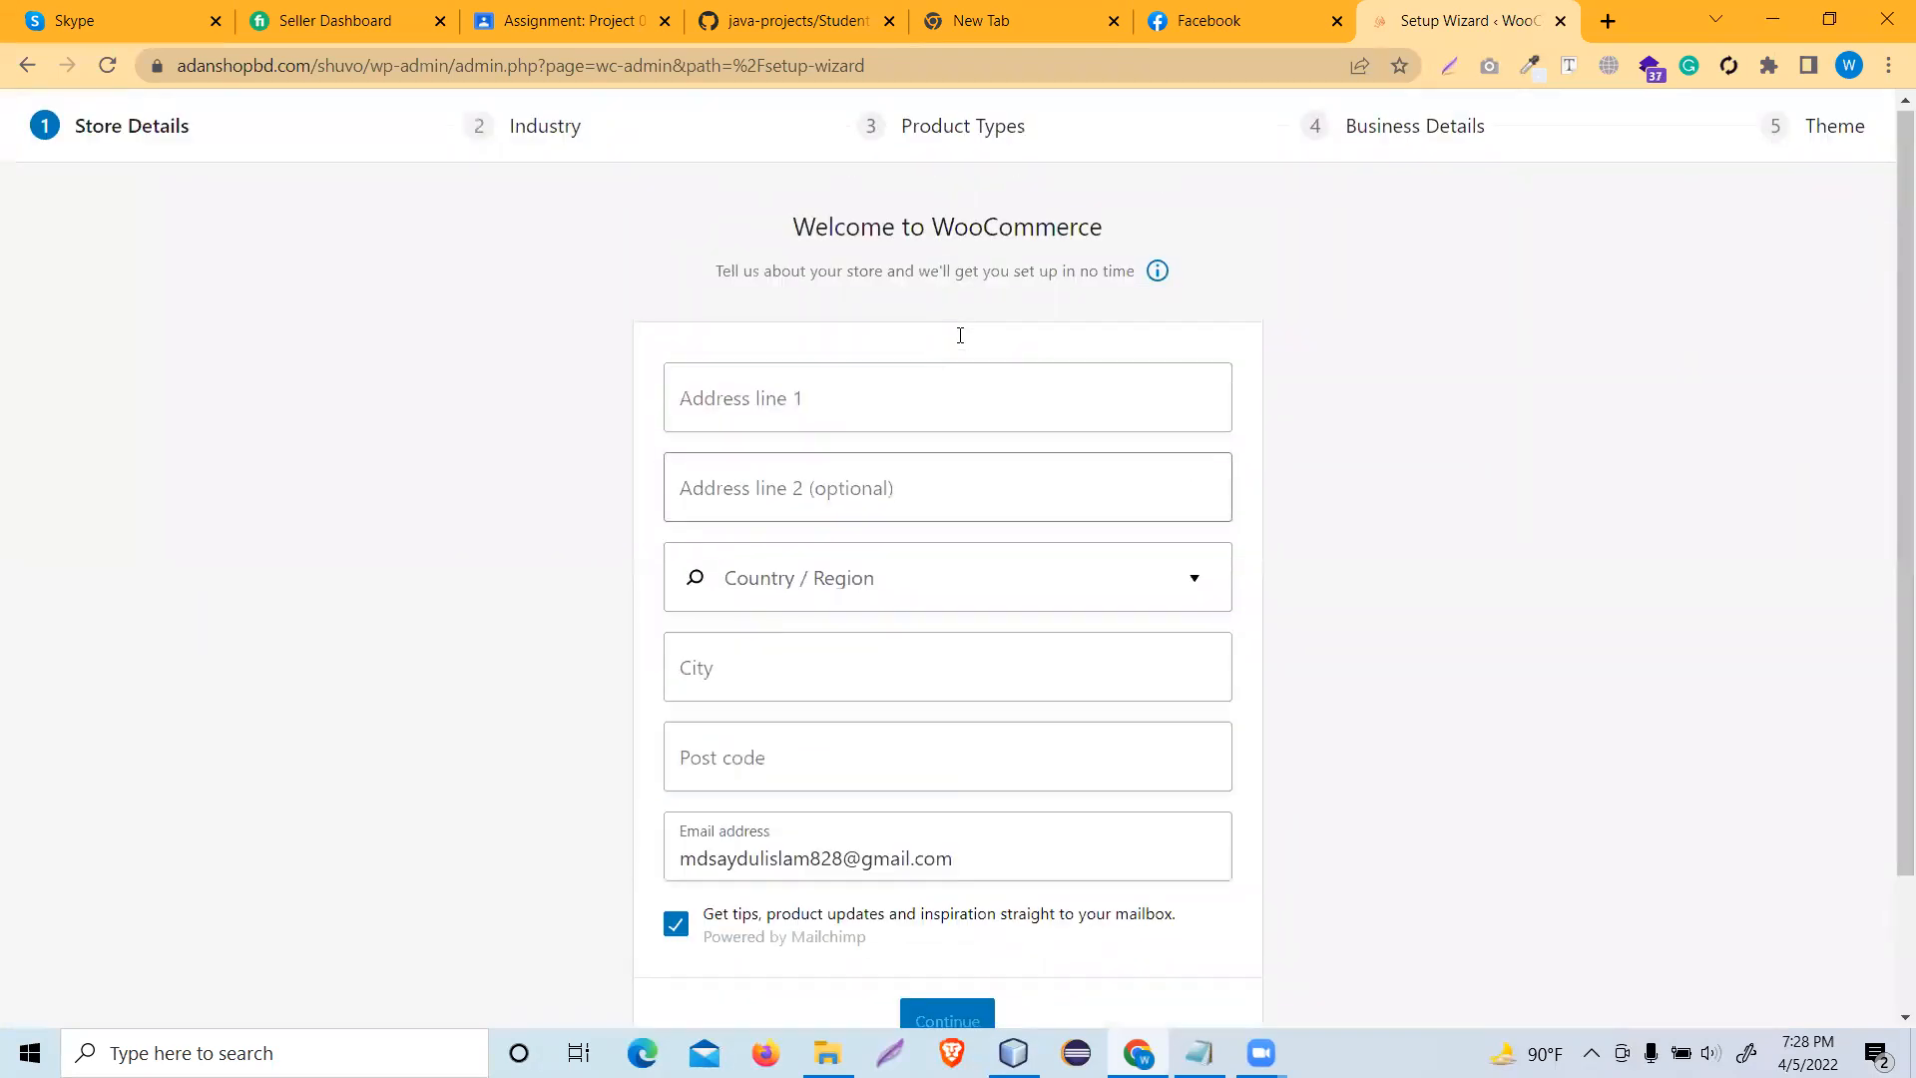
left_click(784, 399)
left_click(789, 453)
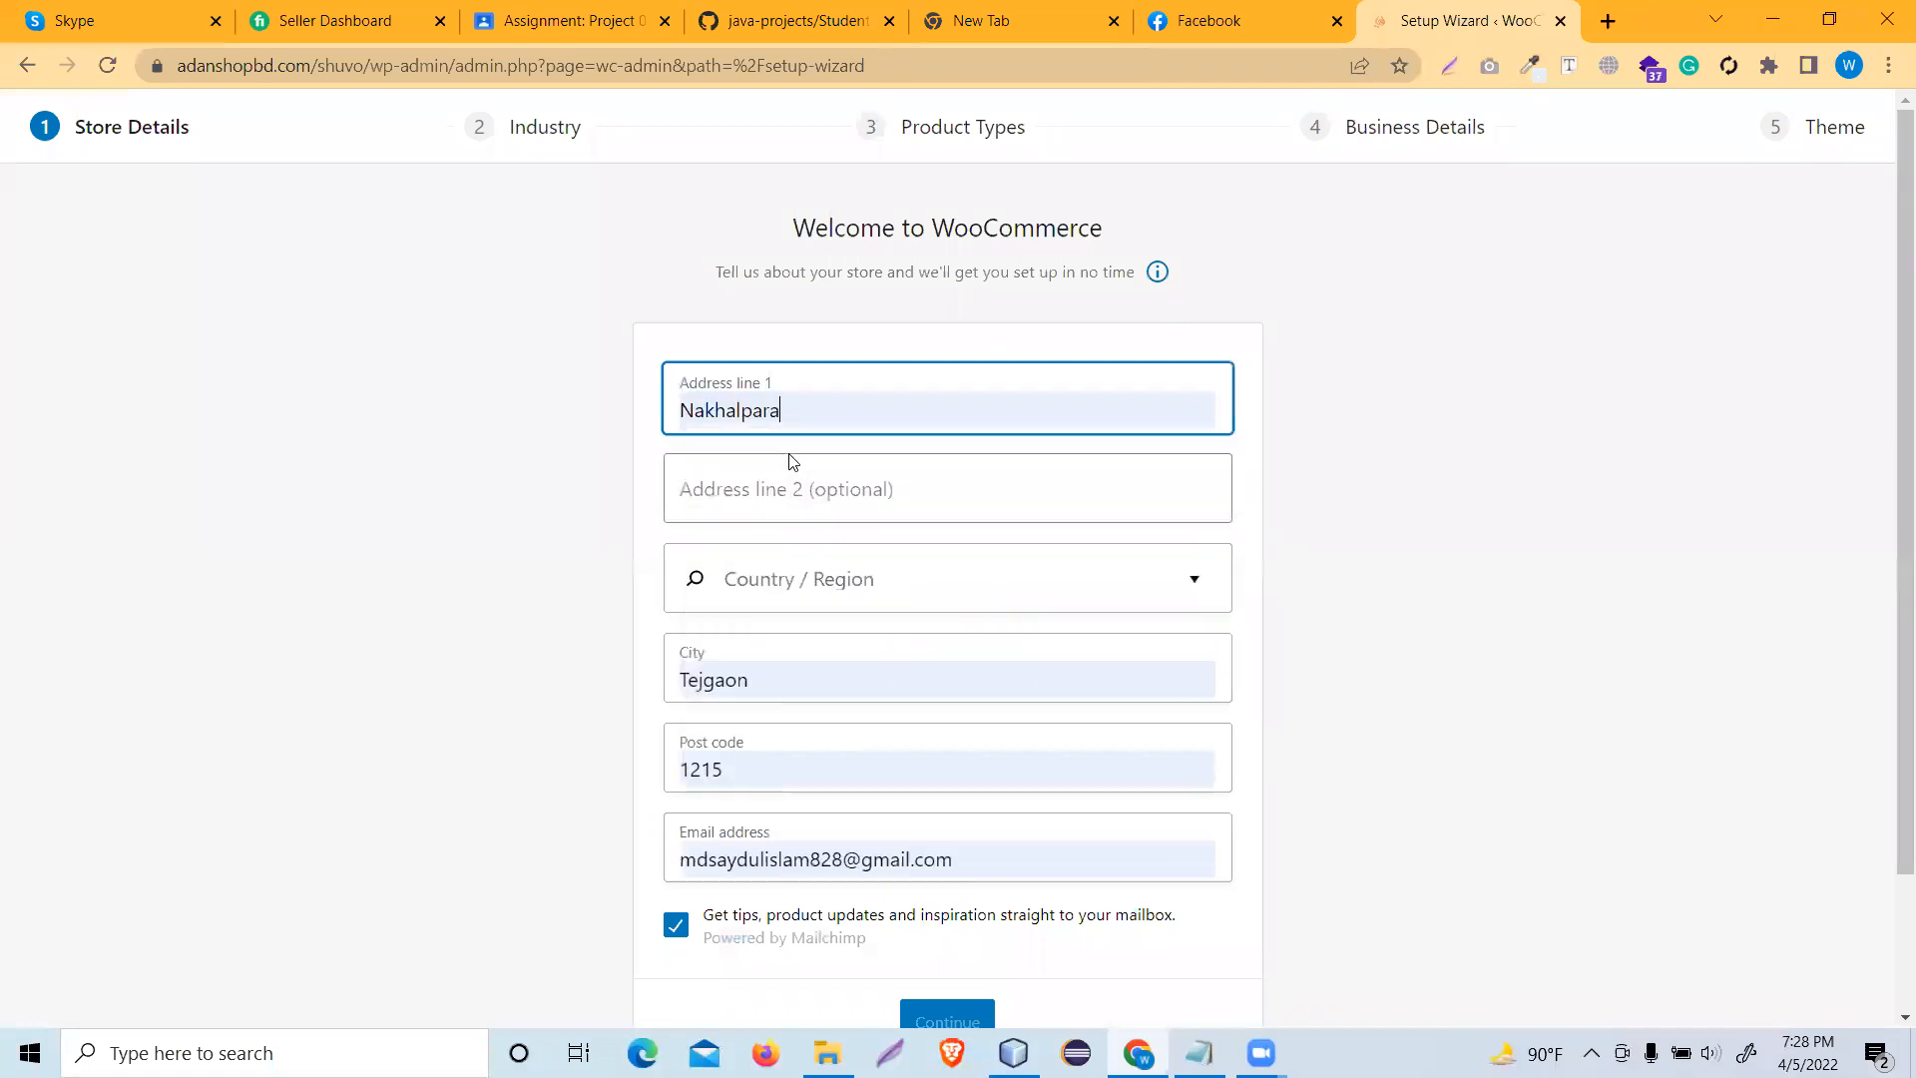
left_click(797, 485)
left_click(667, 482)
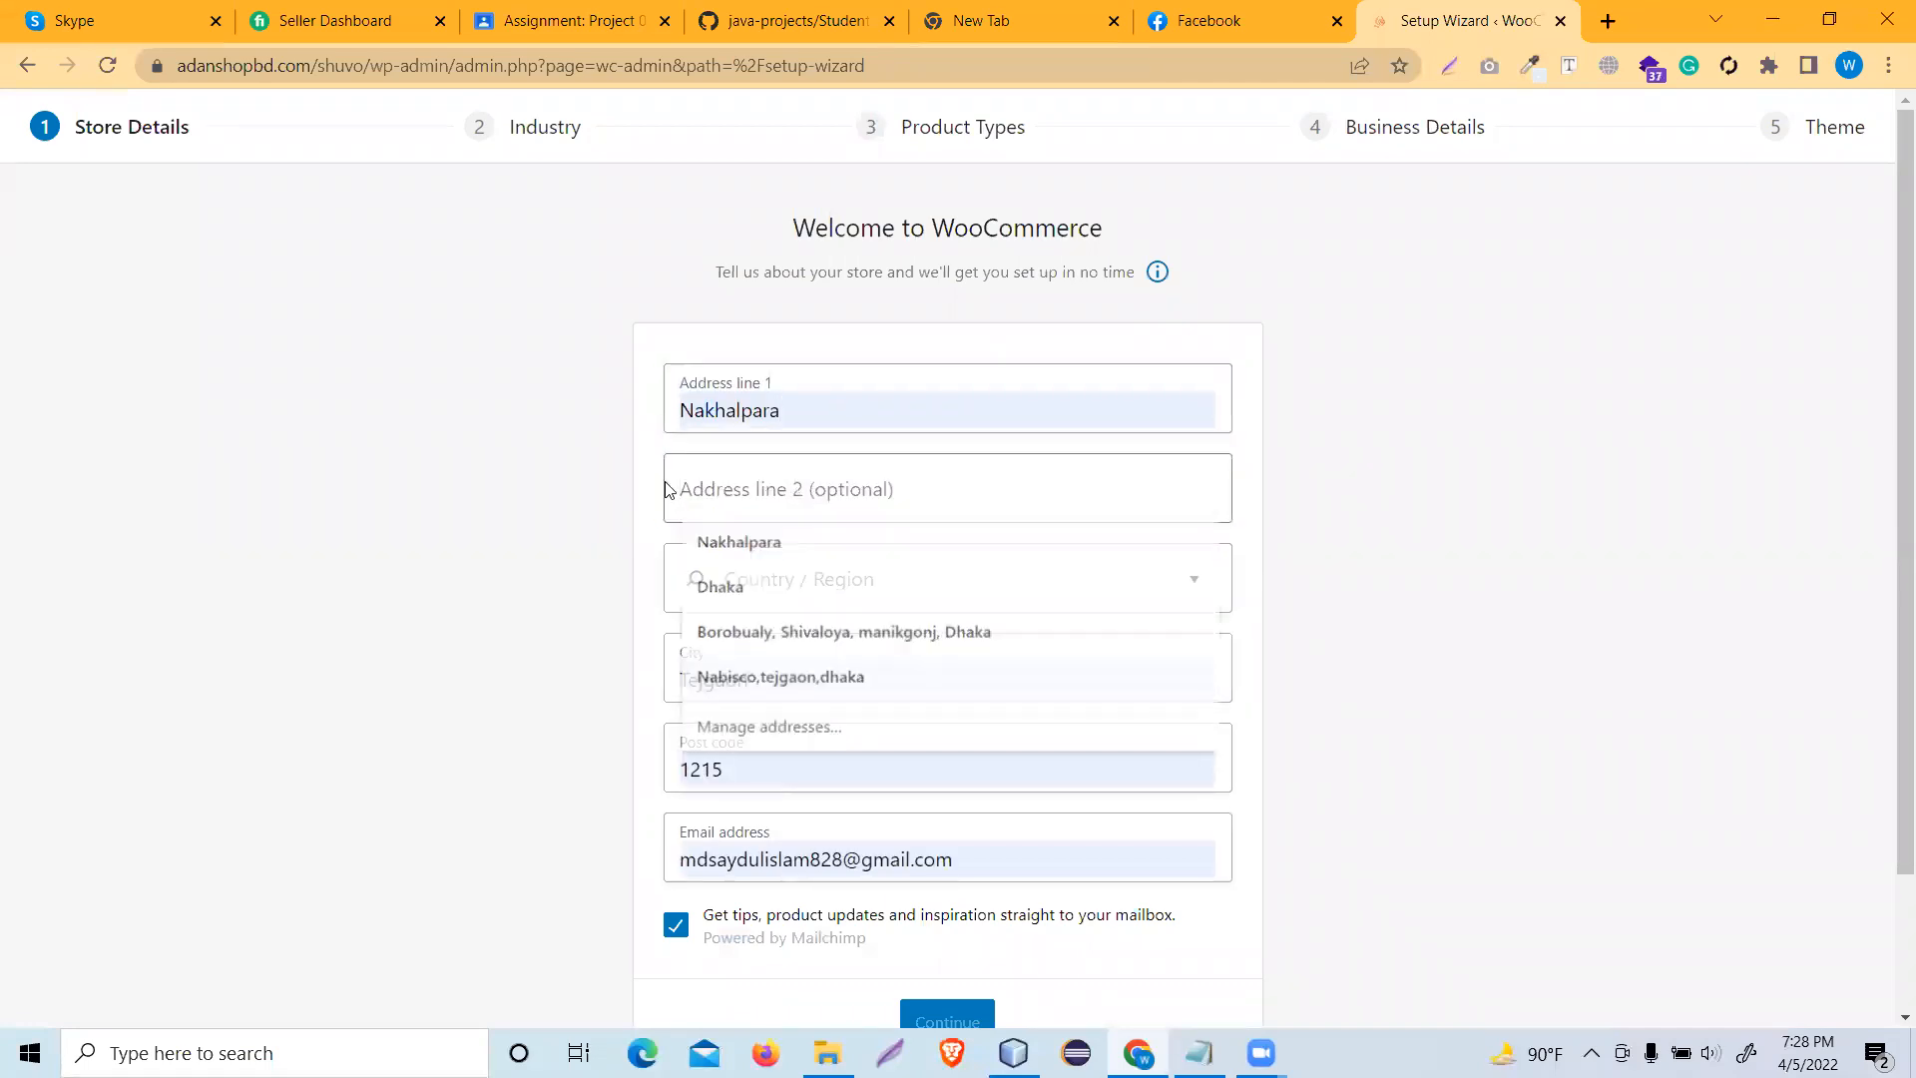
- Set the store's country and region to Bangladesh — Bandarban
left_click(824, 577)
type("bang")
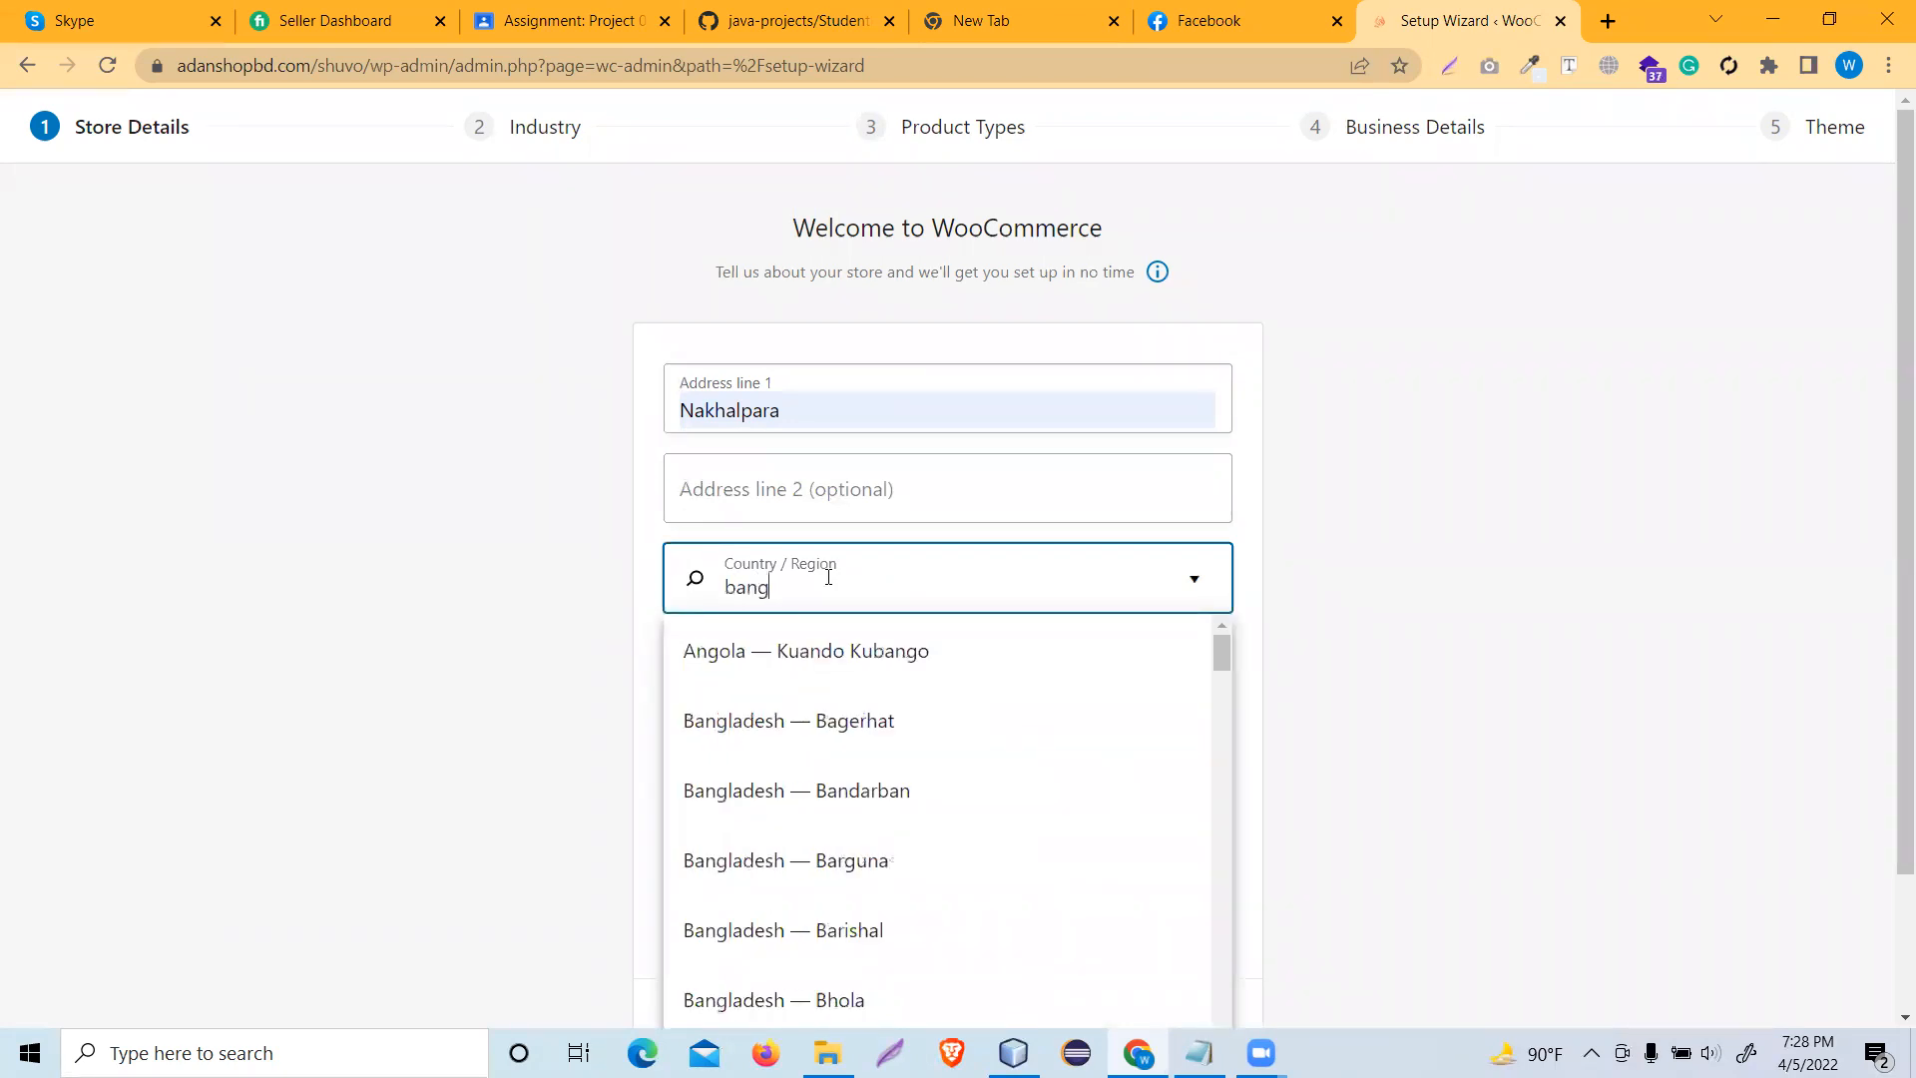
type("la")
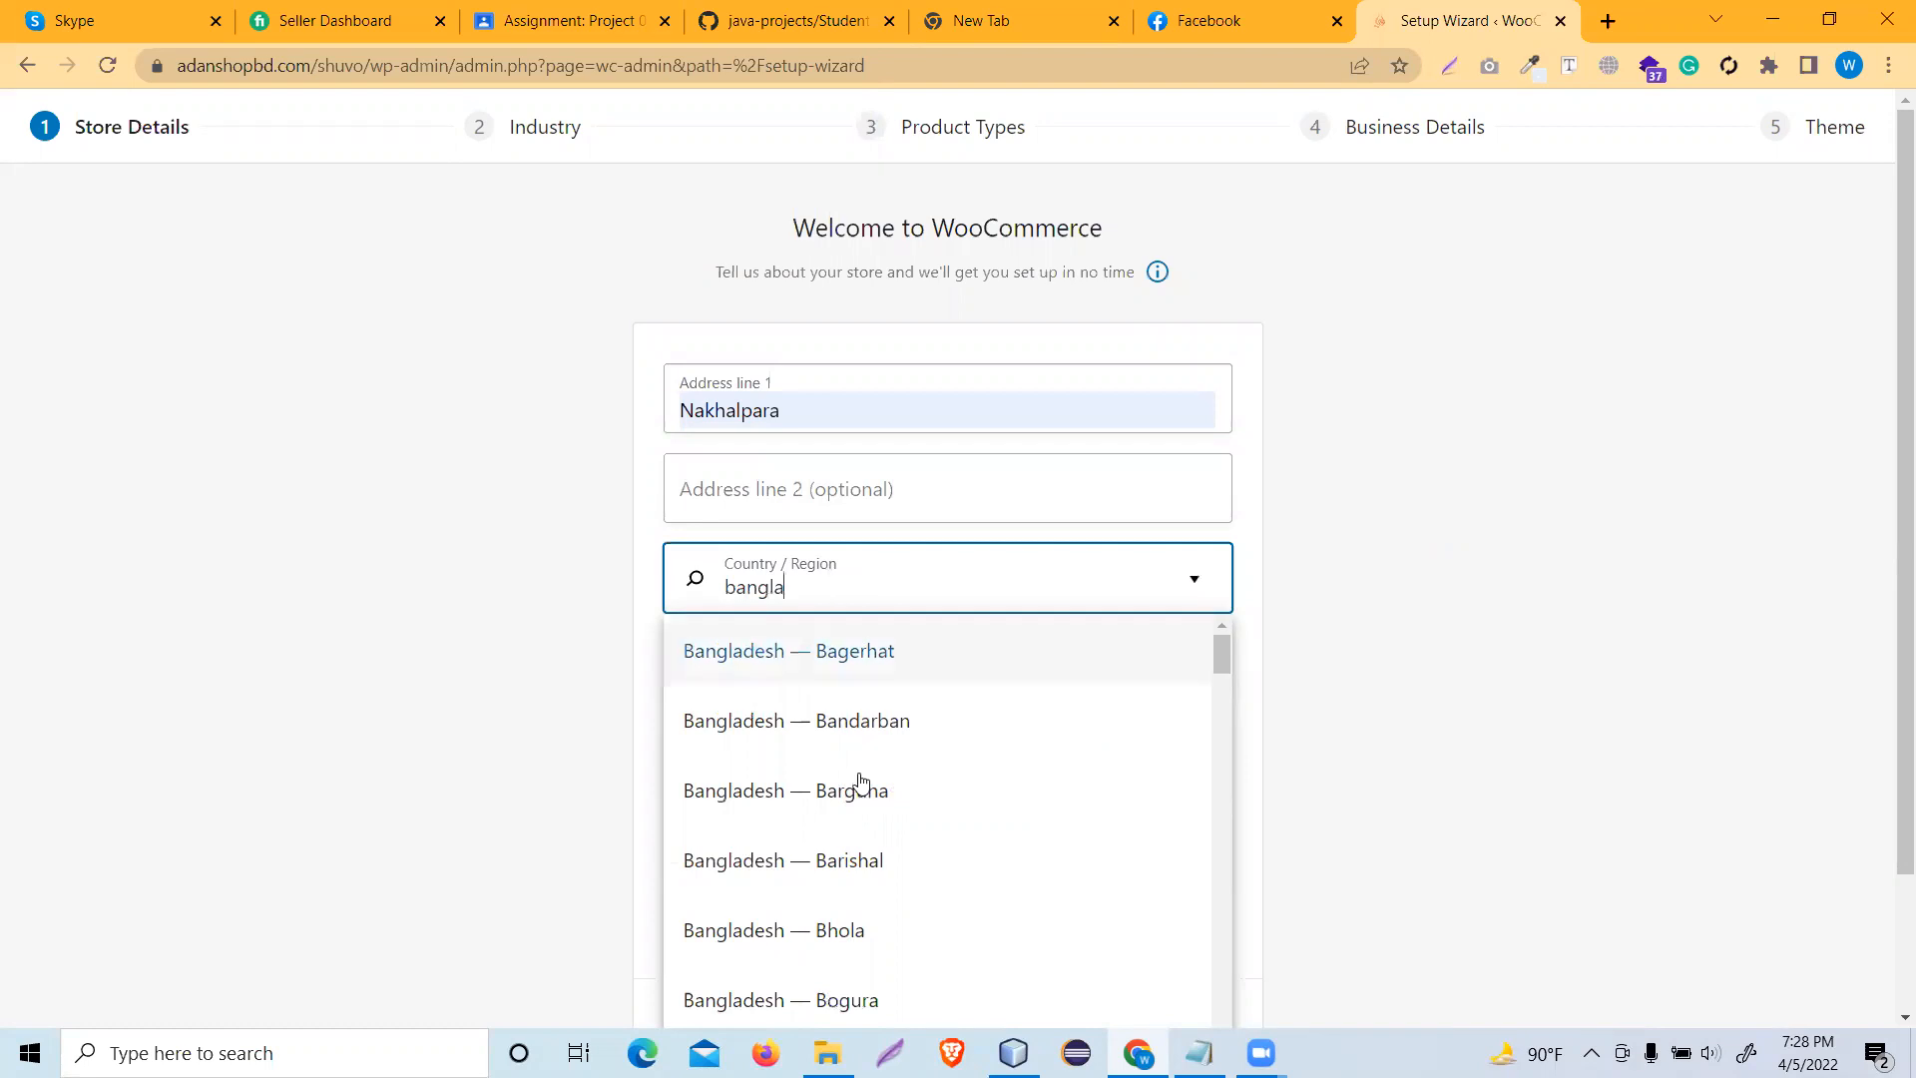
left_click(867, 731)
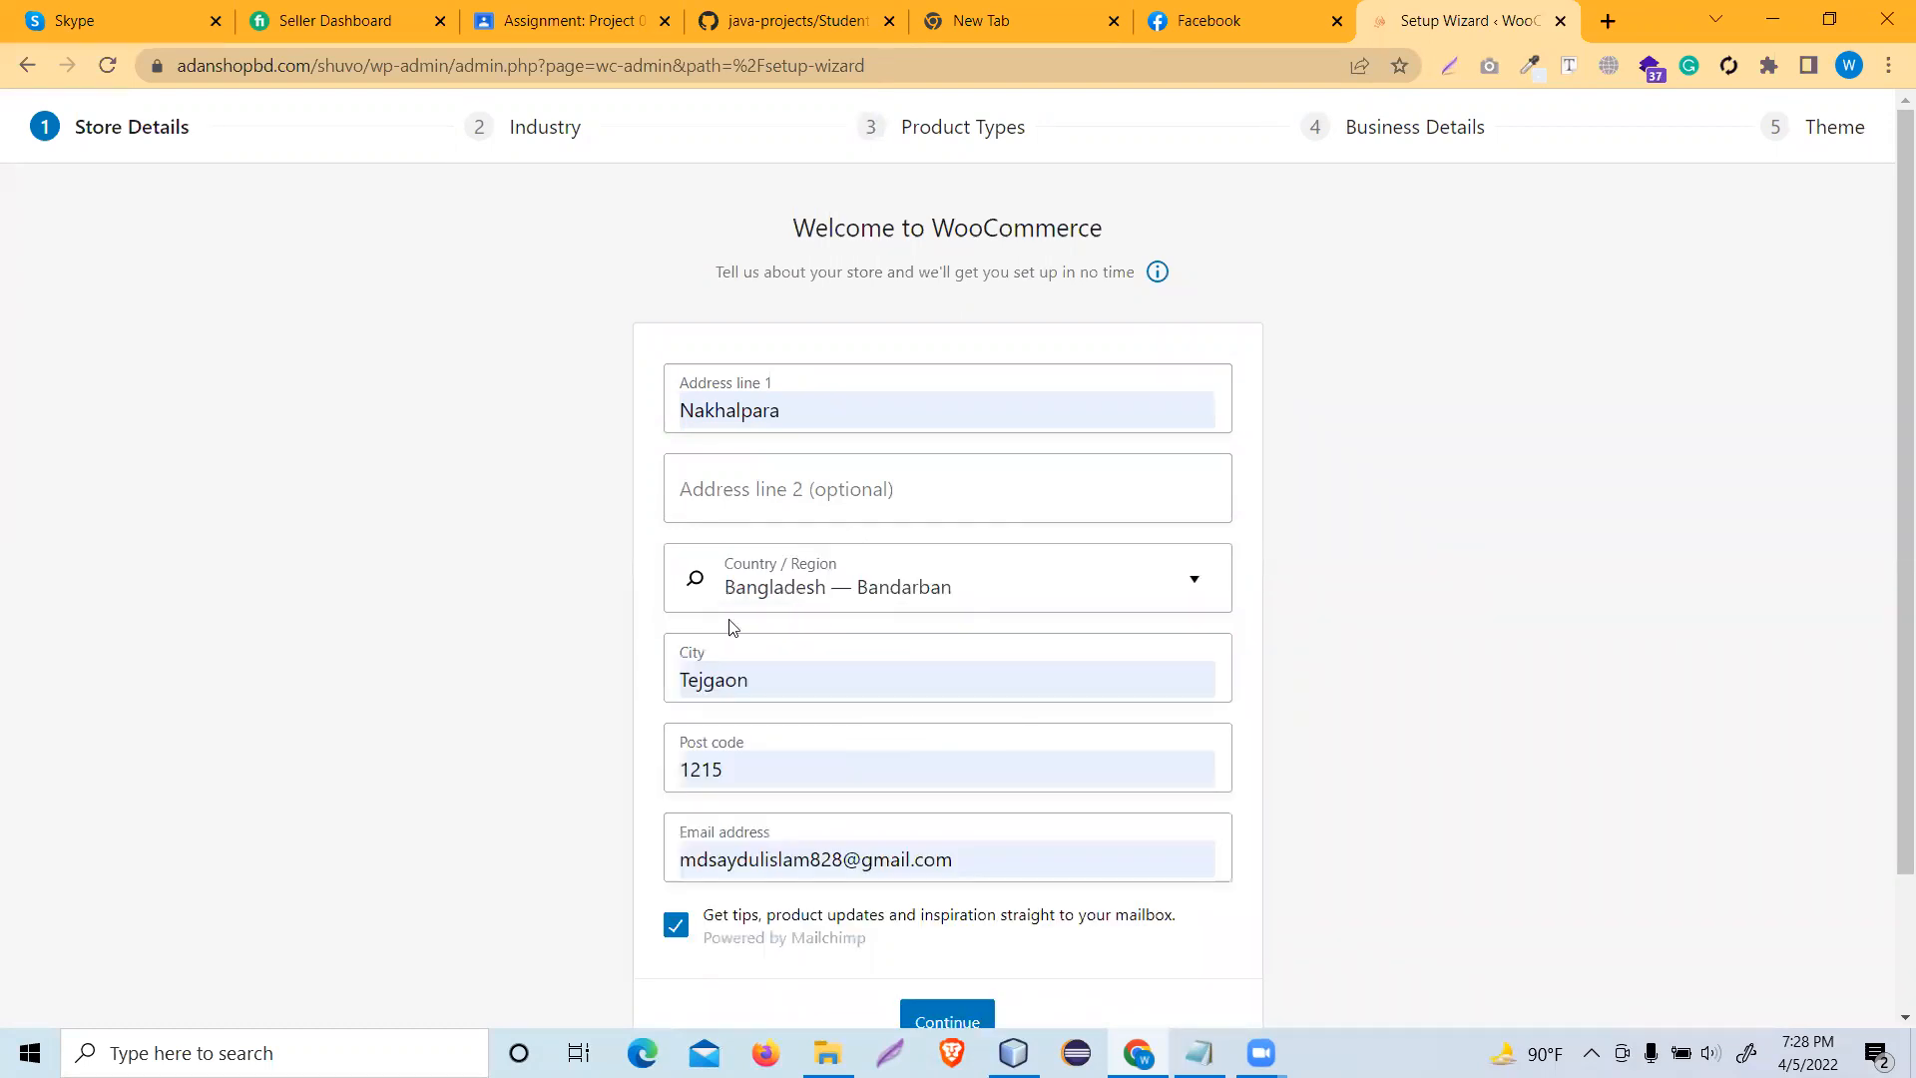
- Submit the store details and agree to share usage tracking data with WooCommerce
scroll(793, 670, "down", 2)
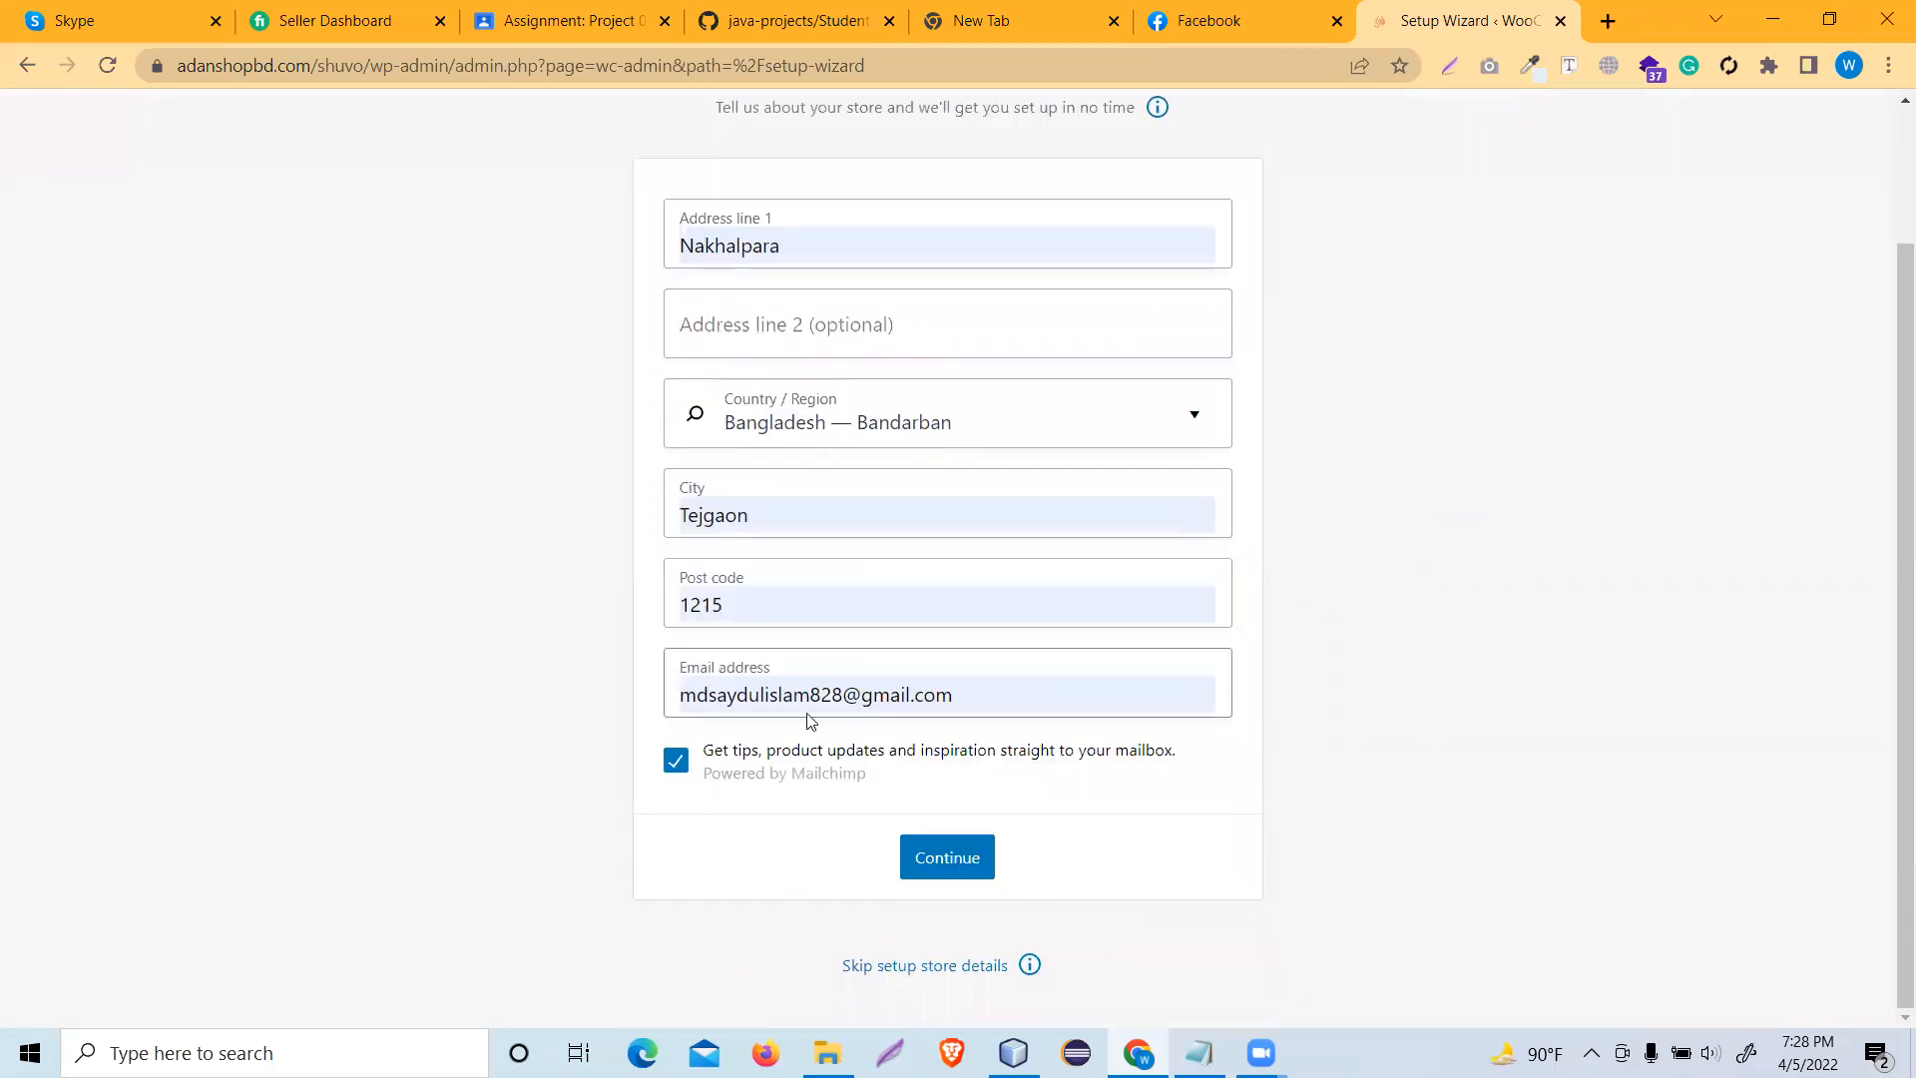
left_click(919, 866)
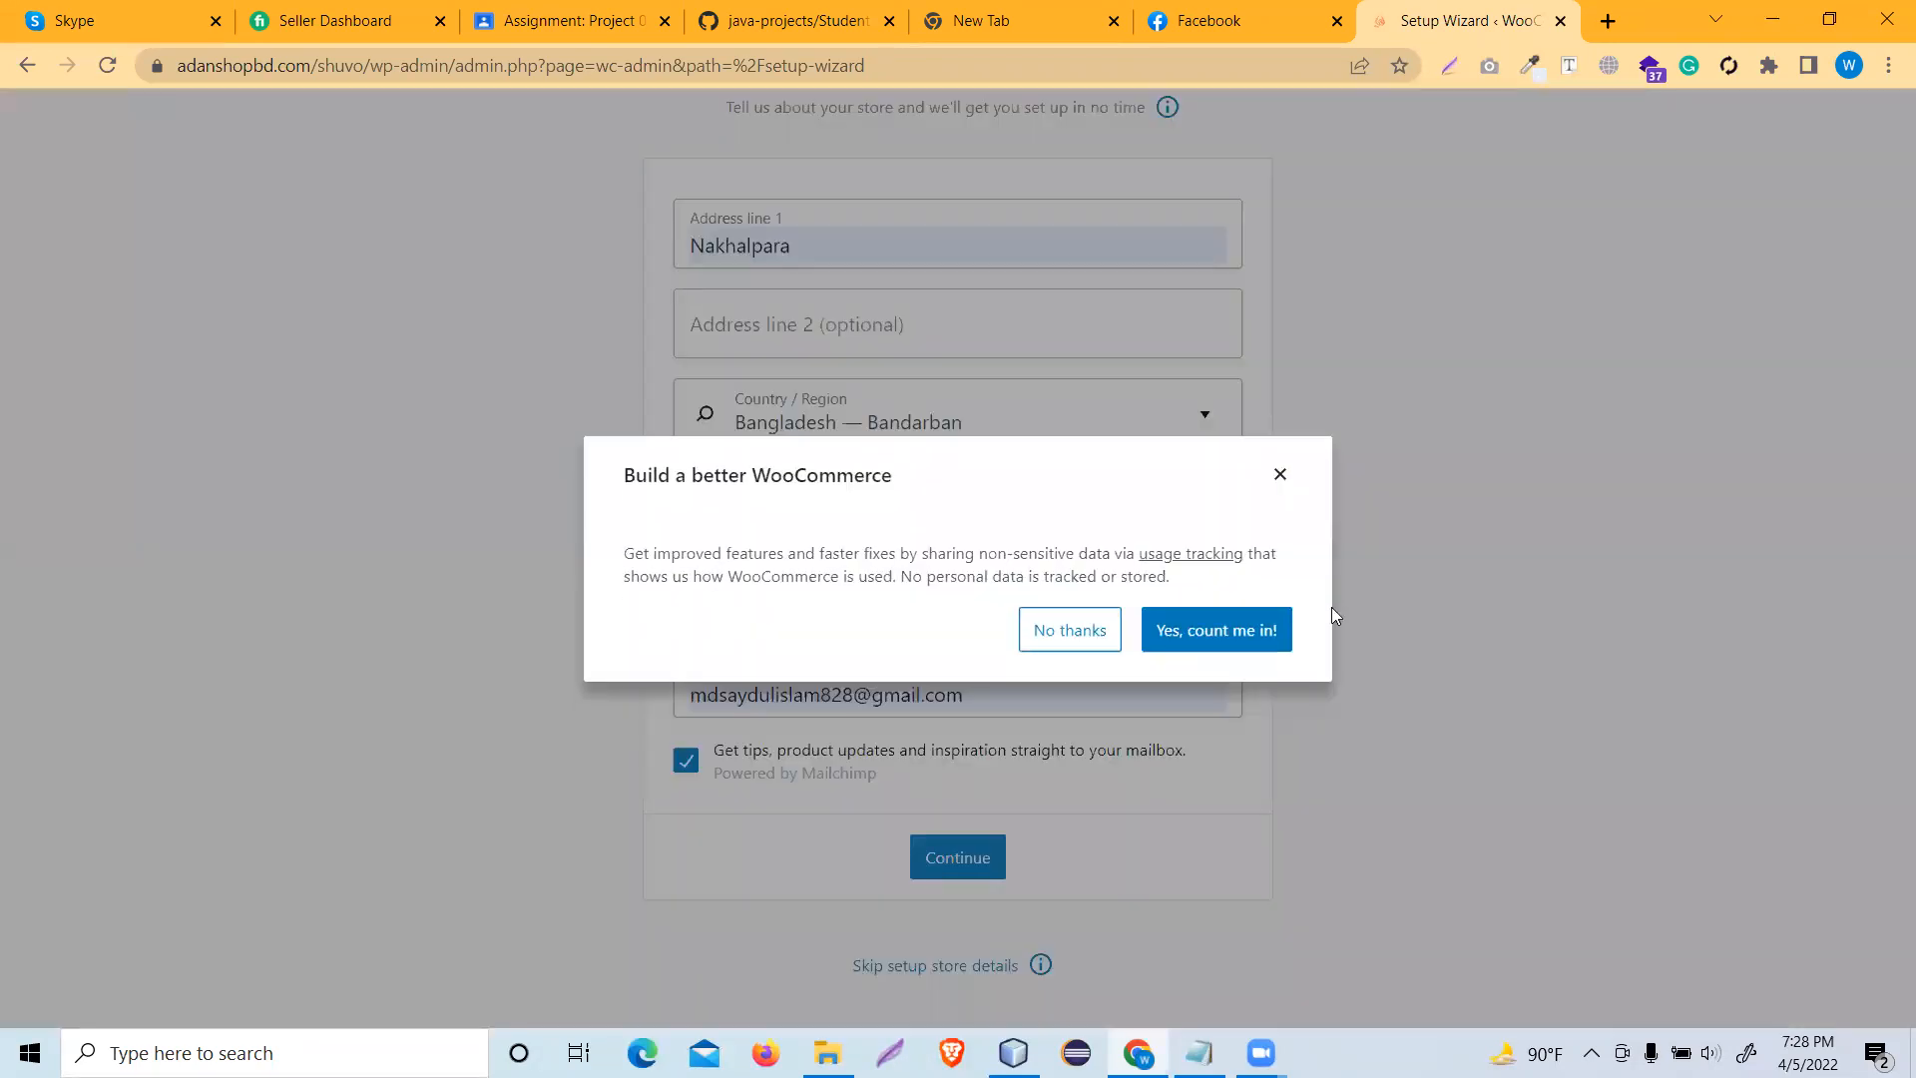
left_click(1244, 631)
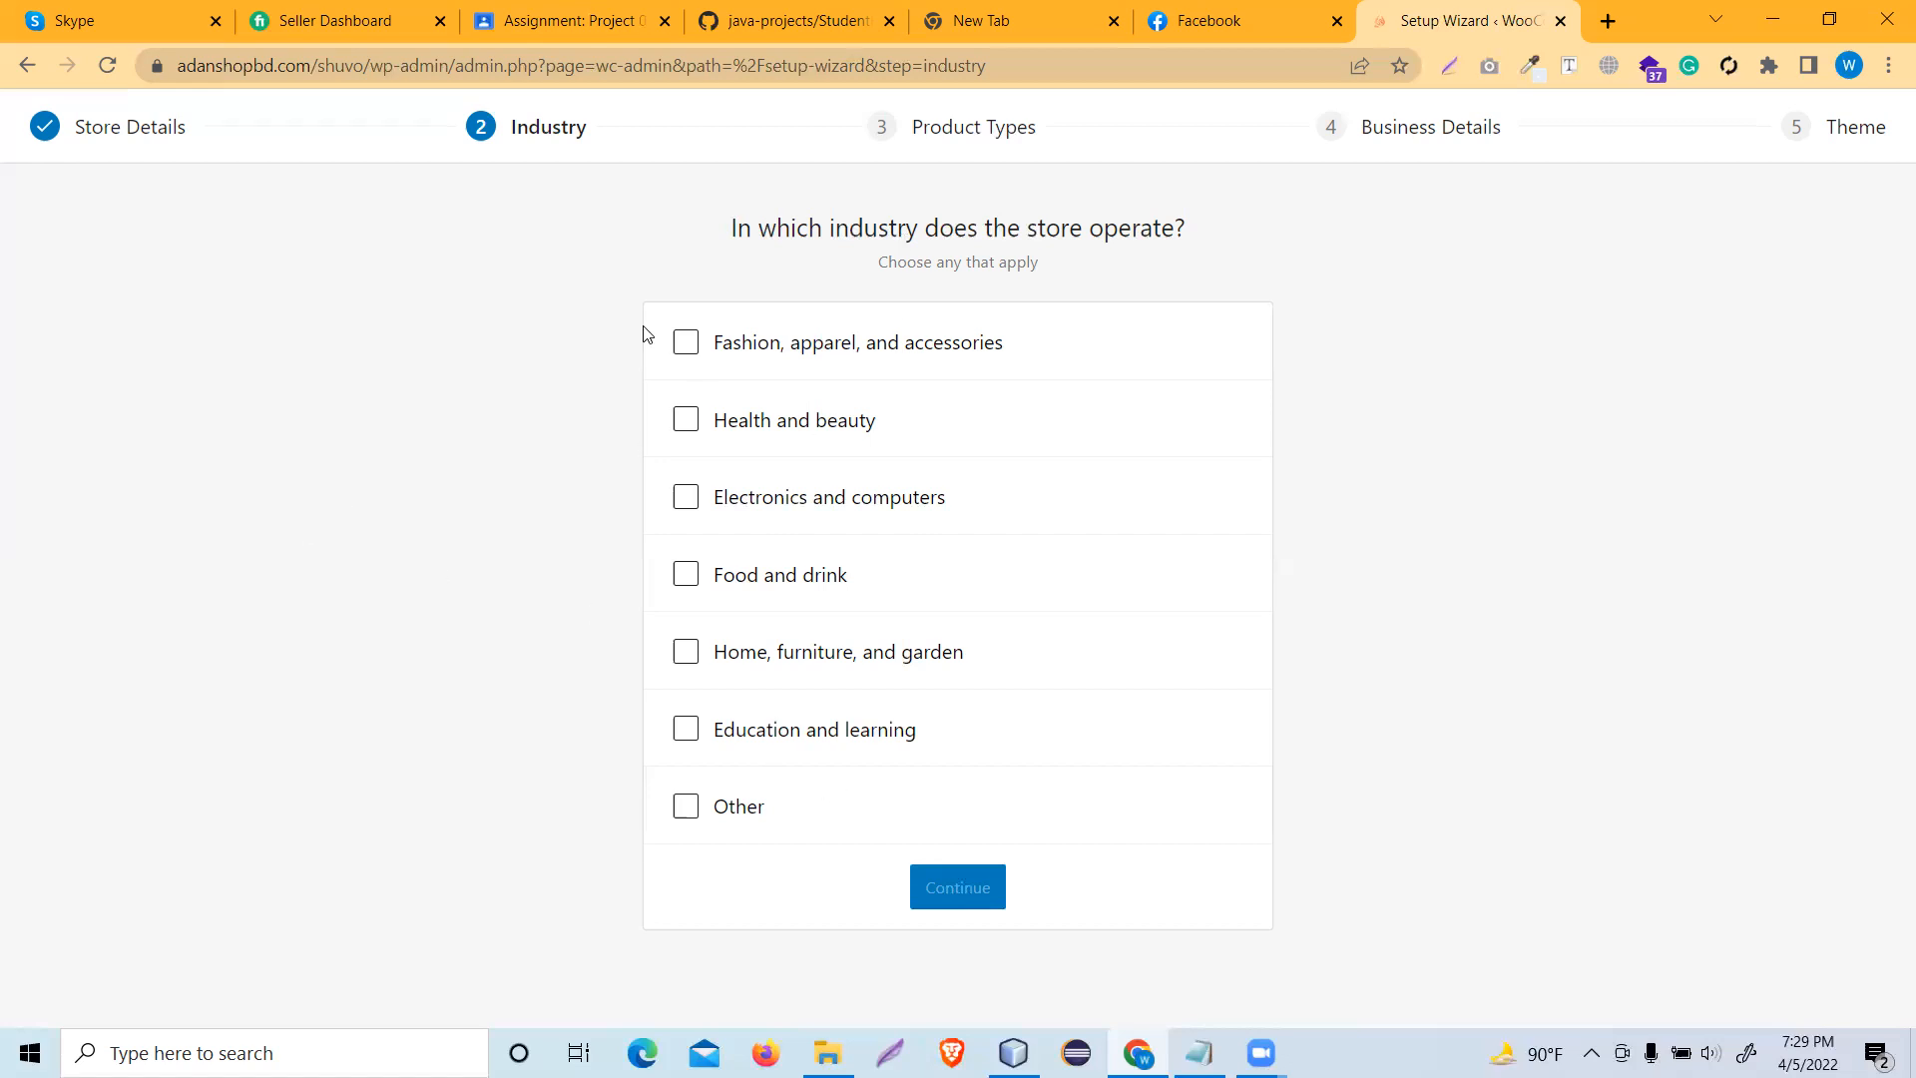
- Set the store's industry to Fashion, apparel, and accessories and proceed with Physical products as the only product type
left_click(685, 342)
left_click(963, 893)
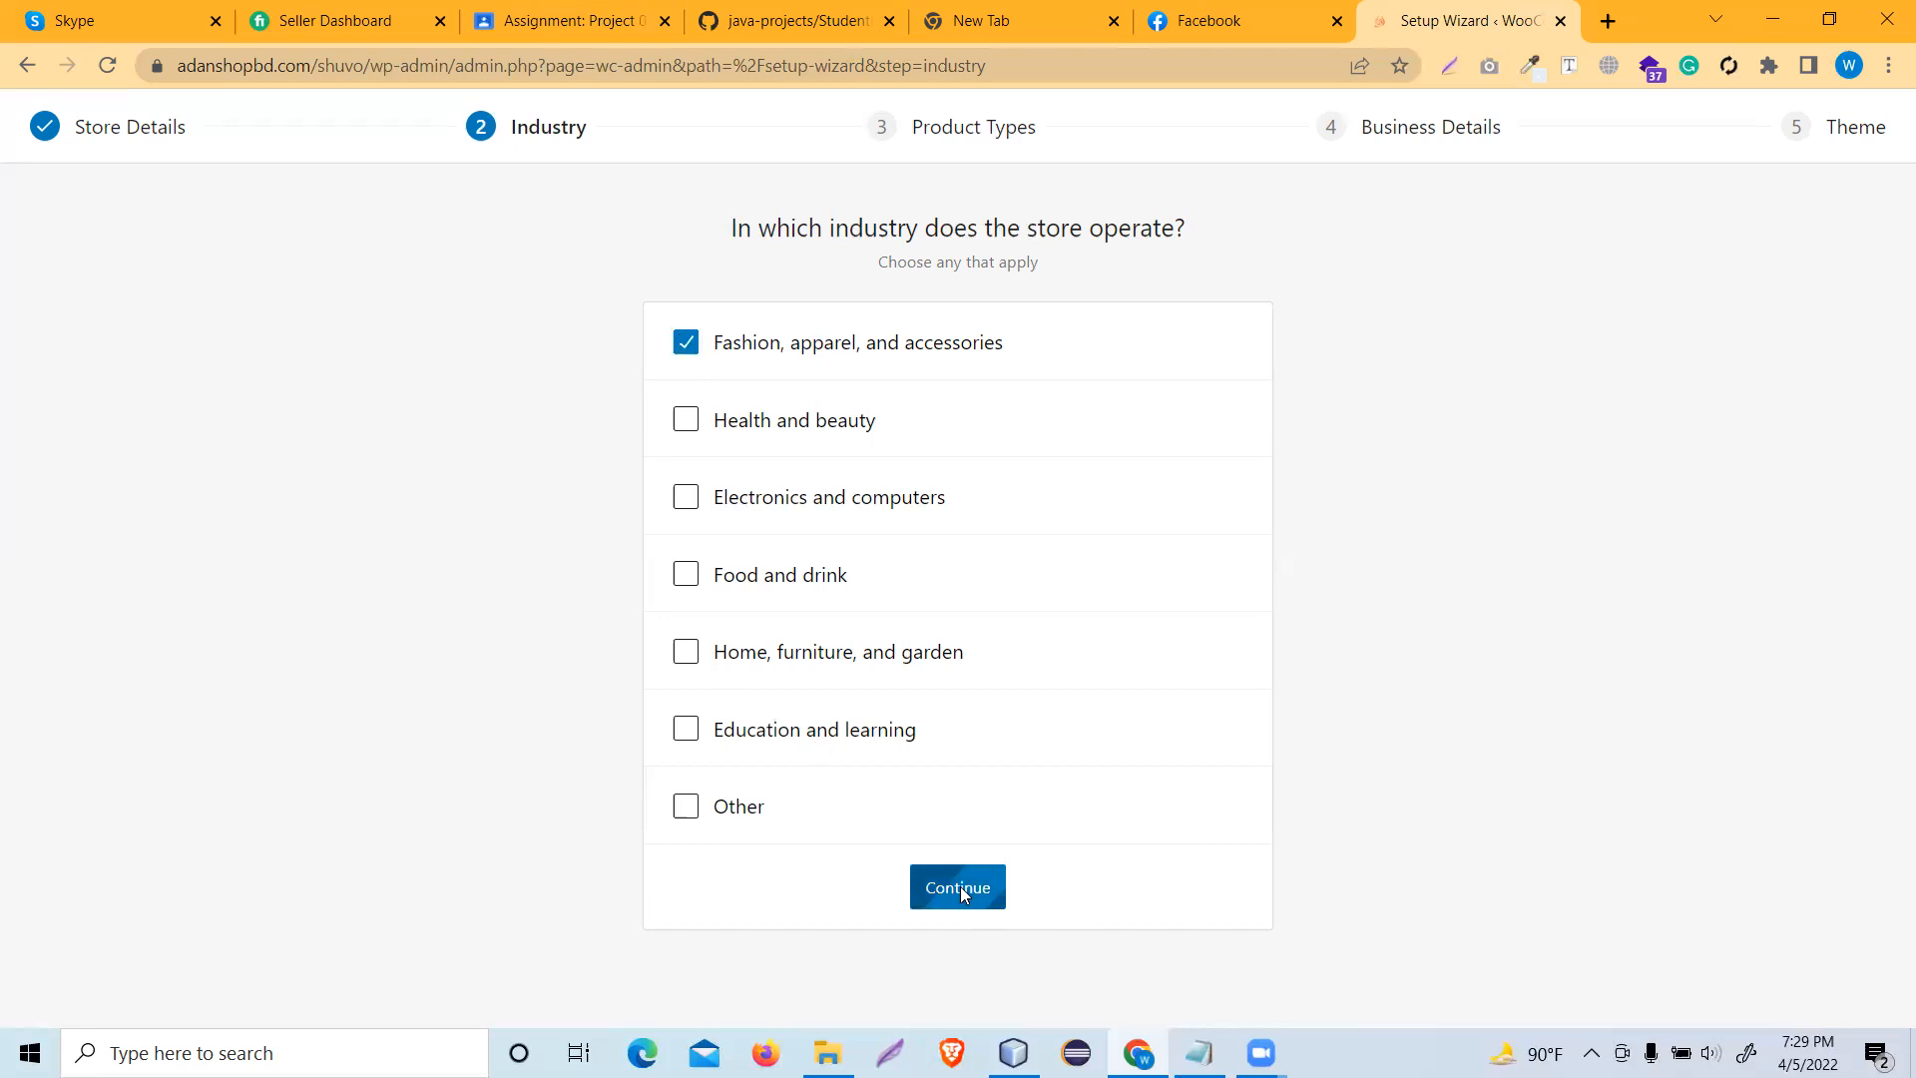
scroll(1006, 640, "down", 1)
scroll(1006, 639, "up", 1)
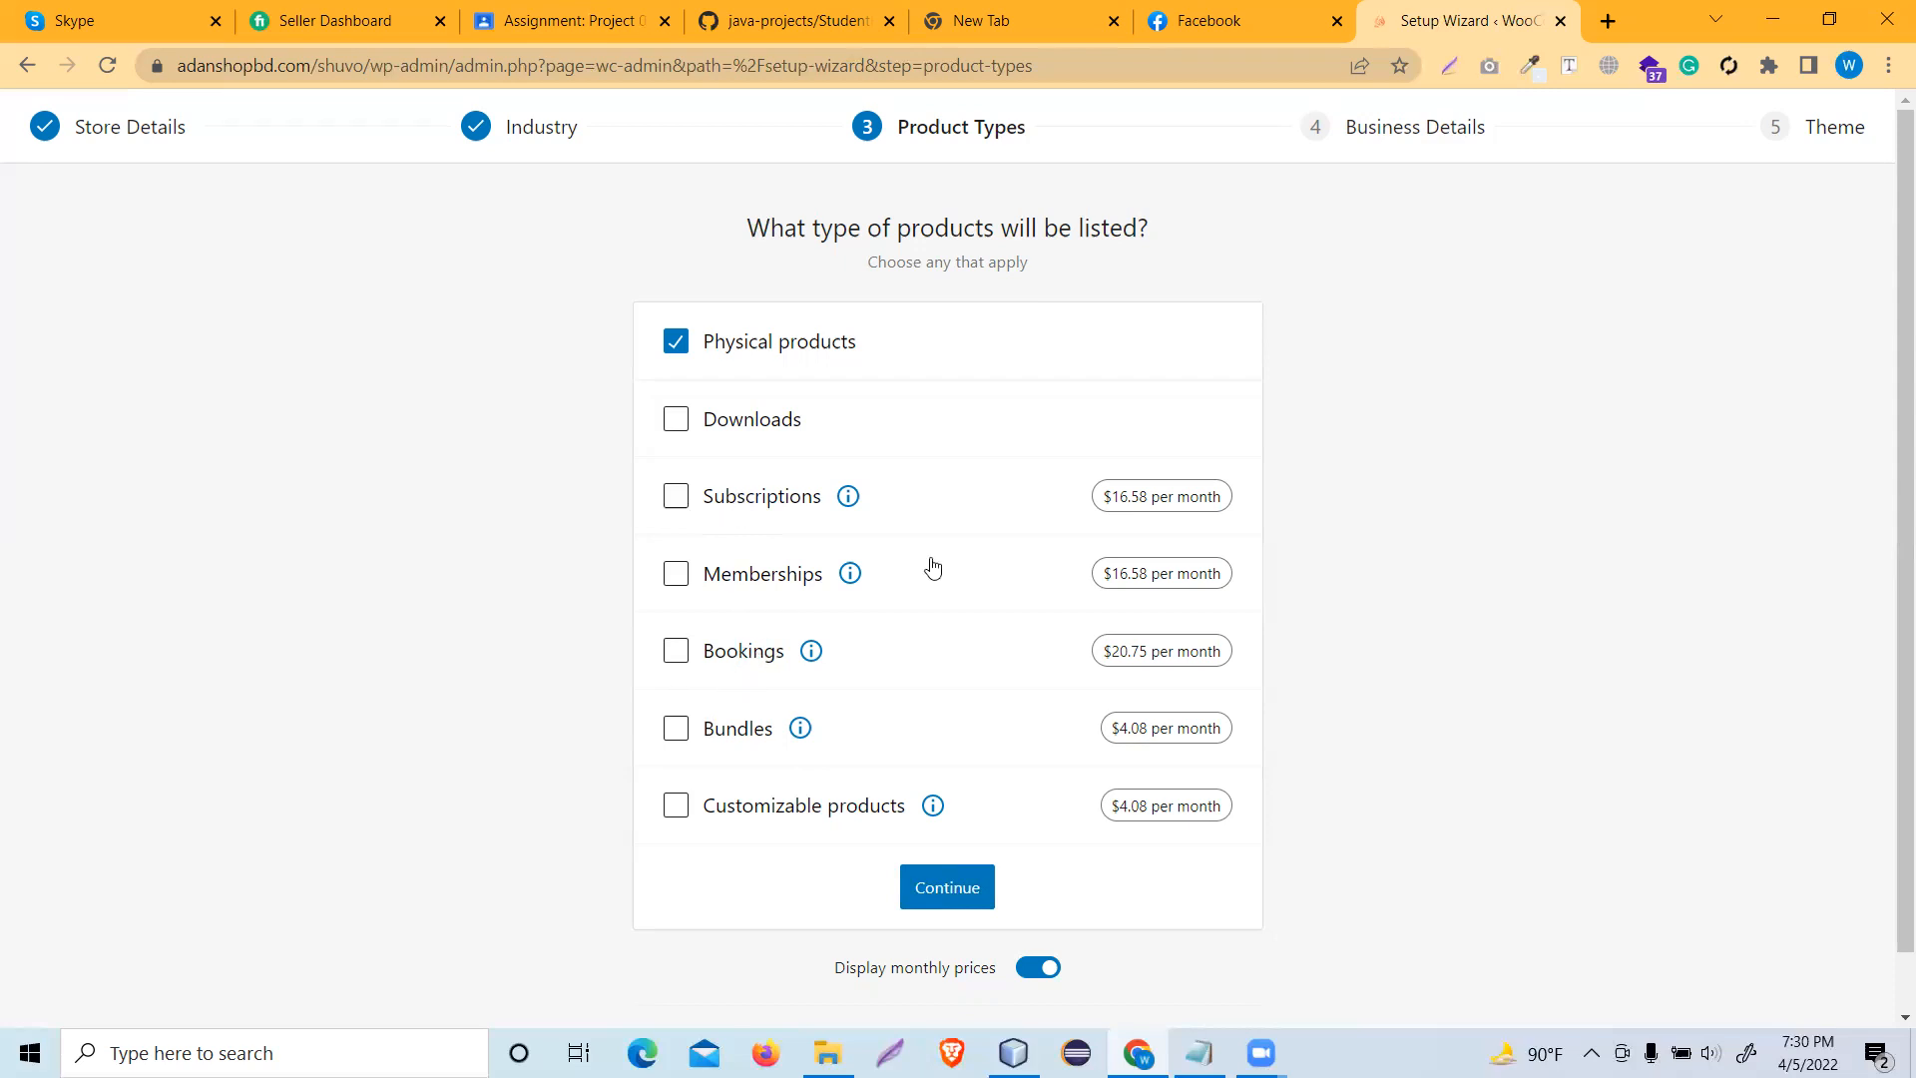
scroll(930, 566, "down", 1)
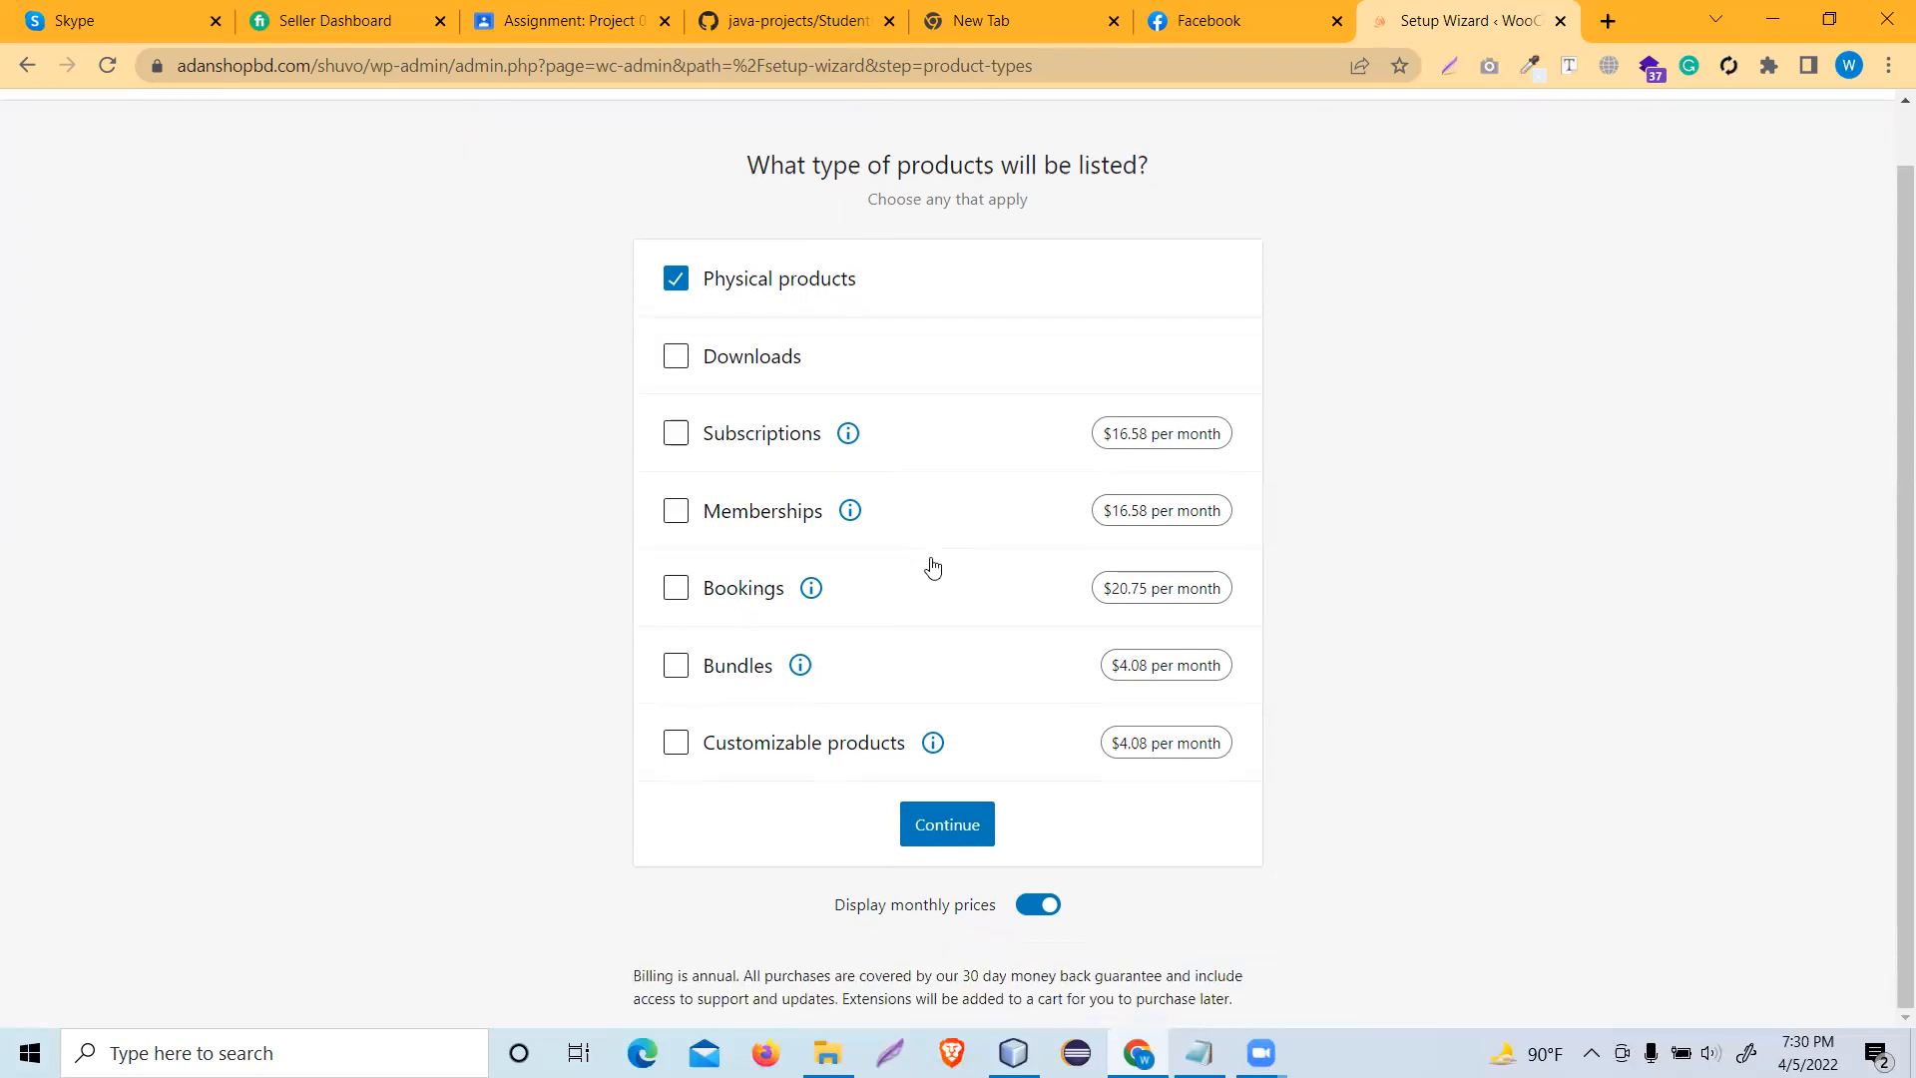
left_click(964, 824)
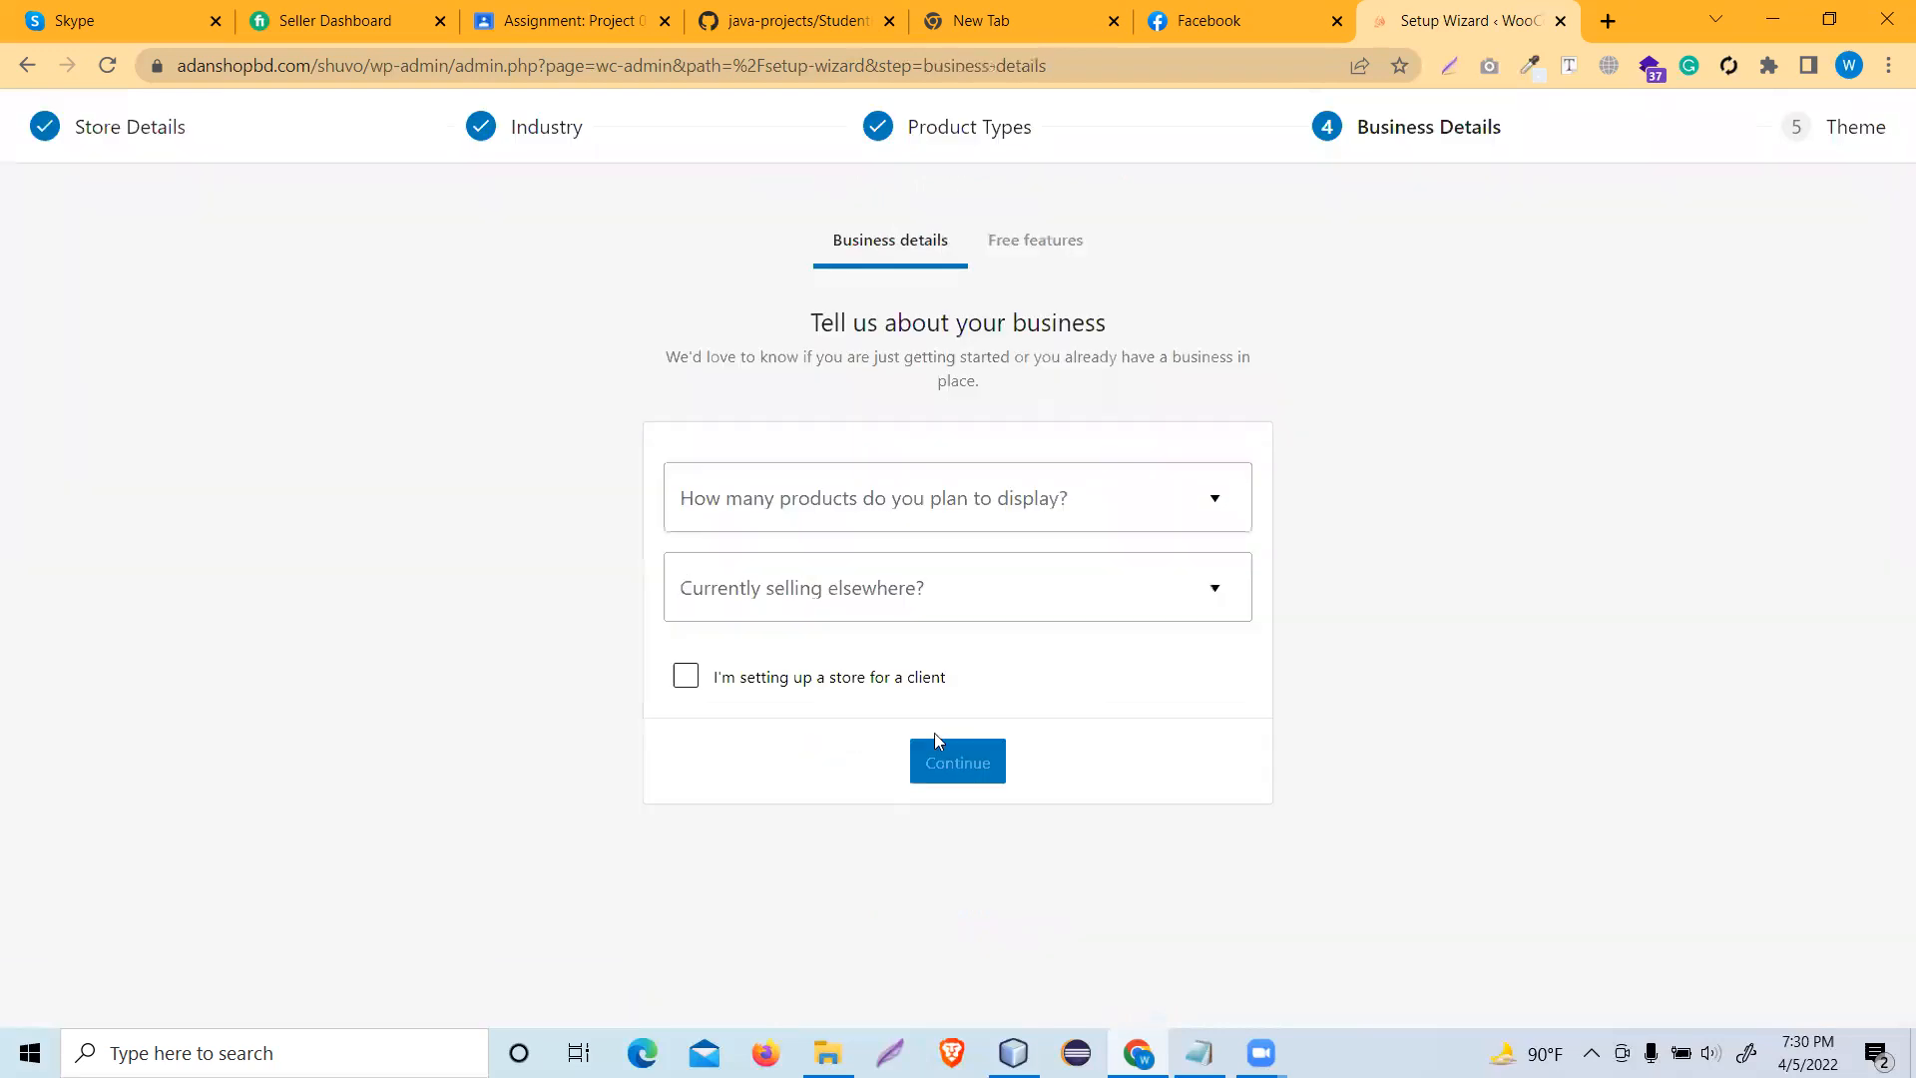
- Enter the business details as 1,000+ products, not selling elsewhere and store for a client, and accept the recommended business features
left_click(926, 508)
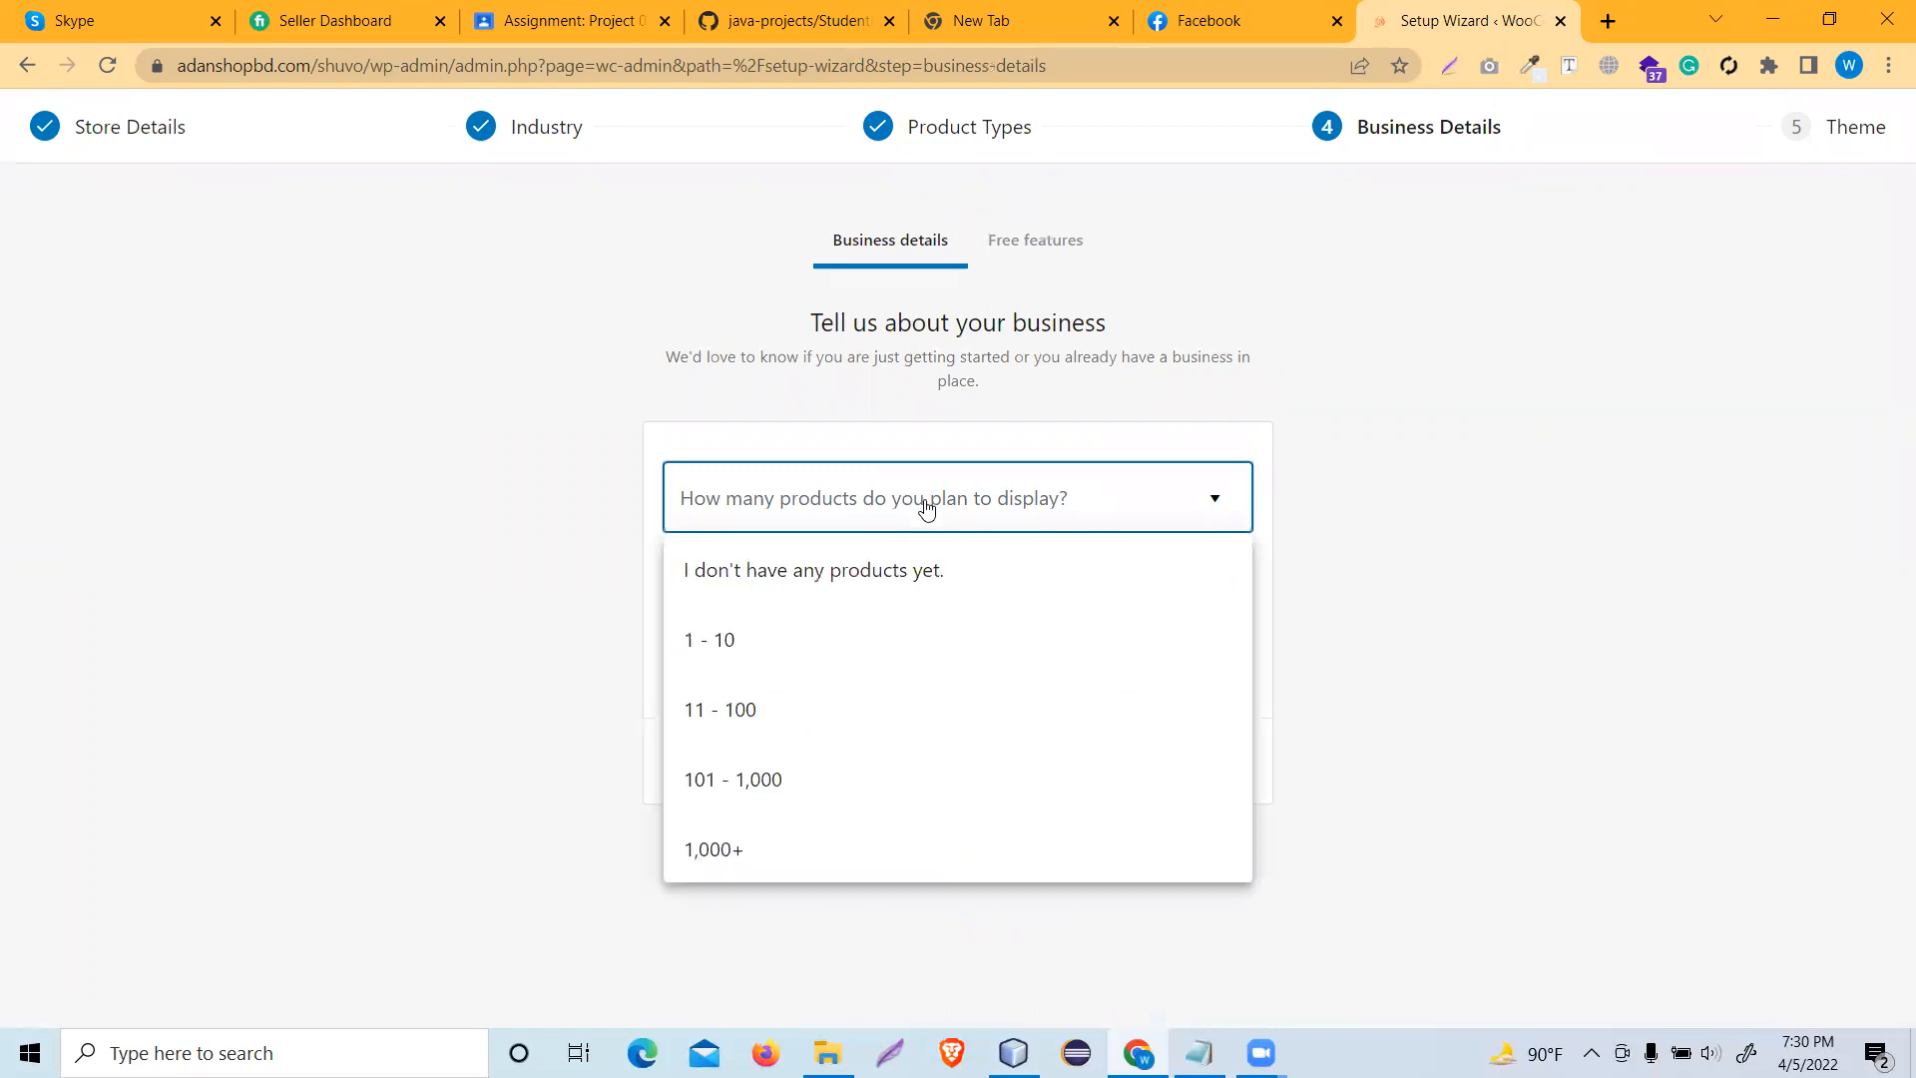
left_click(736, 848)
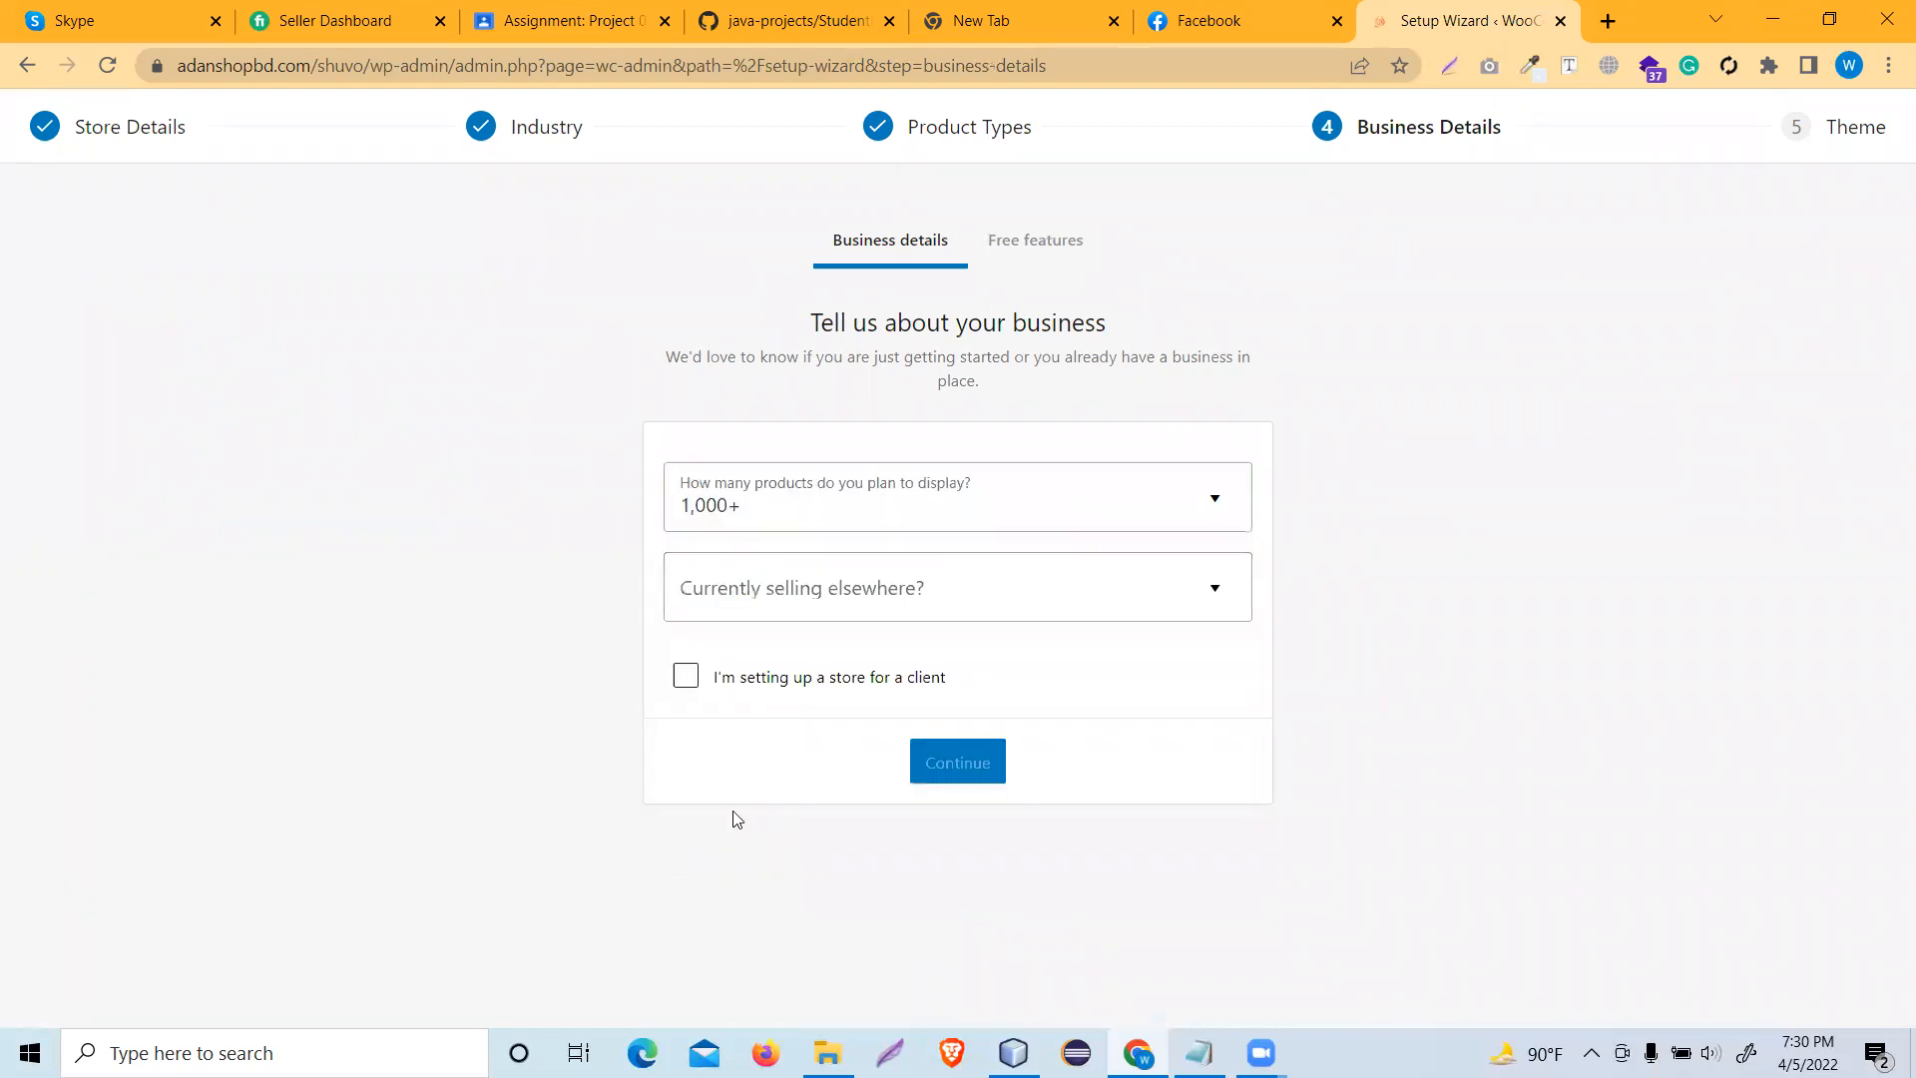
left_click(844, 605)
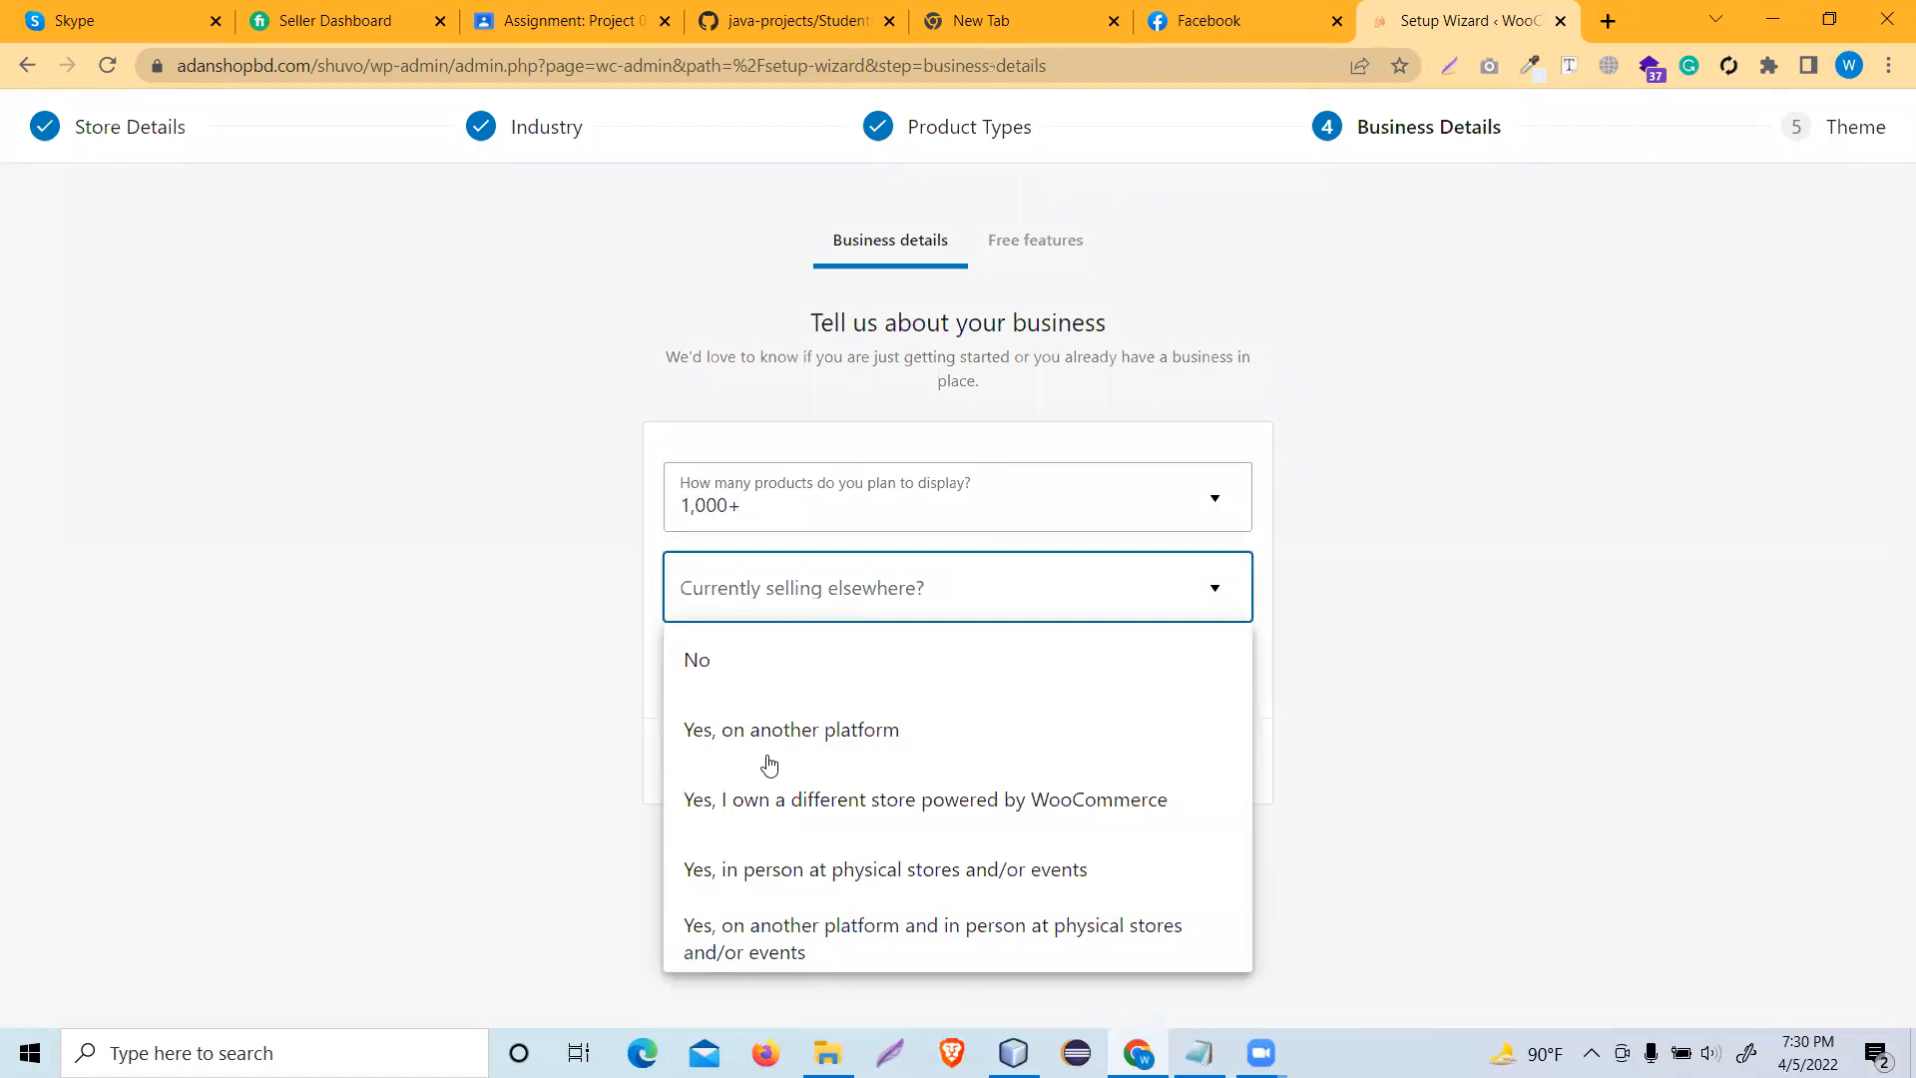
left_click(735, 671)
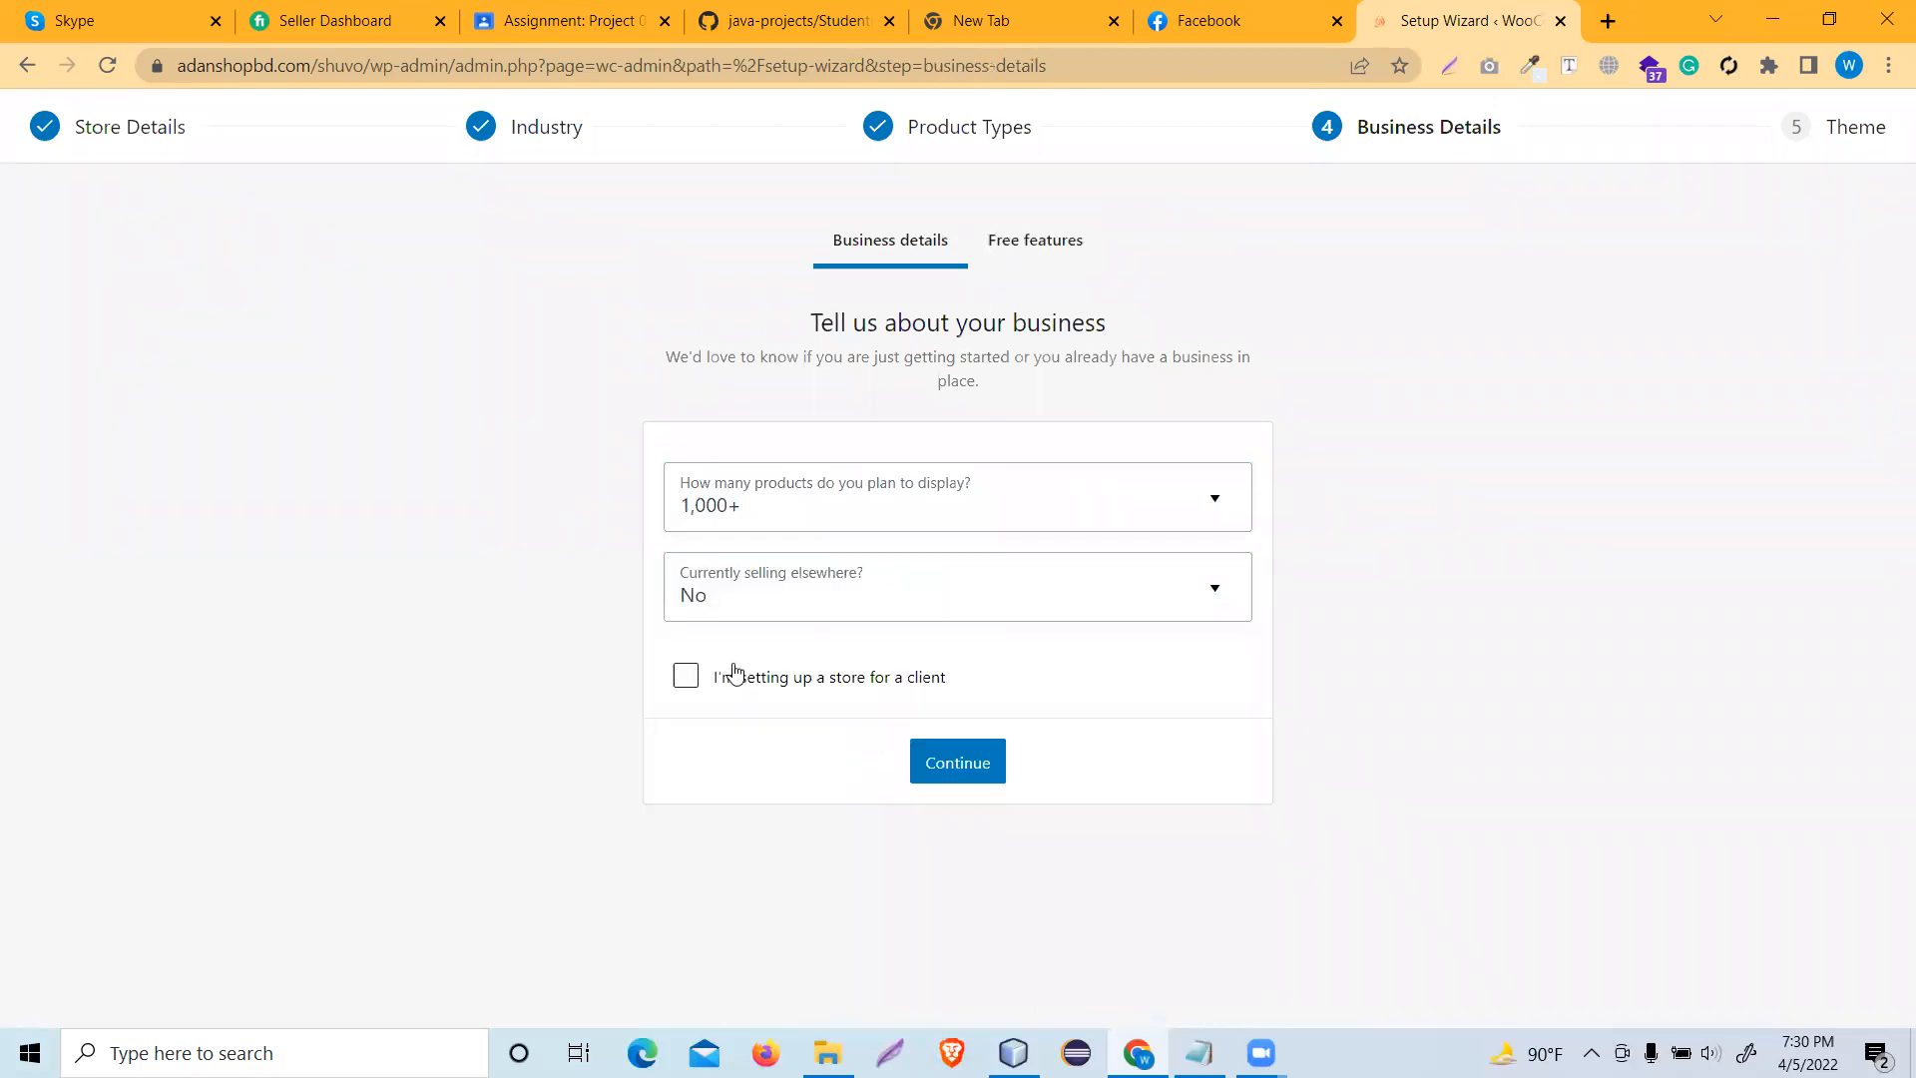
left_click(686, 678)
left_click(946, 764)
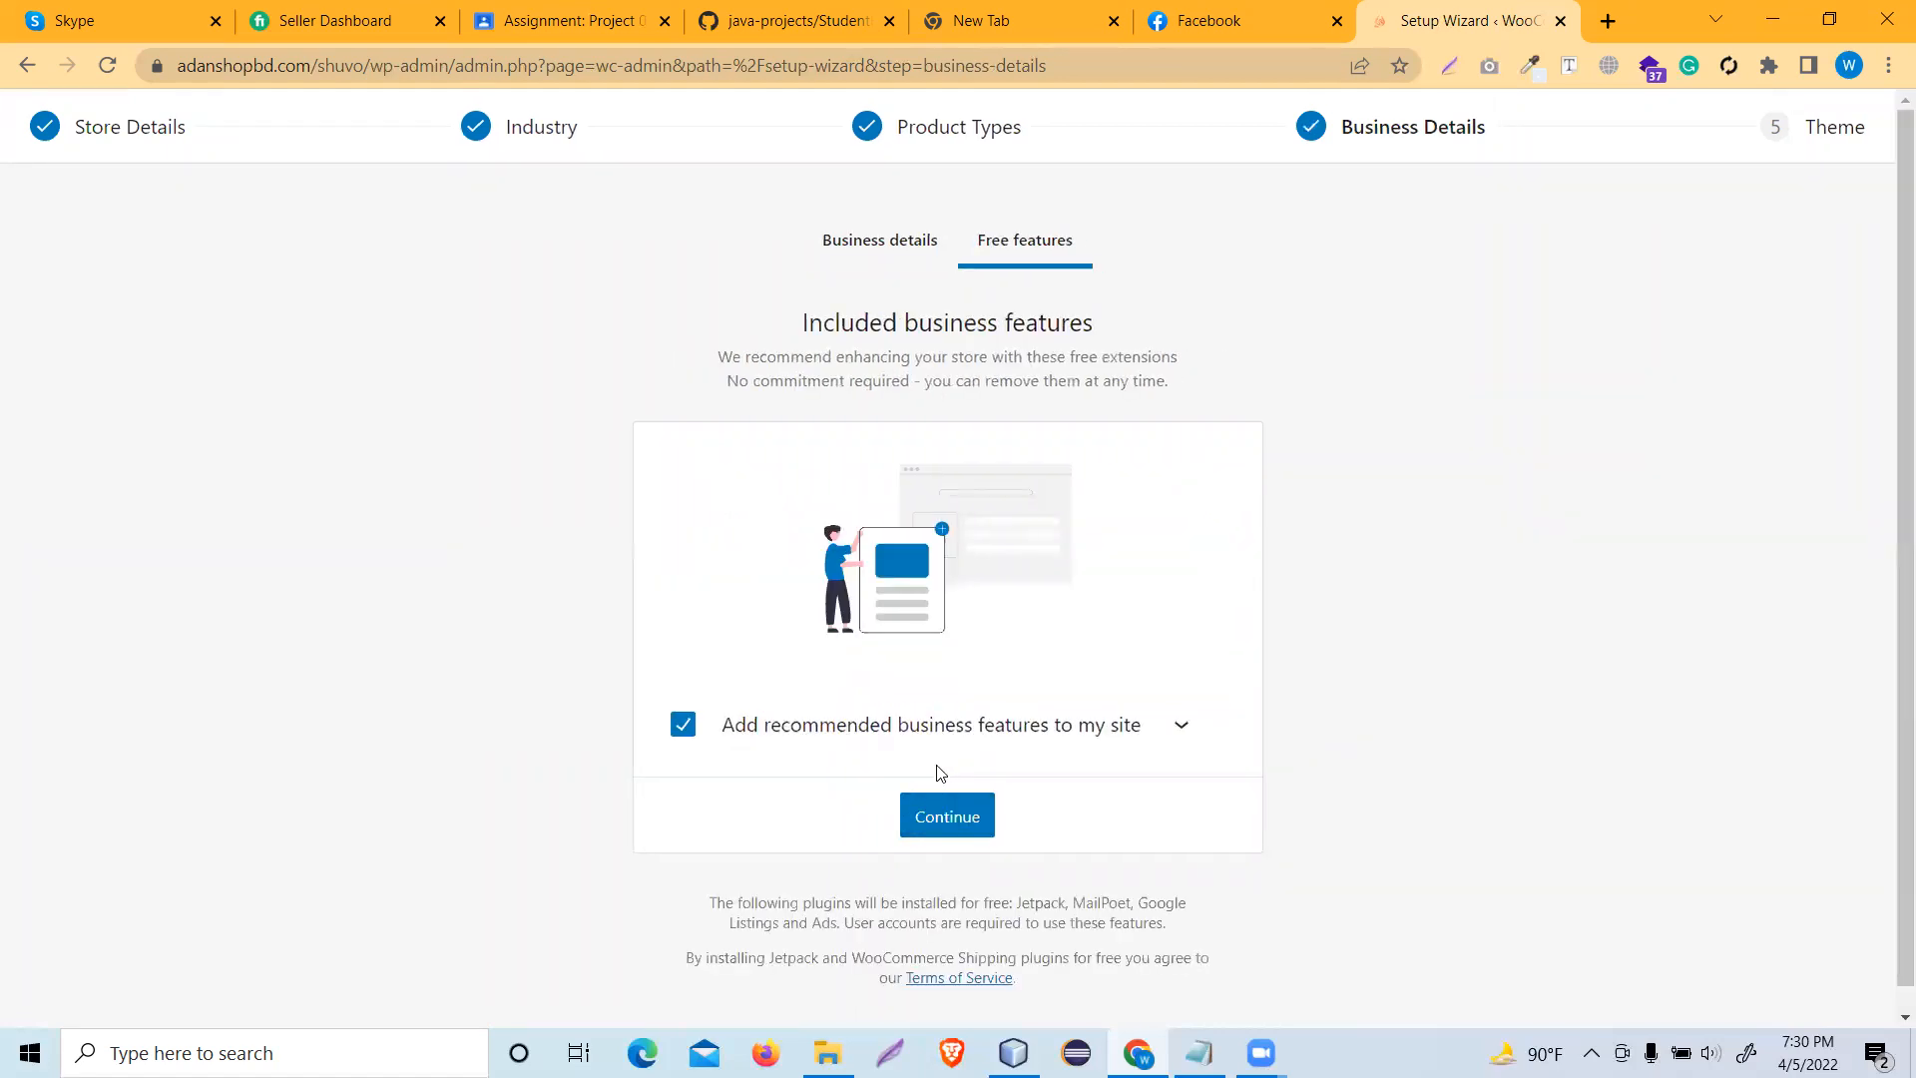
left_click(941, 816)
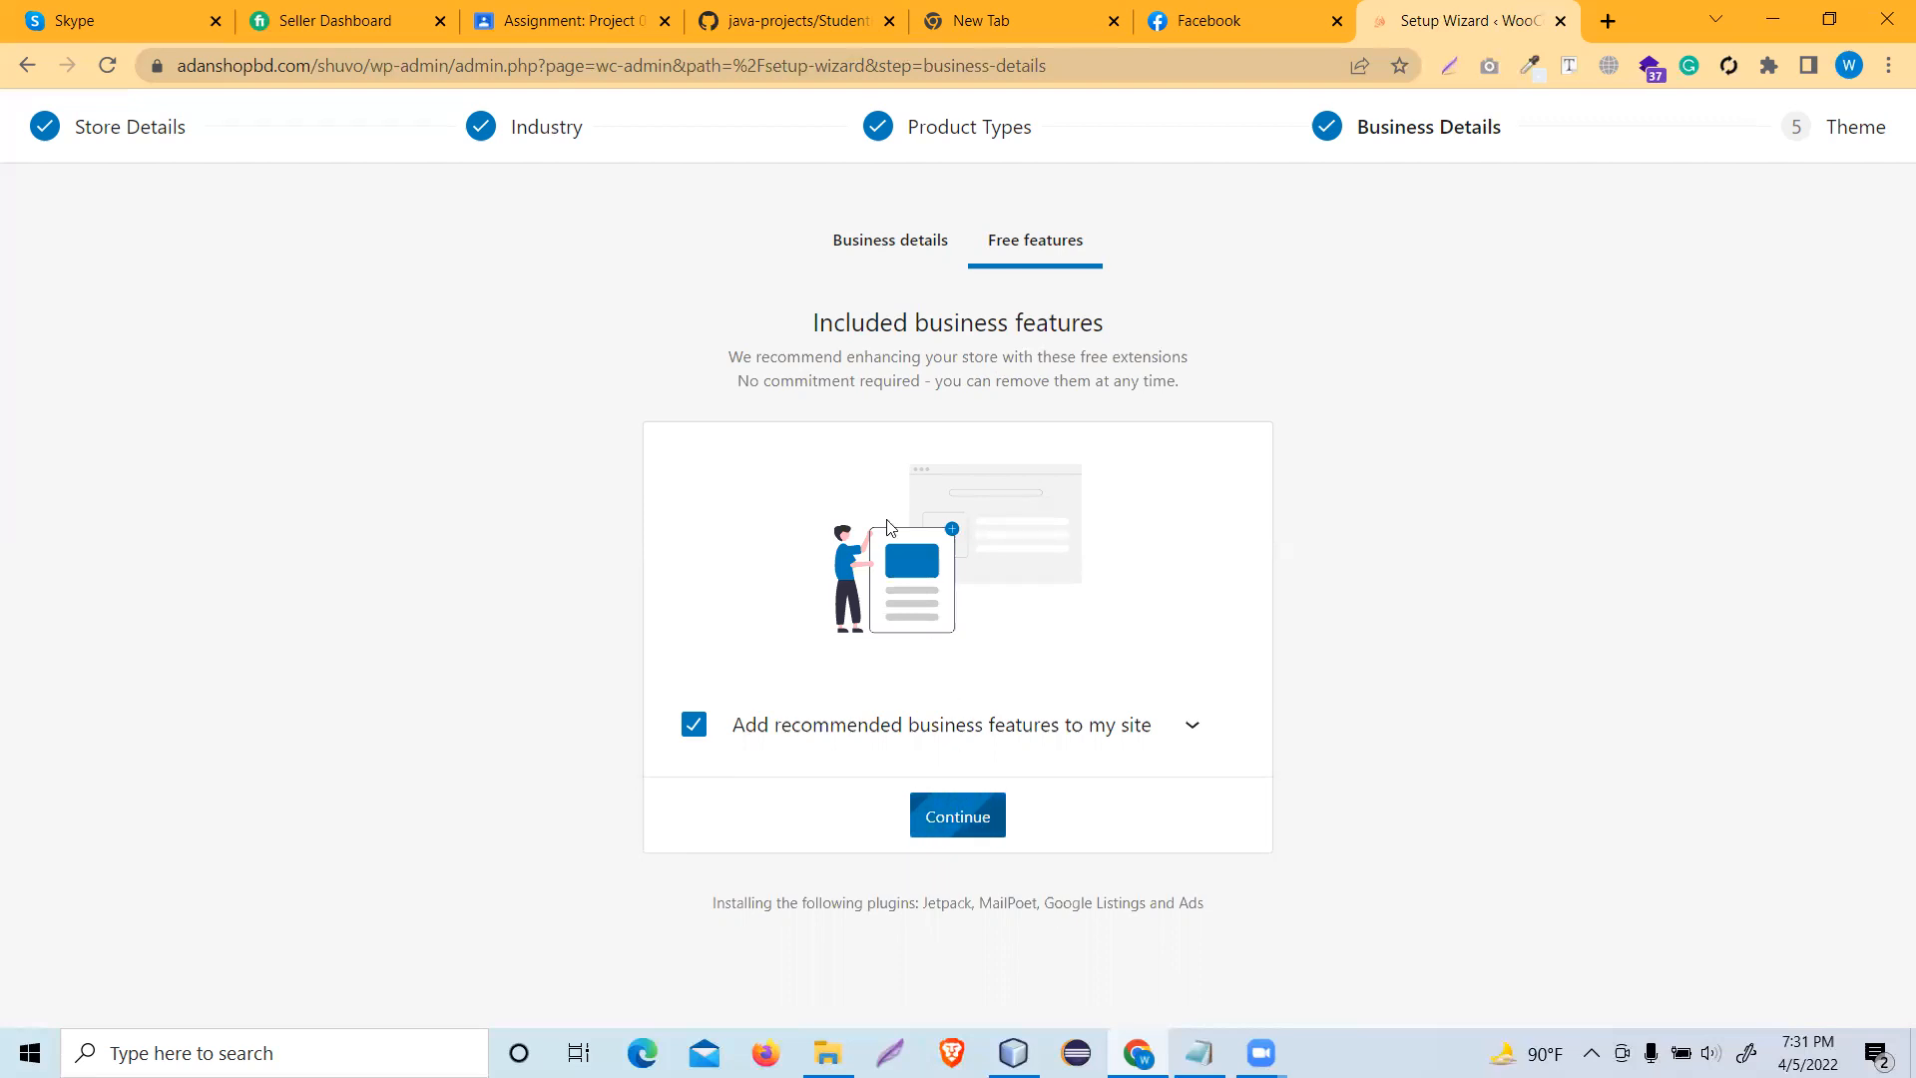
left_click(333, 20)
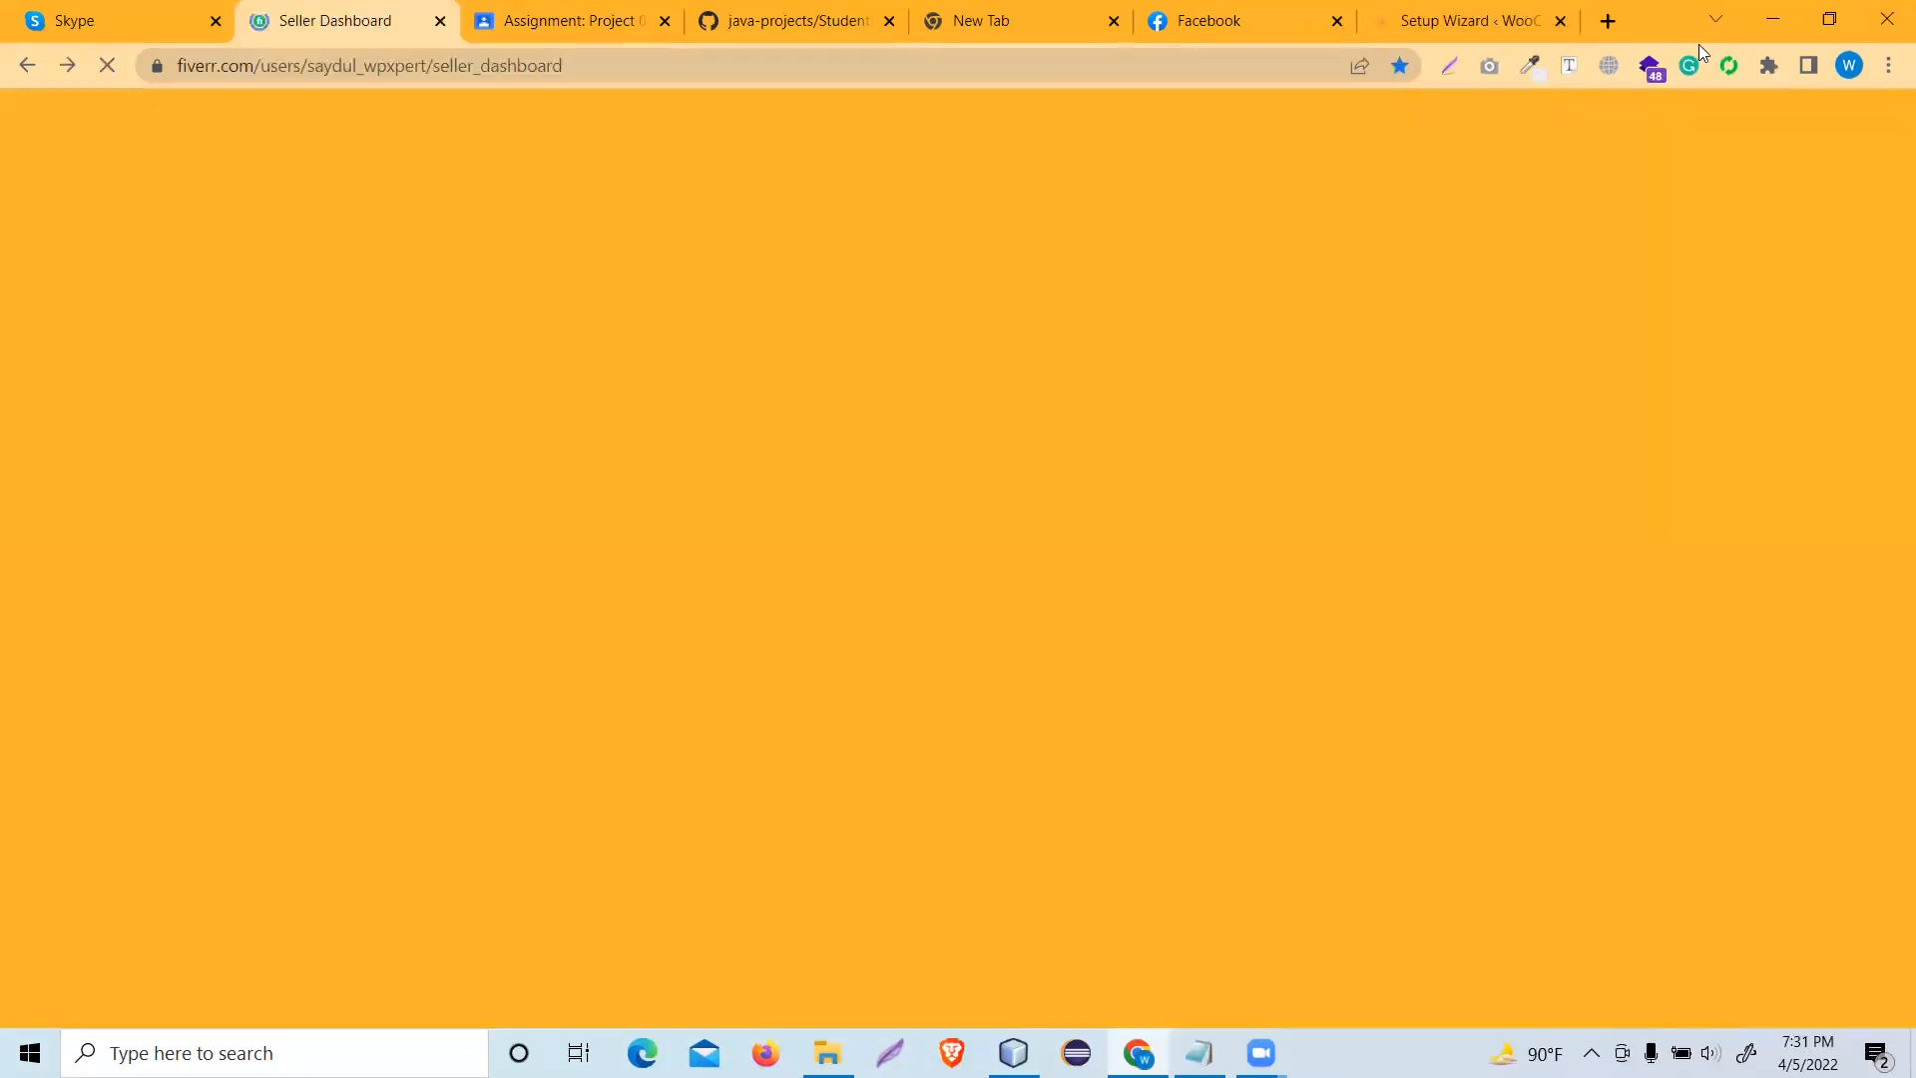
left_click(1466, 20)
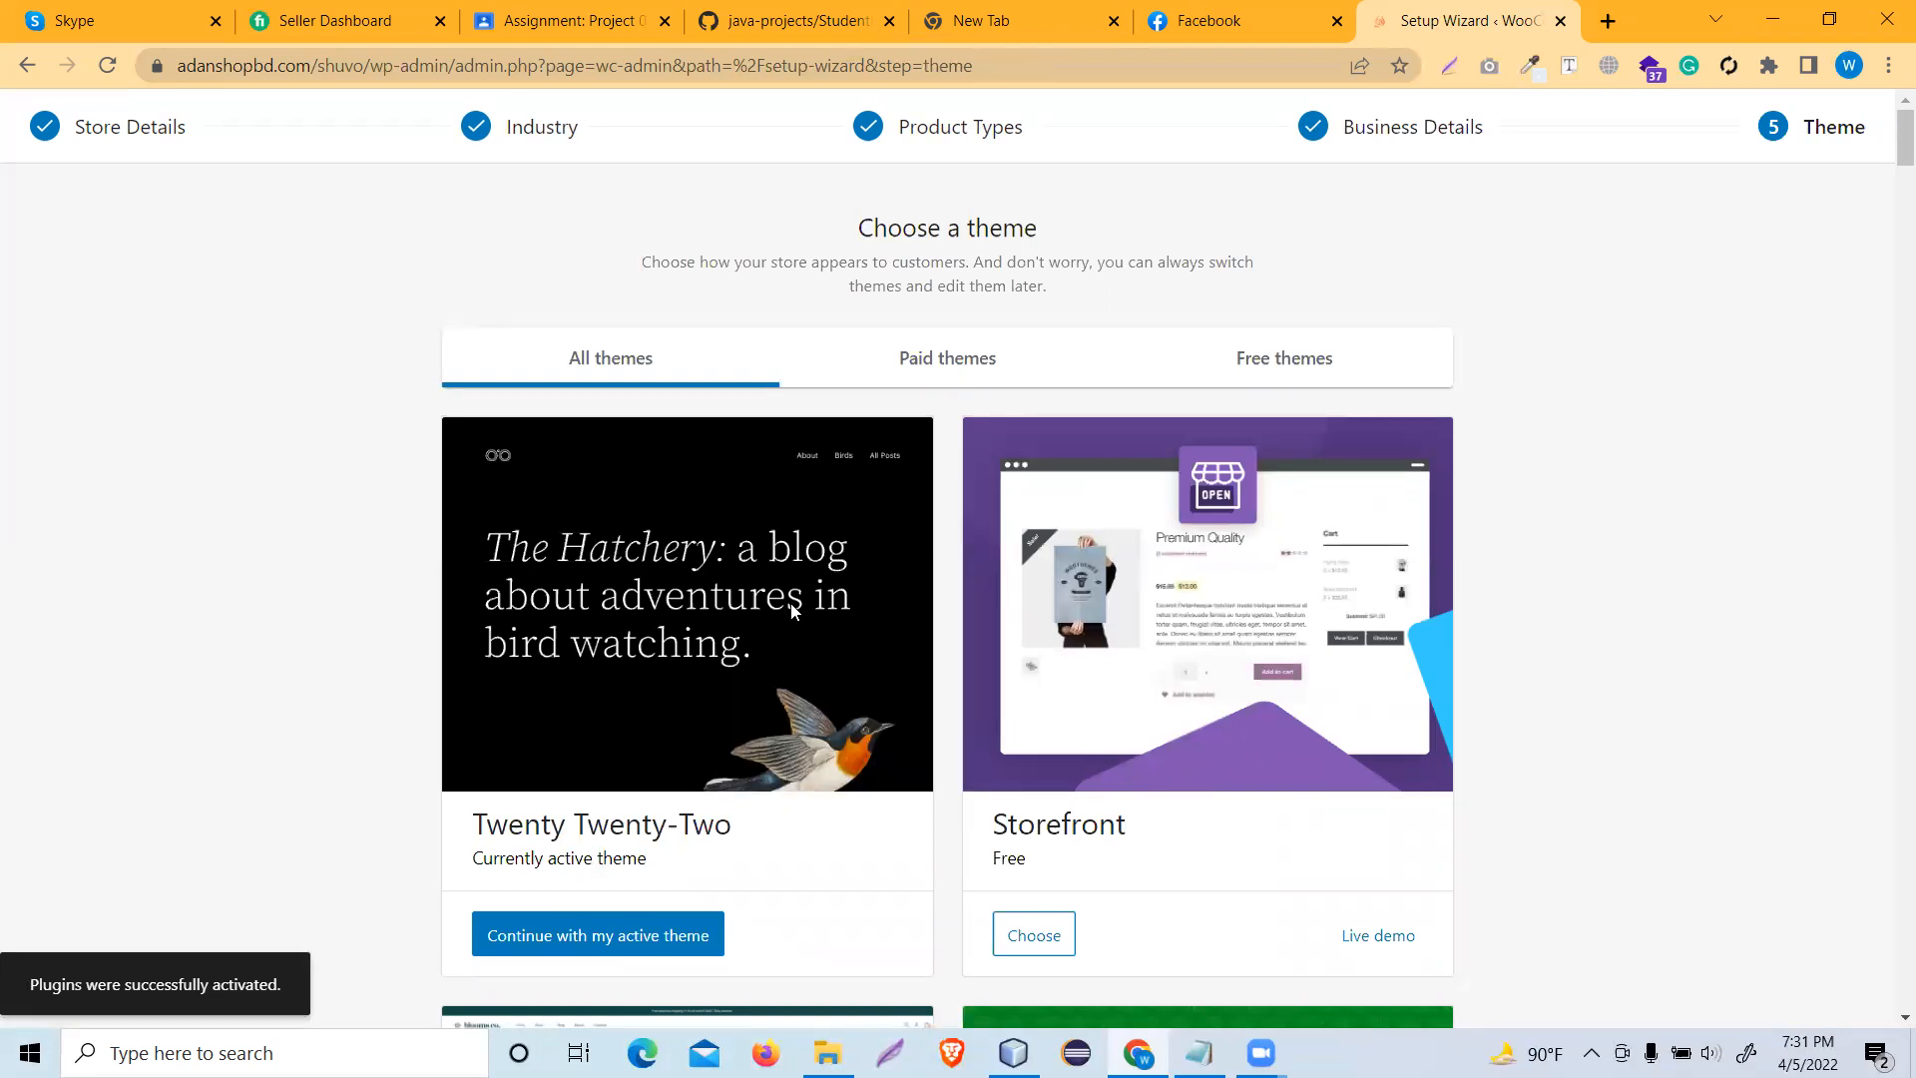
- Browse the offered store themes and choose the free Storefront theme
scroll(791, 610, "down", 2)
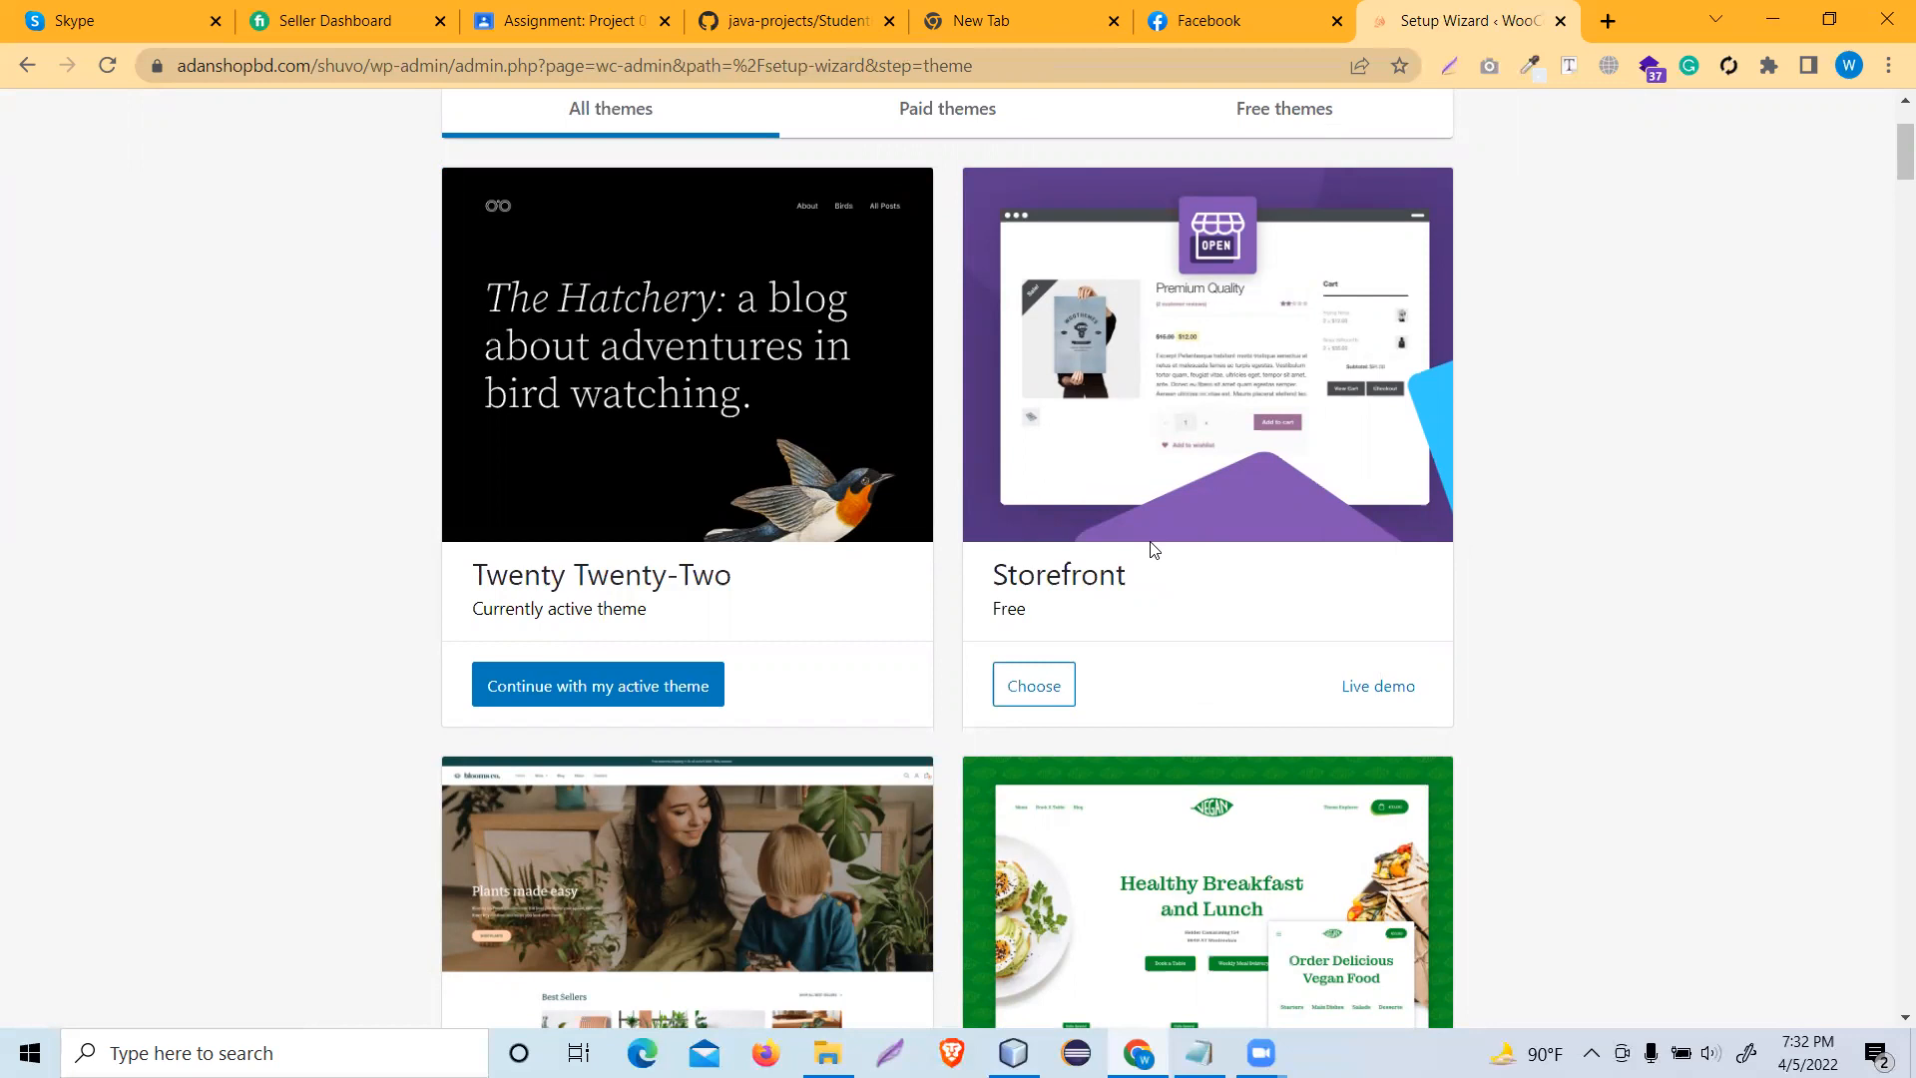
scroll(1106, 501, "up", 3)
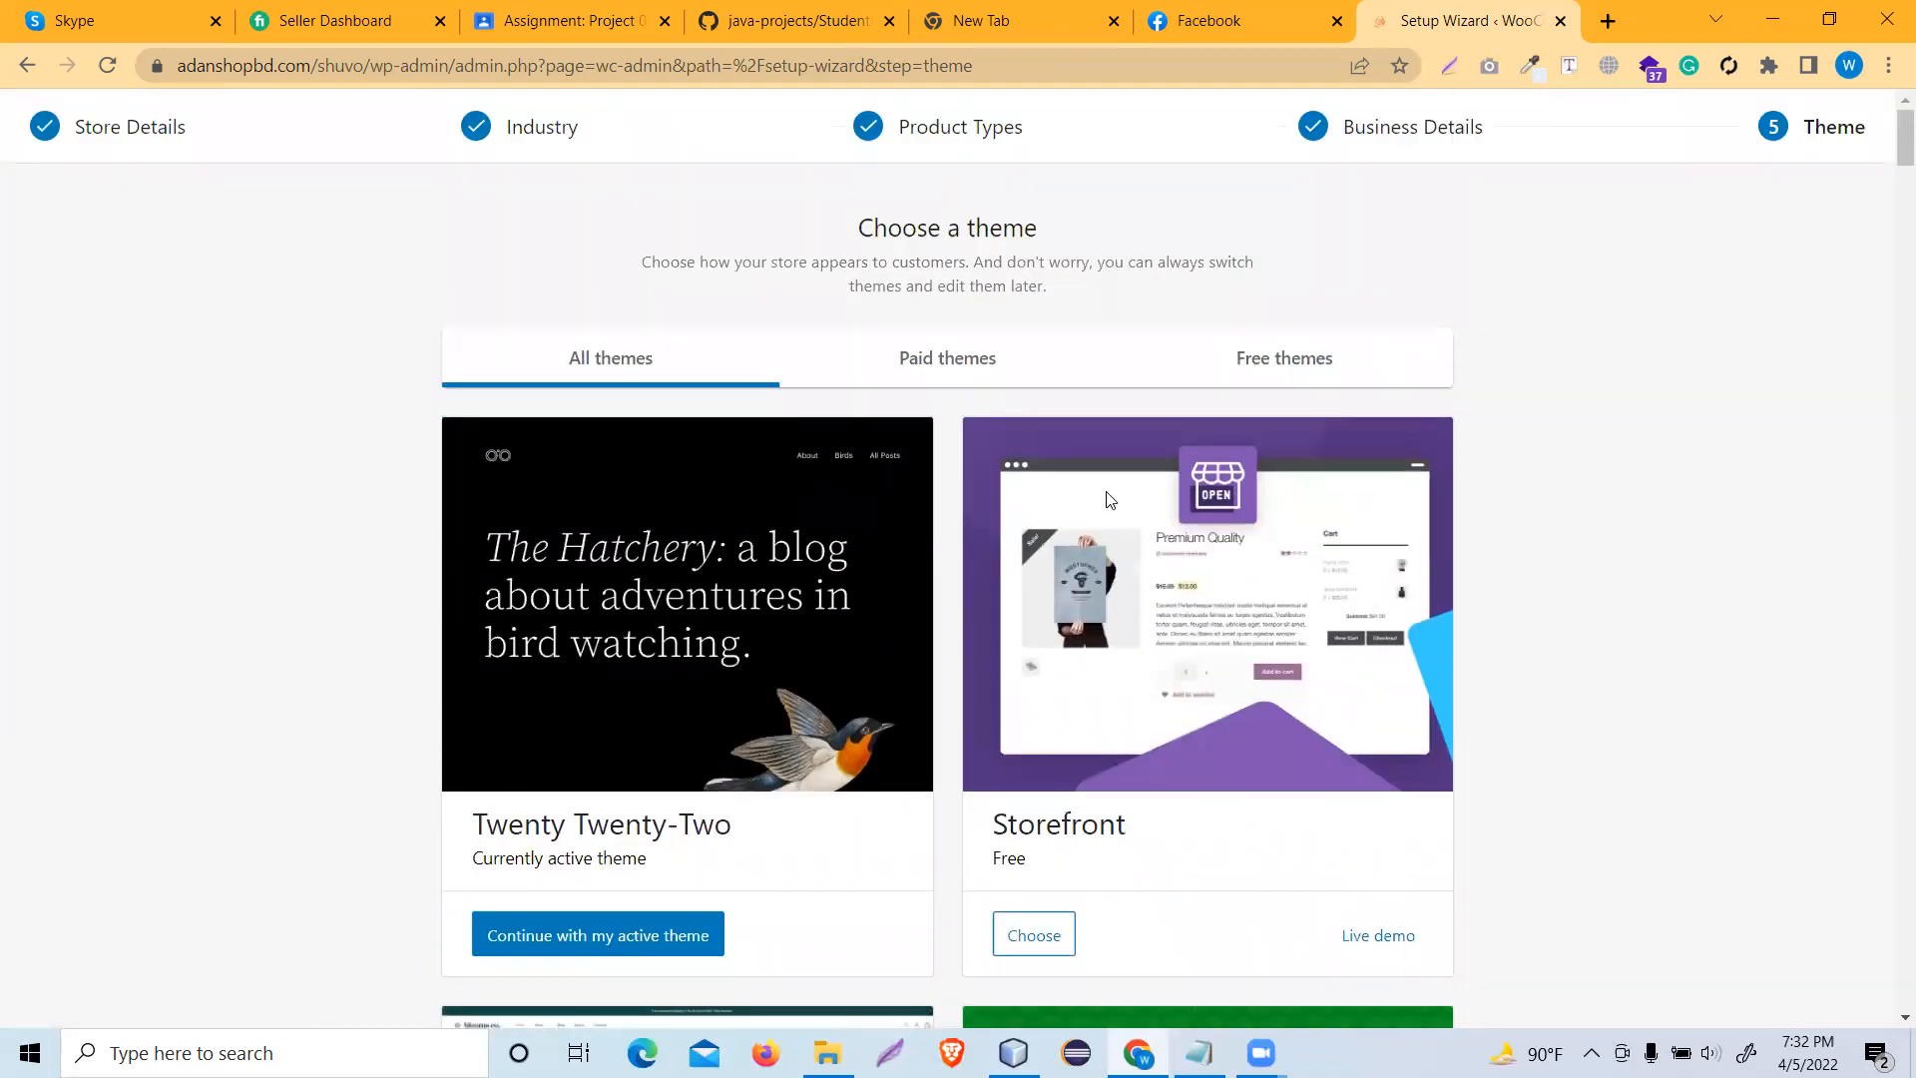
scroll(1105, 501, "down", 3)
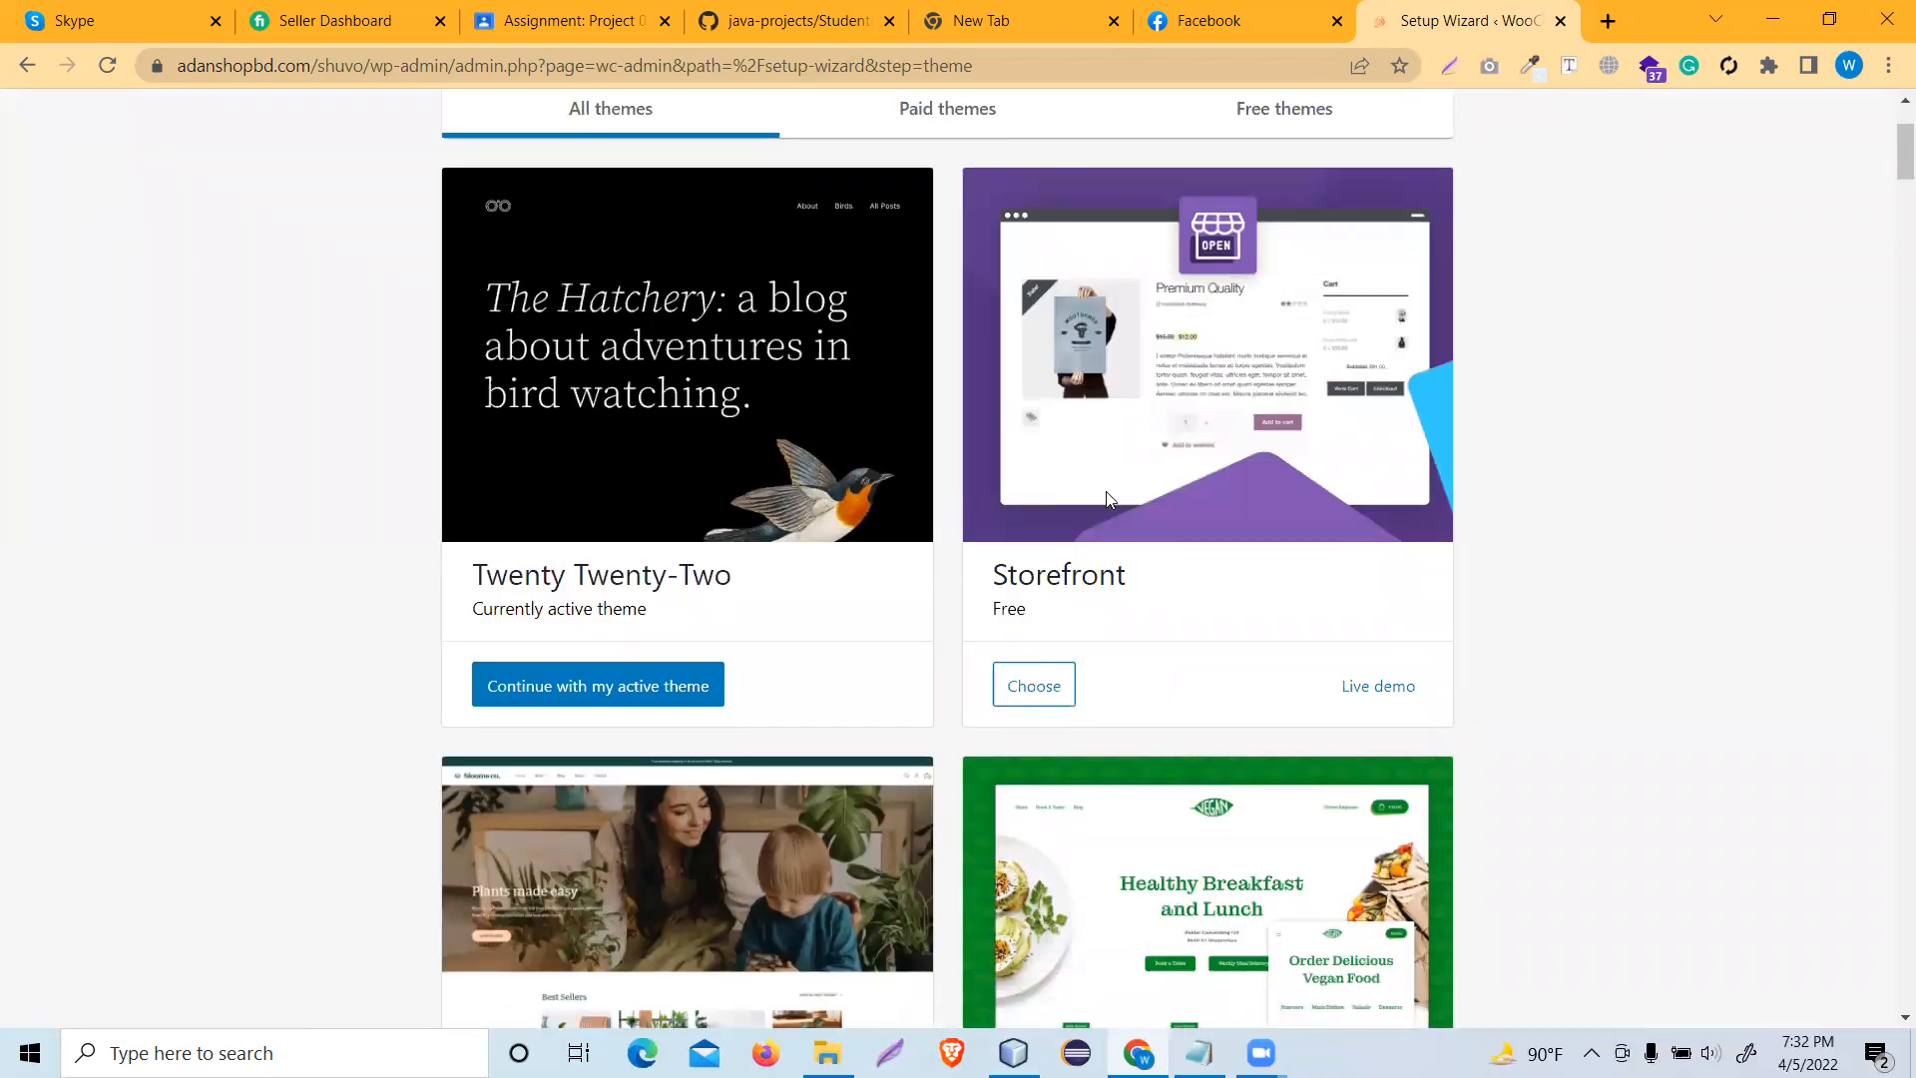
scroll(1106, 501, "down", 3)
scroll(1106, 501, "up", 3)
left_click(1036, 688)
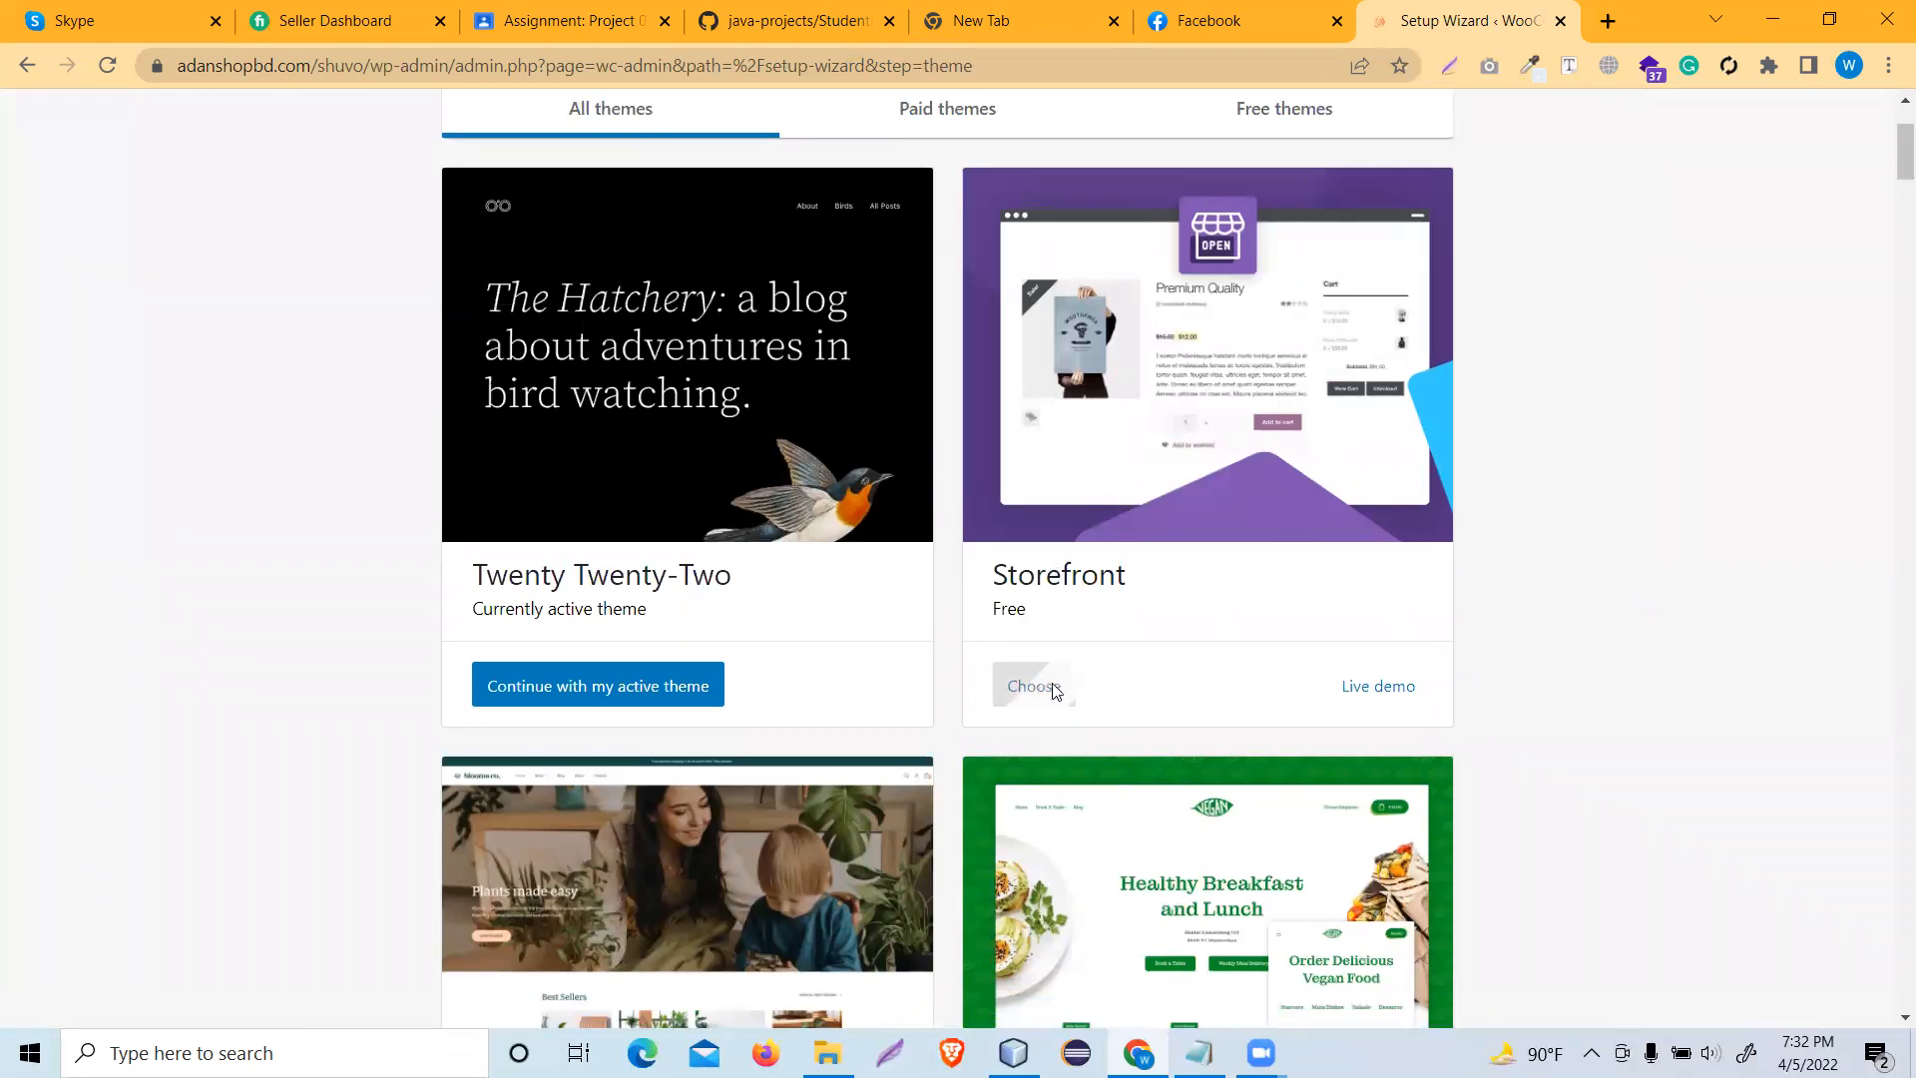
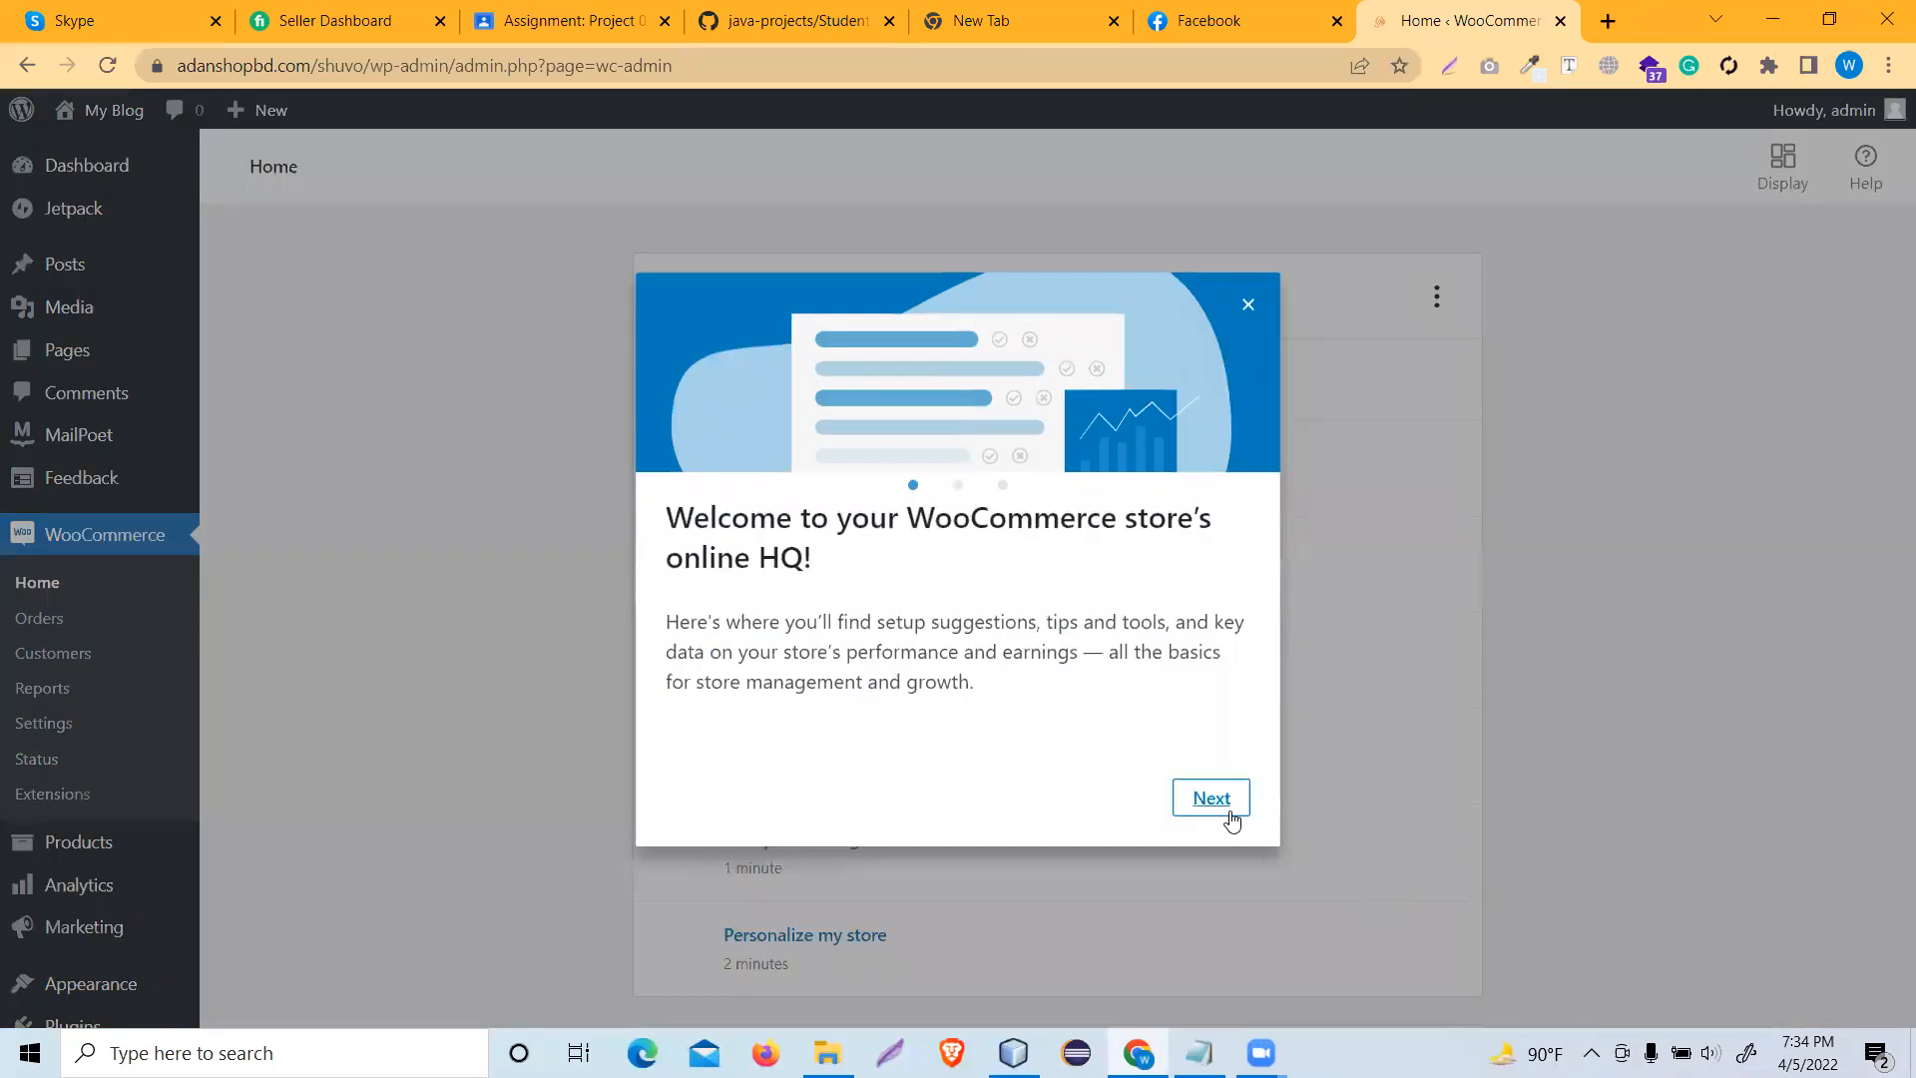
- Go through the WooCommerce welcome introduction to its end and look over the store's home page
left_click(1219, 801)
left_click(1213, 798)
left_click(1216, 798)
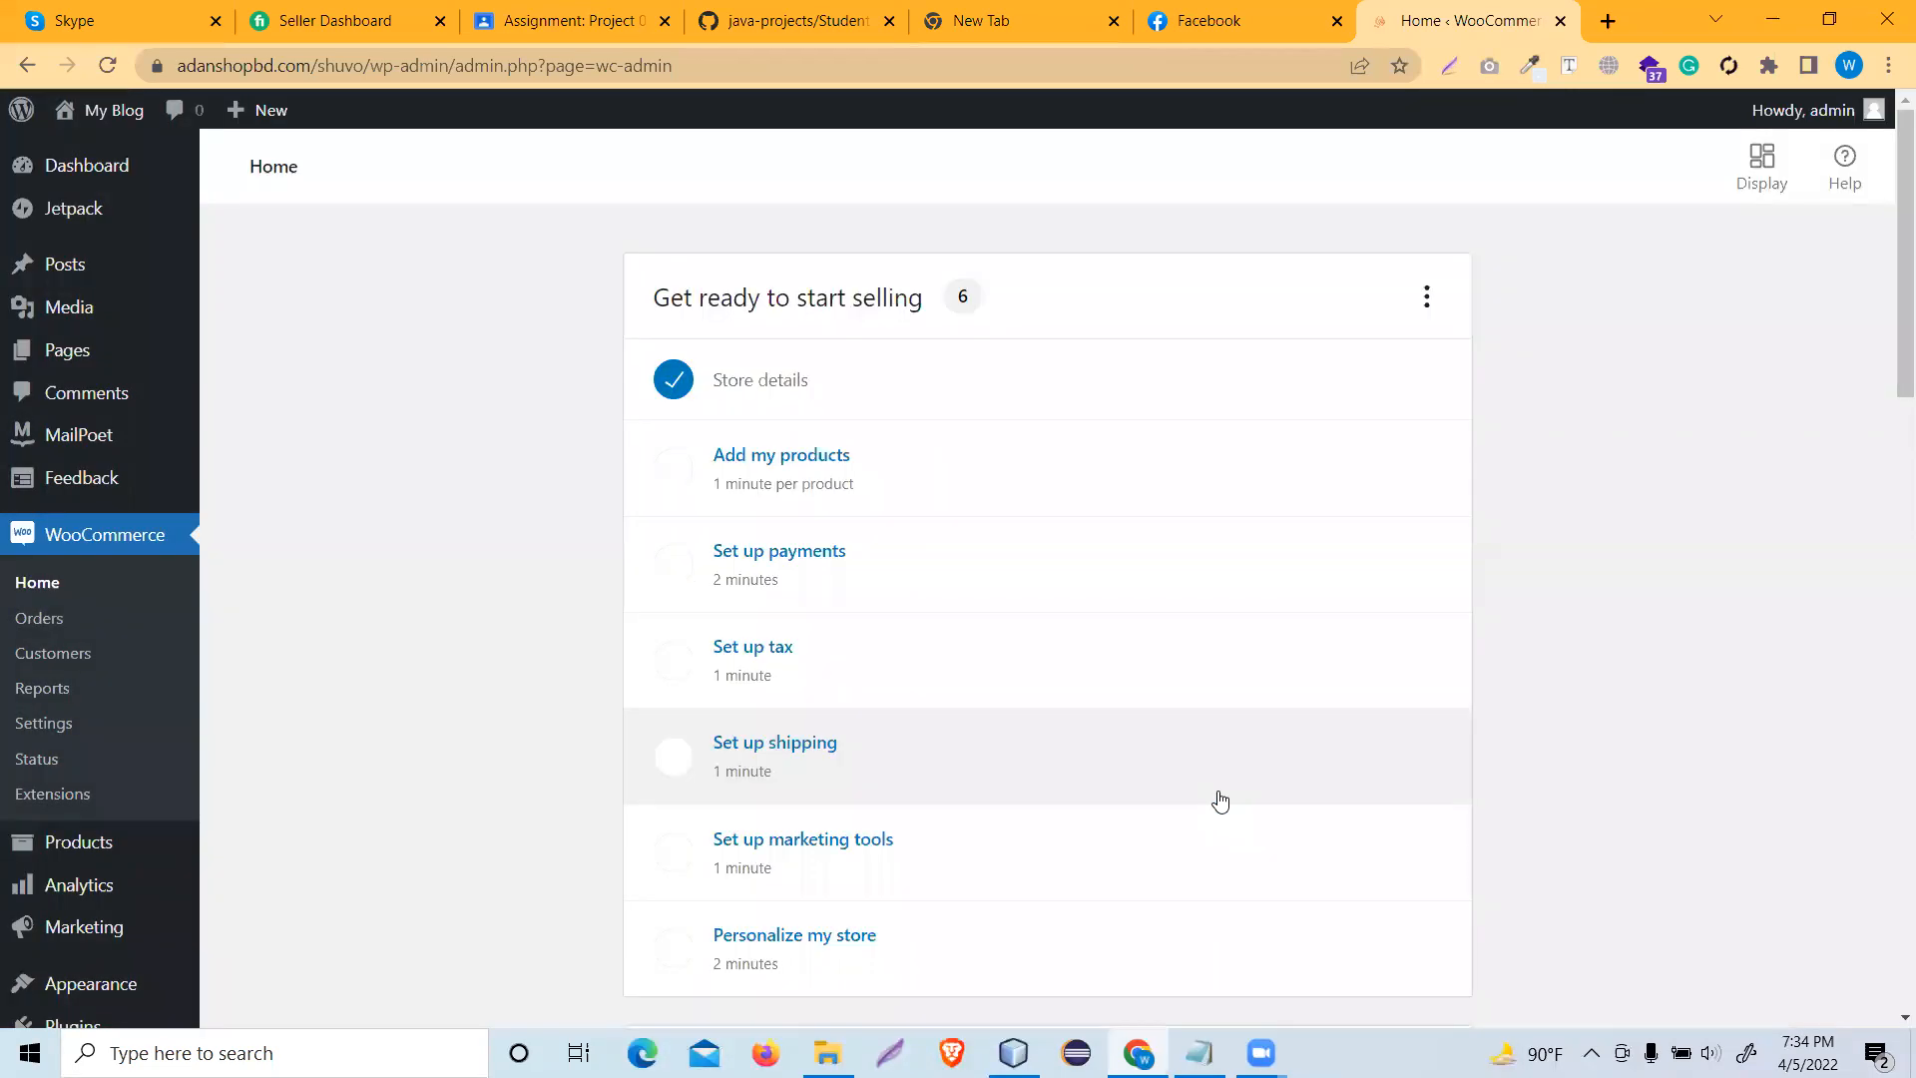
scroll(1028, 593, "down", 15)
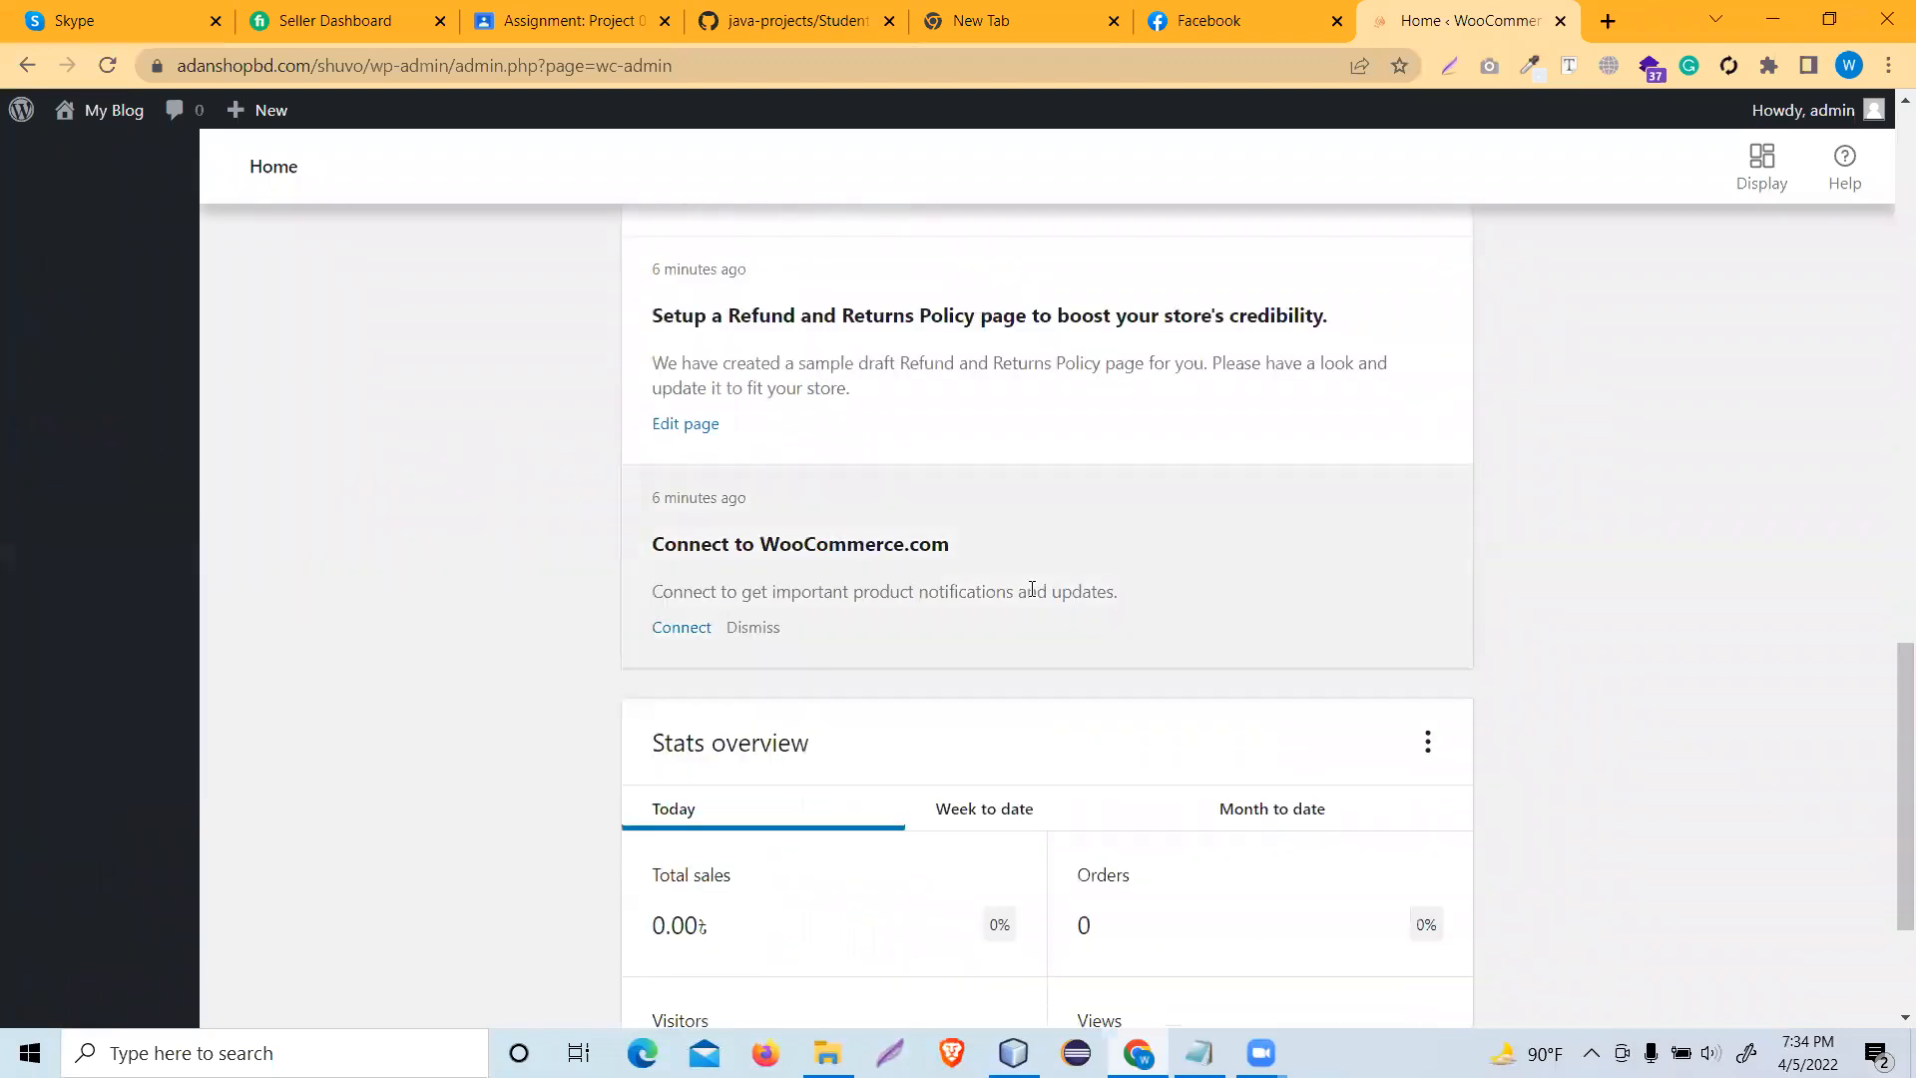
- Visit the live site from the dashboard and look over its front page down to the footer
scroll(1032, 590, "up", 15)
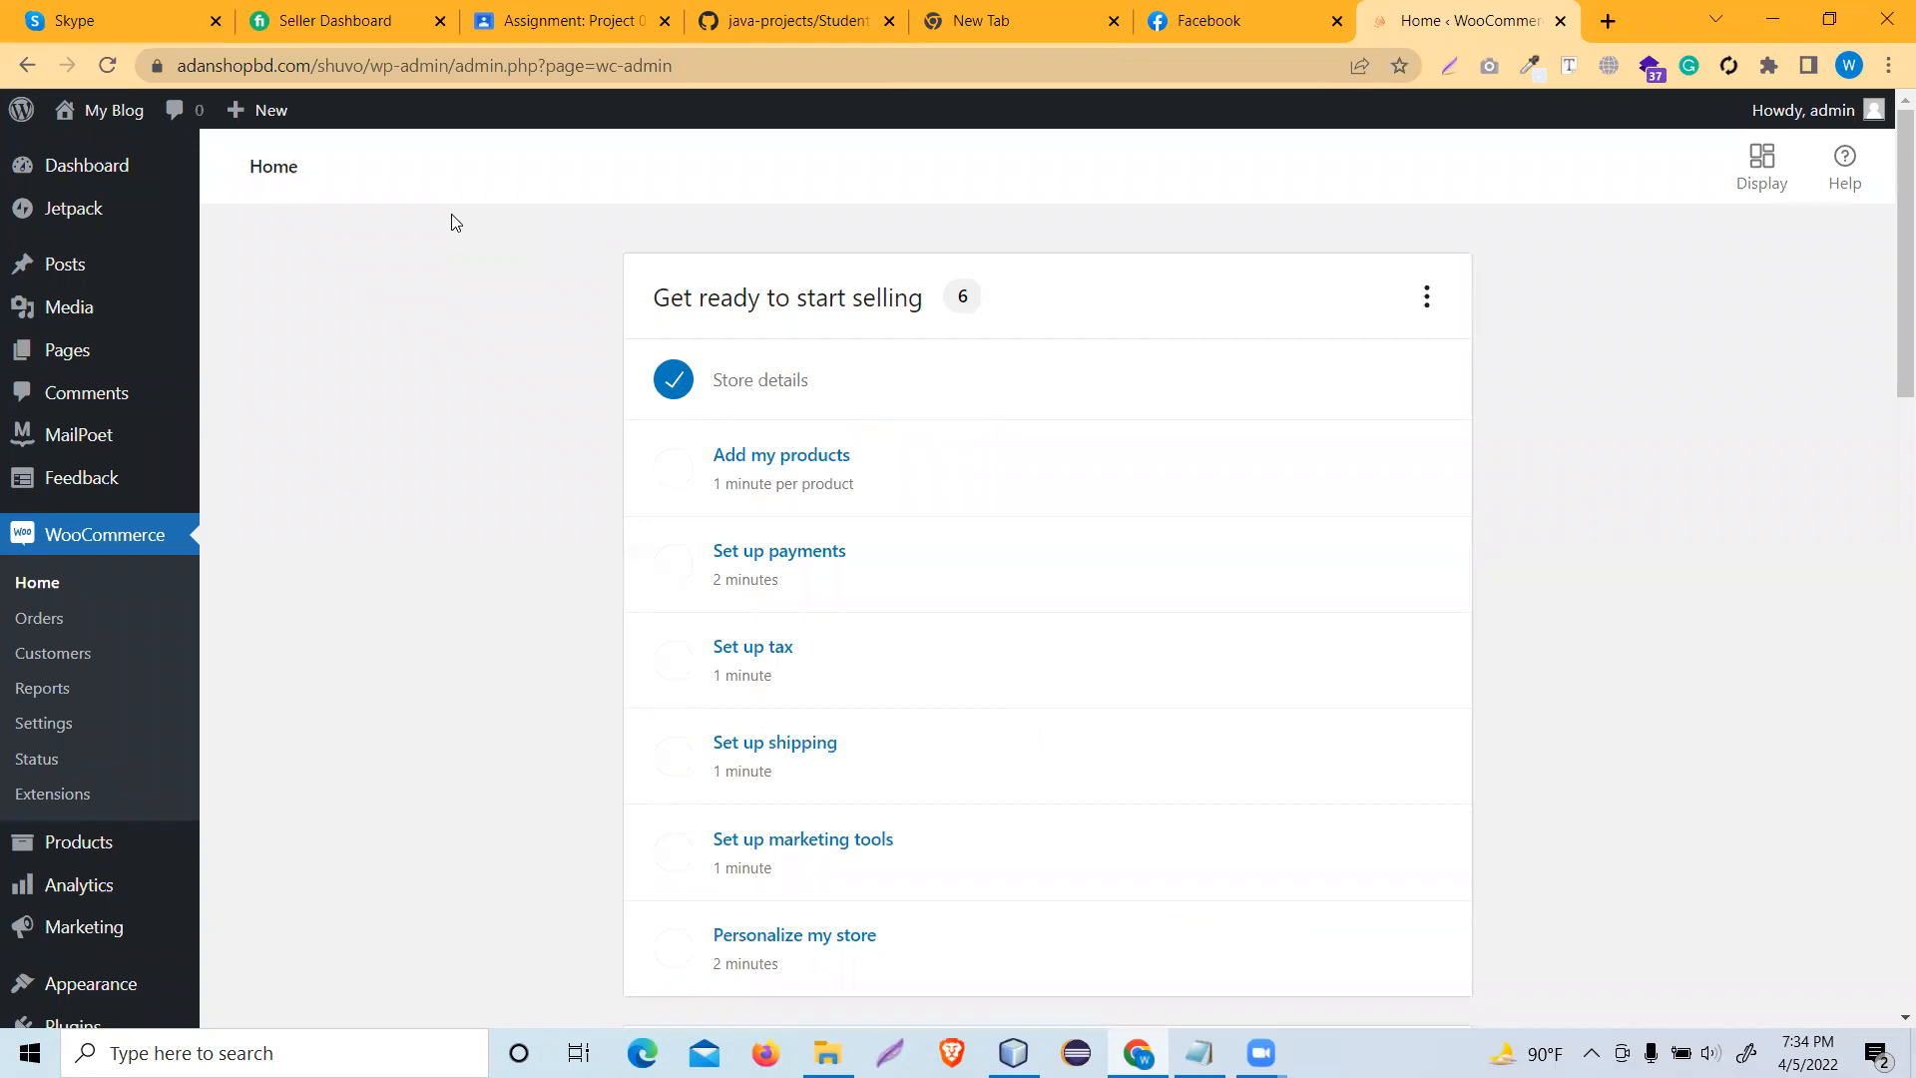
mouse_move(114, 112)
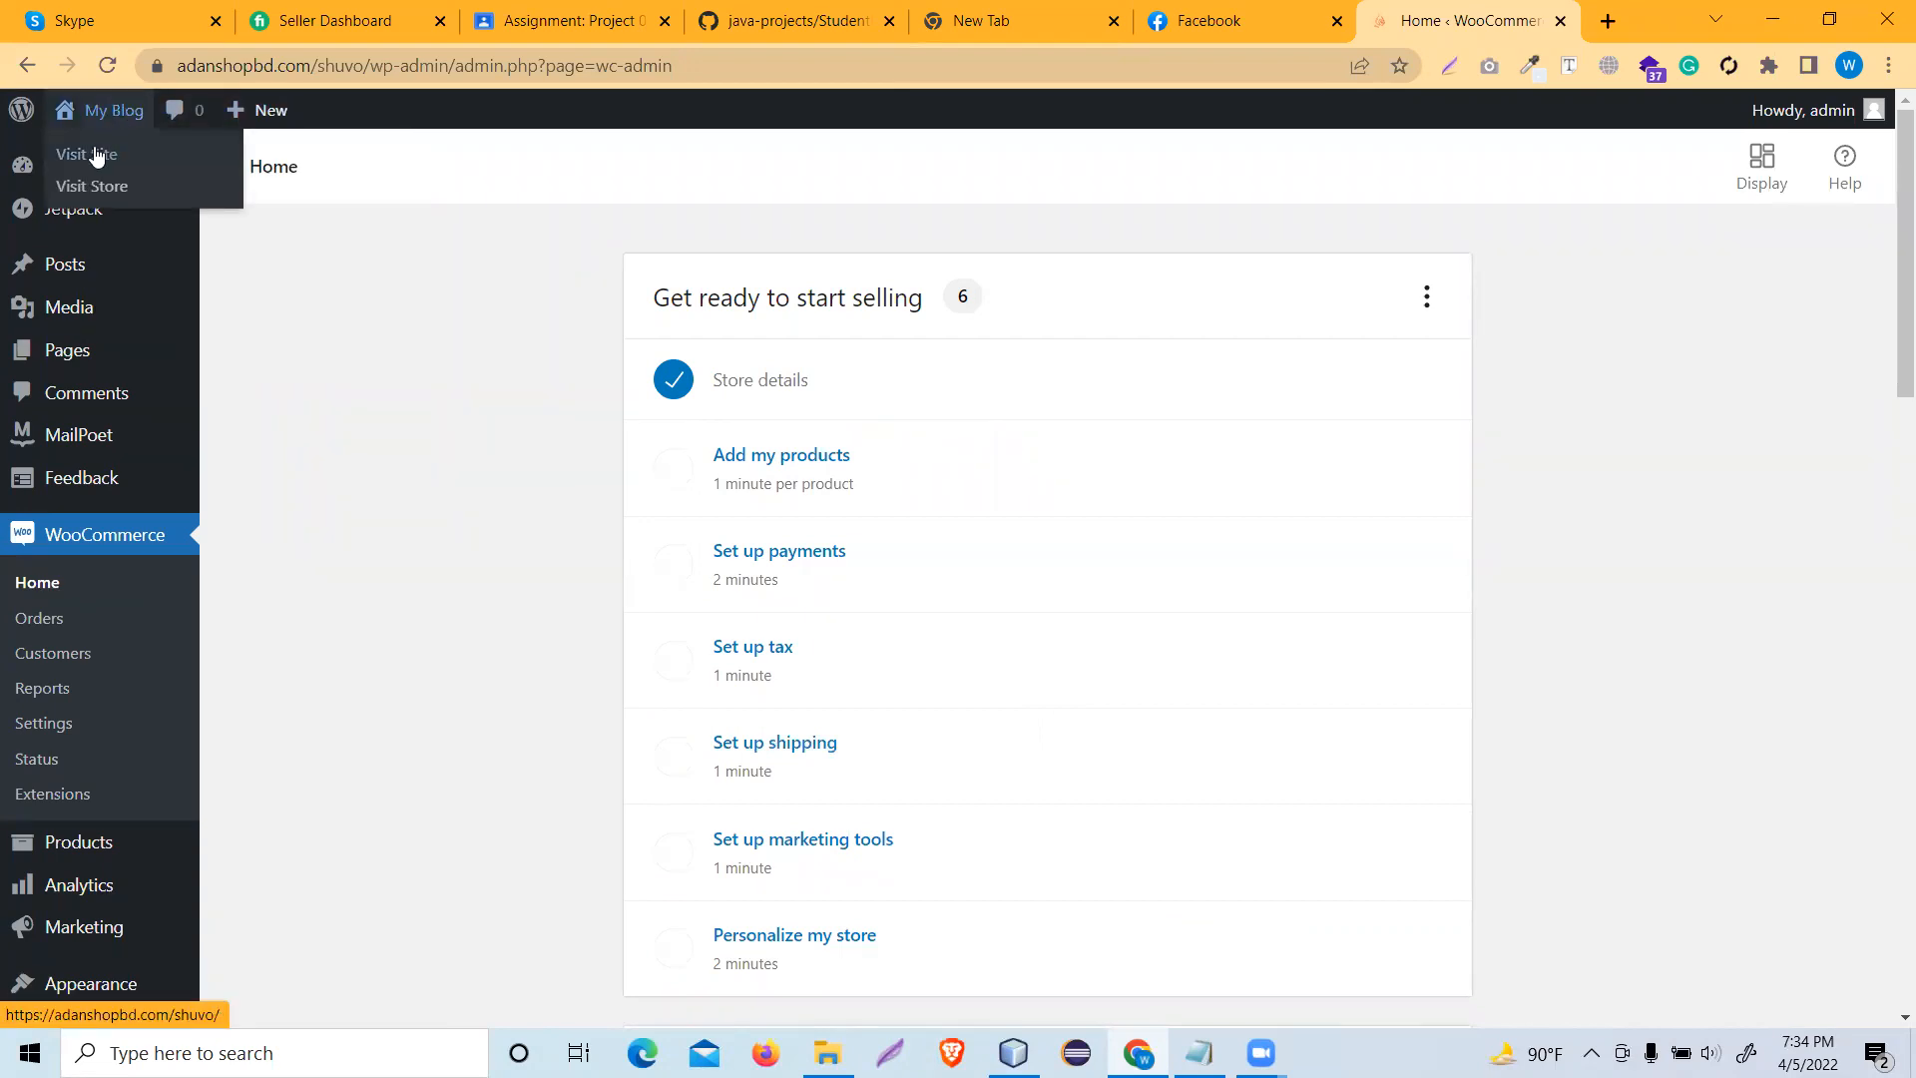
left_click(92, 154)
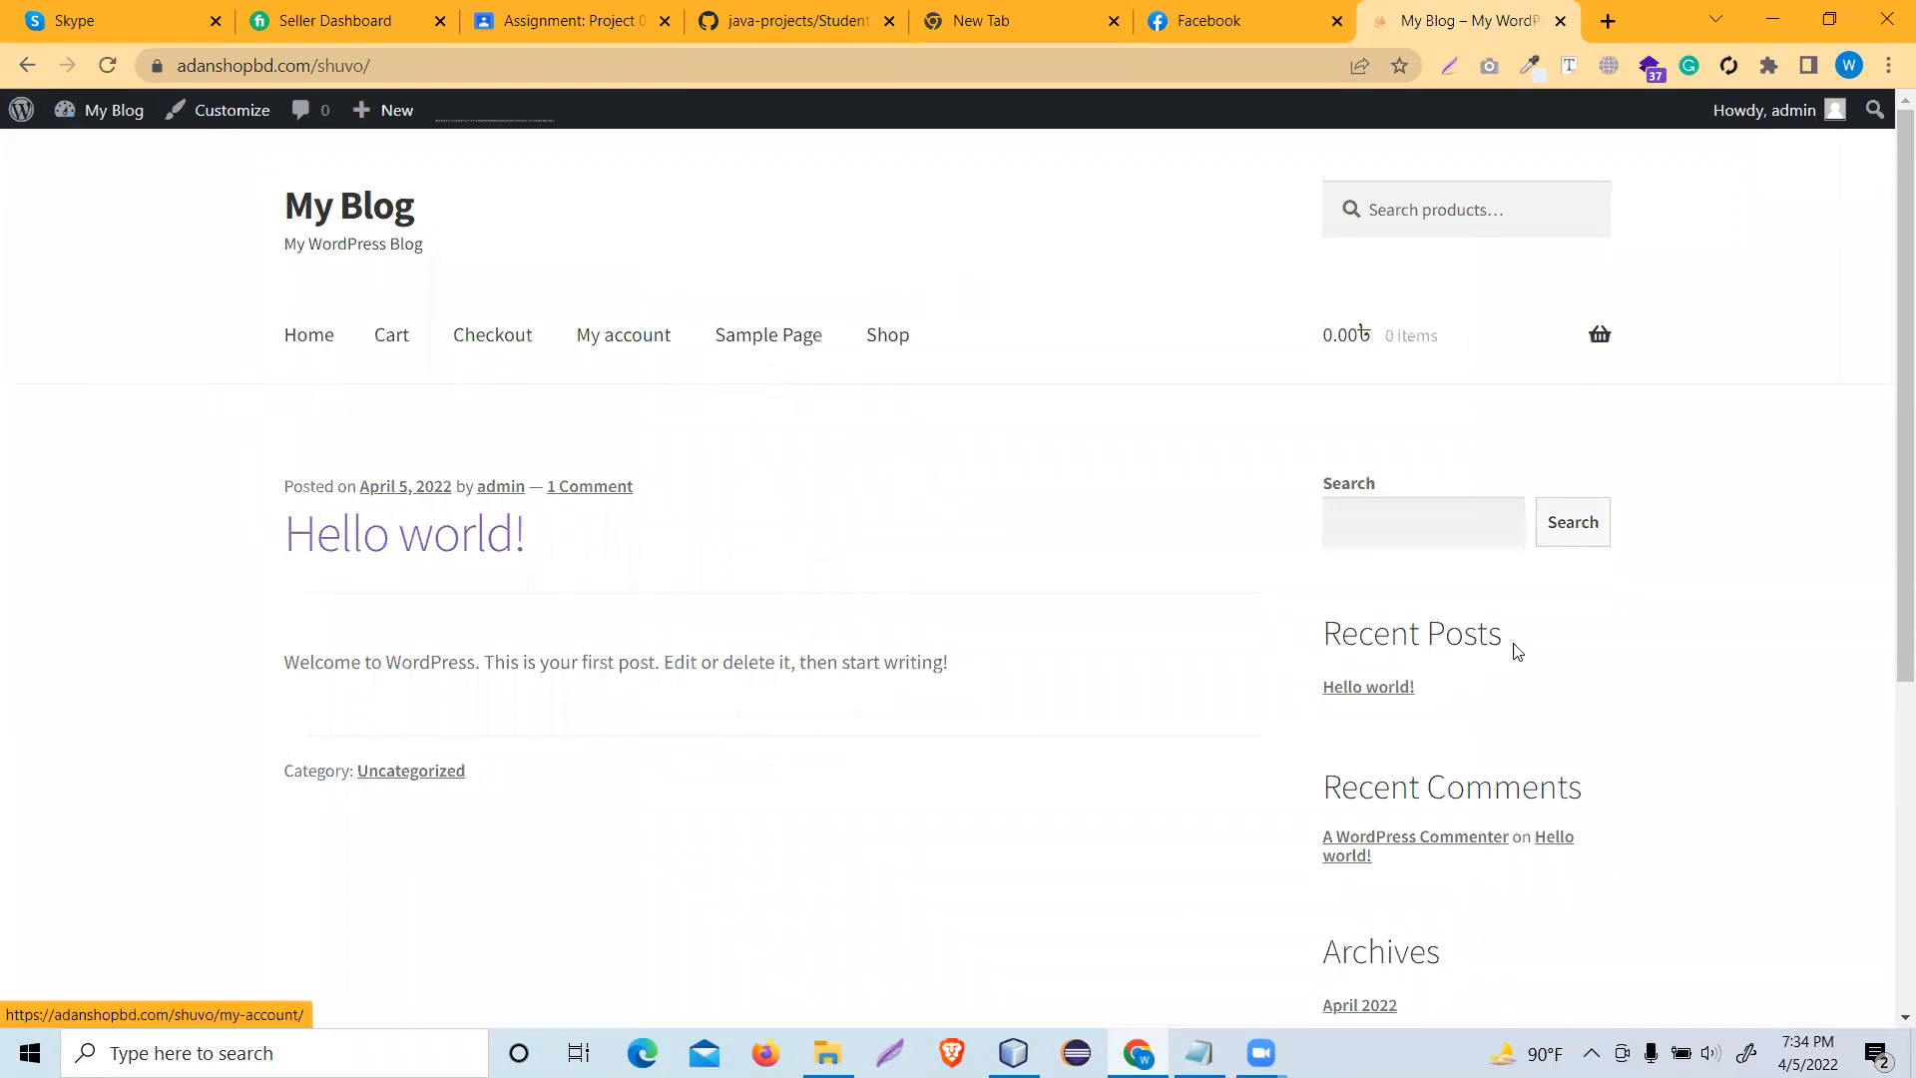
scroll(1514, 649, "down", 5)
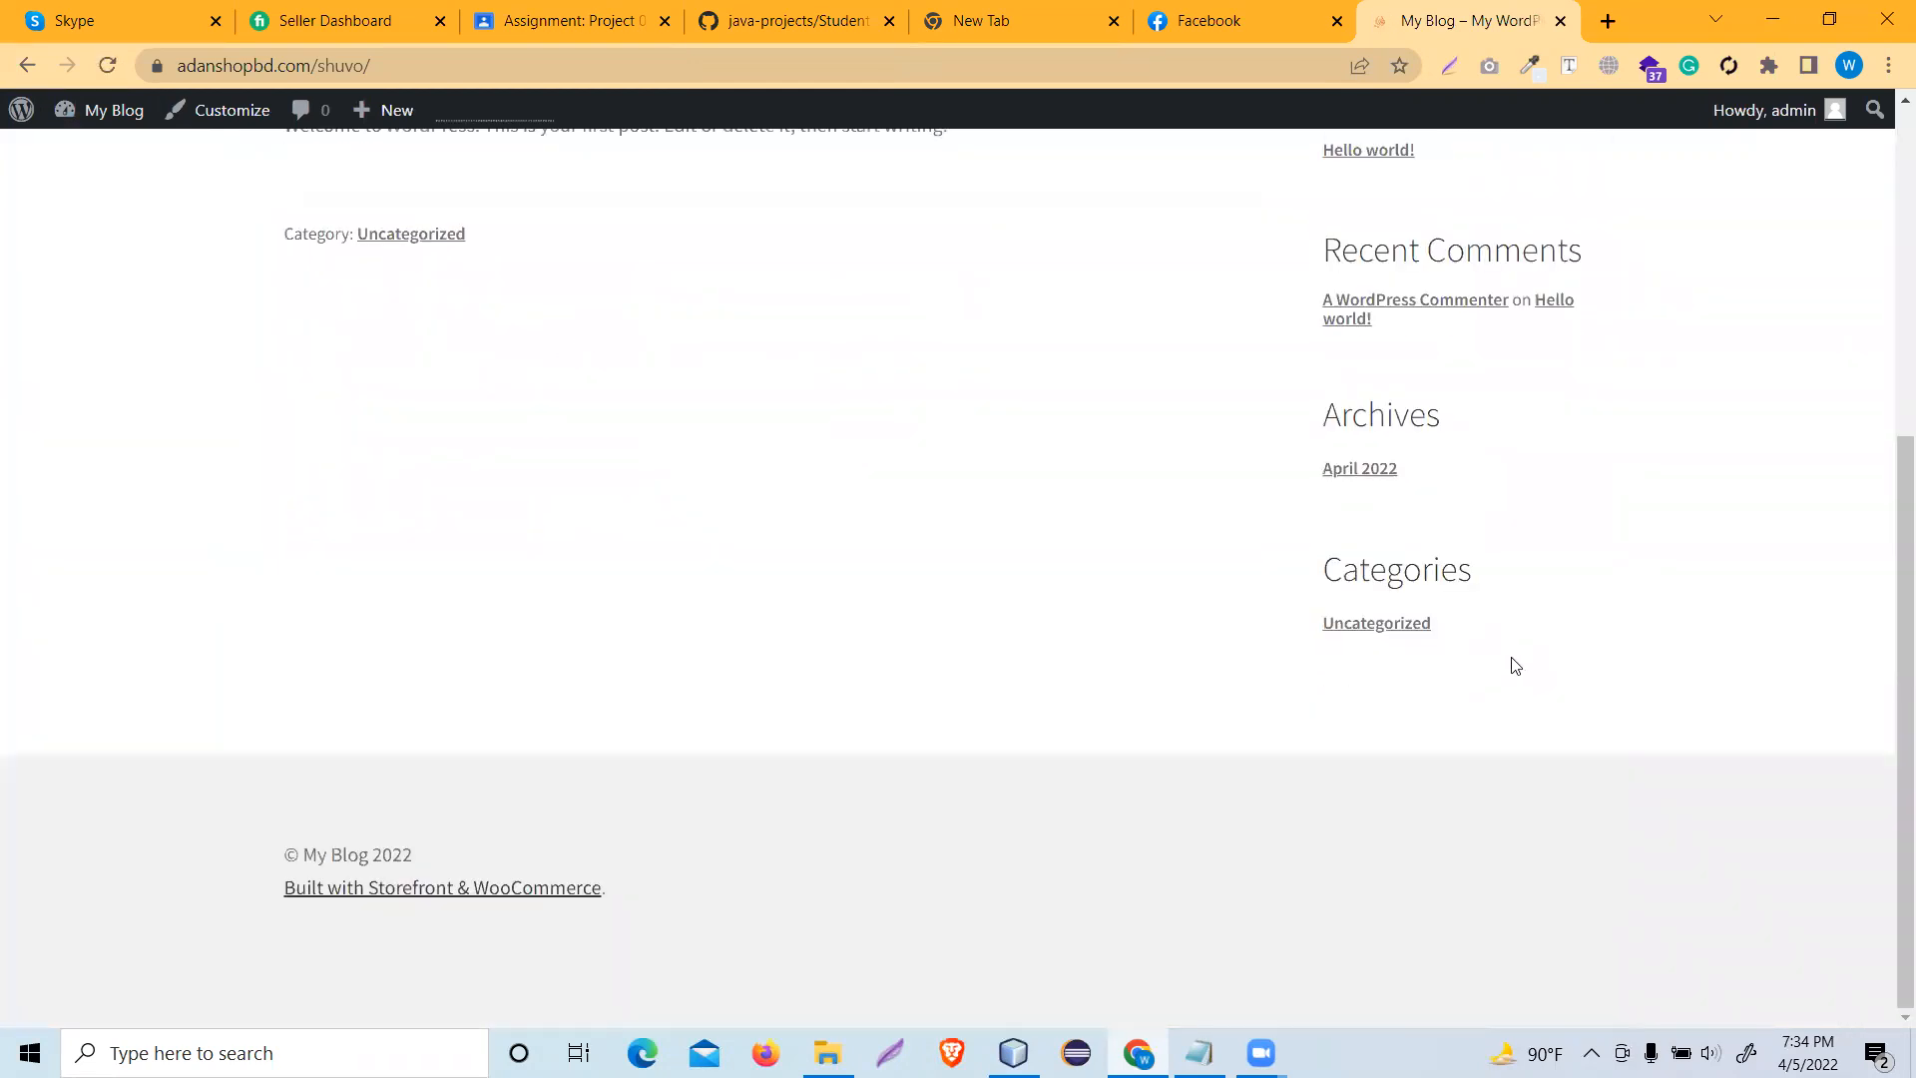
scroll(1515, 659, "up", 5)
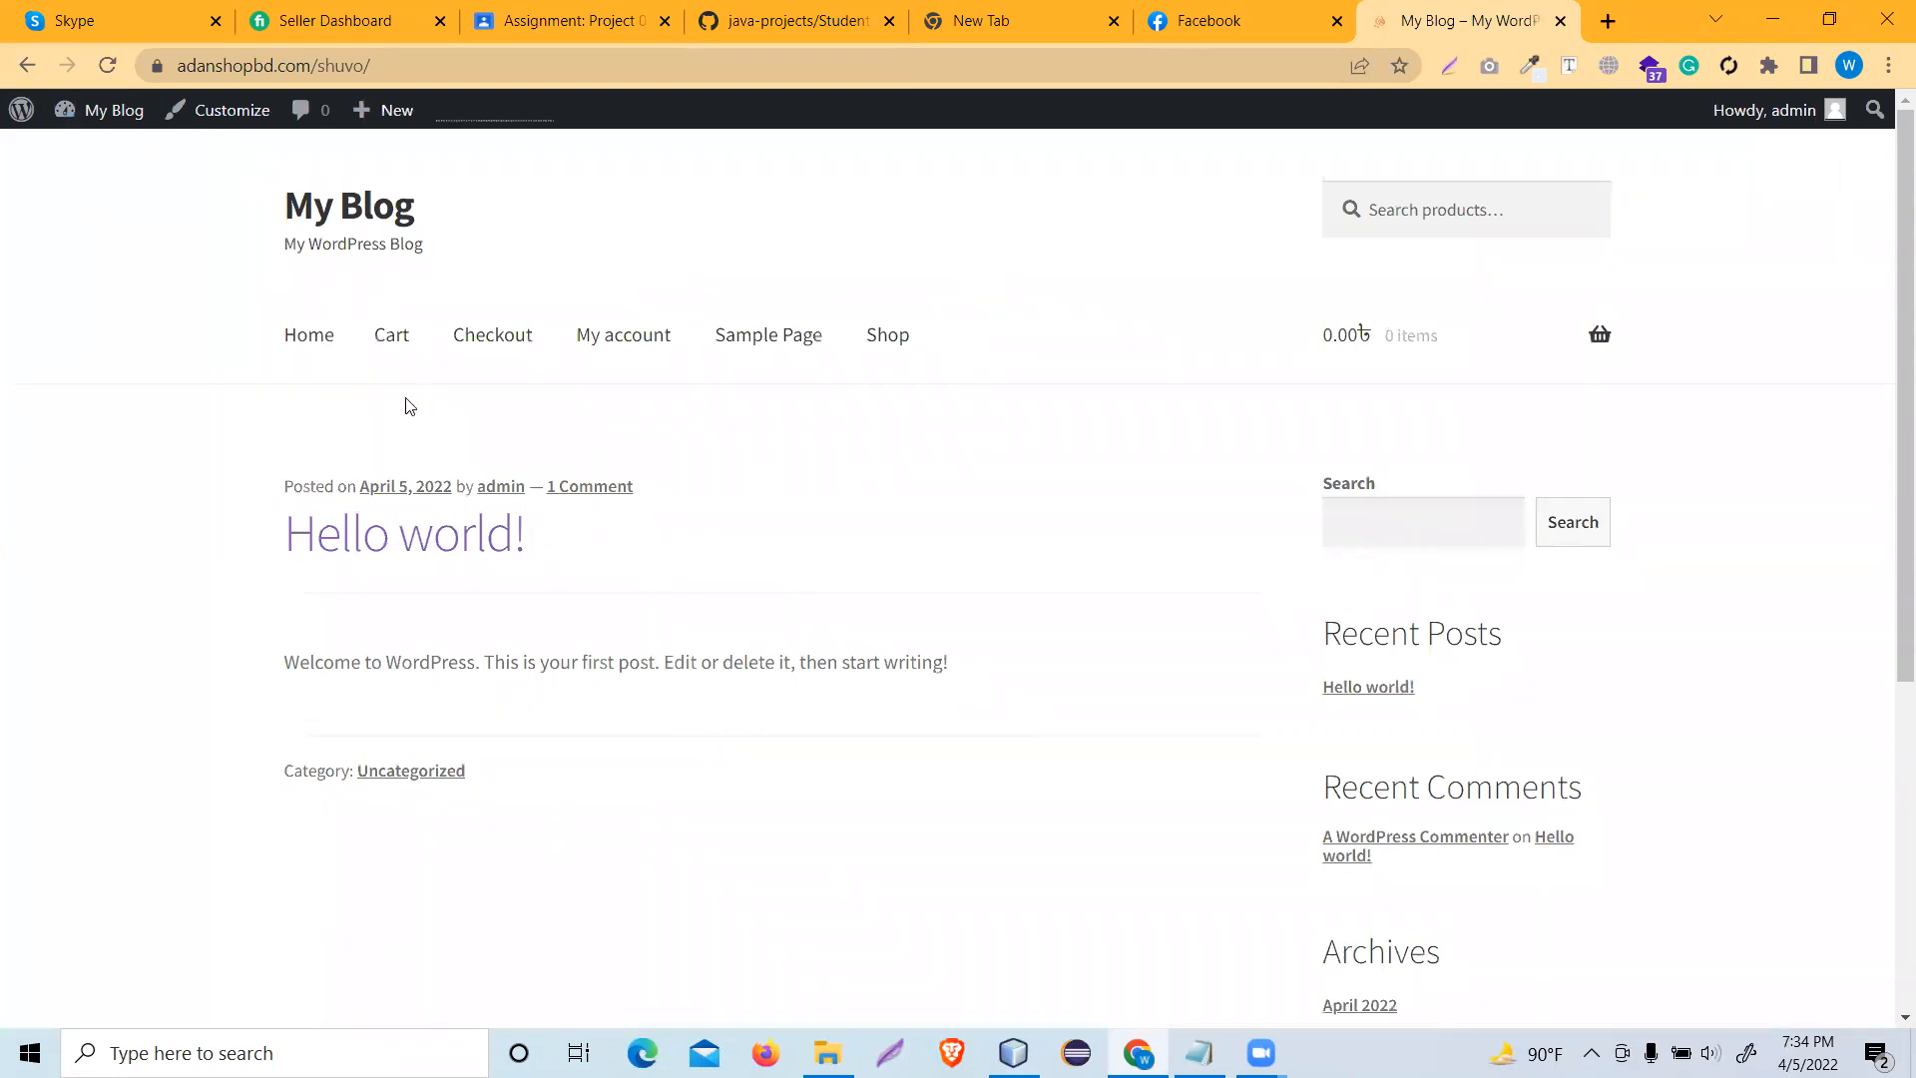
- View the site's Home, Cart, Checkout, My account, Sample Page and Shop pages in turn
left_click(311, 348)
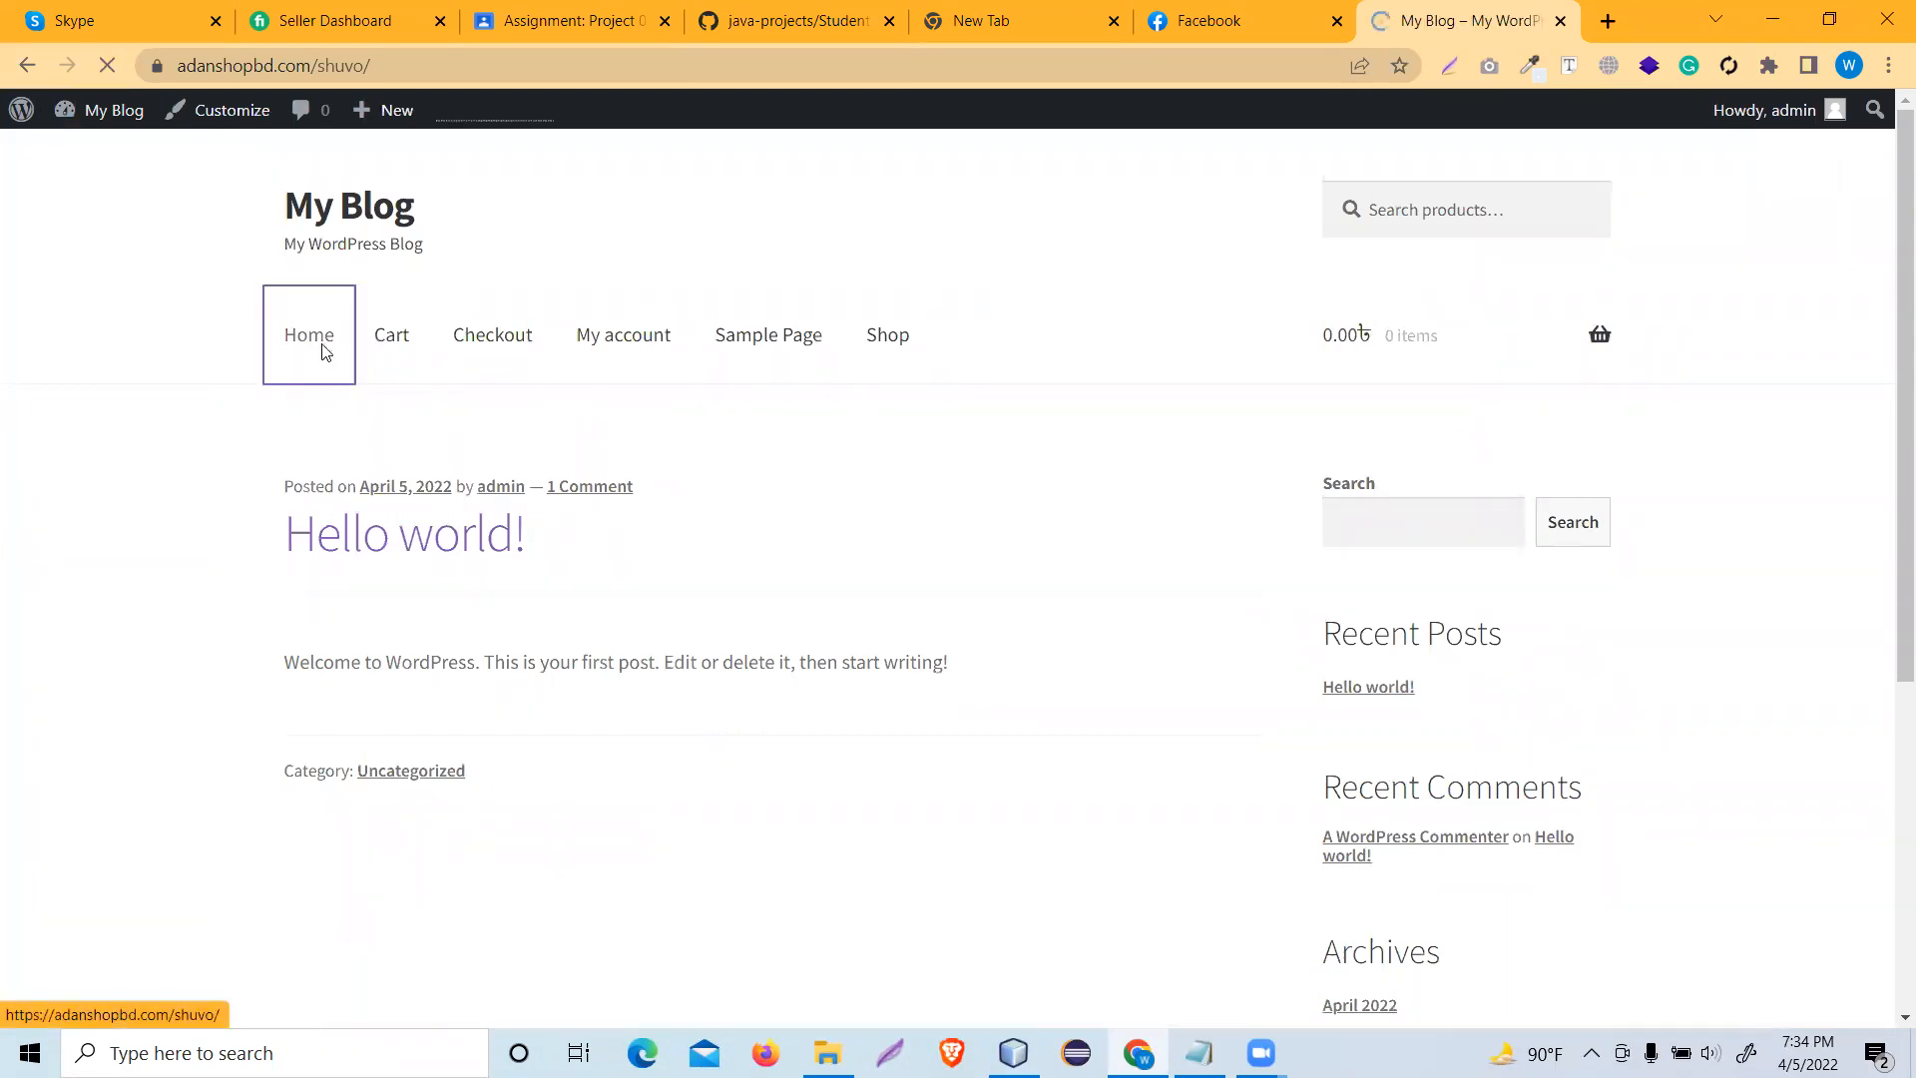
left_click(403, 341)
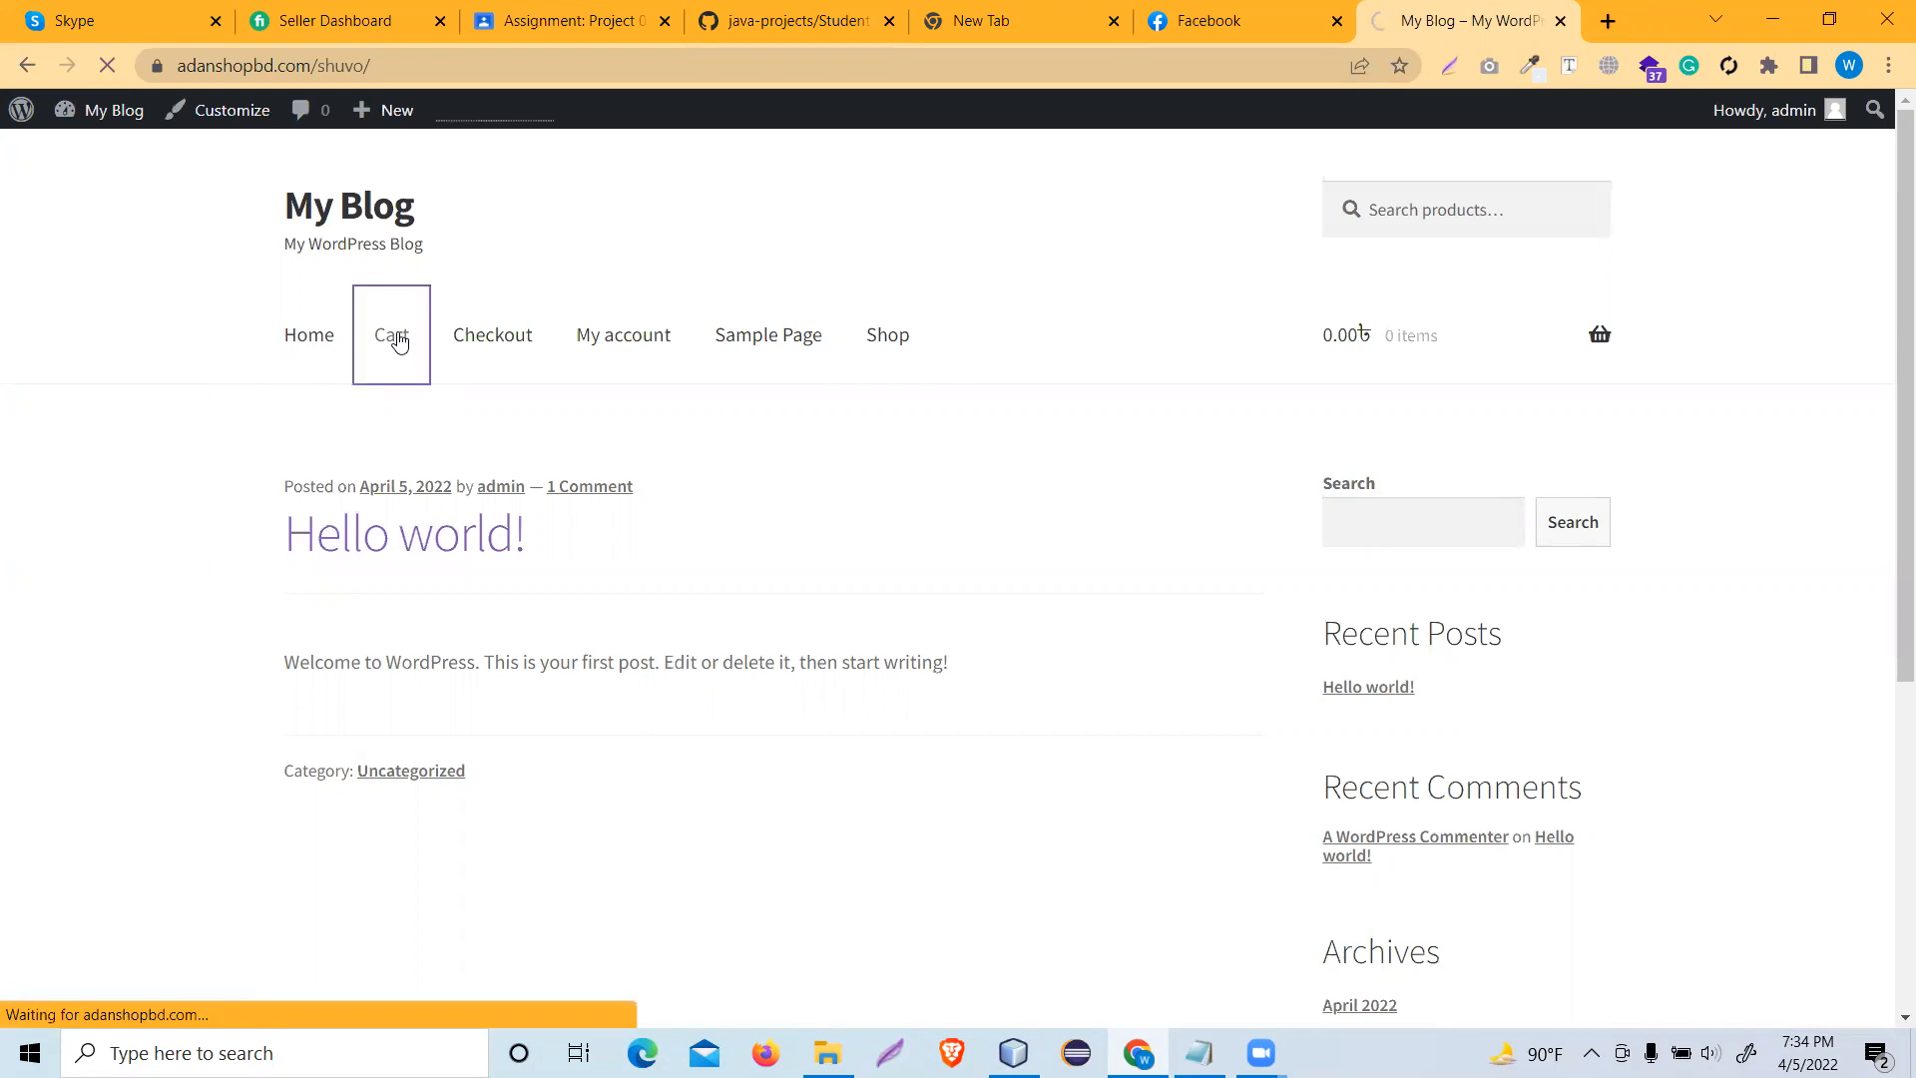
scroll(627, 599, "down", 5)
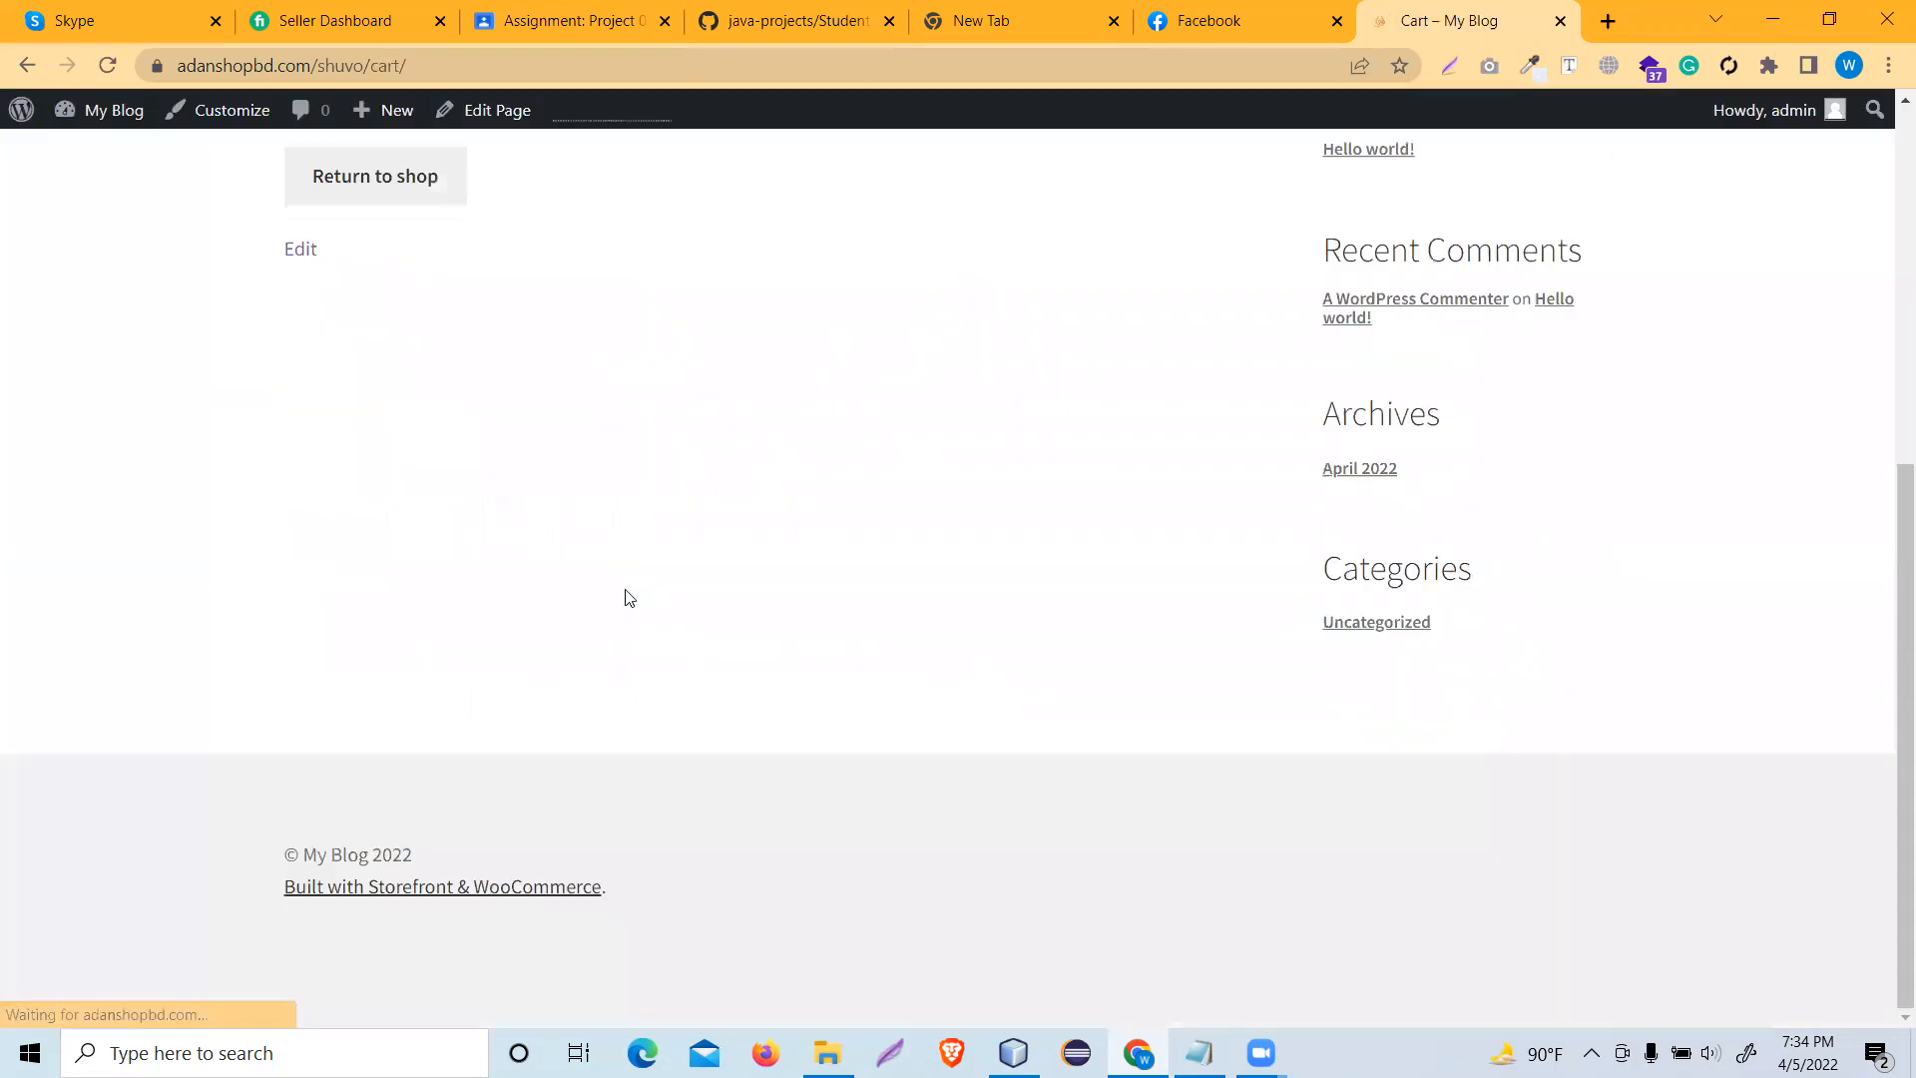
scroll(625, 599, "up", 5)
left_click(491, 341)
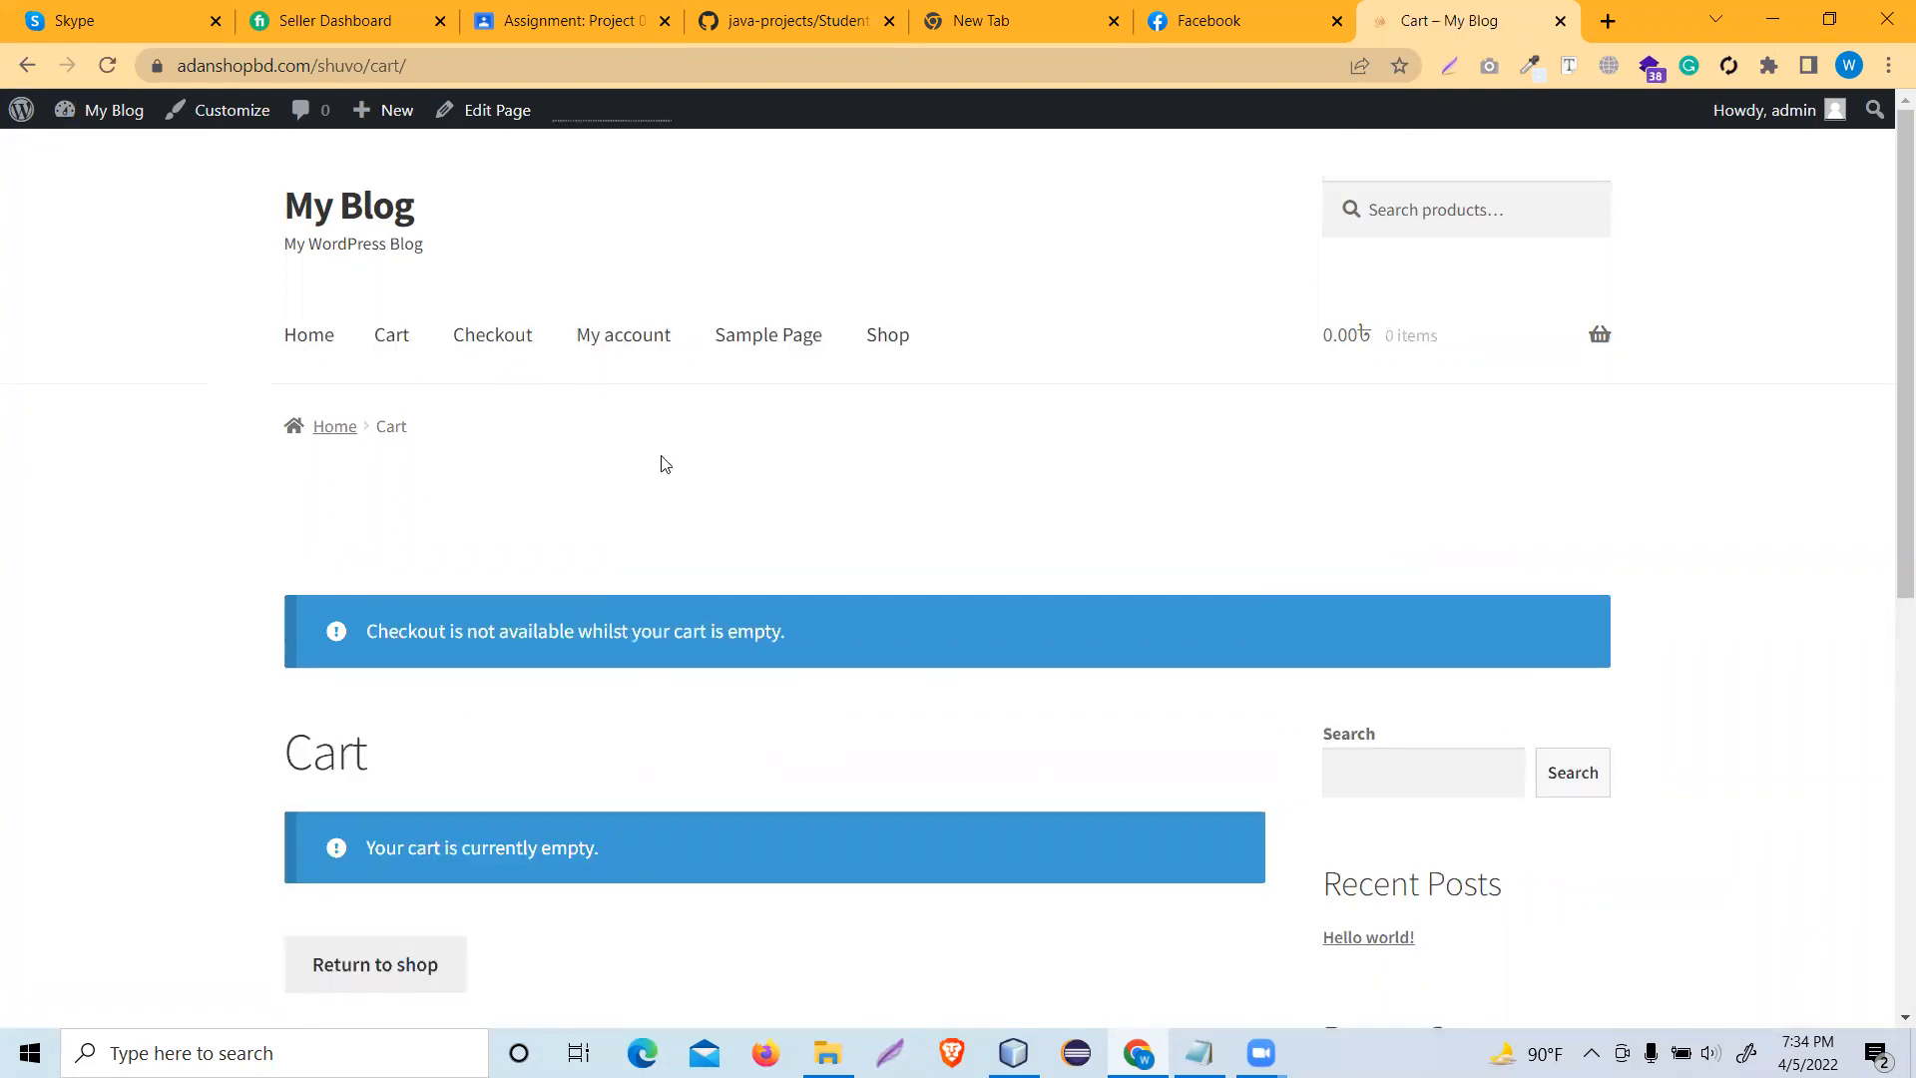
left_click(618, 346)
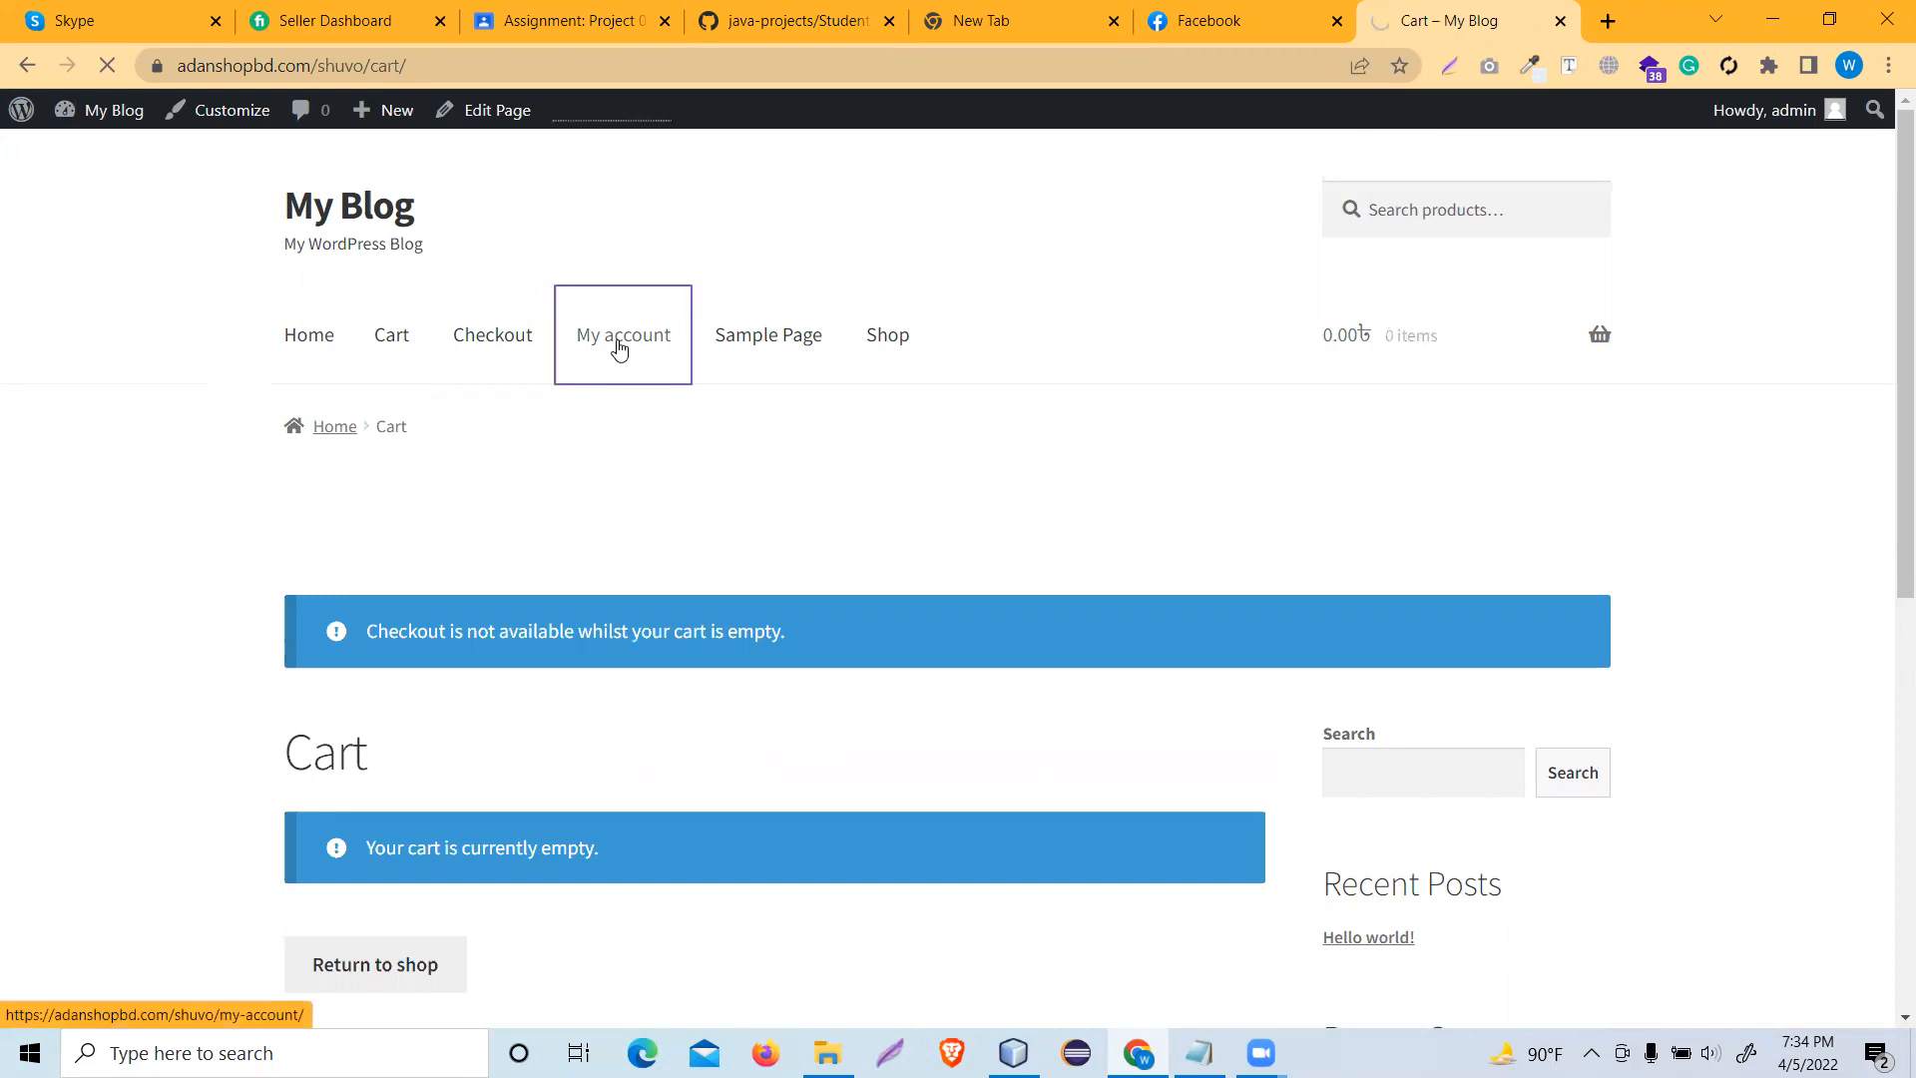
left_click(799, 344)
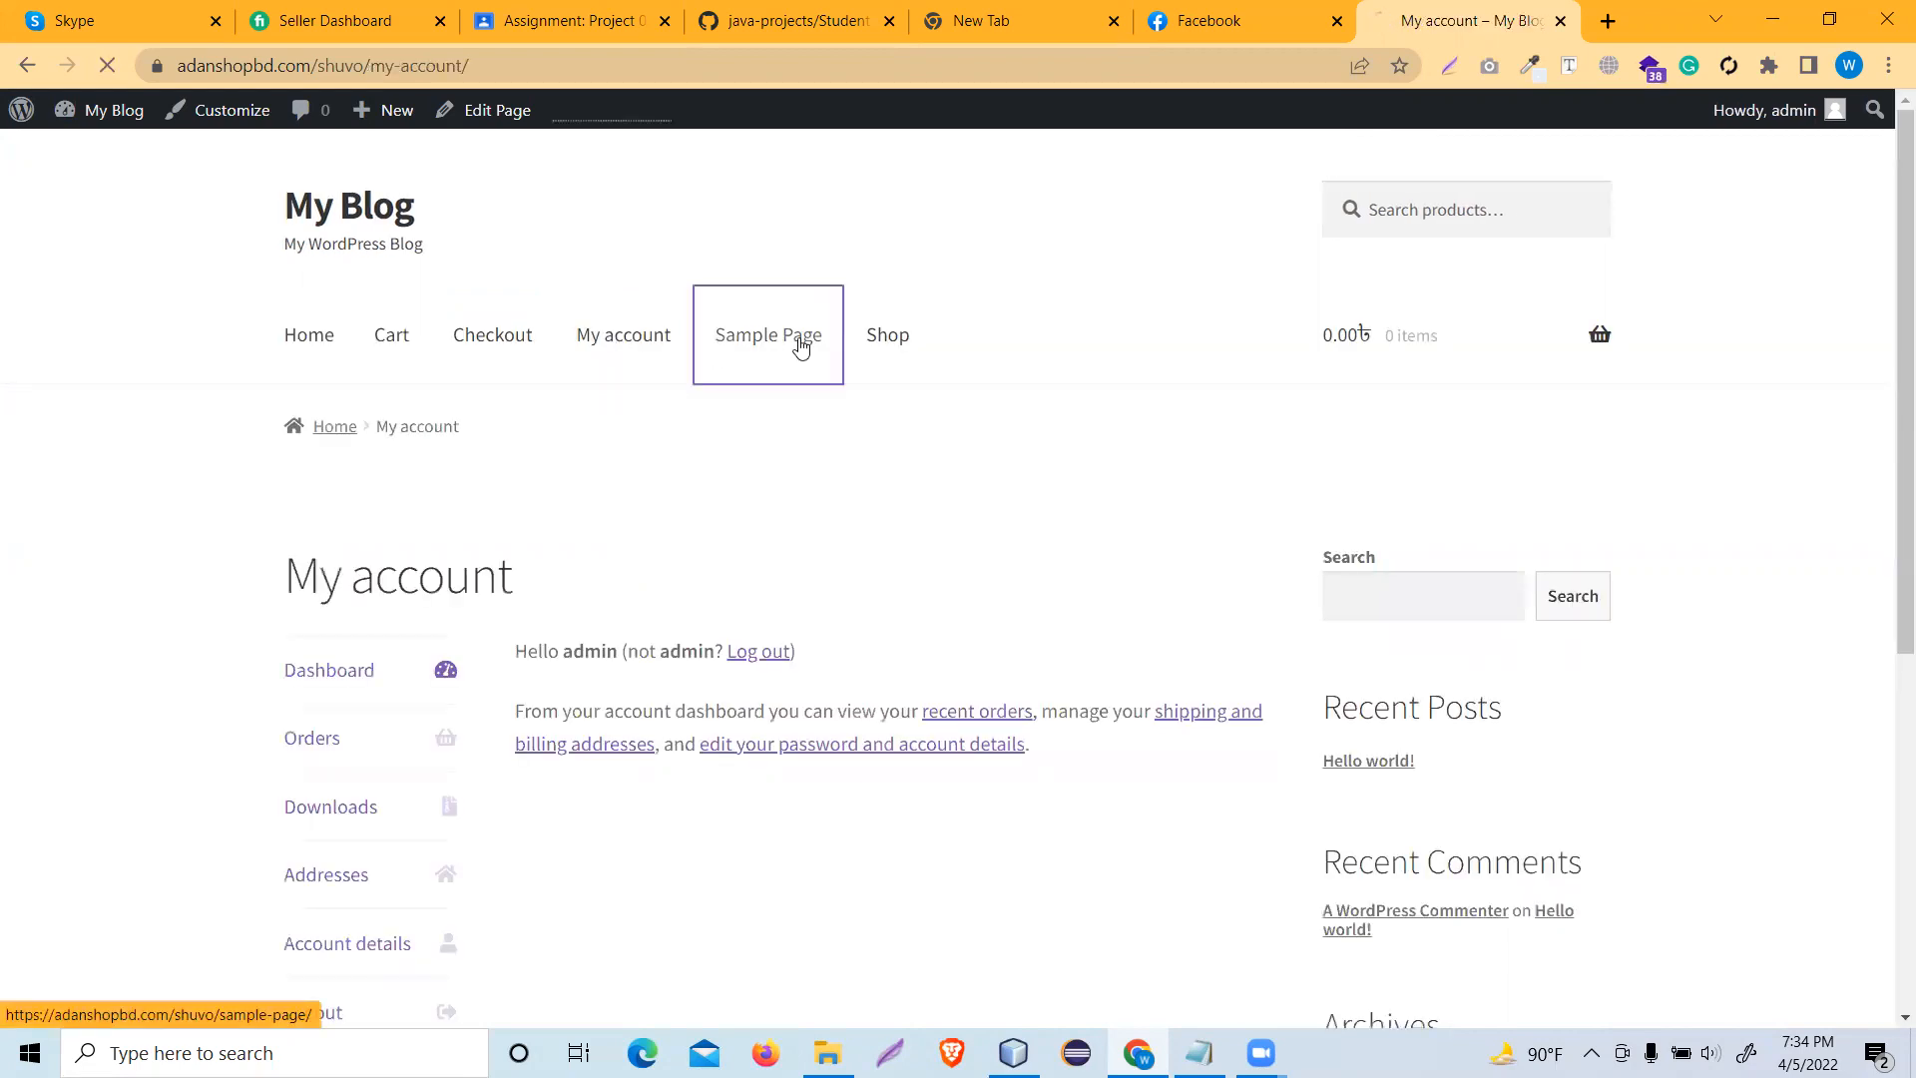
left_click(891, 349)
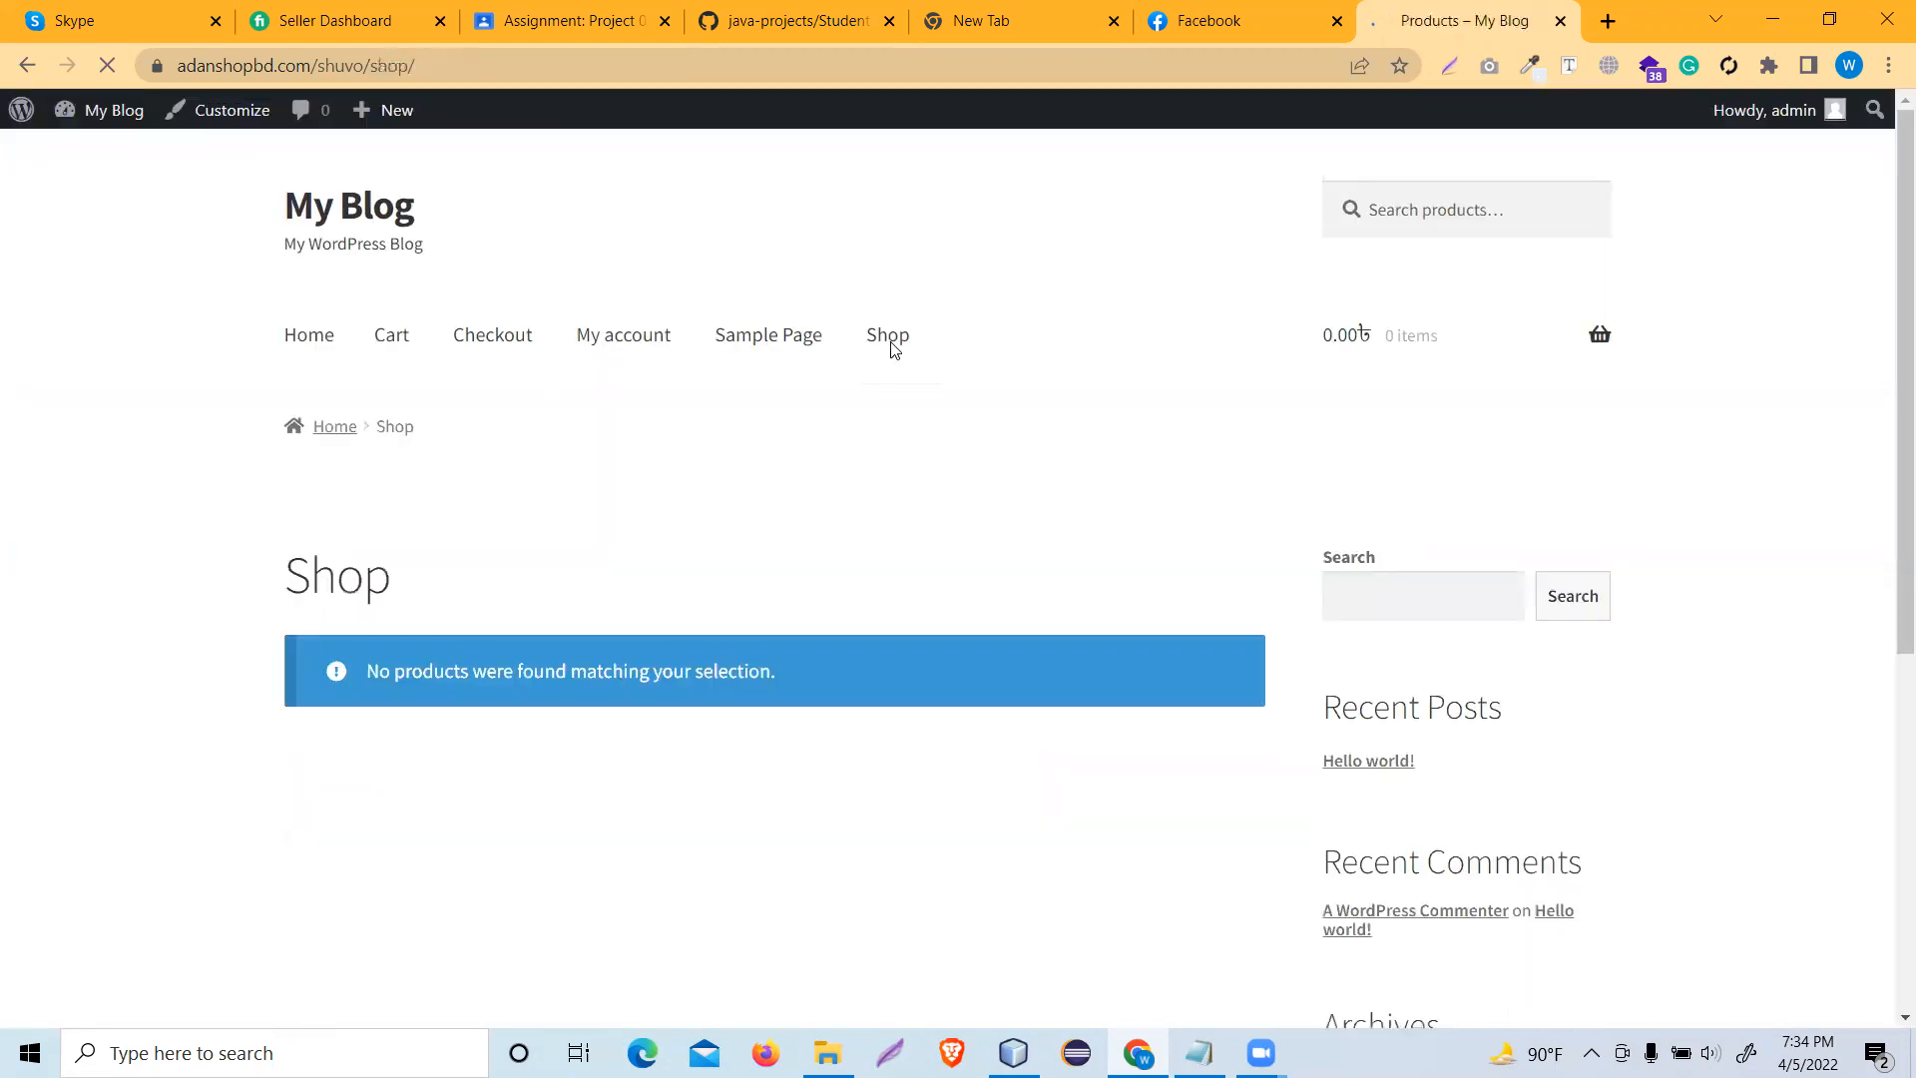
scroll(846, 760, "down", 6)
scroll(847, 759, "up", 6)
- Return to the WordPress admin, open the WooCommerce general settings and look over the whole page
left_click(22, 114)
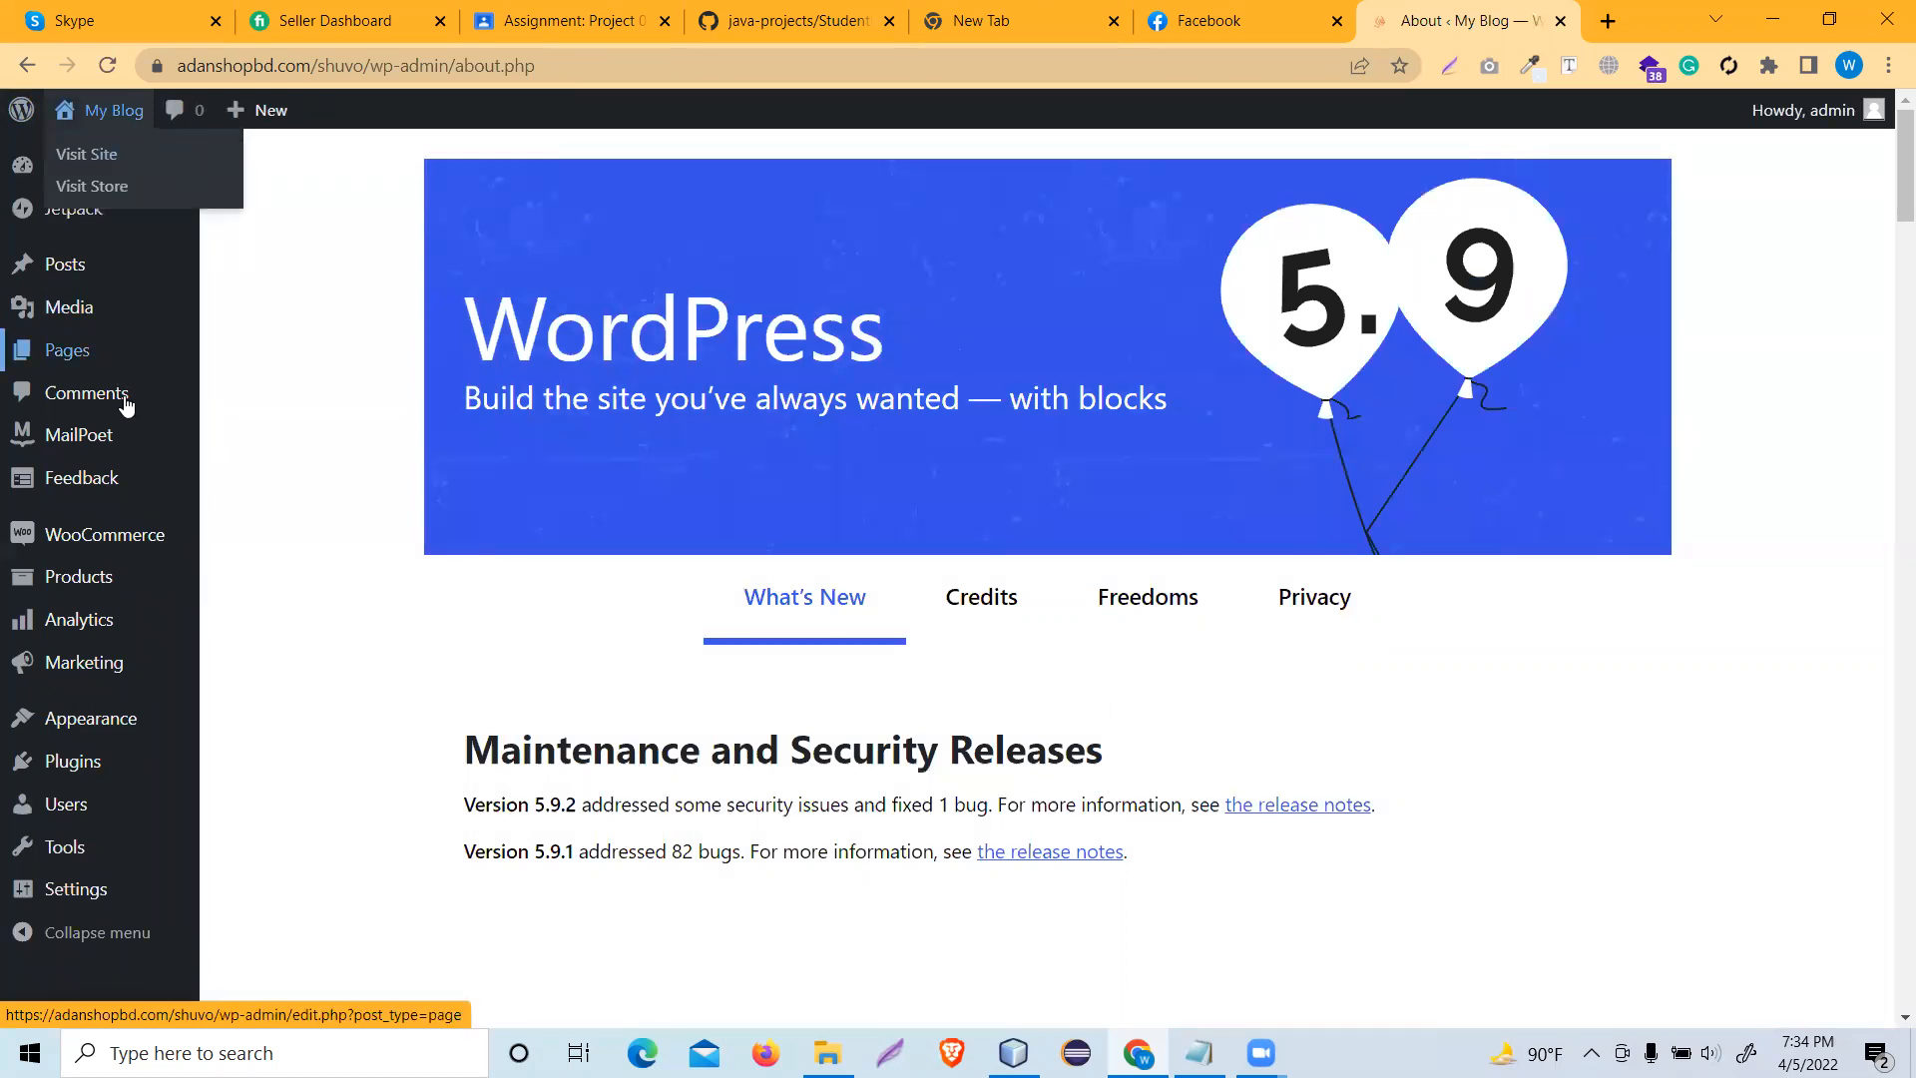
mouse_move(115, 550)
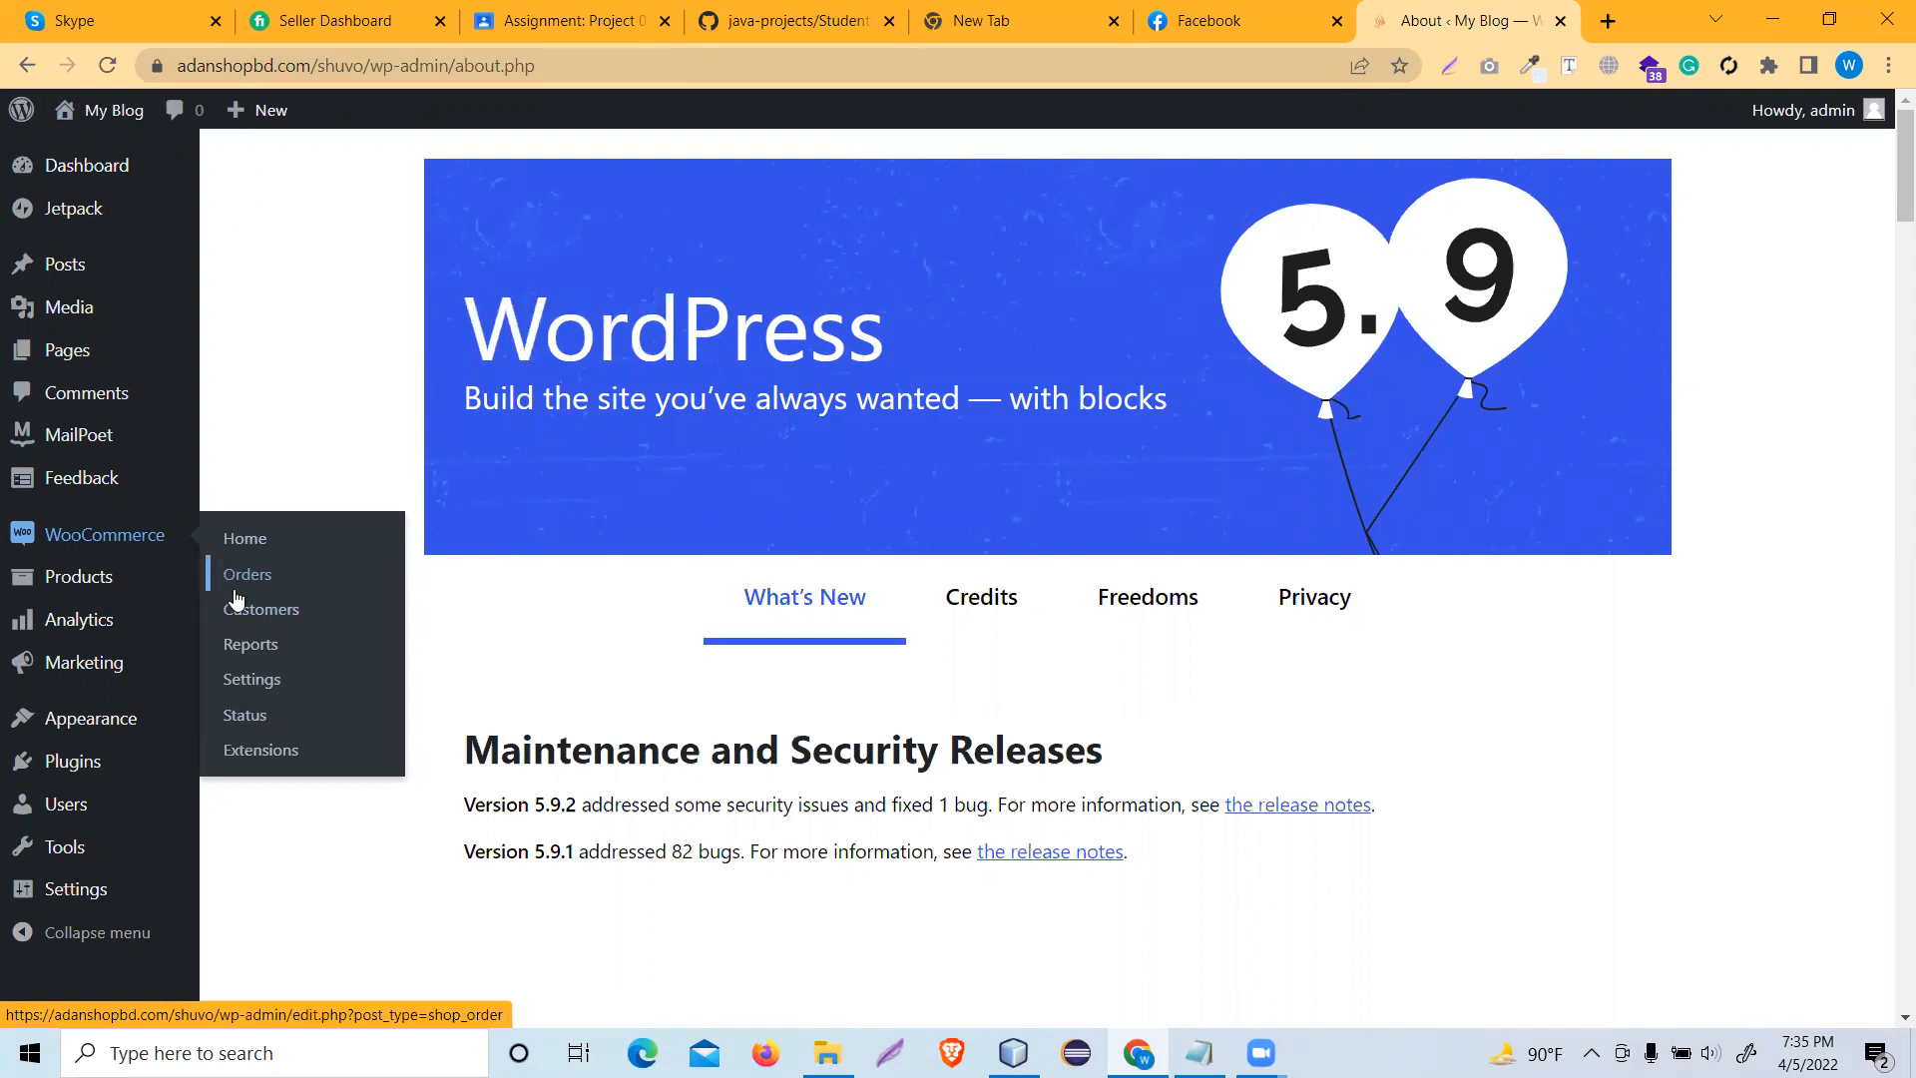
left_click(259, 687)
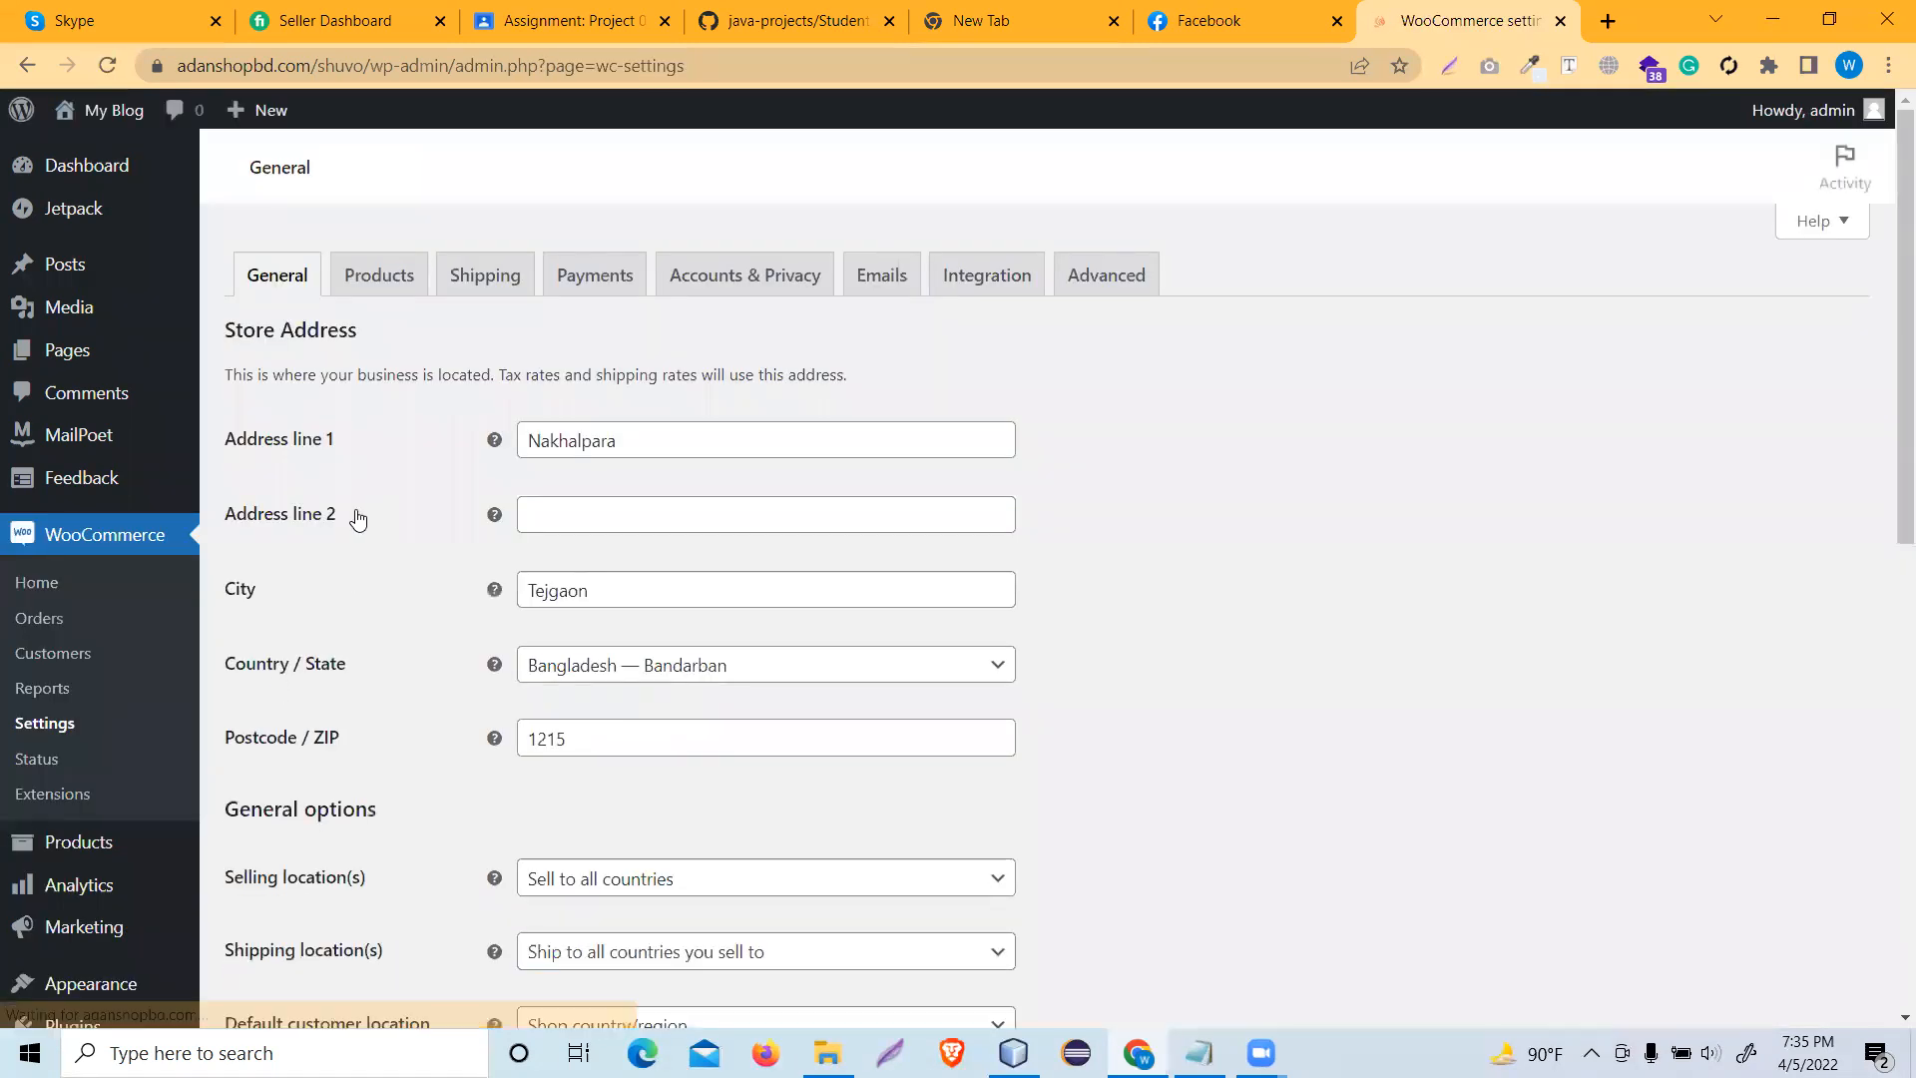
scroll(359, 517, "down", 5)
scroll(359, 517, "down", 3)
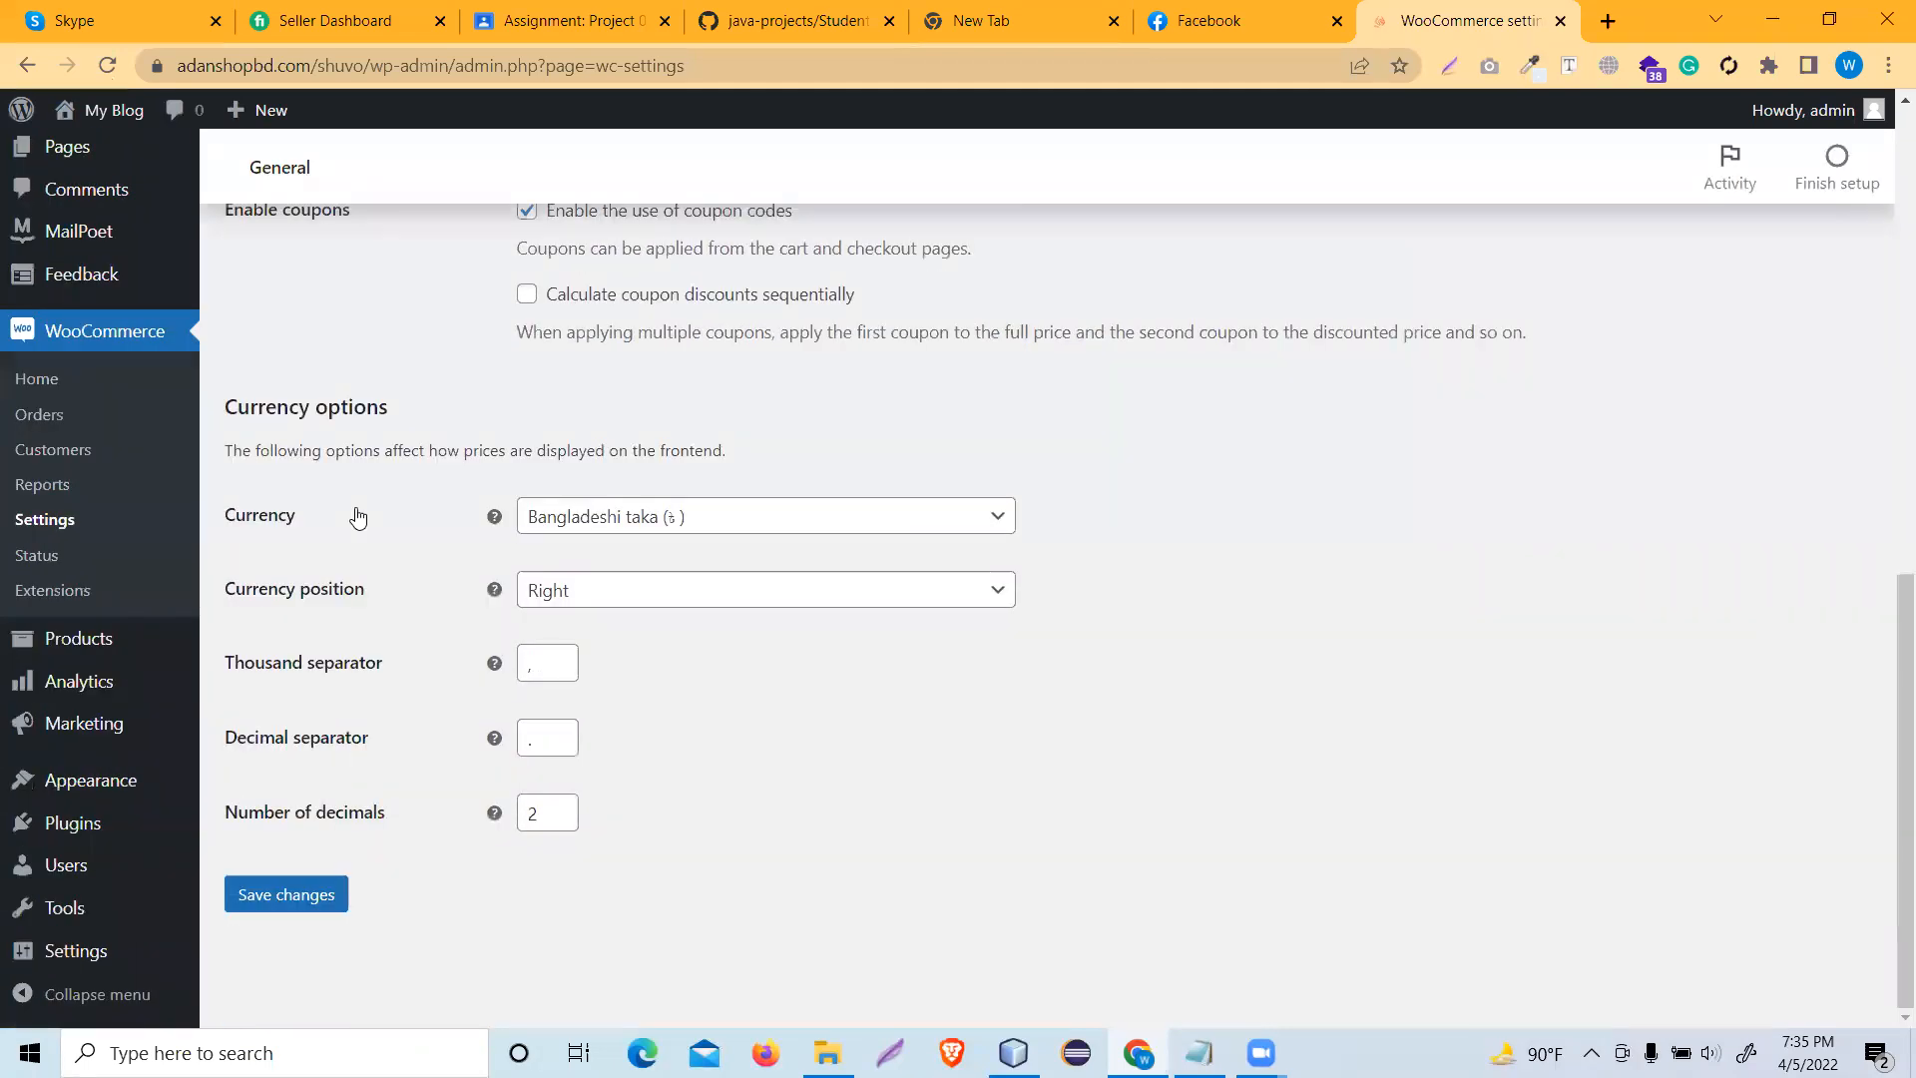
scroll(367, 519, "up", 8)
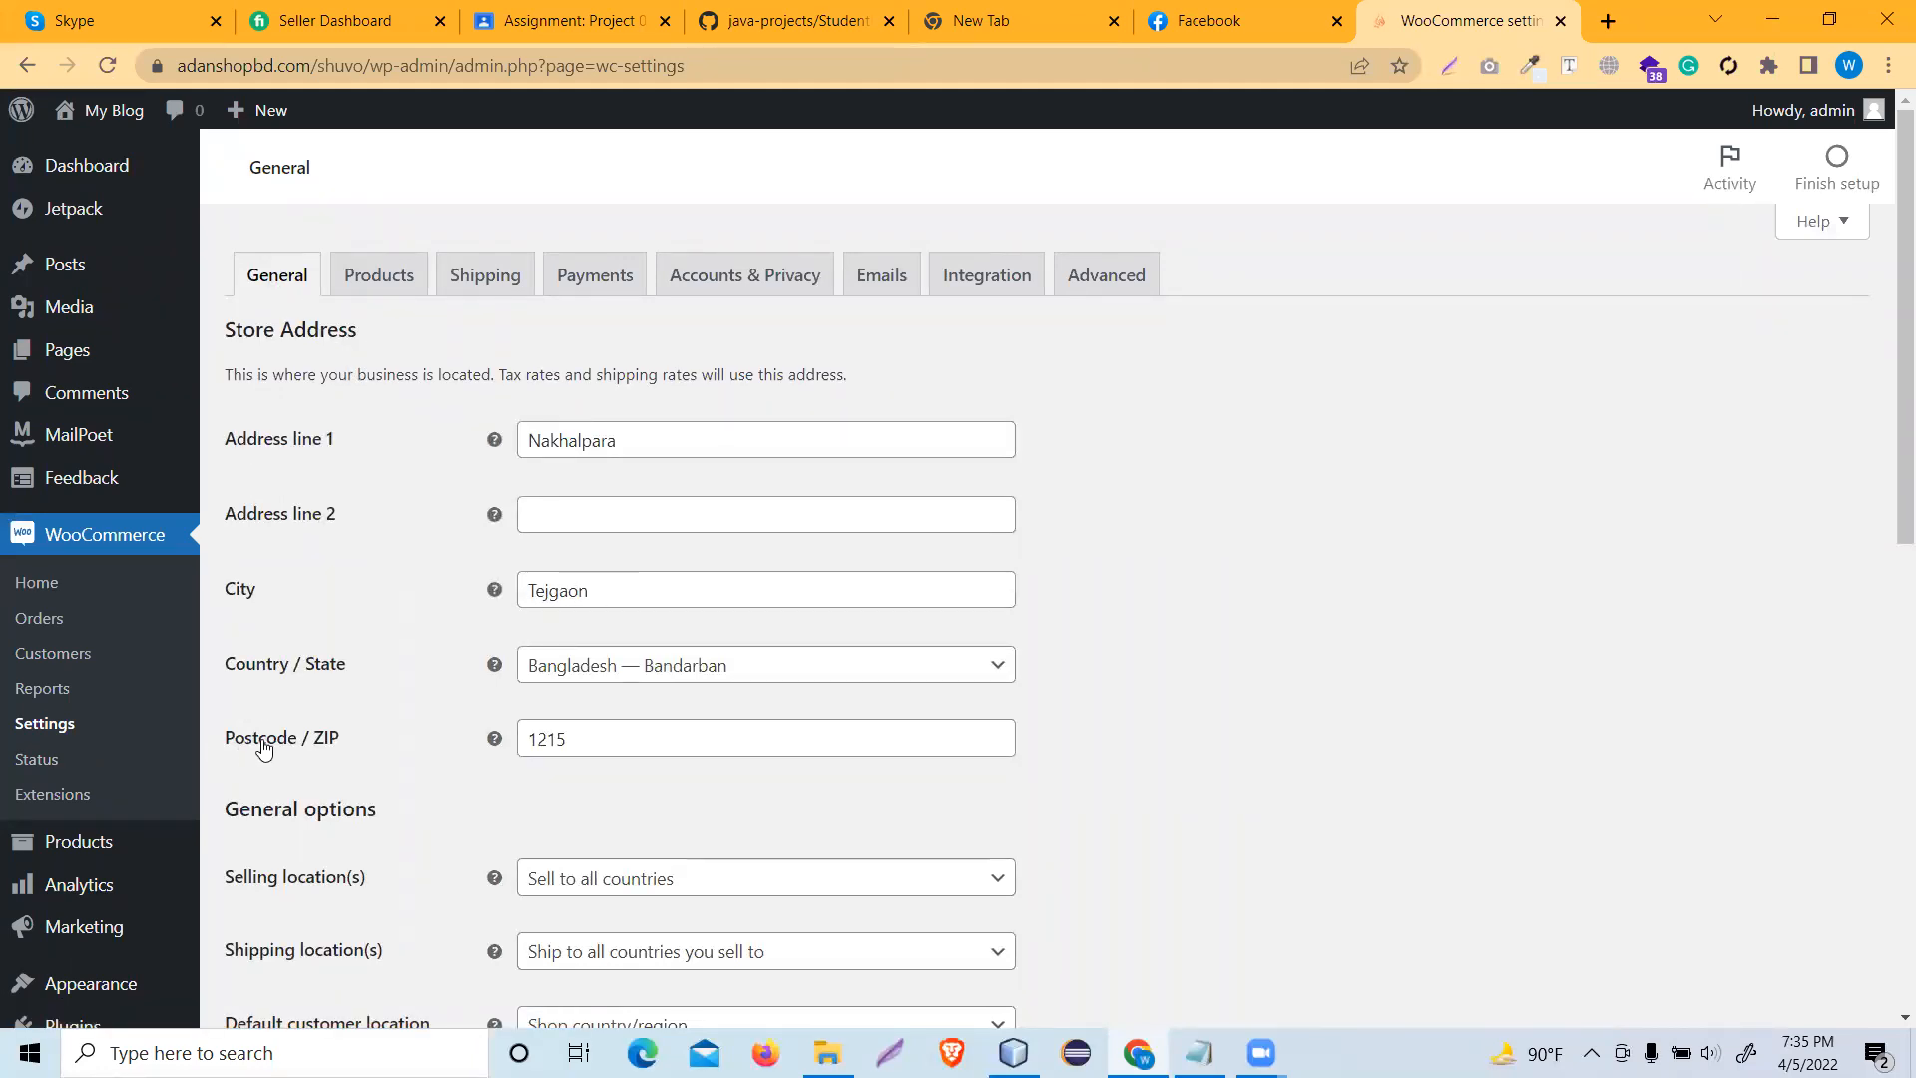
- Set the selling locations to all countries except Afghanistan and American Samoa
scroll(344, 772, "down", 3)
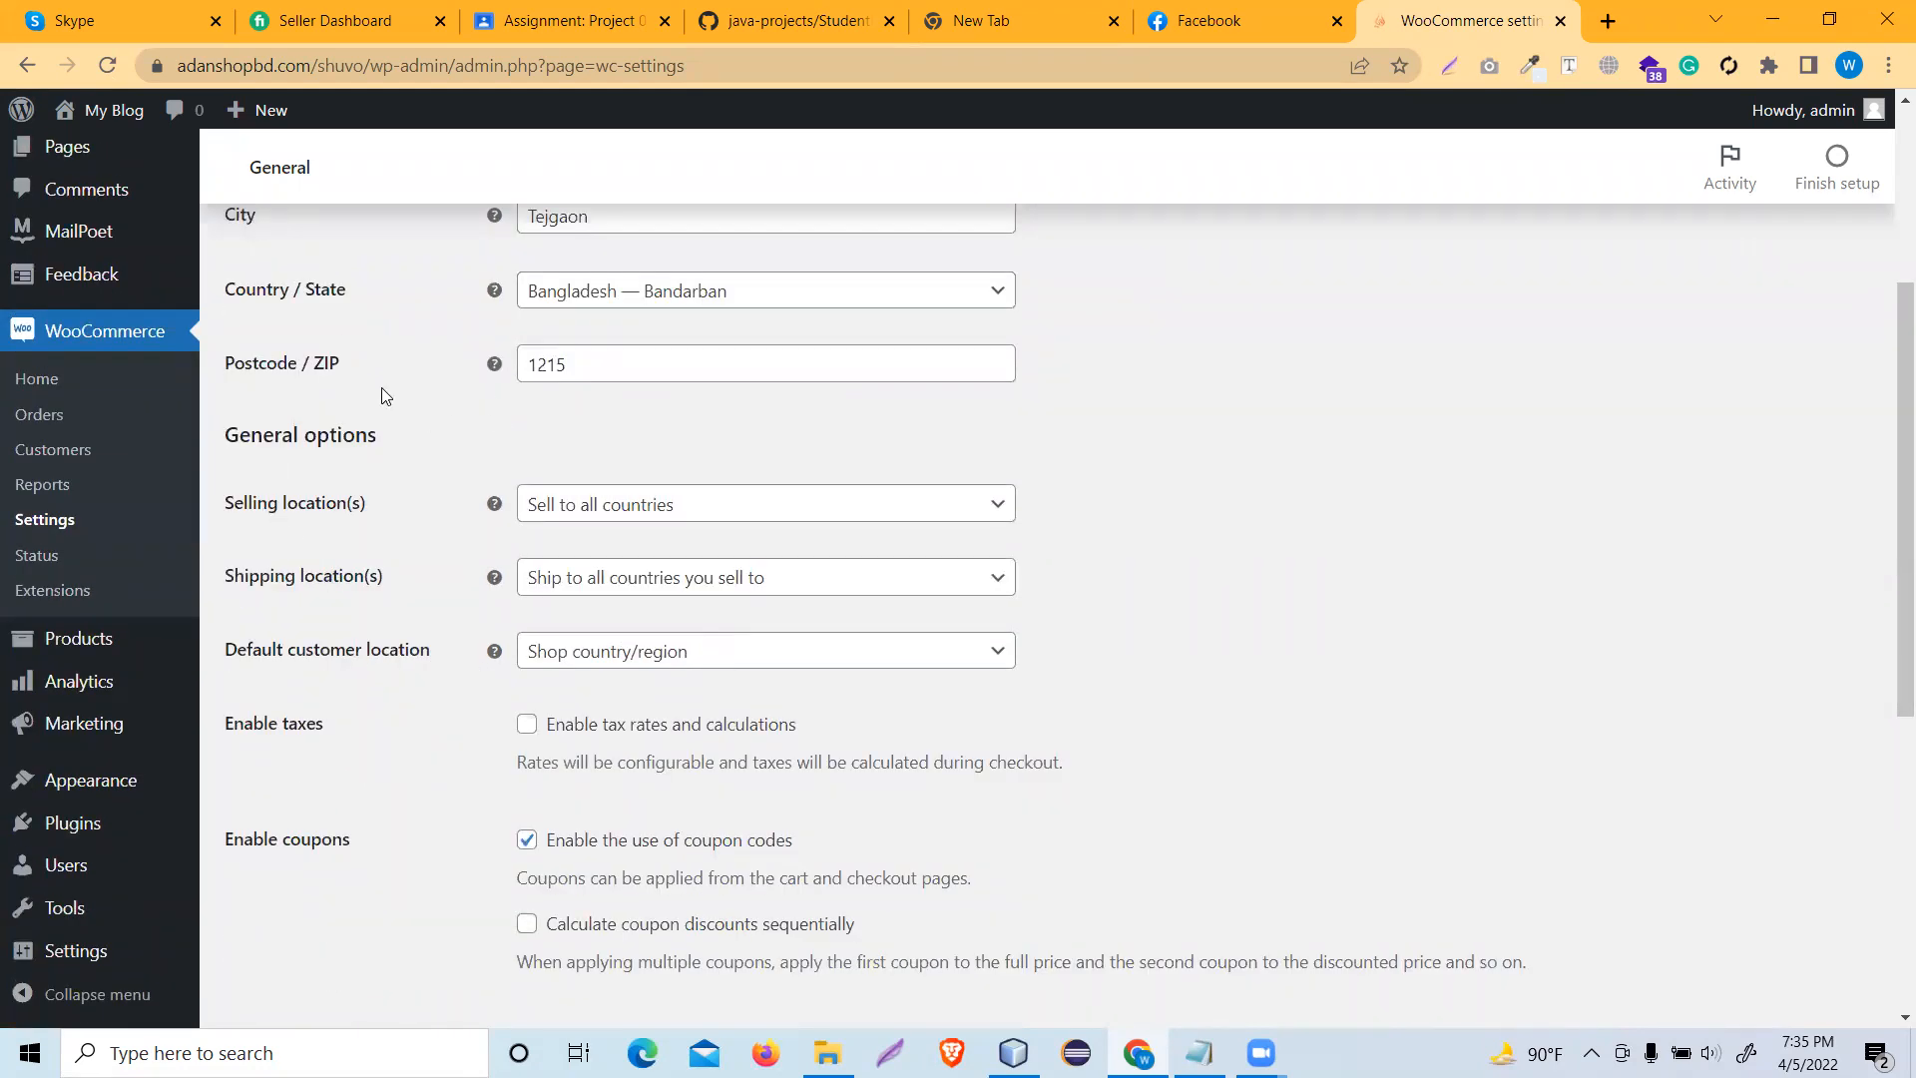
left_click(615, 515)
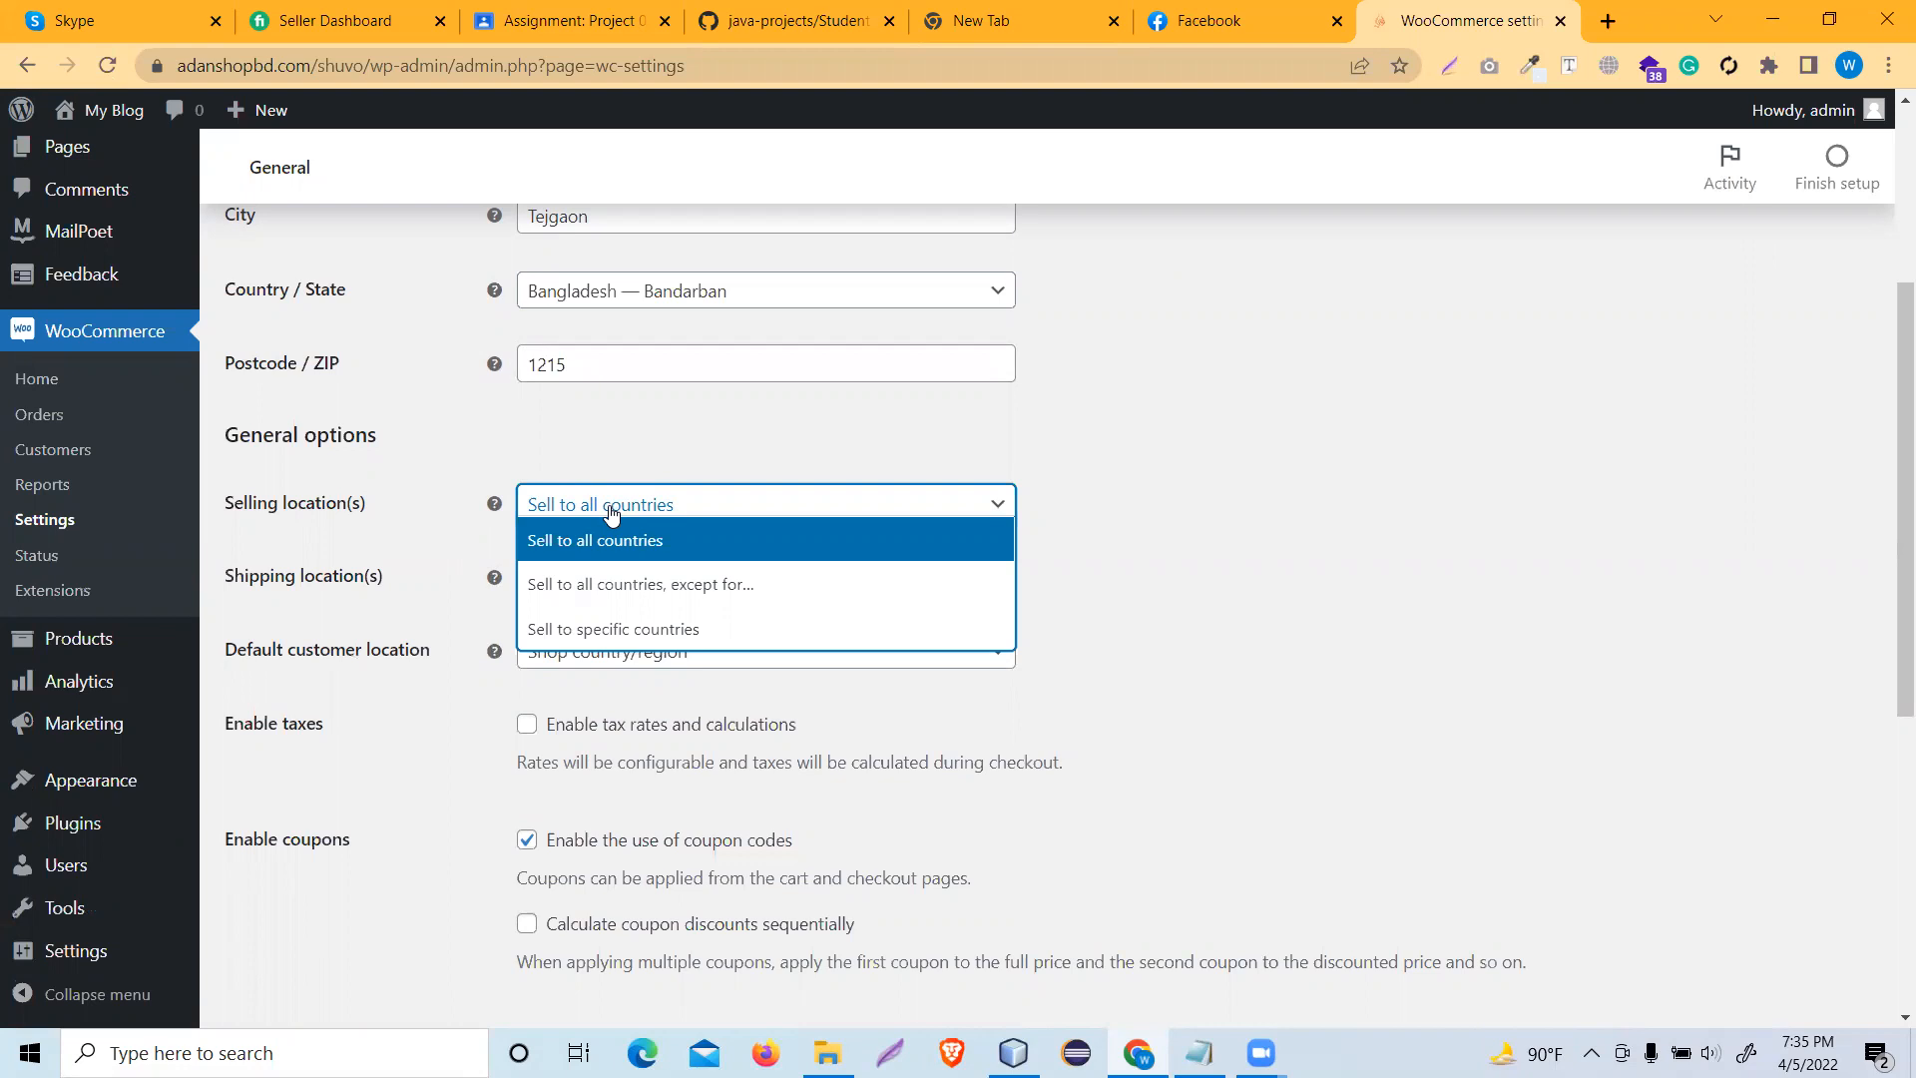
left_click(629, 629)
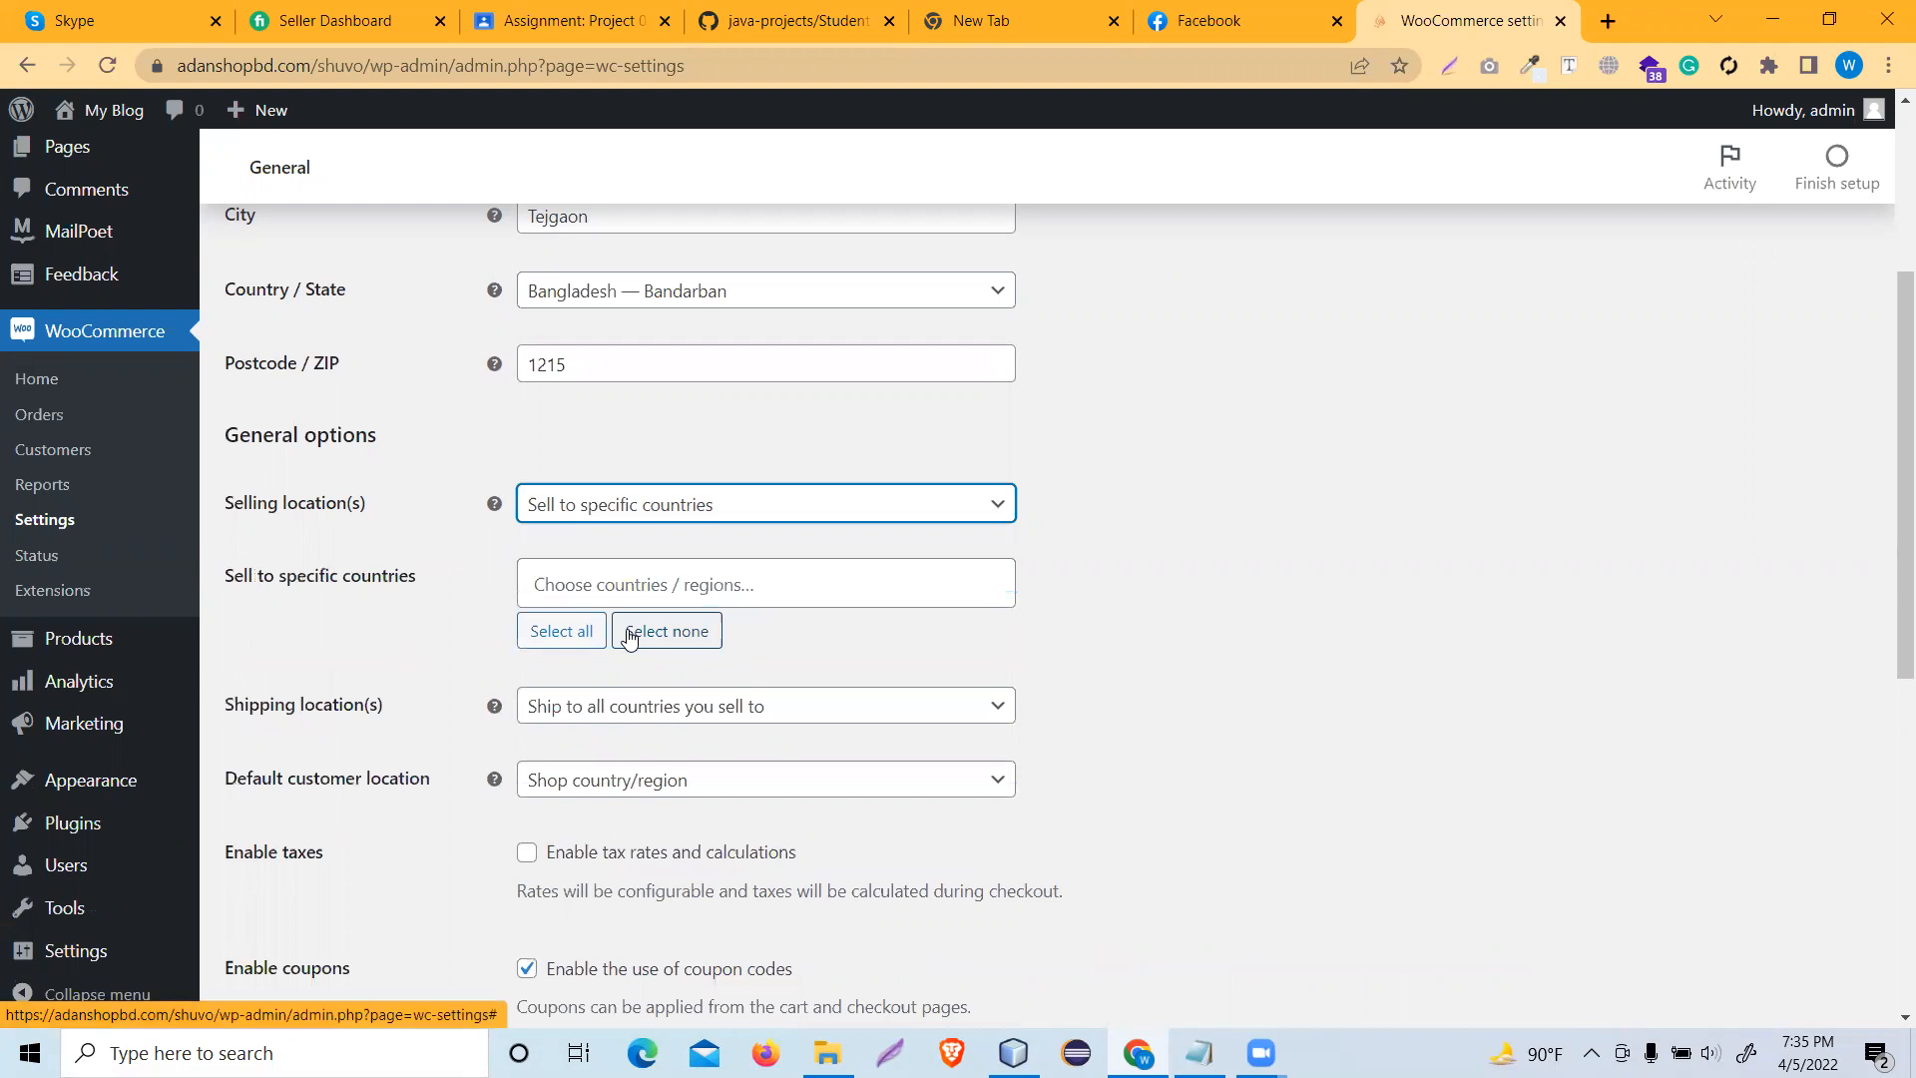
left_click(667, 506)
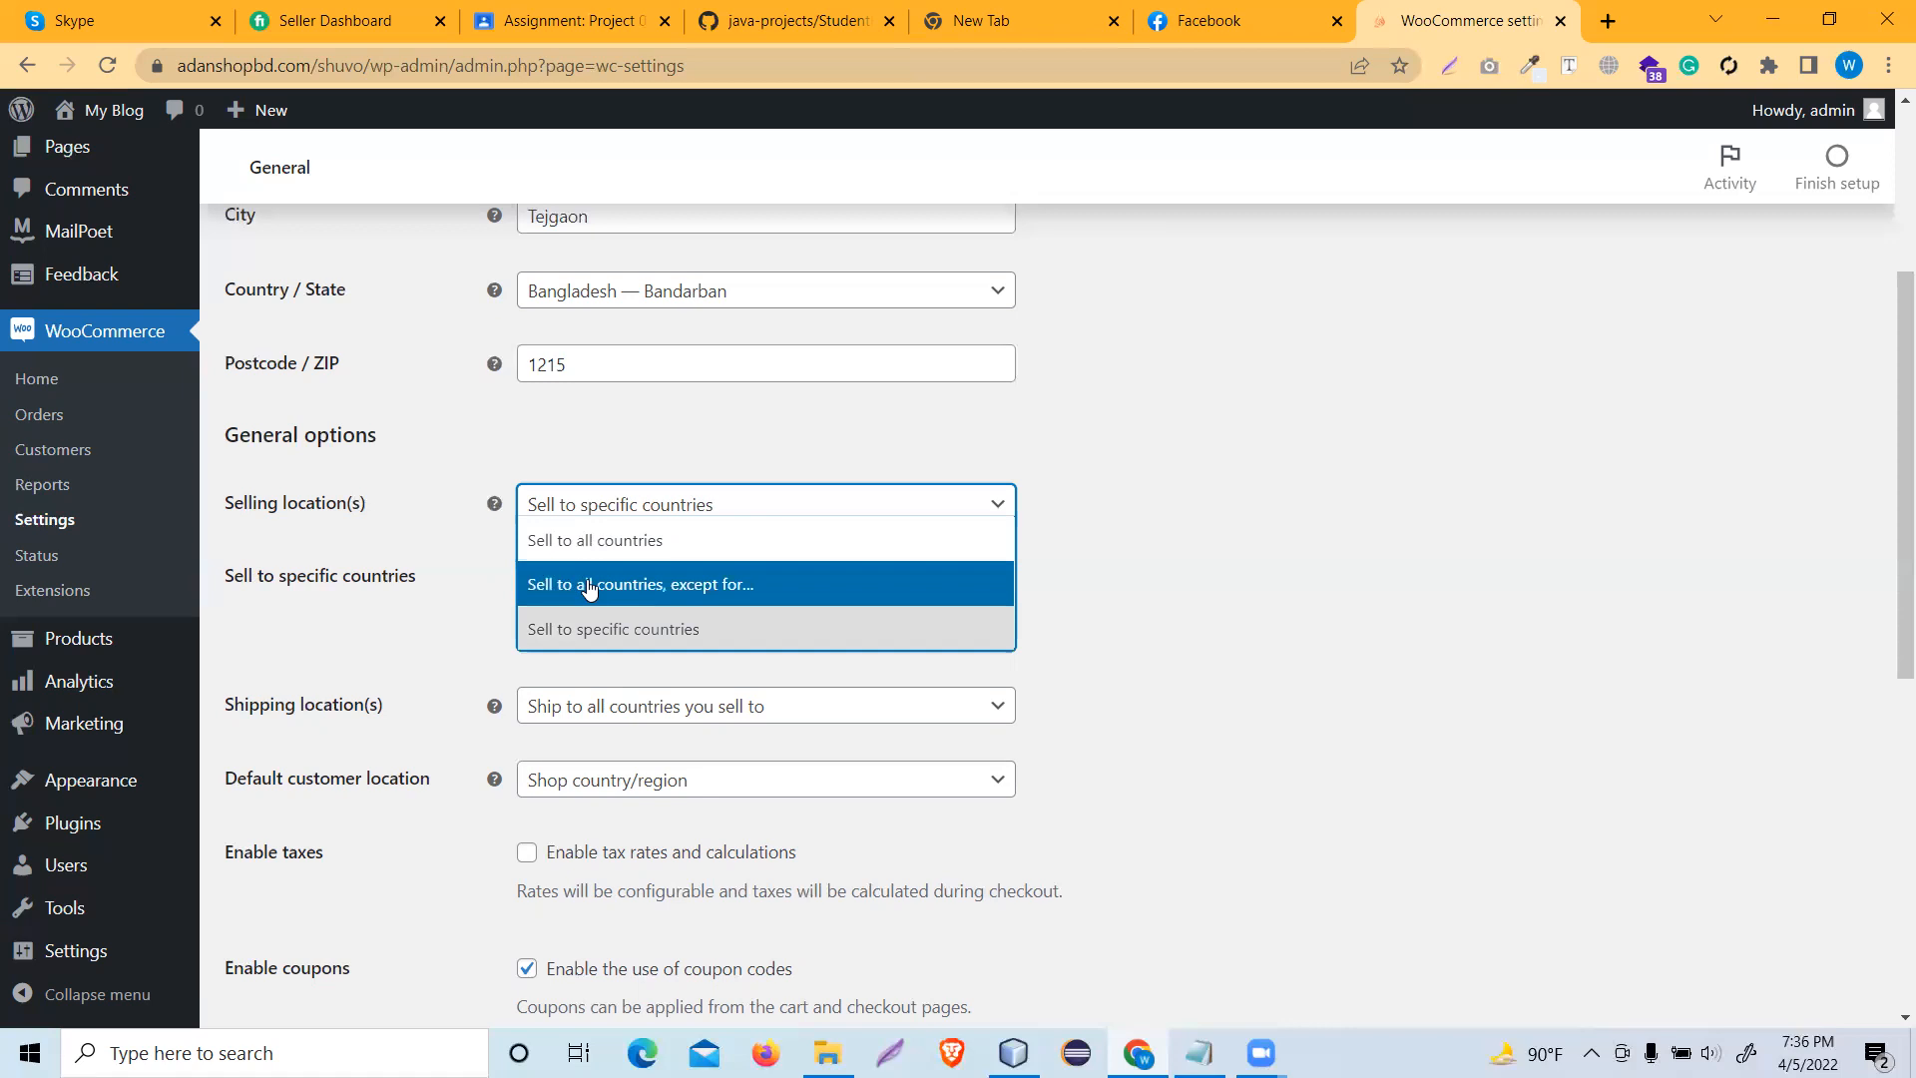
left_click(702, 593)
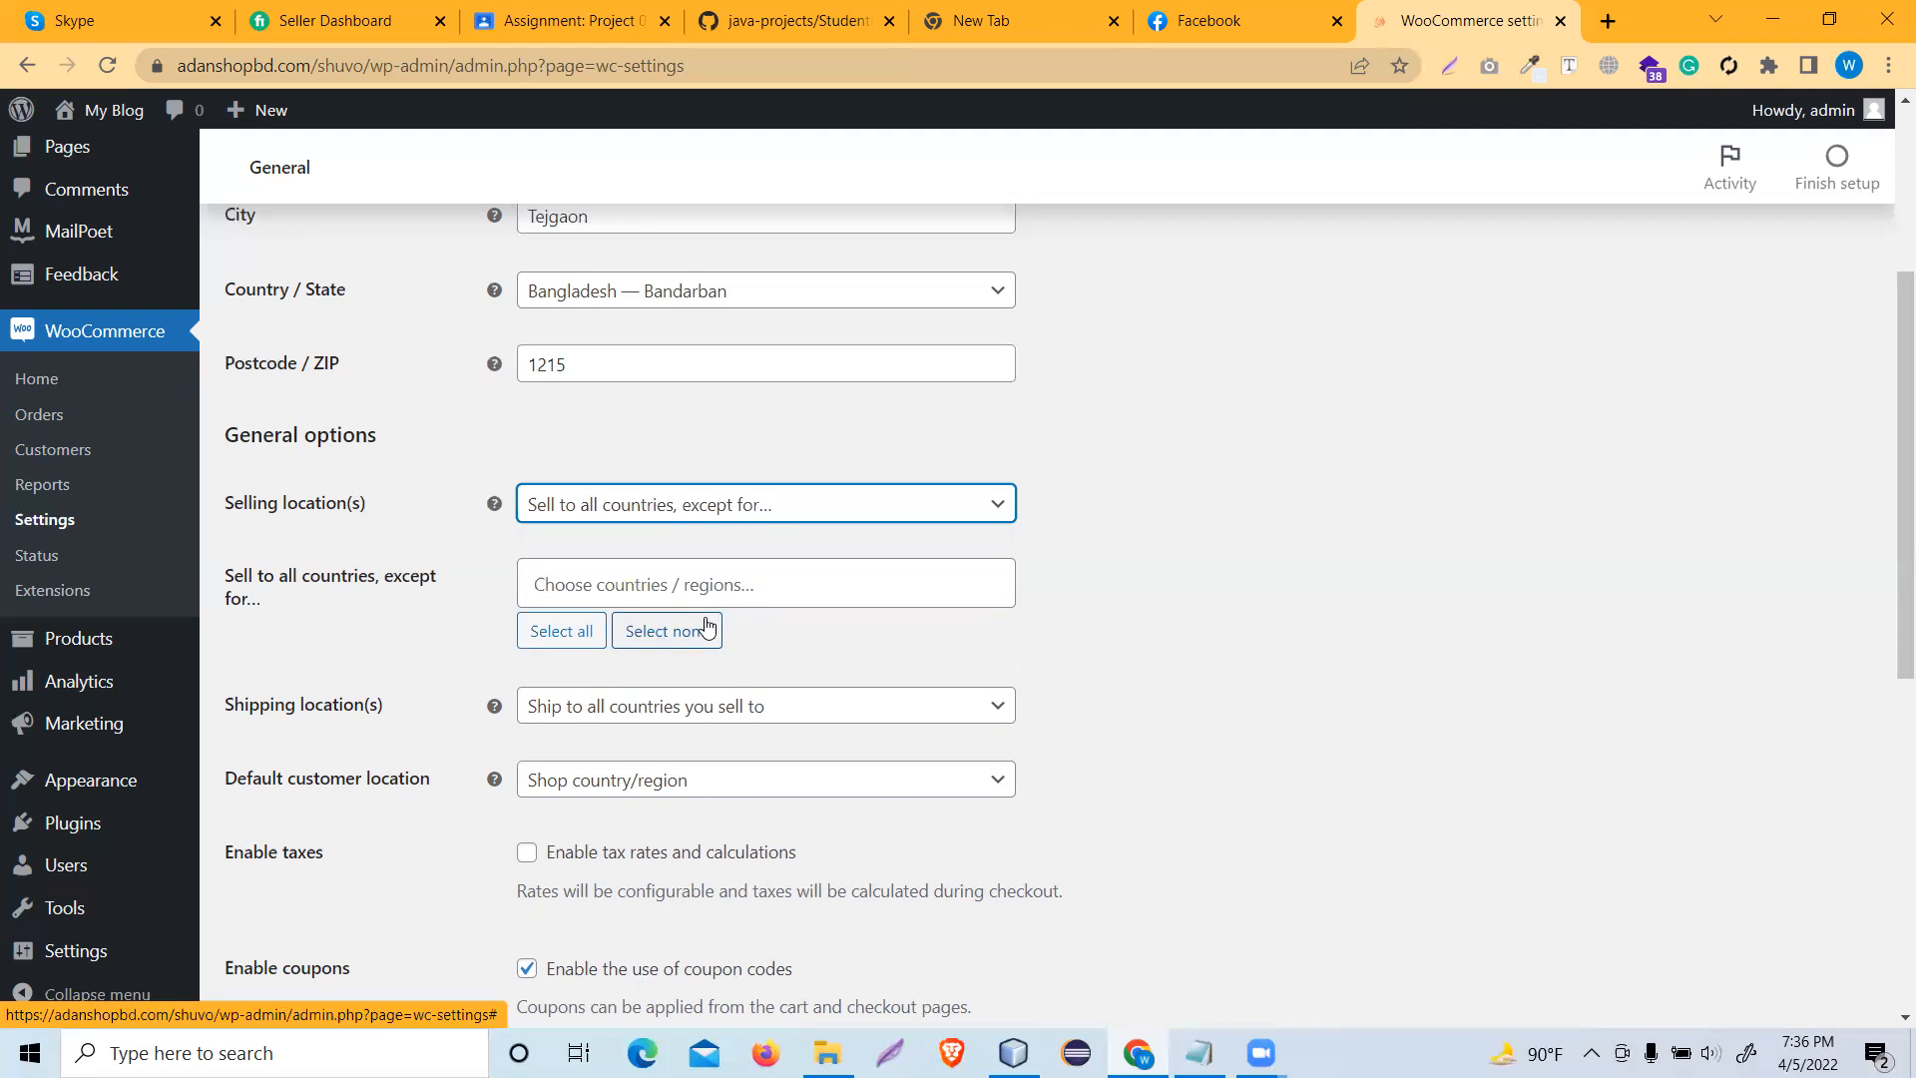
left_click(668, 594)
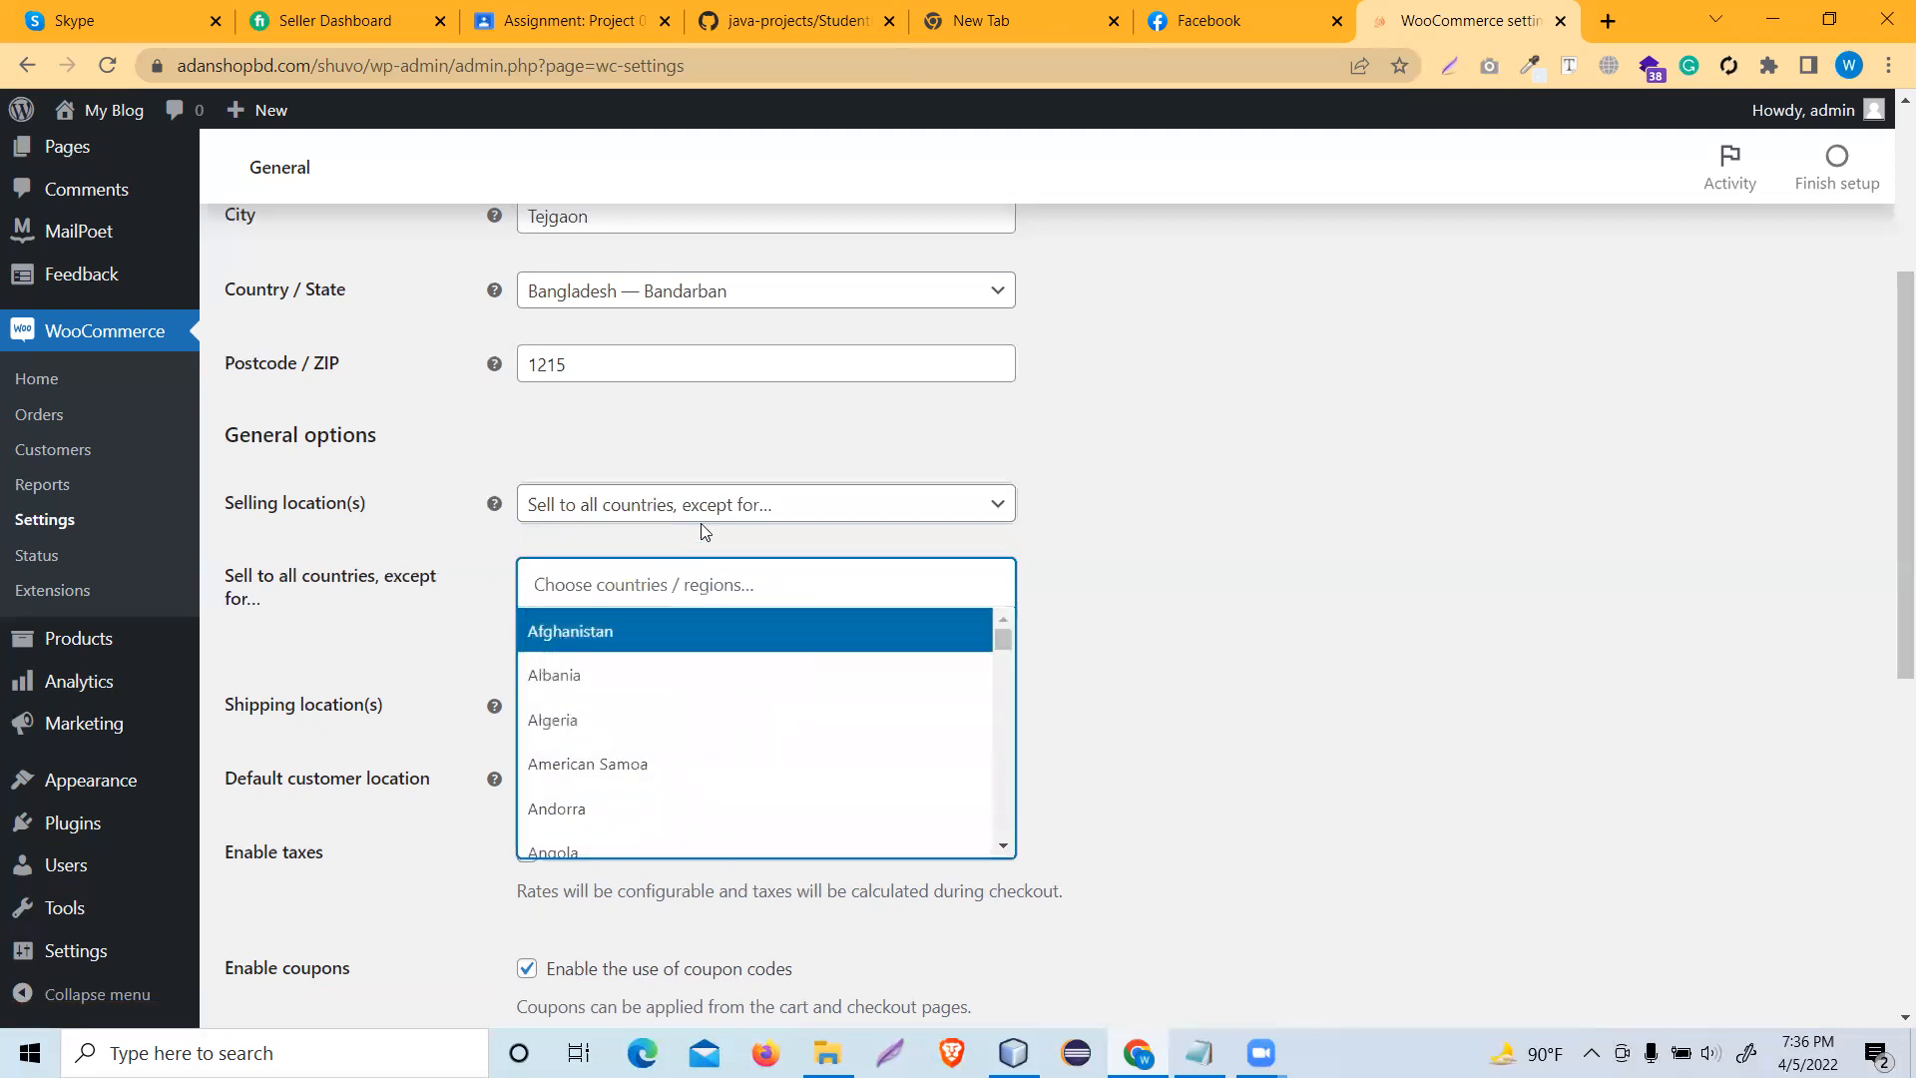
left_click(640, 648)
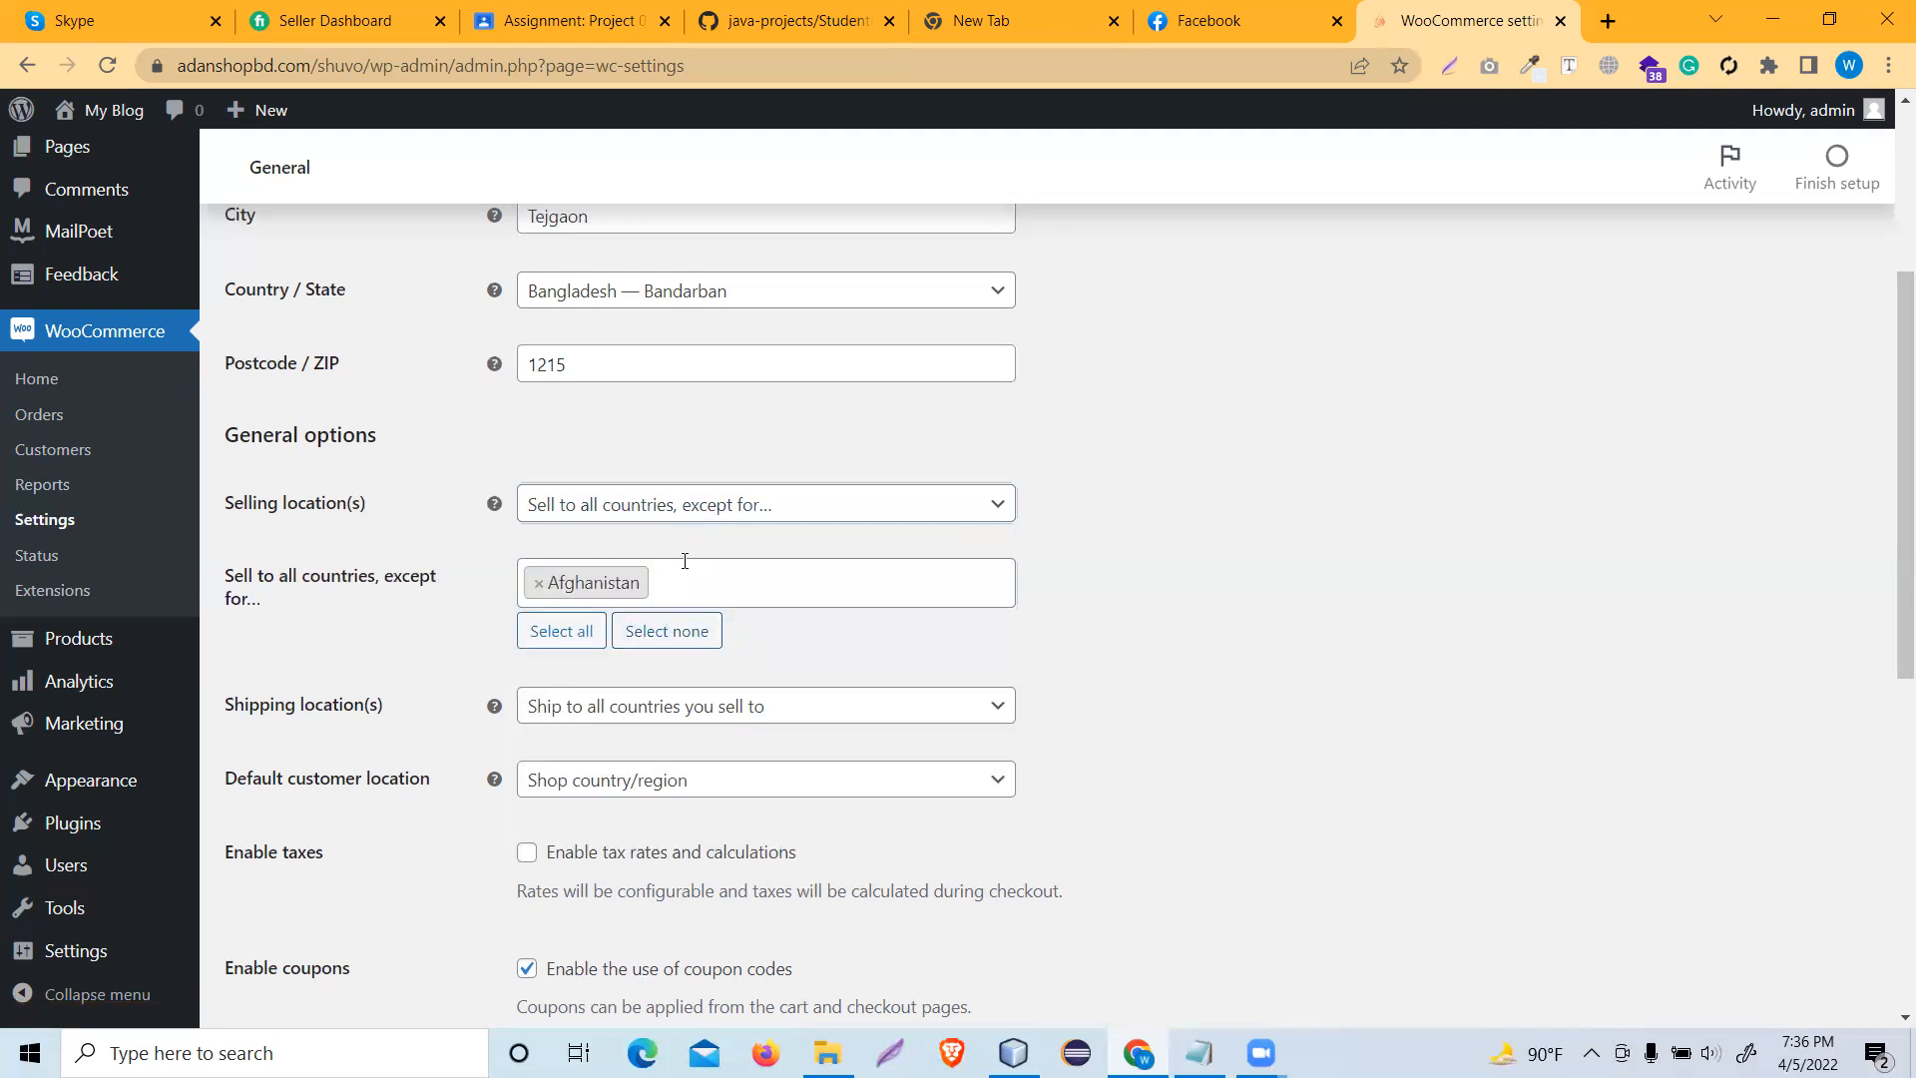
left_click(687, 594)
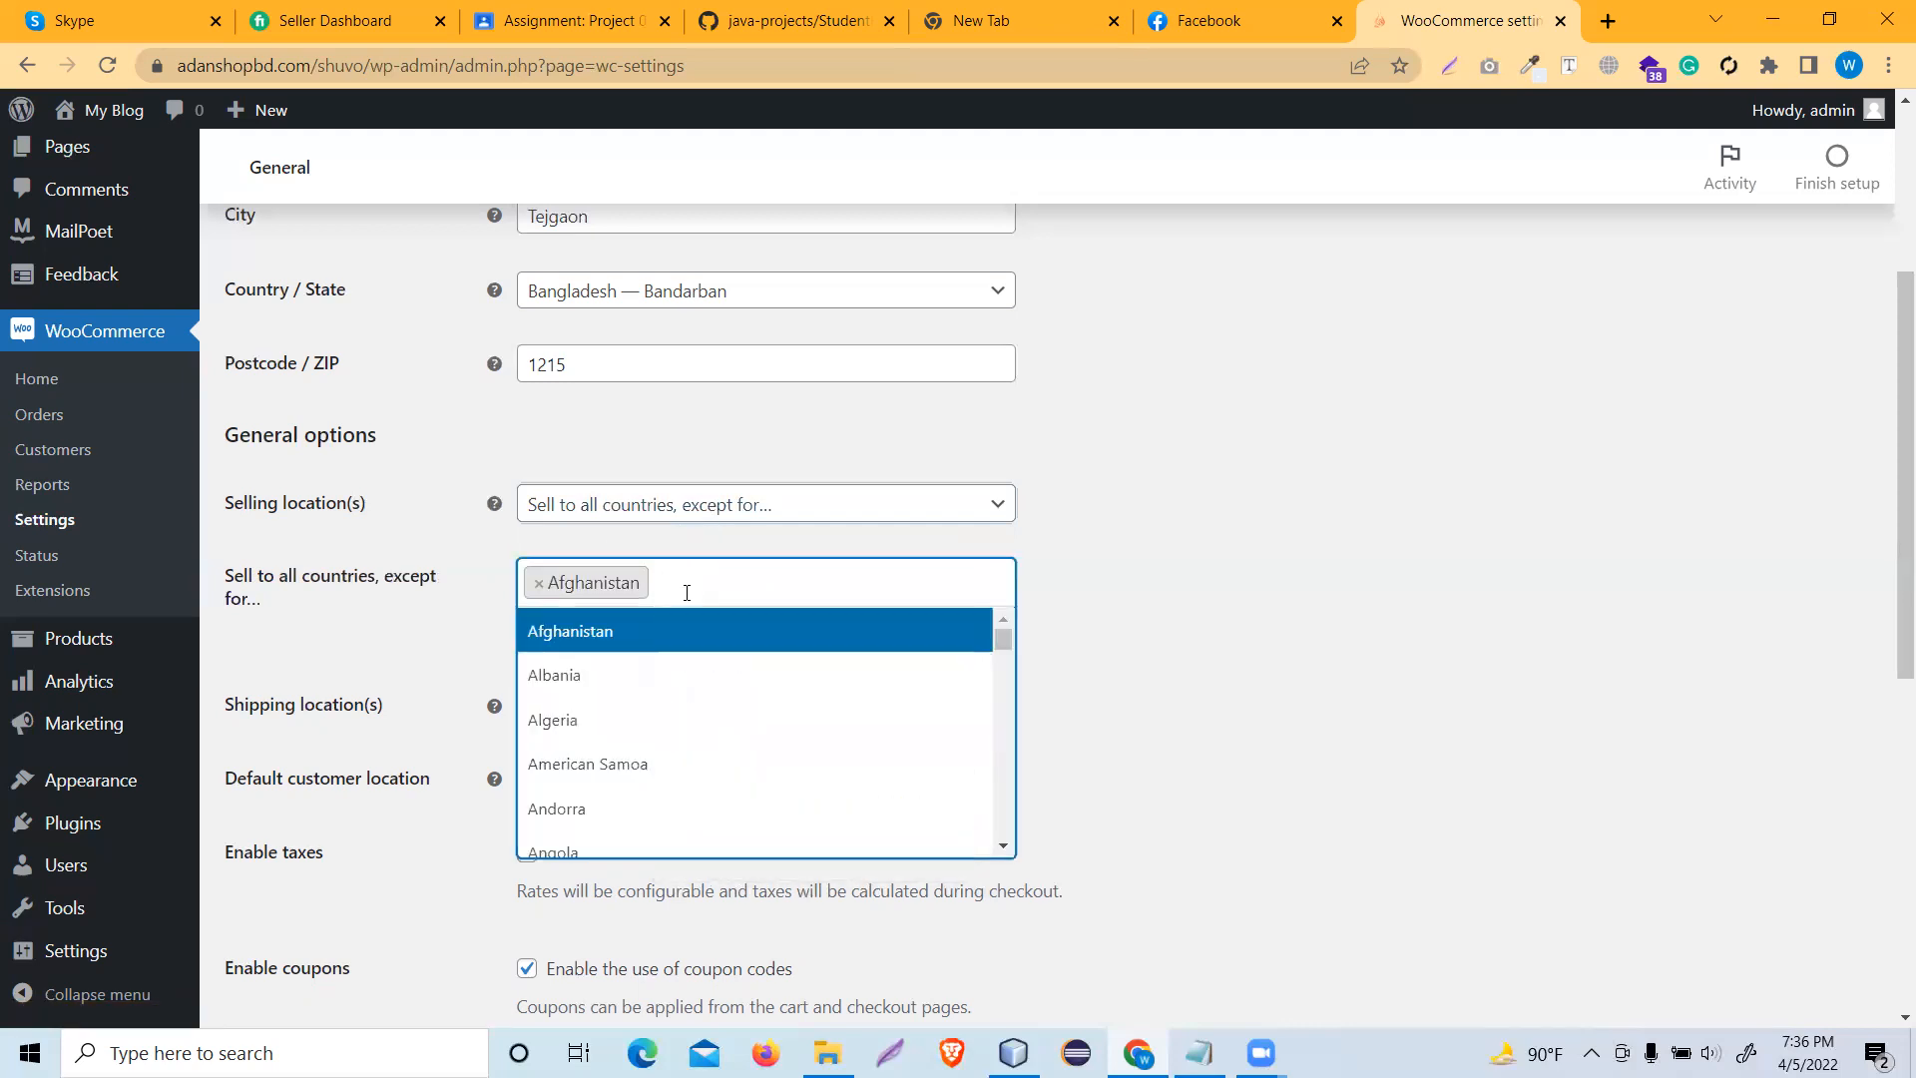
left_click(642, 762)
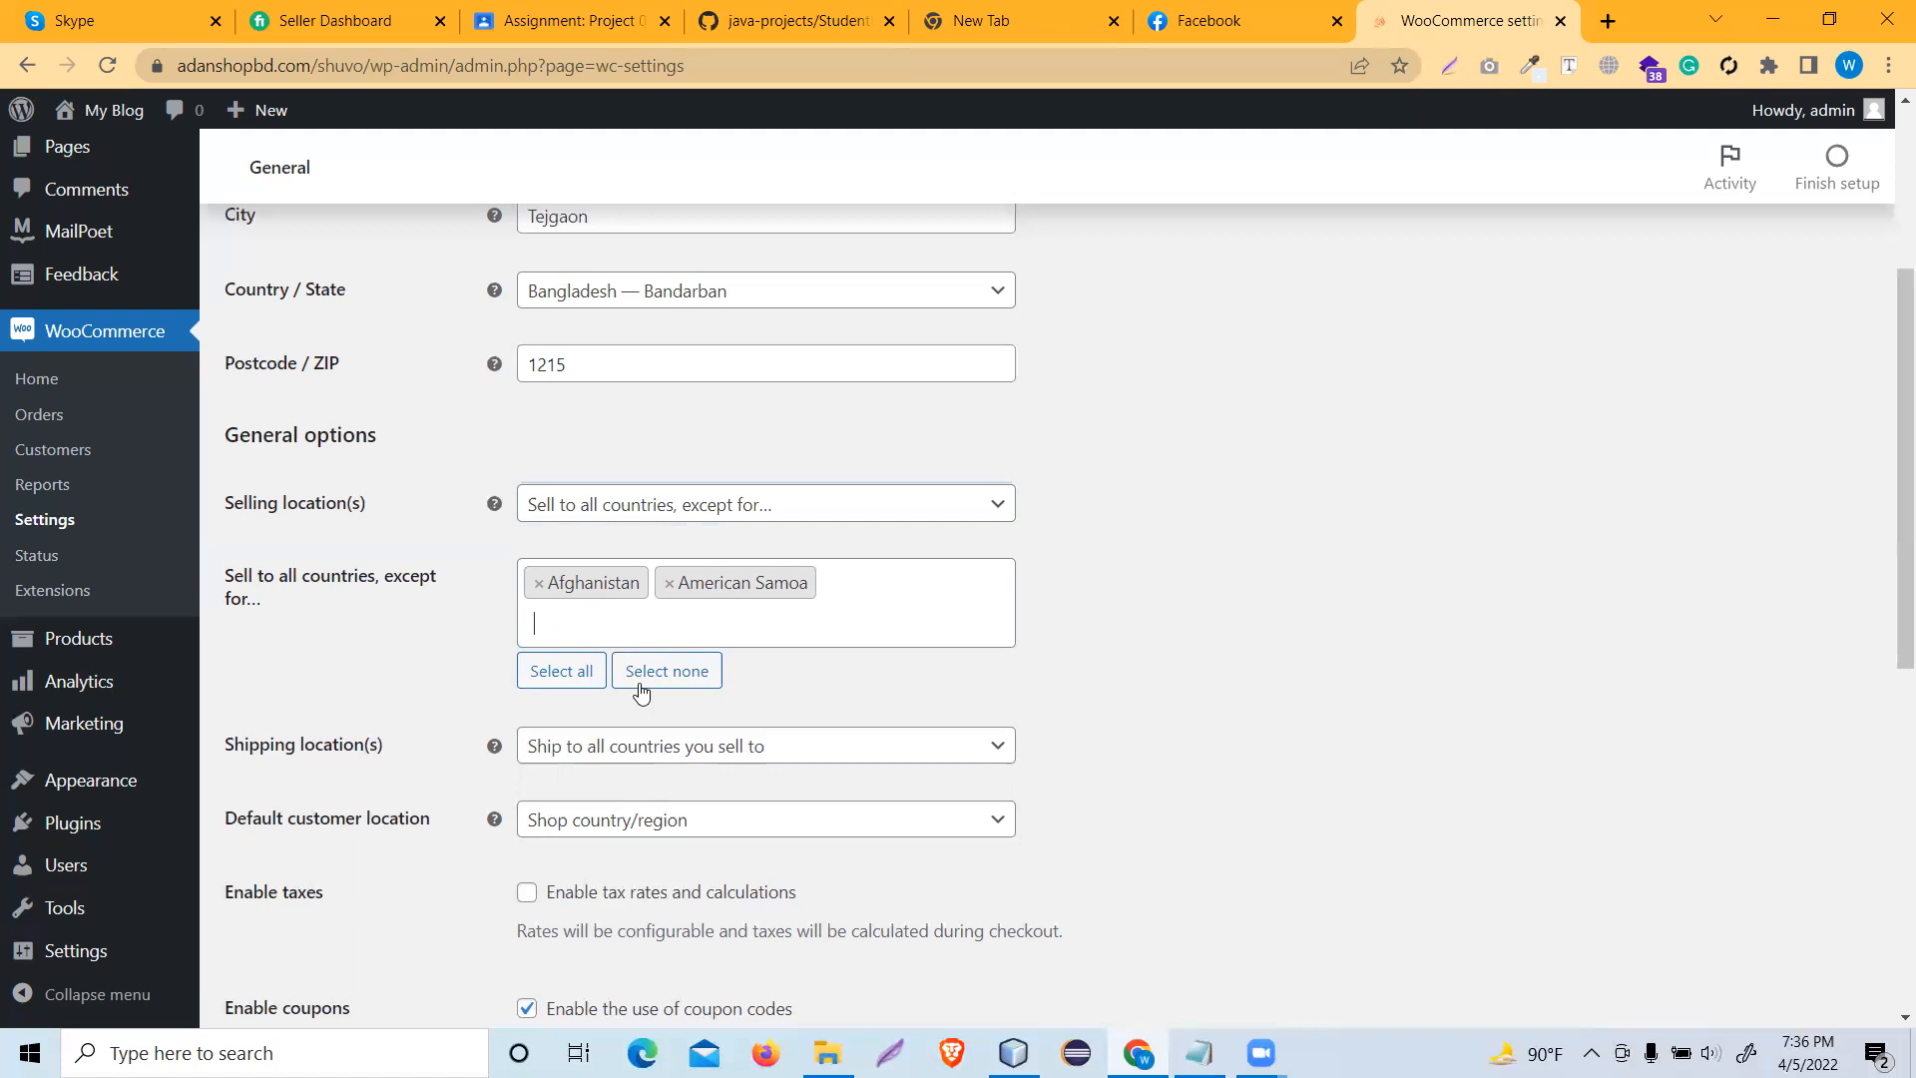
- Examine the available shipping location choices and review the tax, coupon and currency options without changing them
left_click(660, 754)
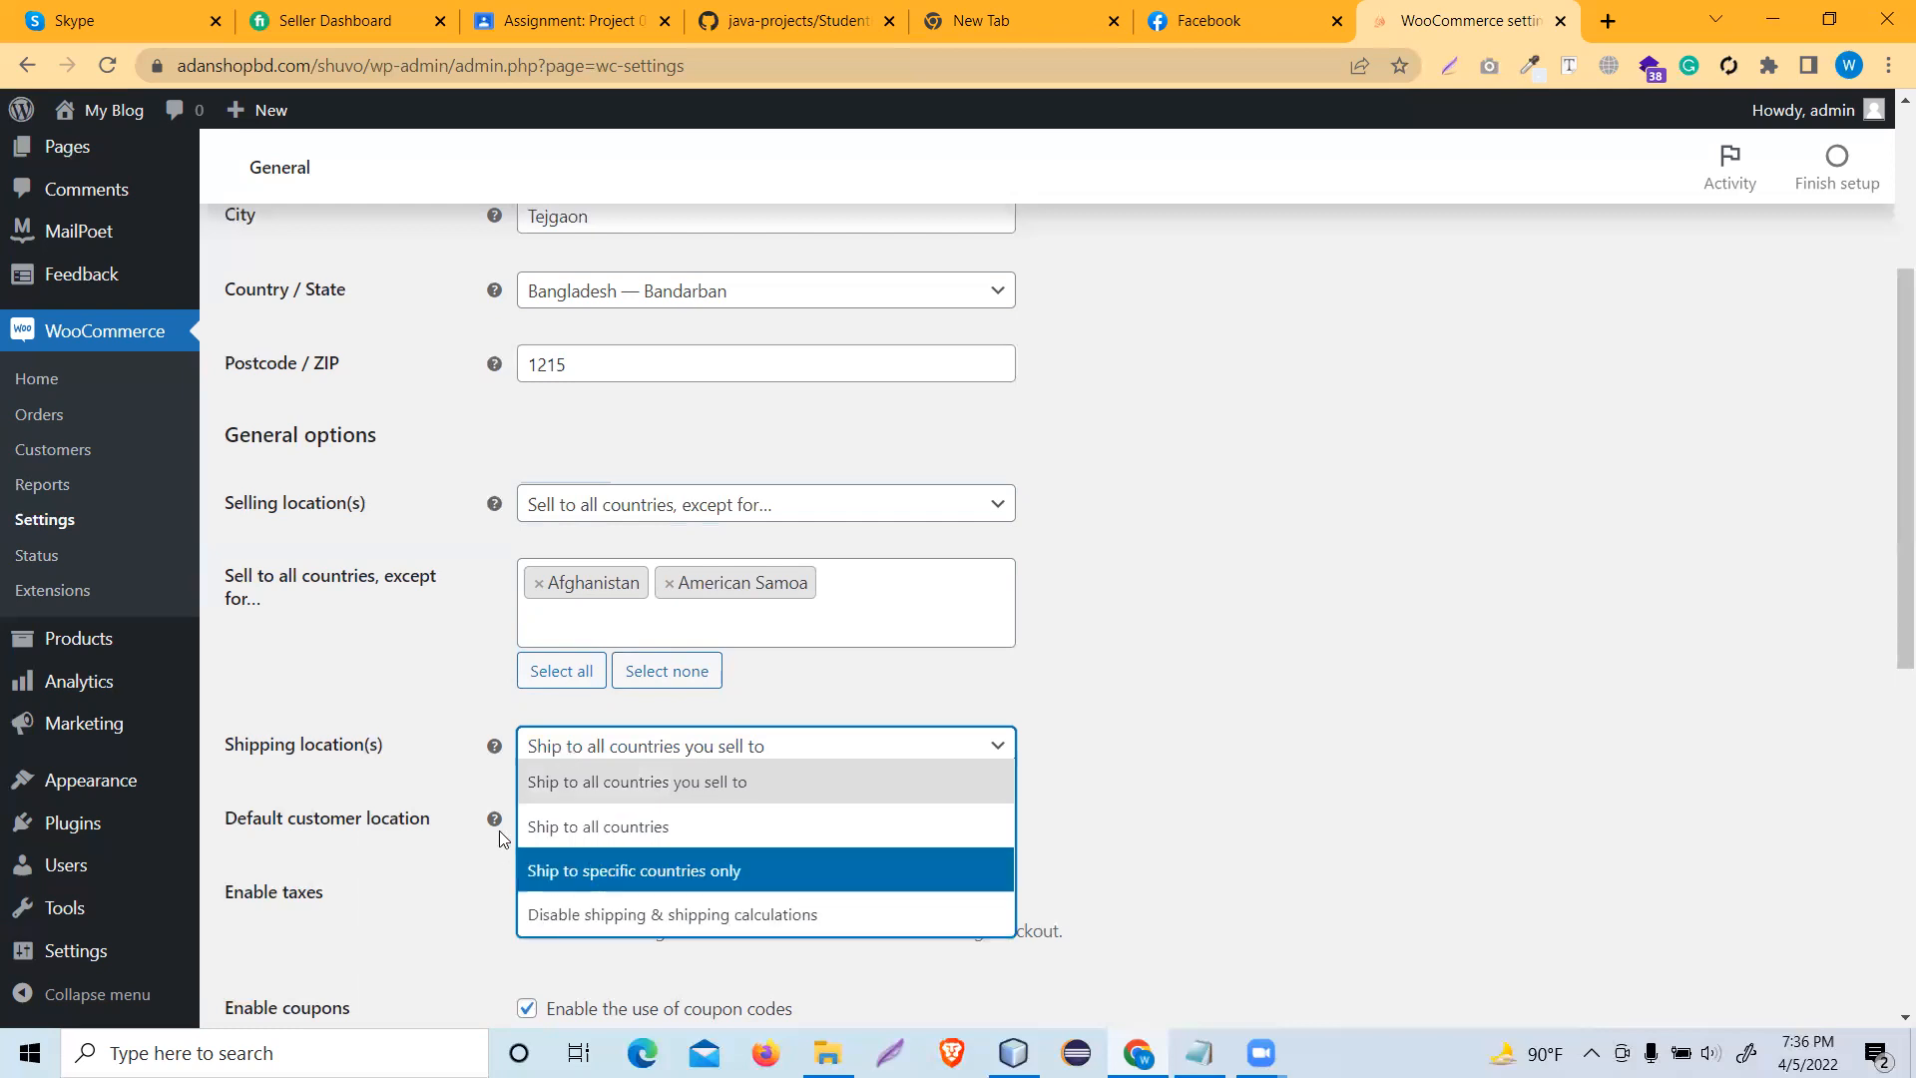
left_click(420, 668)
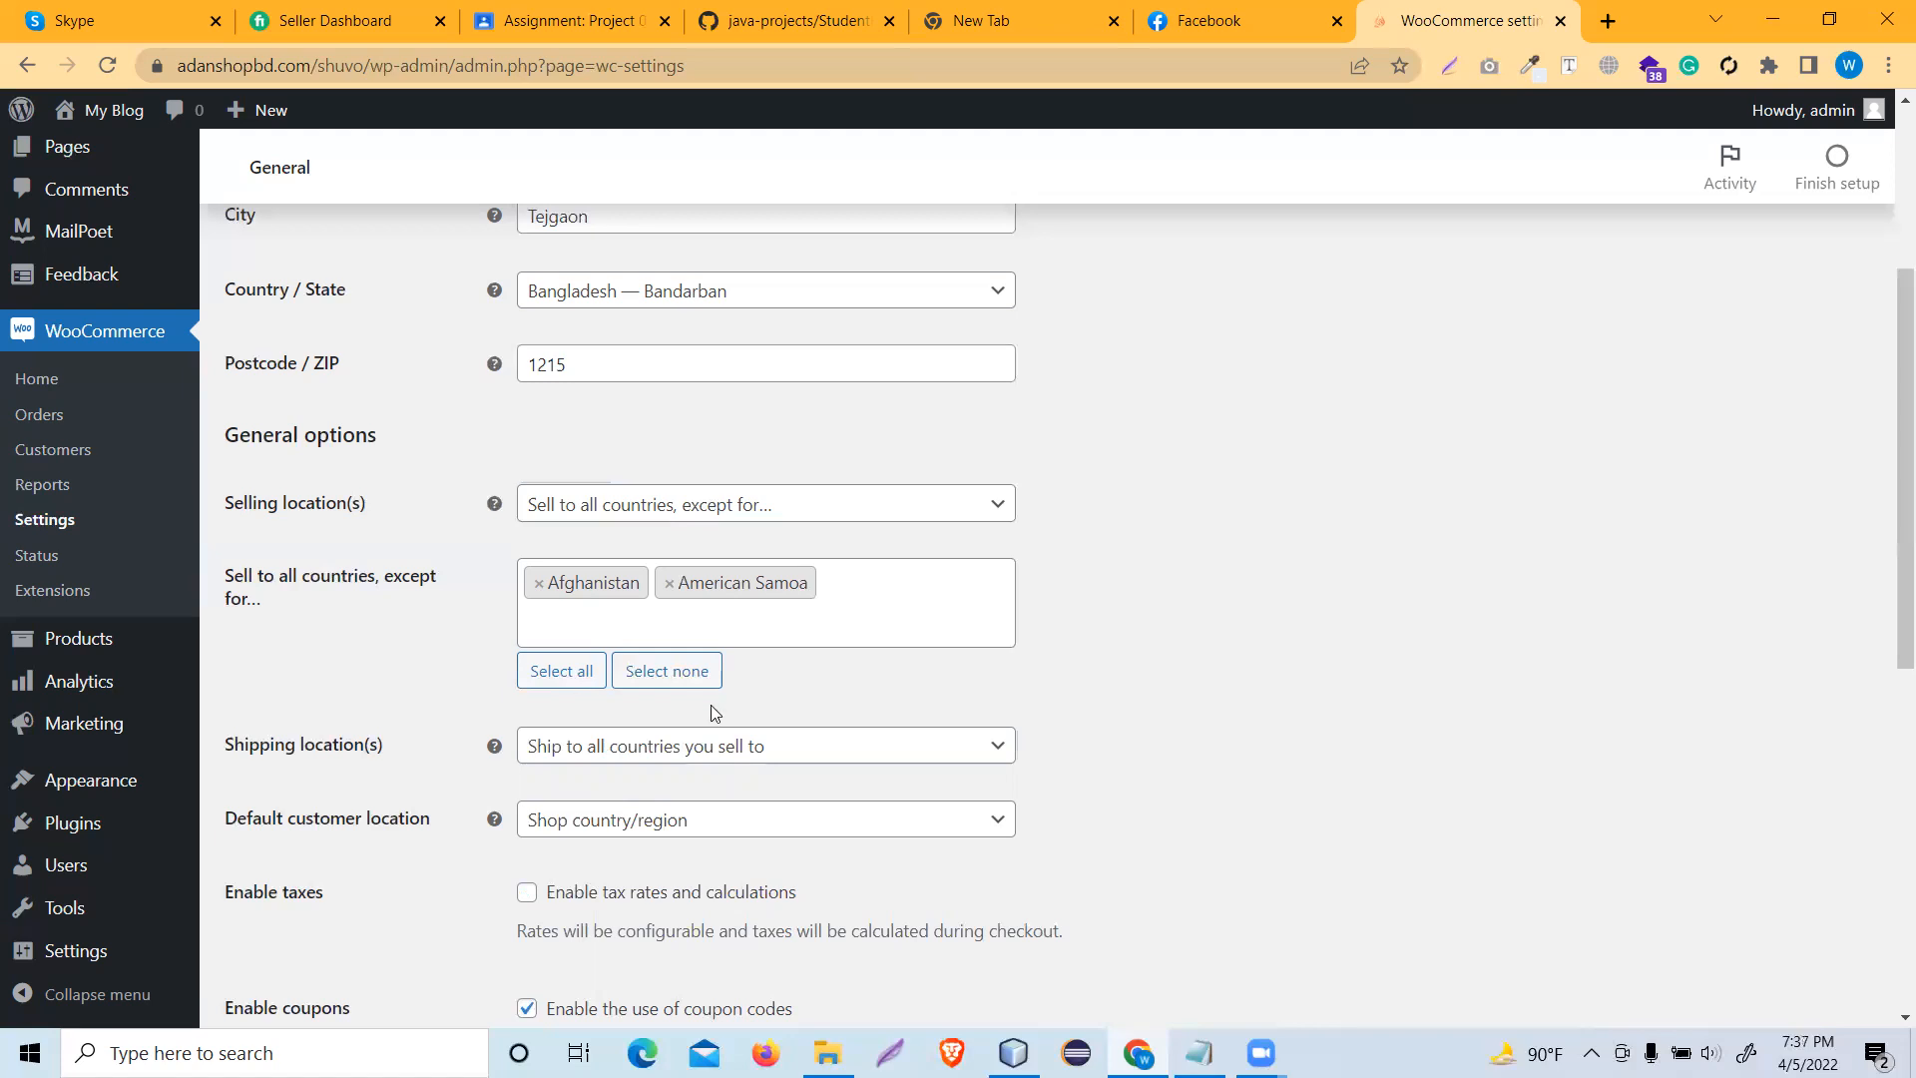
scroll(715, 713, "down", 2)
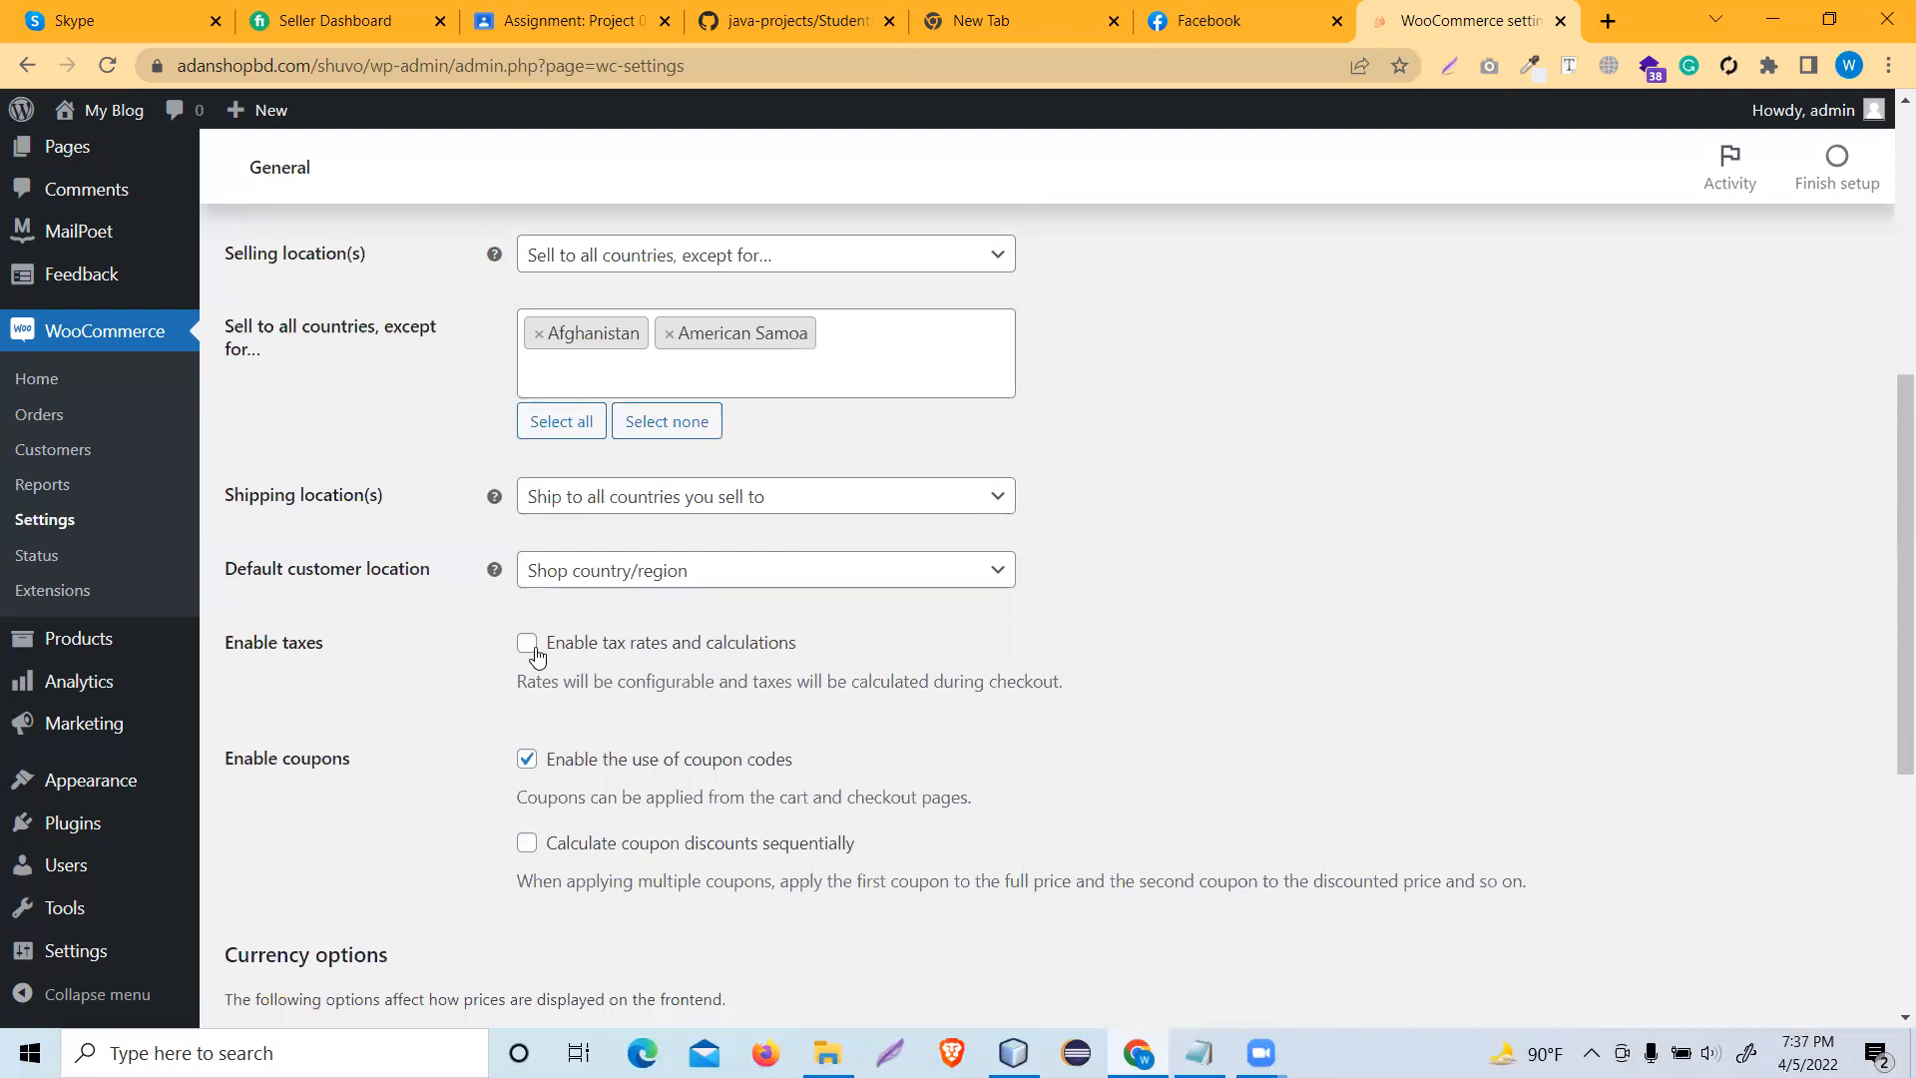
scroll(534, 654, "down", 4)
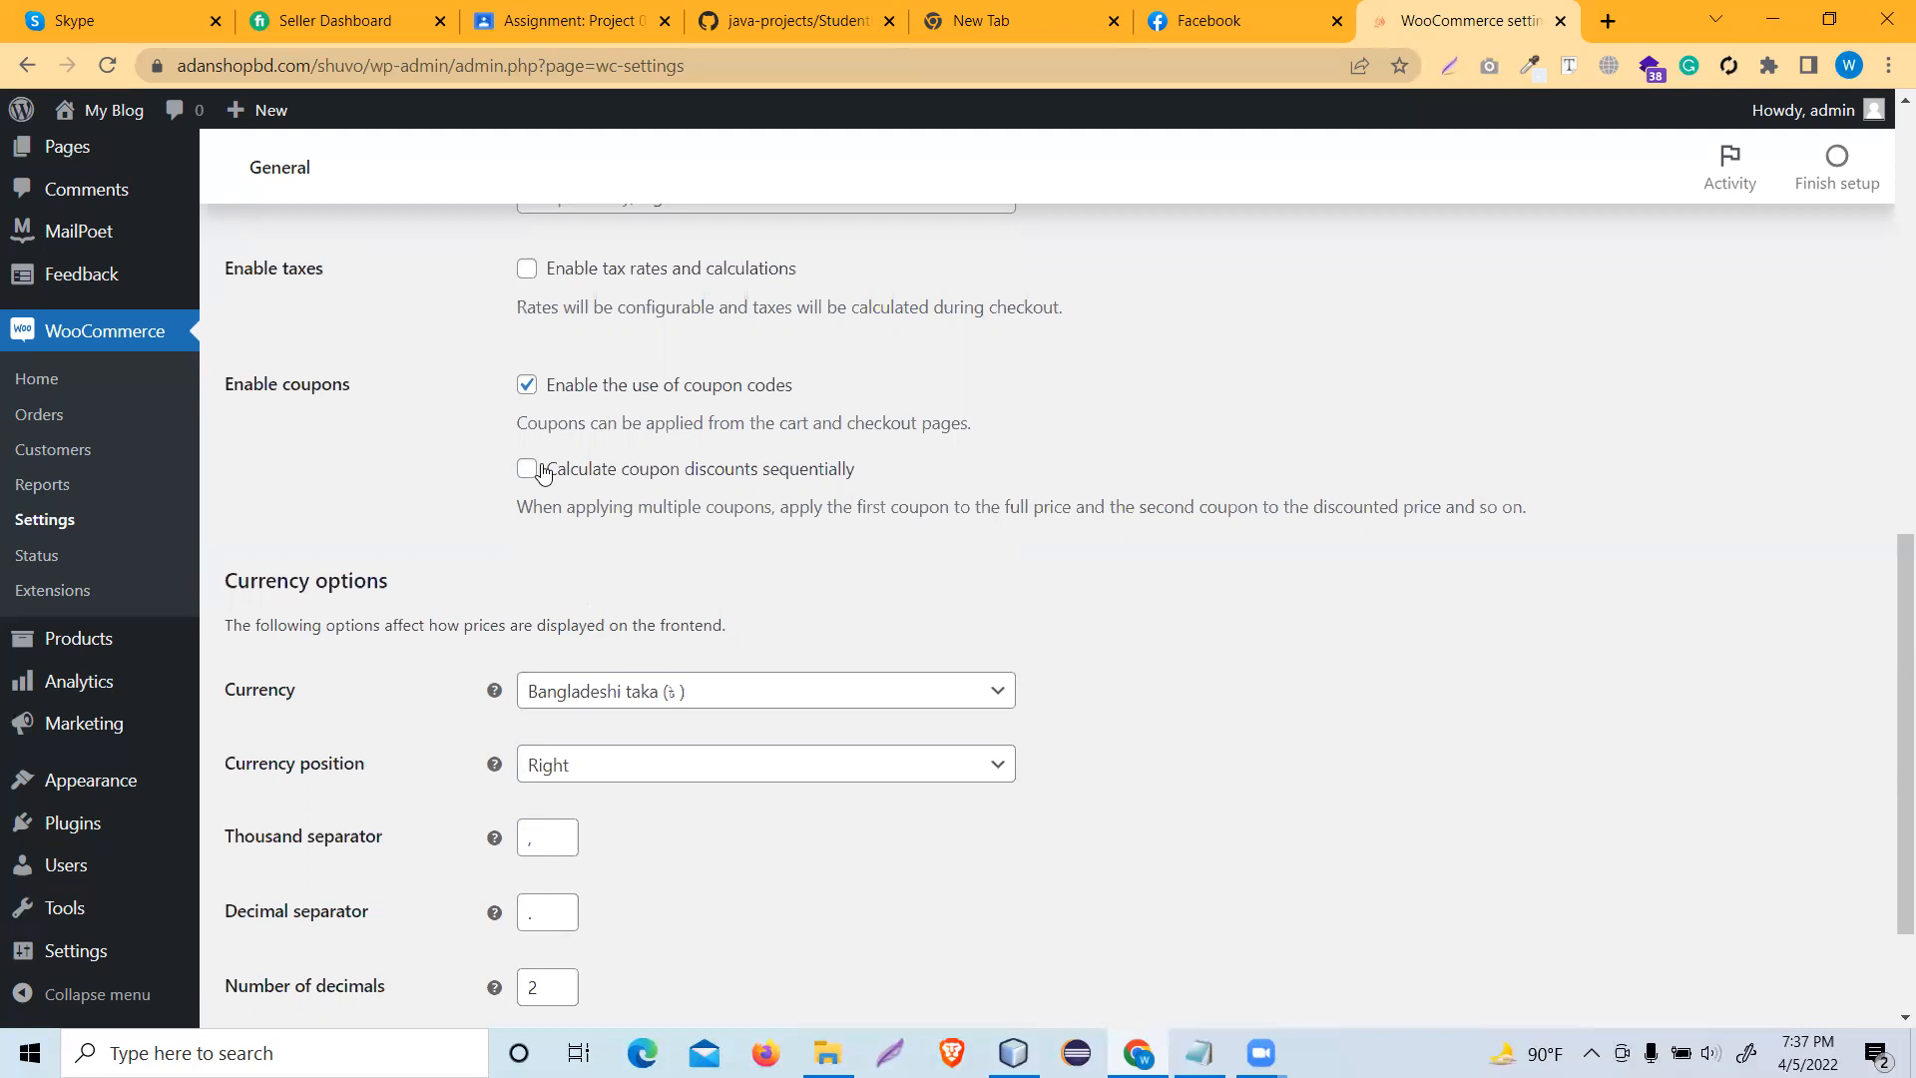
scroll(543, 467, "down", 3)
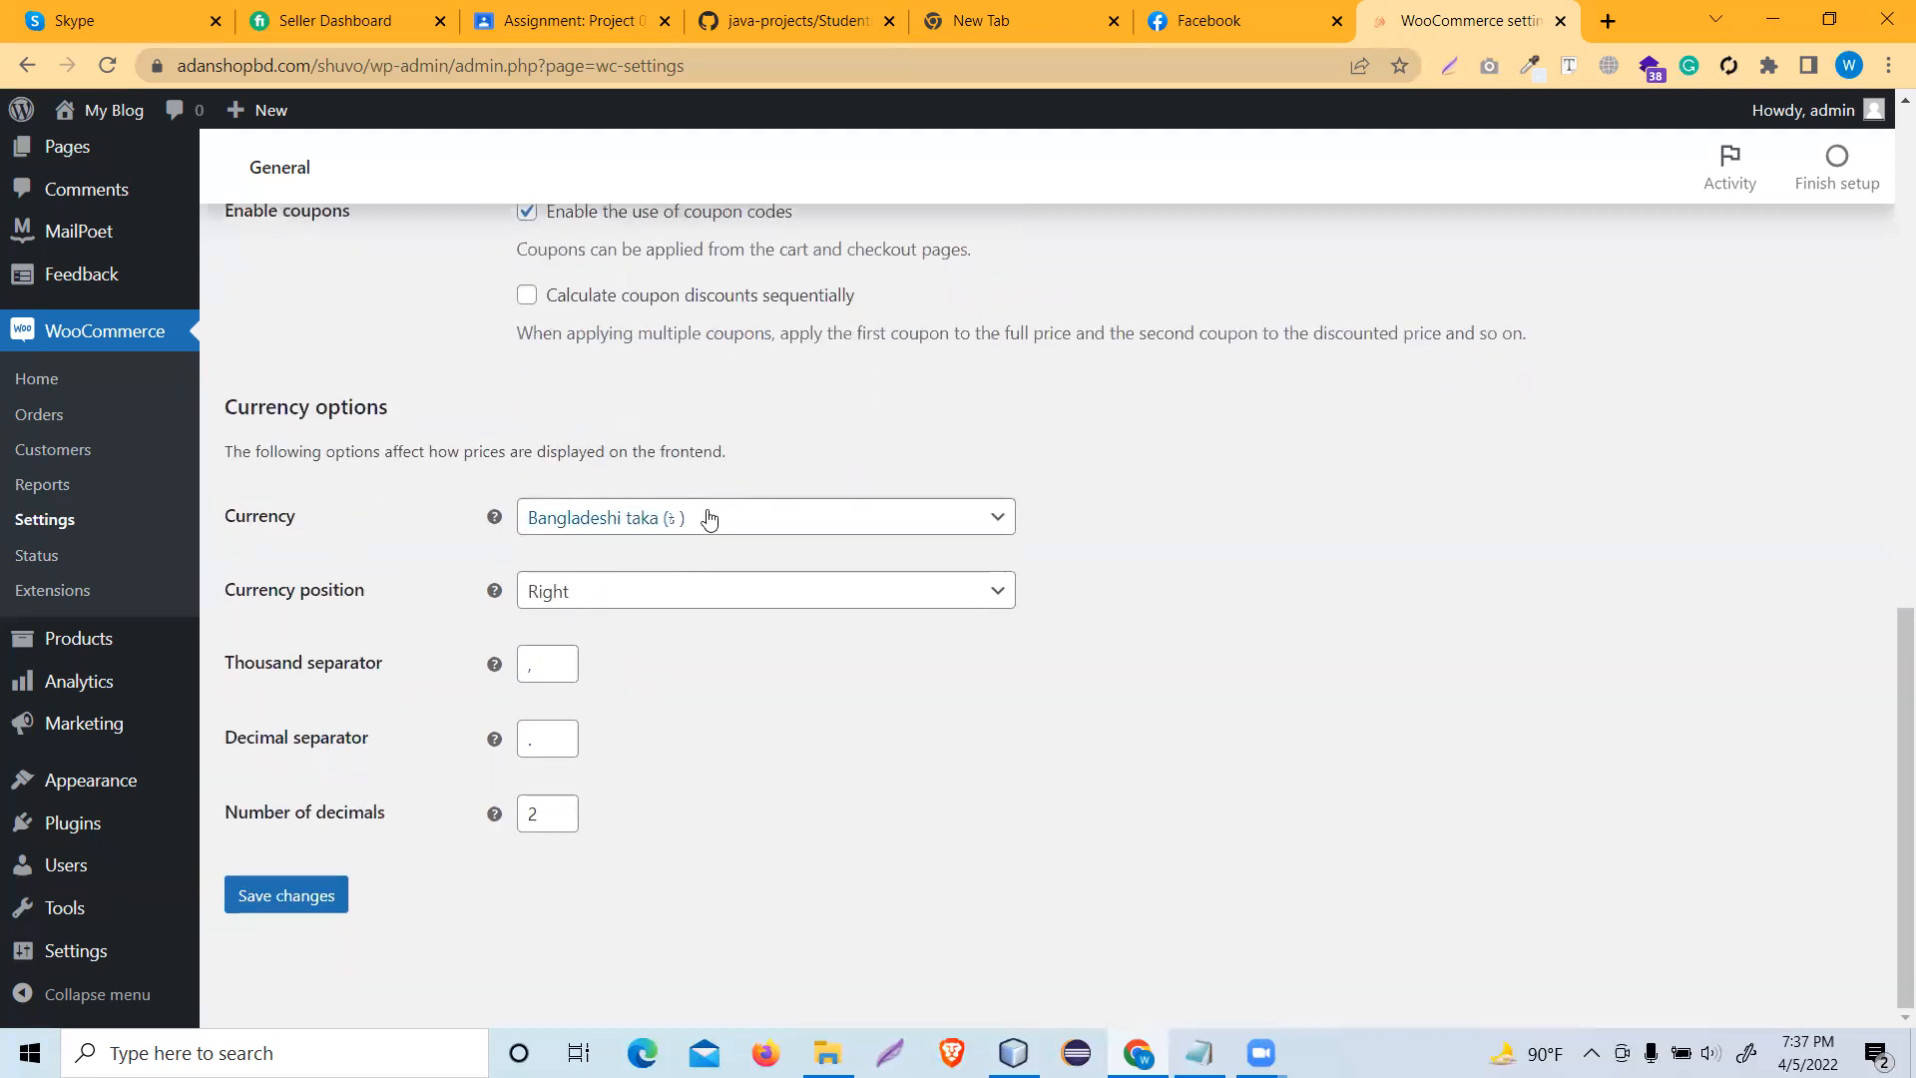
- Set the store's currency to United States (US) dollar ($) and its currency position to Left
left_click(639, 517)
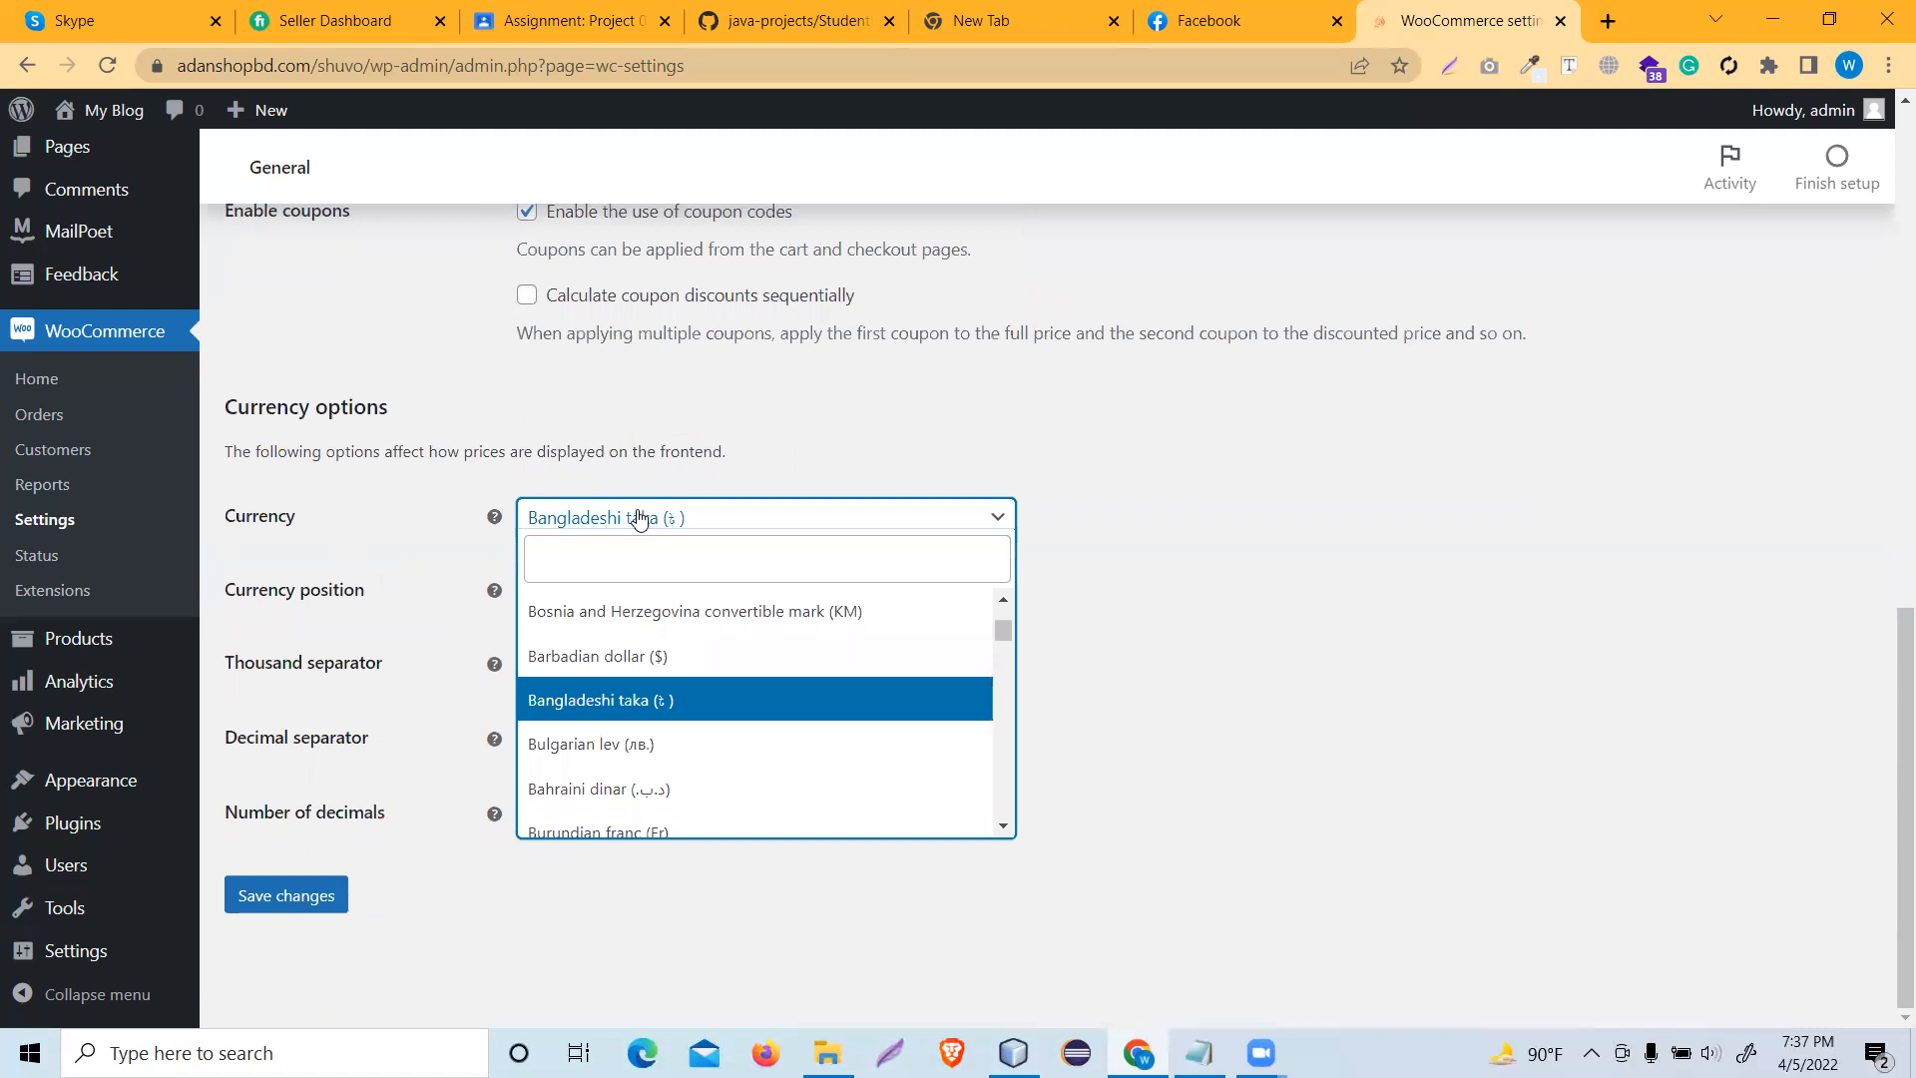
scroll(621, 668, "down", 5)
scroll(624, 666, "down", 20)
scroll(635, 665, "down", 15)
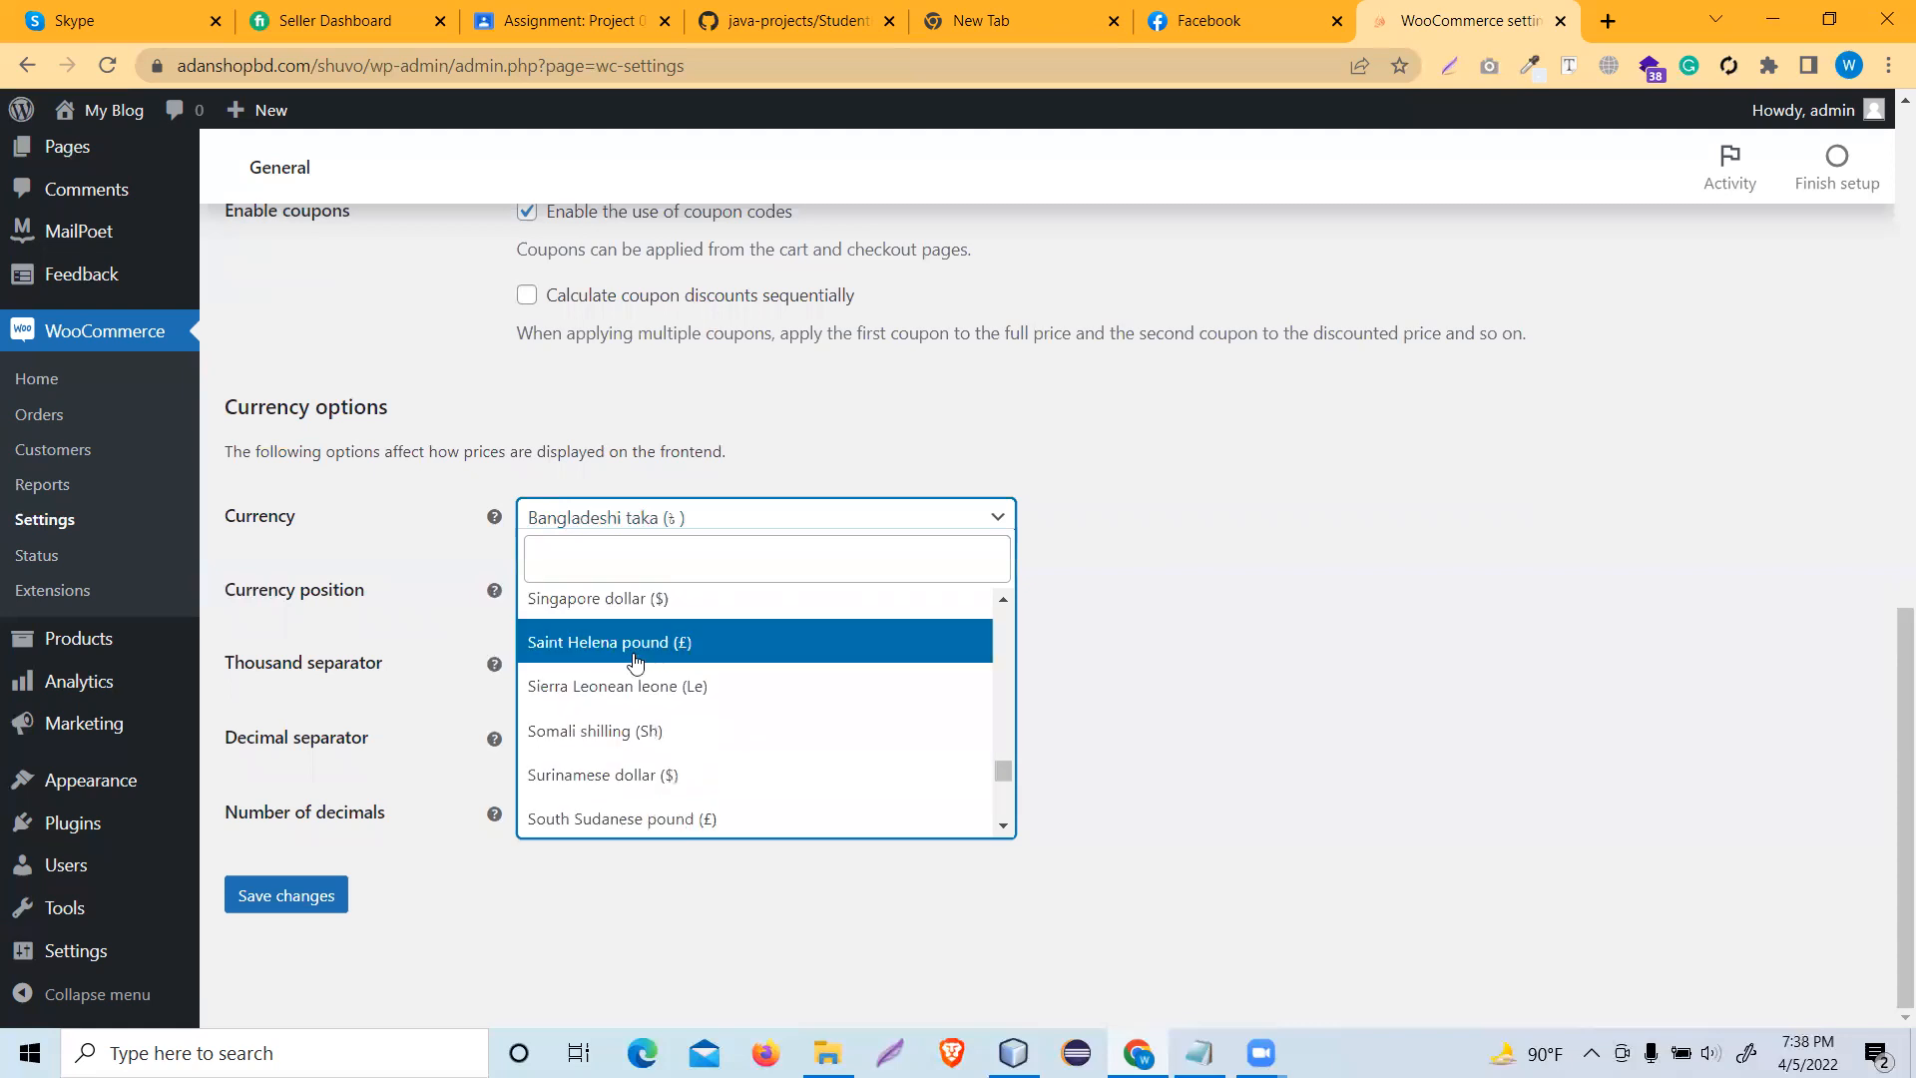
scroll(635, 661, "down", 5)
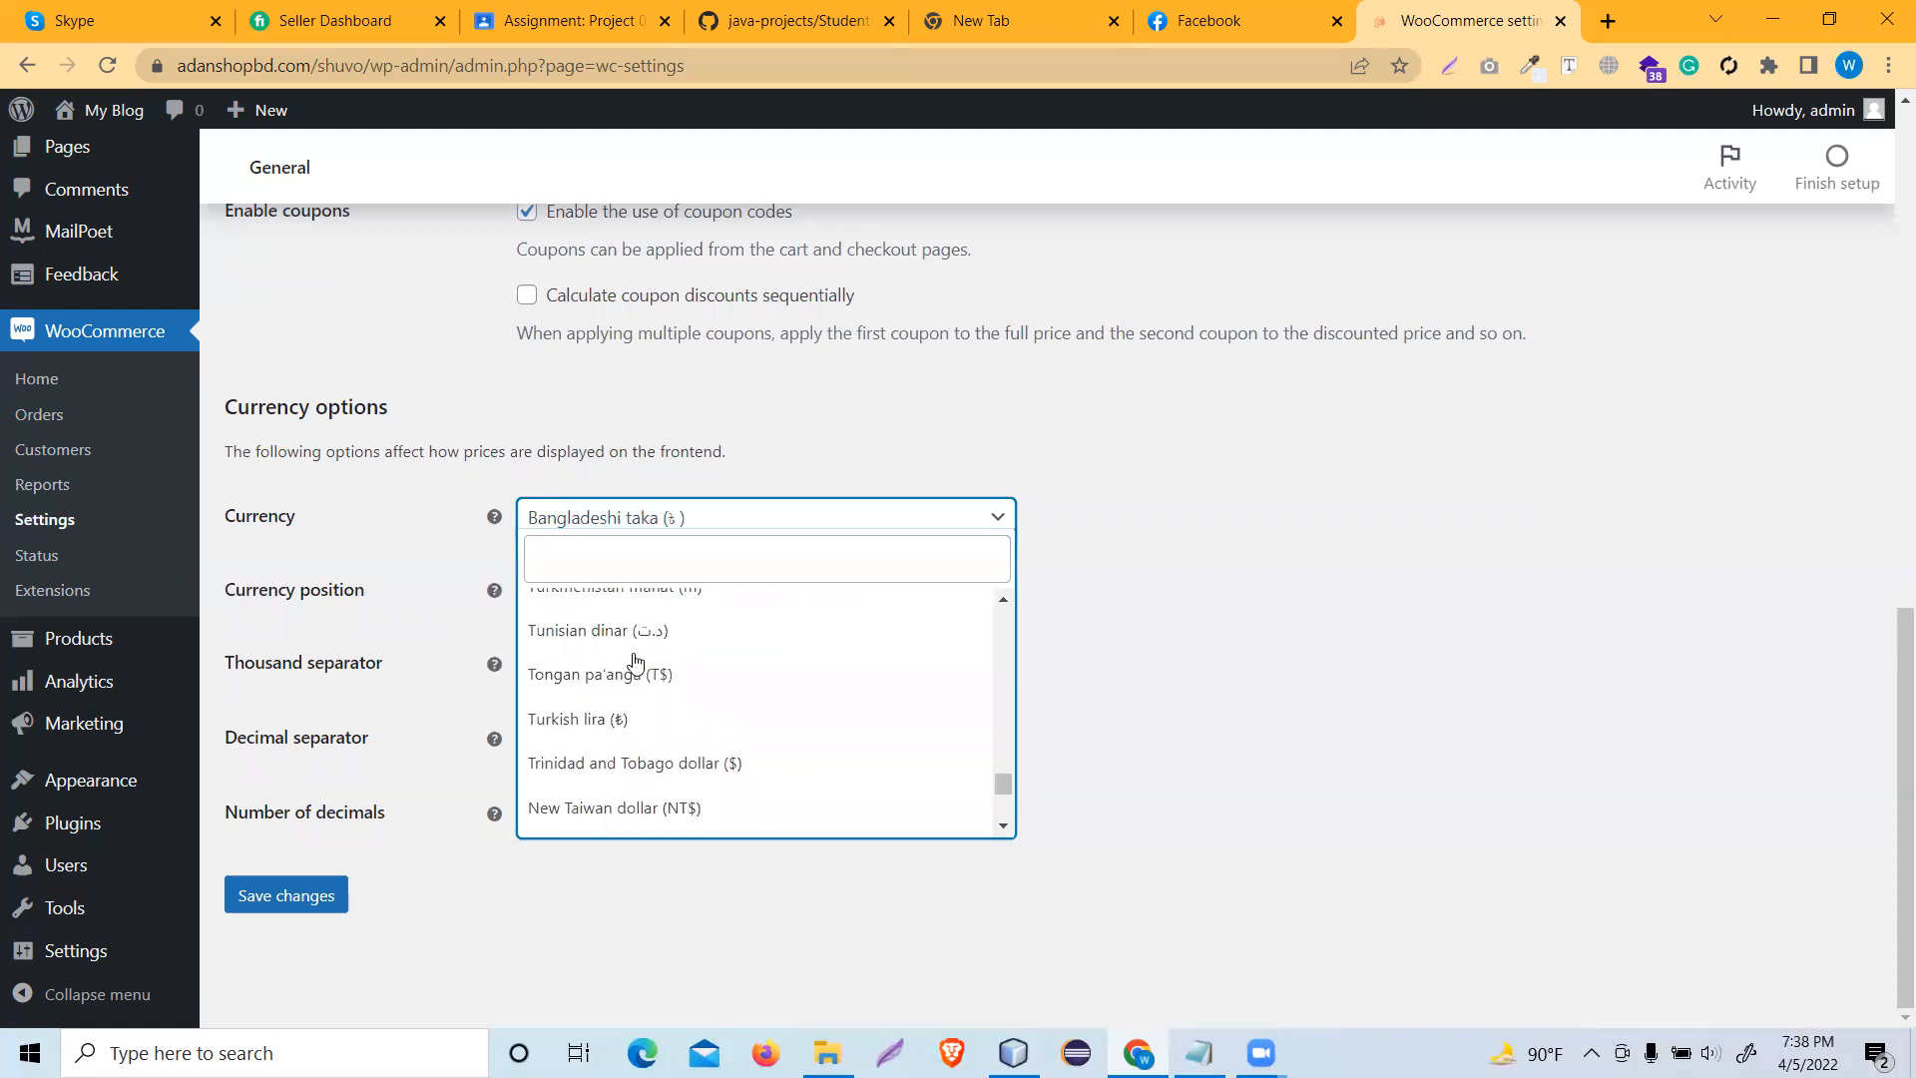
scroll(635, 661, "down", 5)
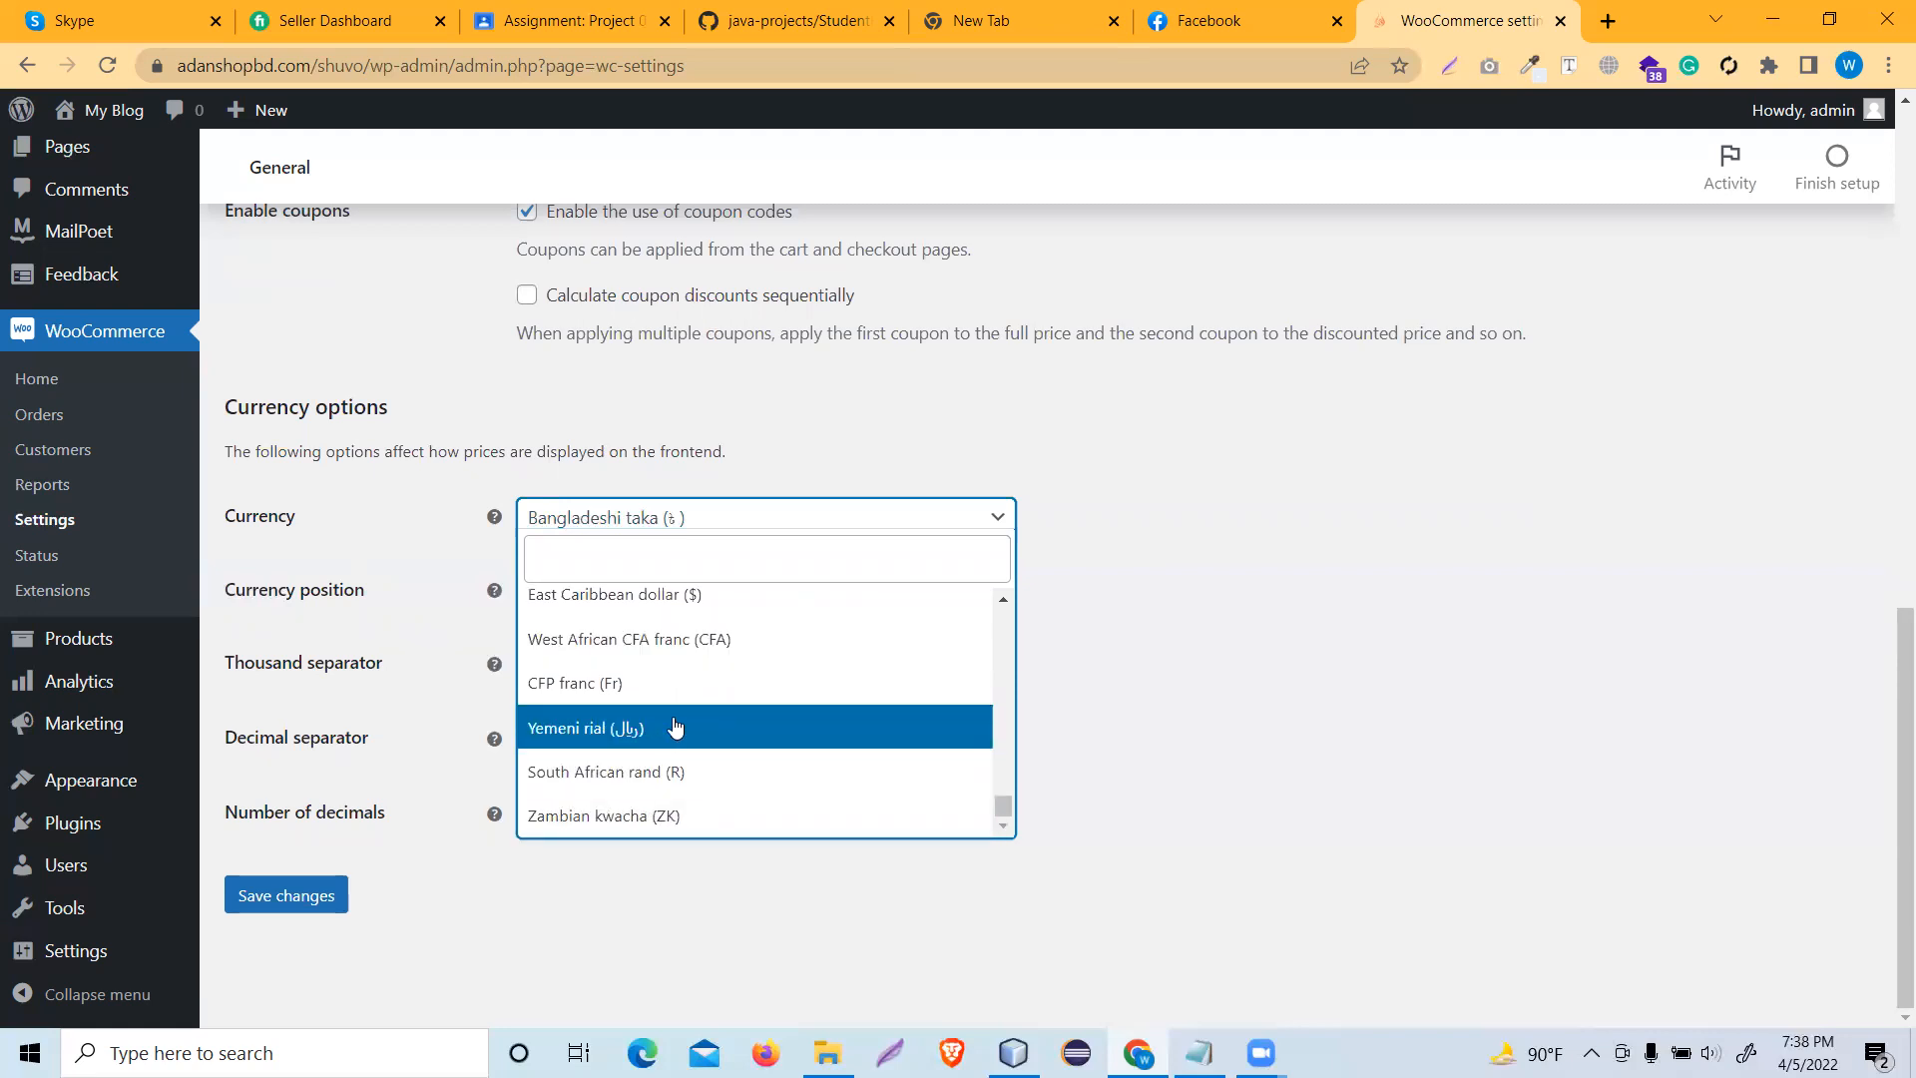
scroll(665, 675, "up", 1)
scroll(666, 675, "up", 5)
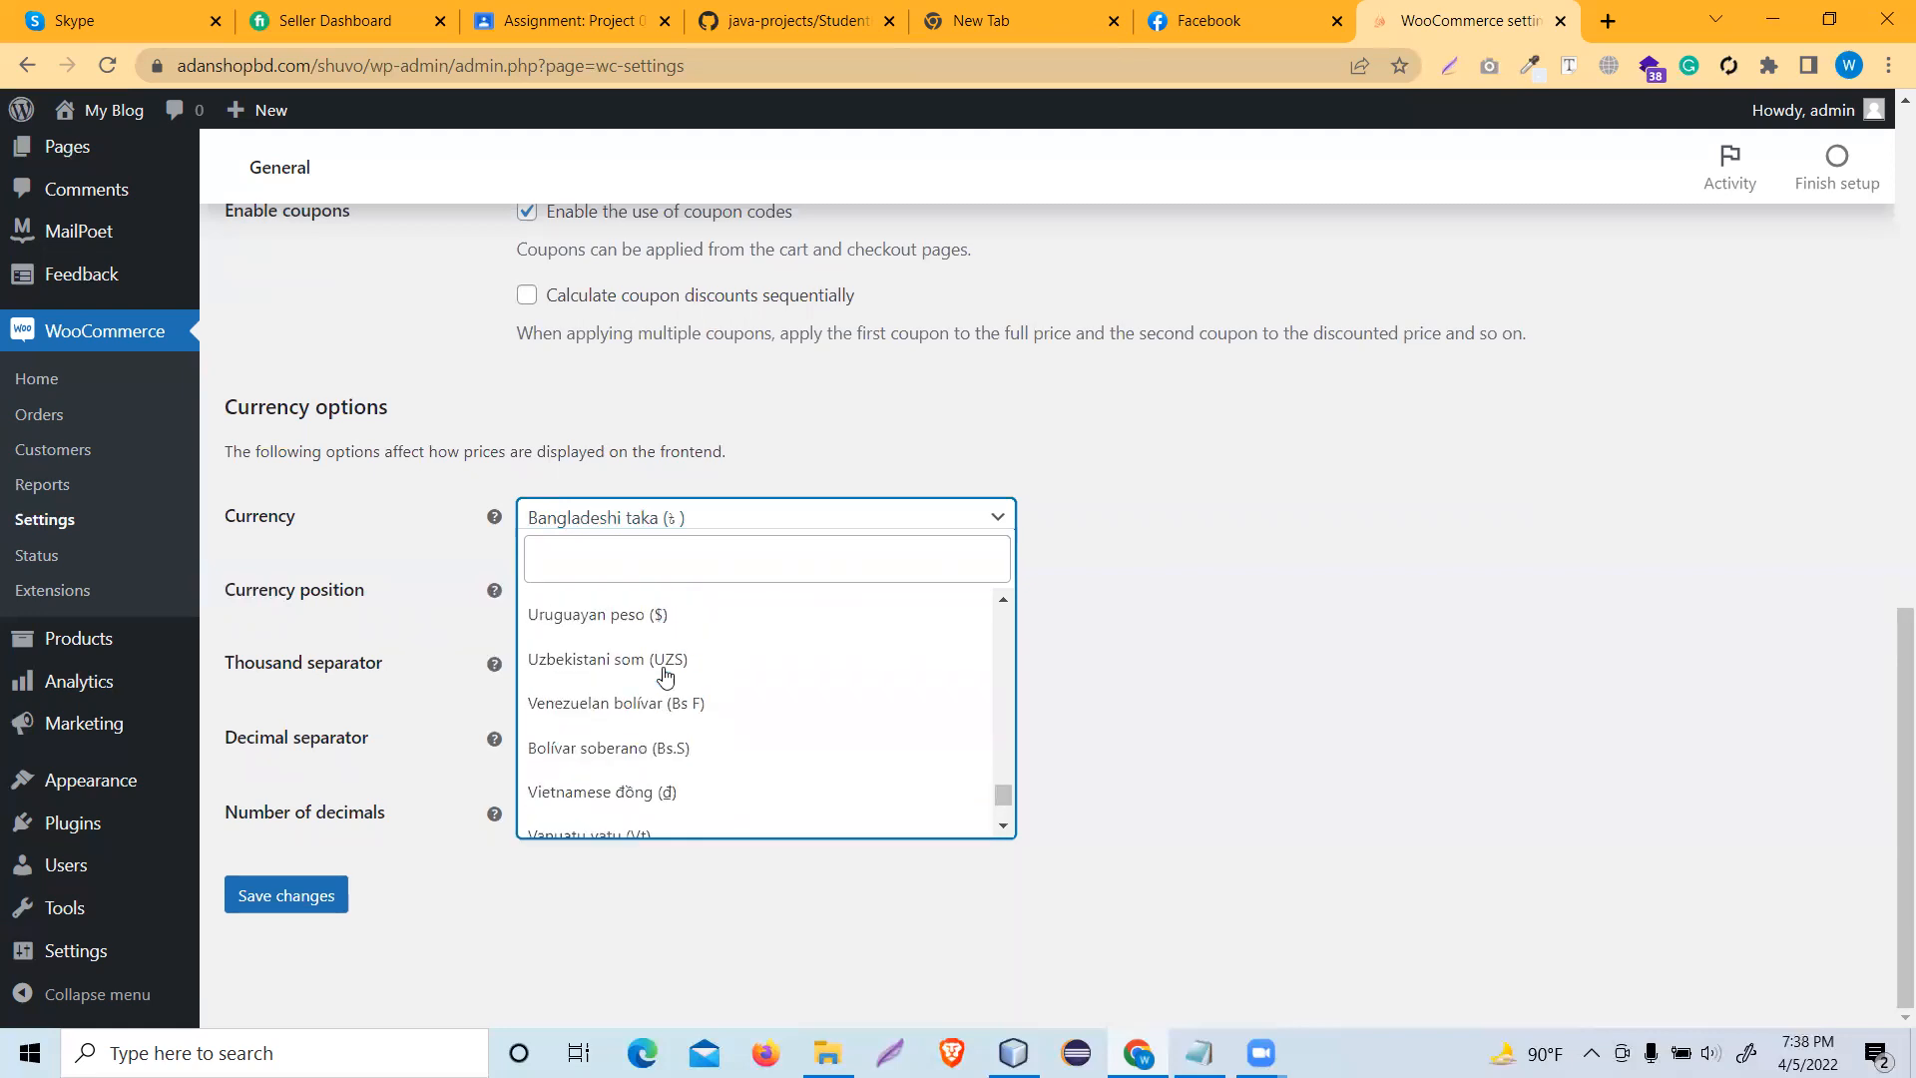
scroll(666, 675, "up", 1)
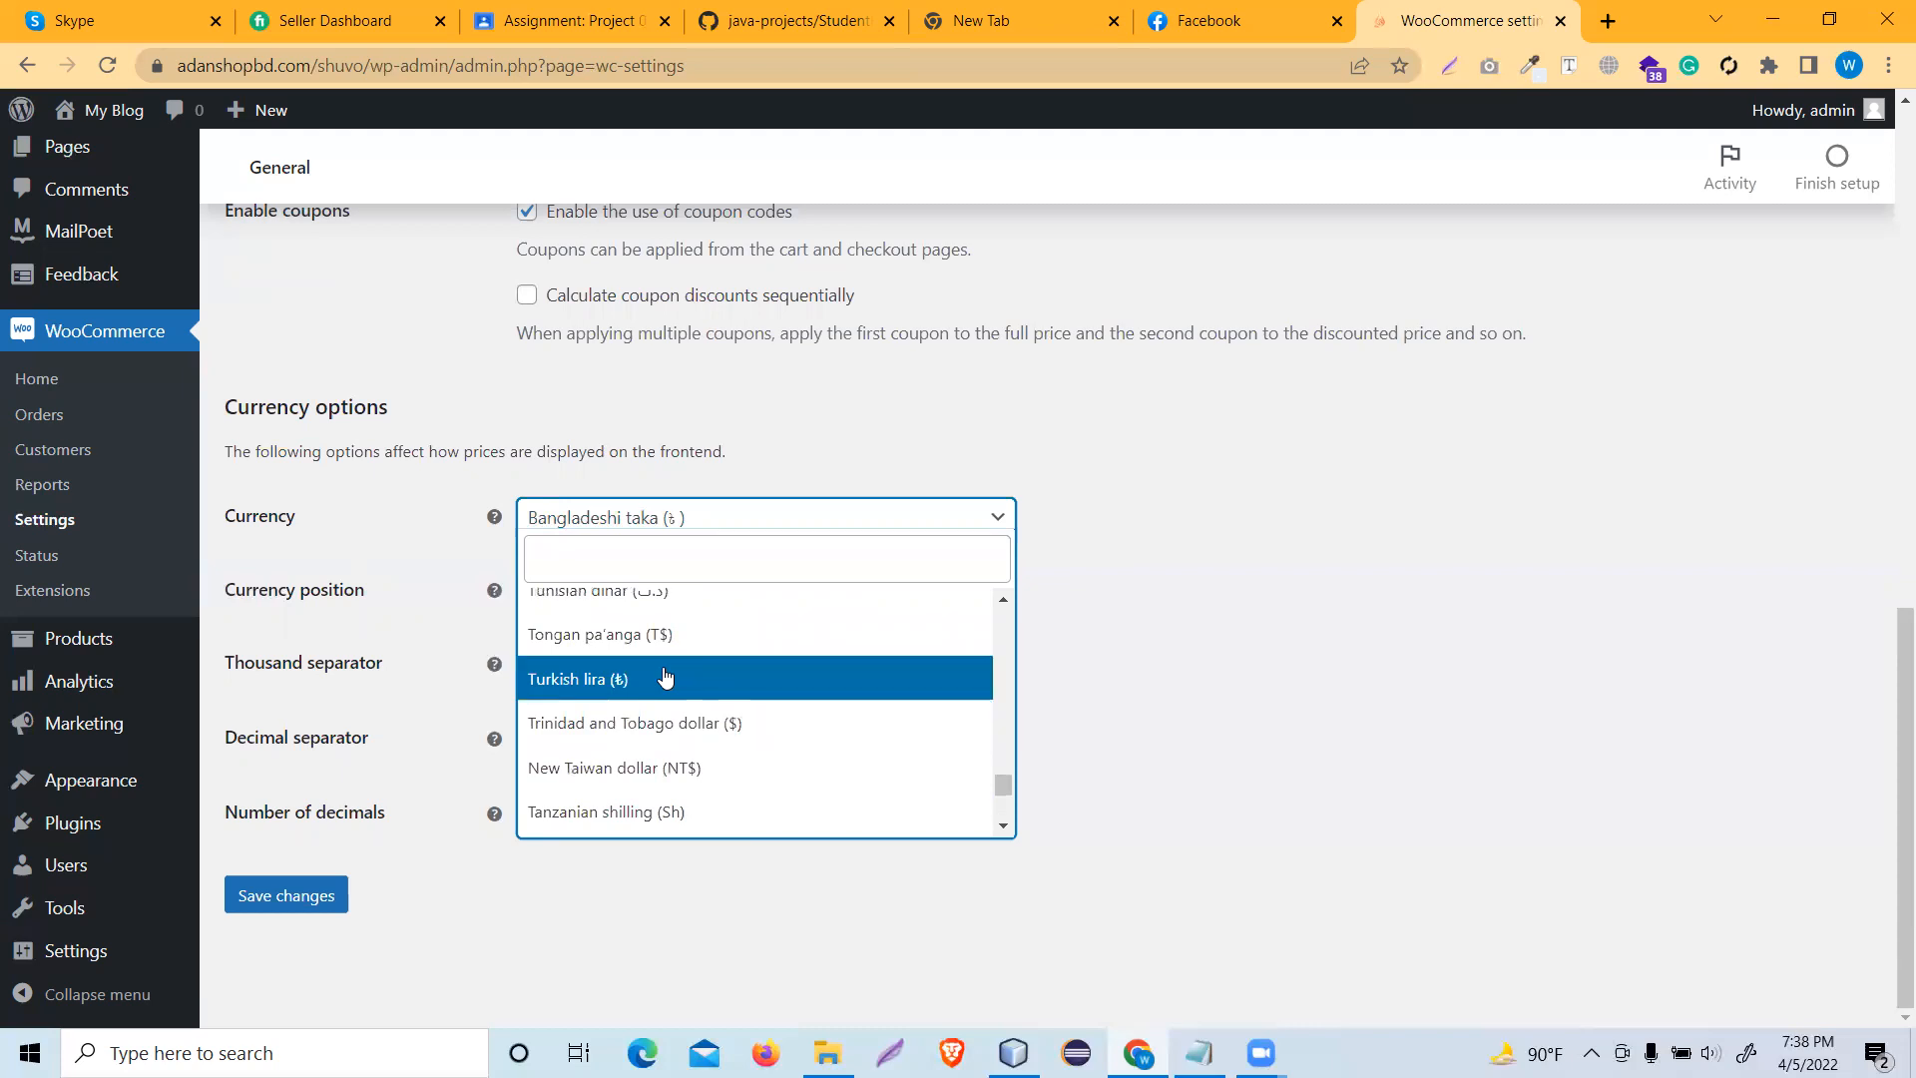
scroll(665, 675, "down", 2)
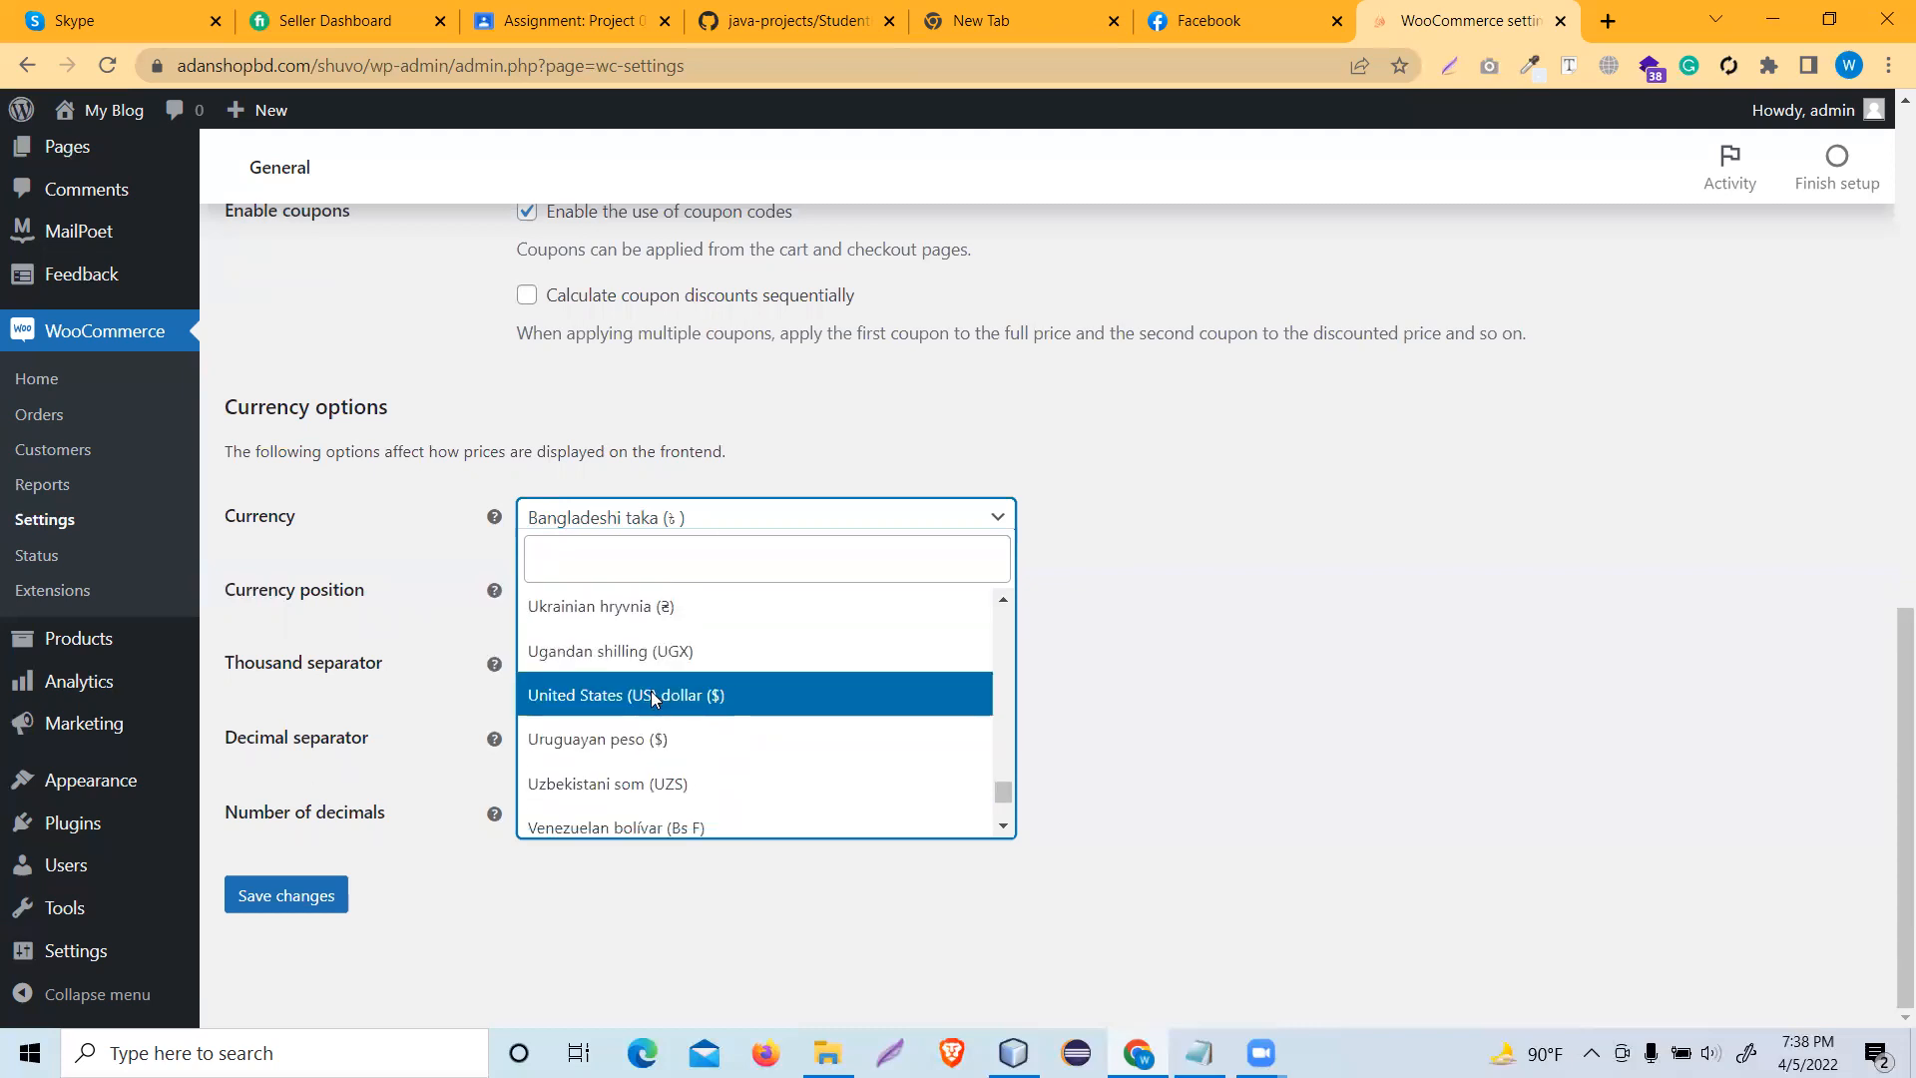
left_click(651, 695)
left_click(718, 604)
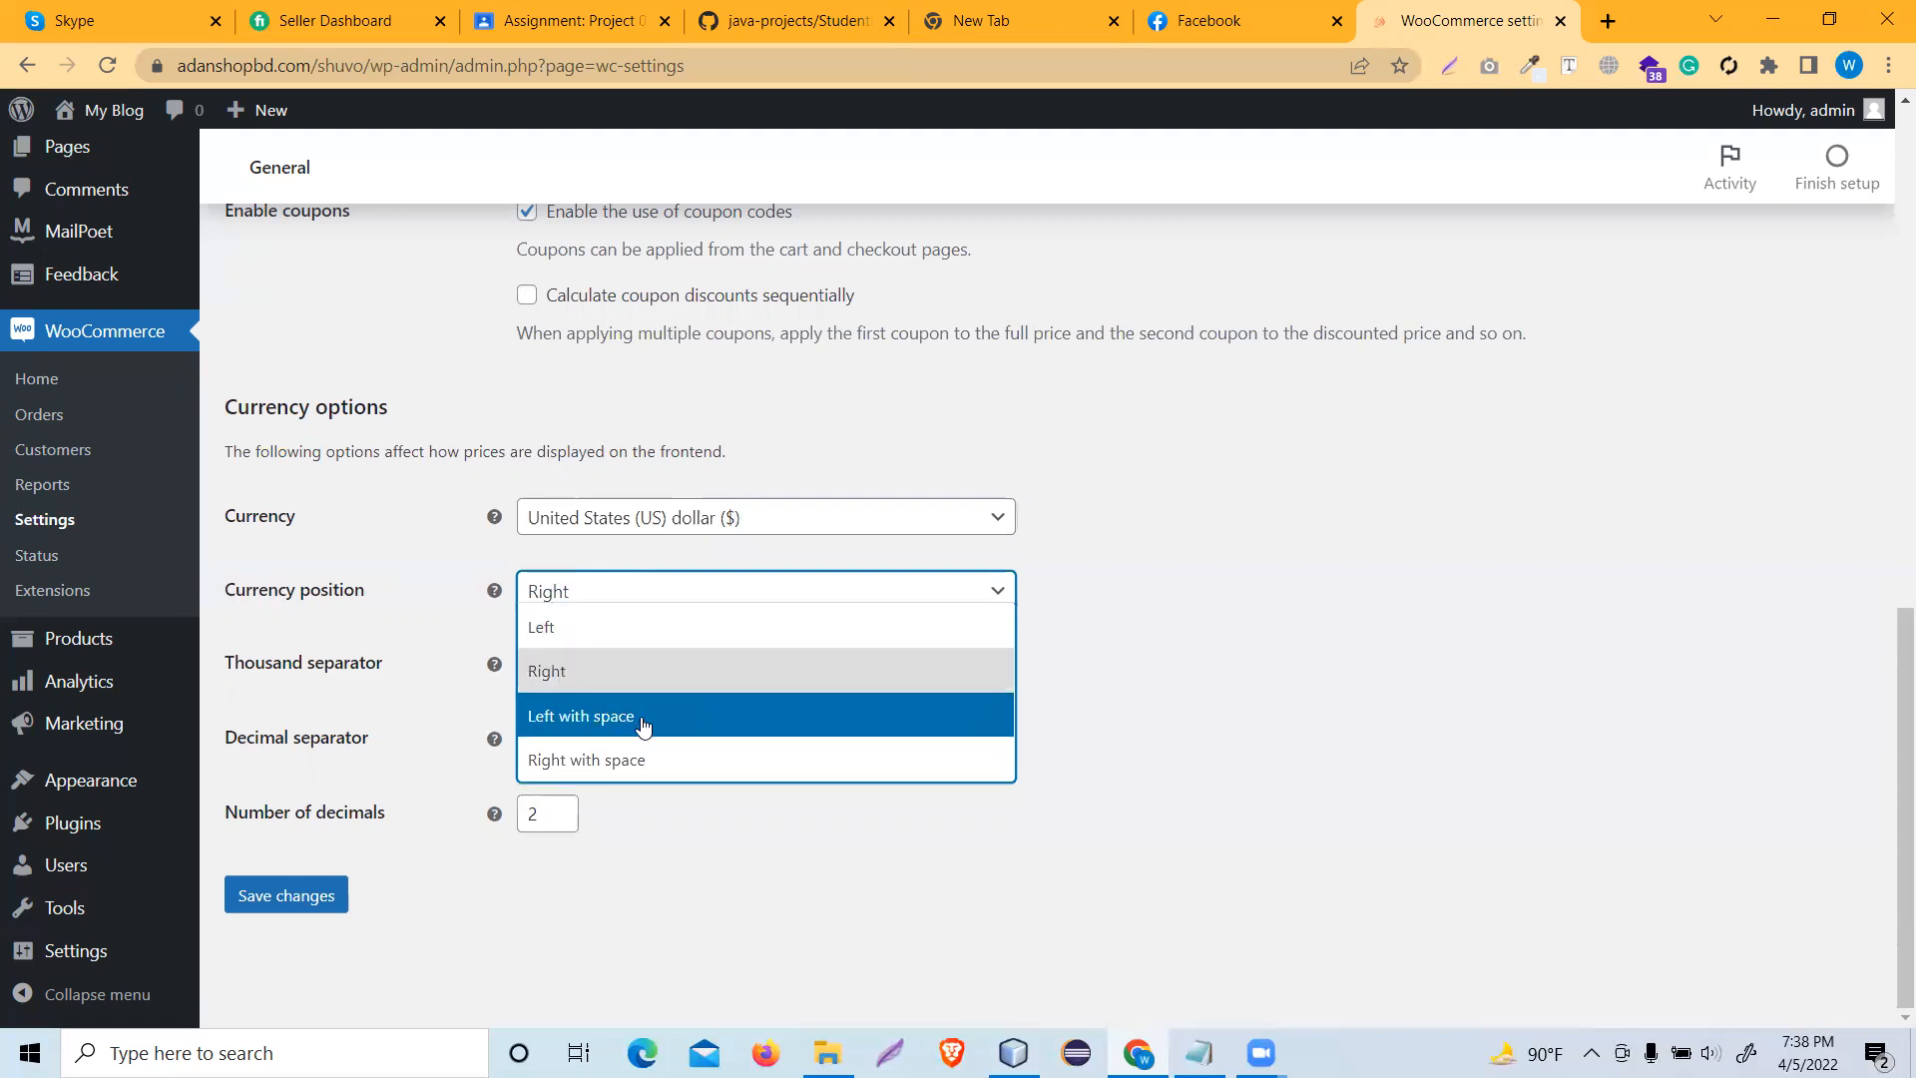
left_click(649, 638)
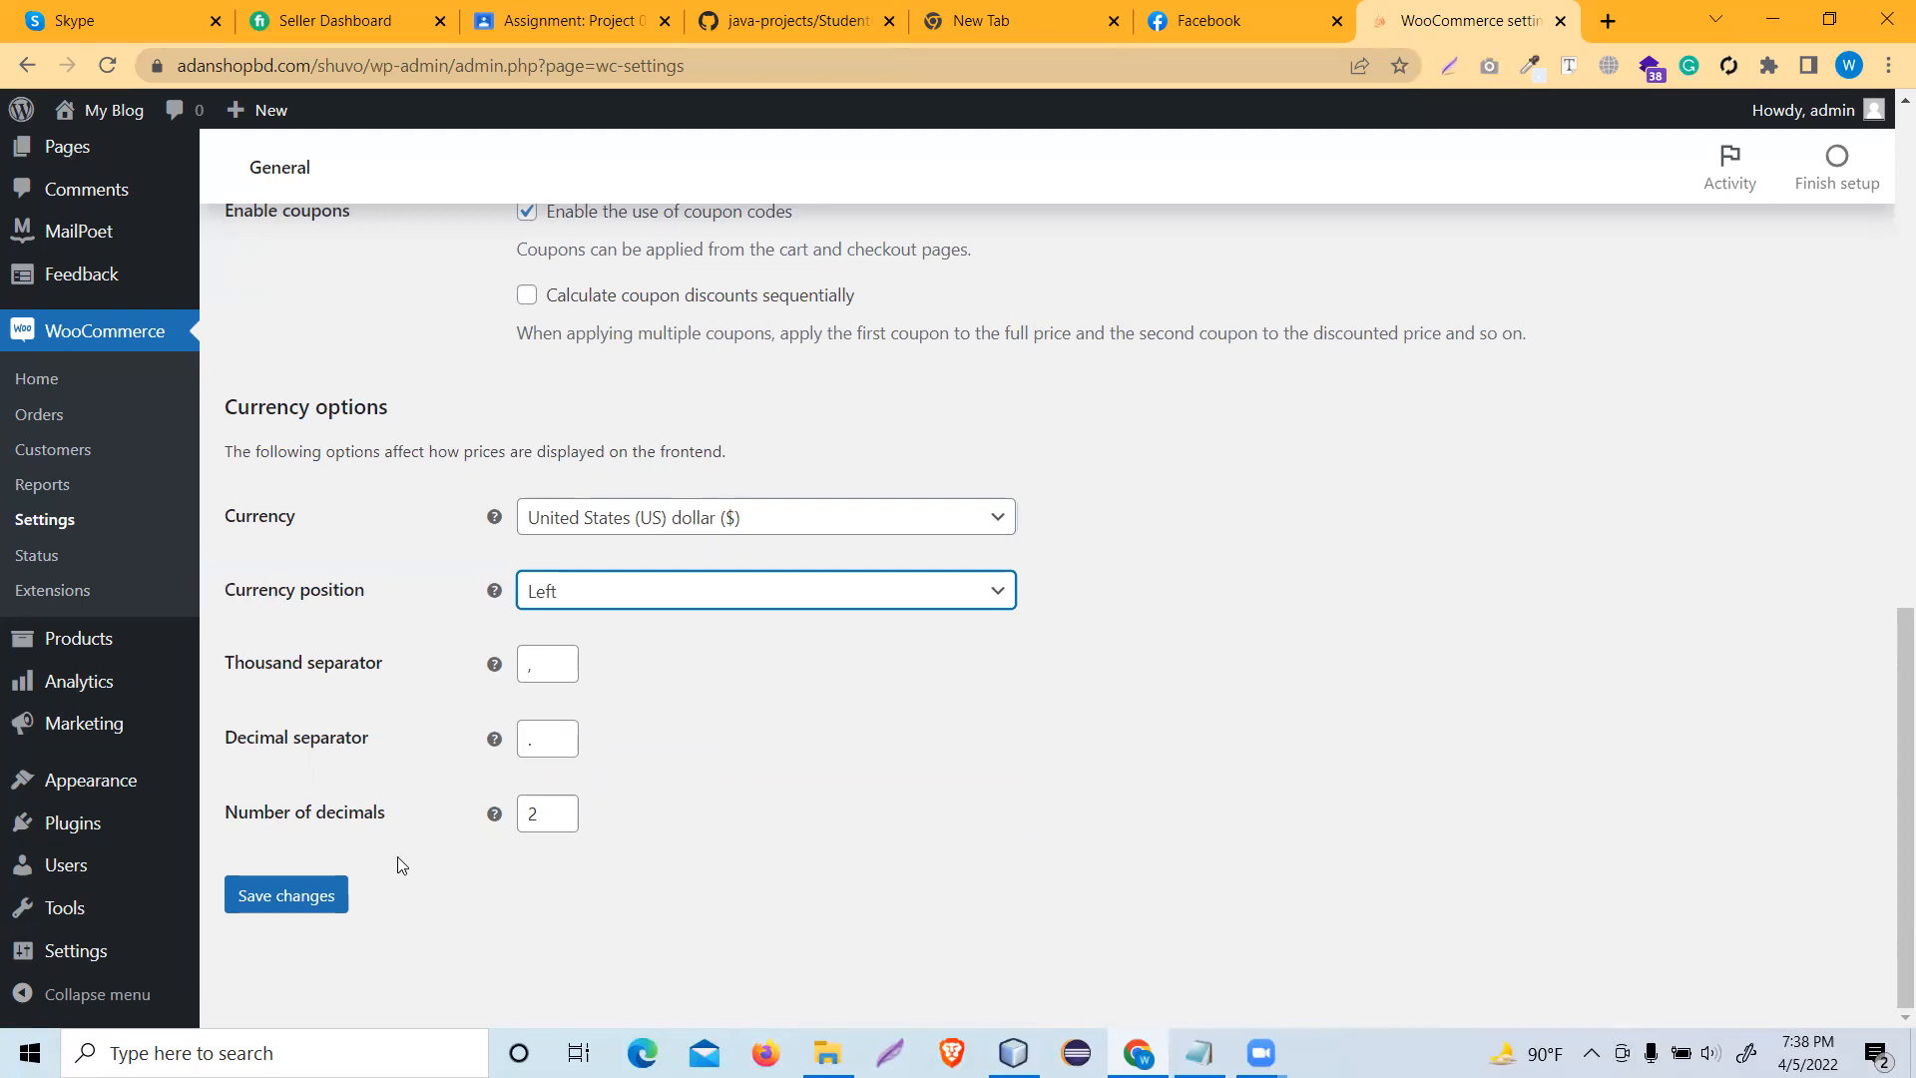
- Open the WooCommerce product settings and look over the shop page, measurement, review and rating options
scroll(661, 768, "up", 10)
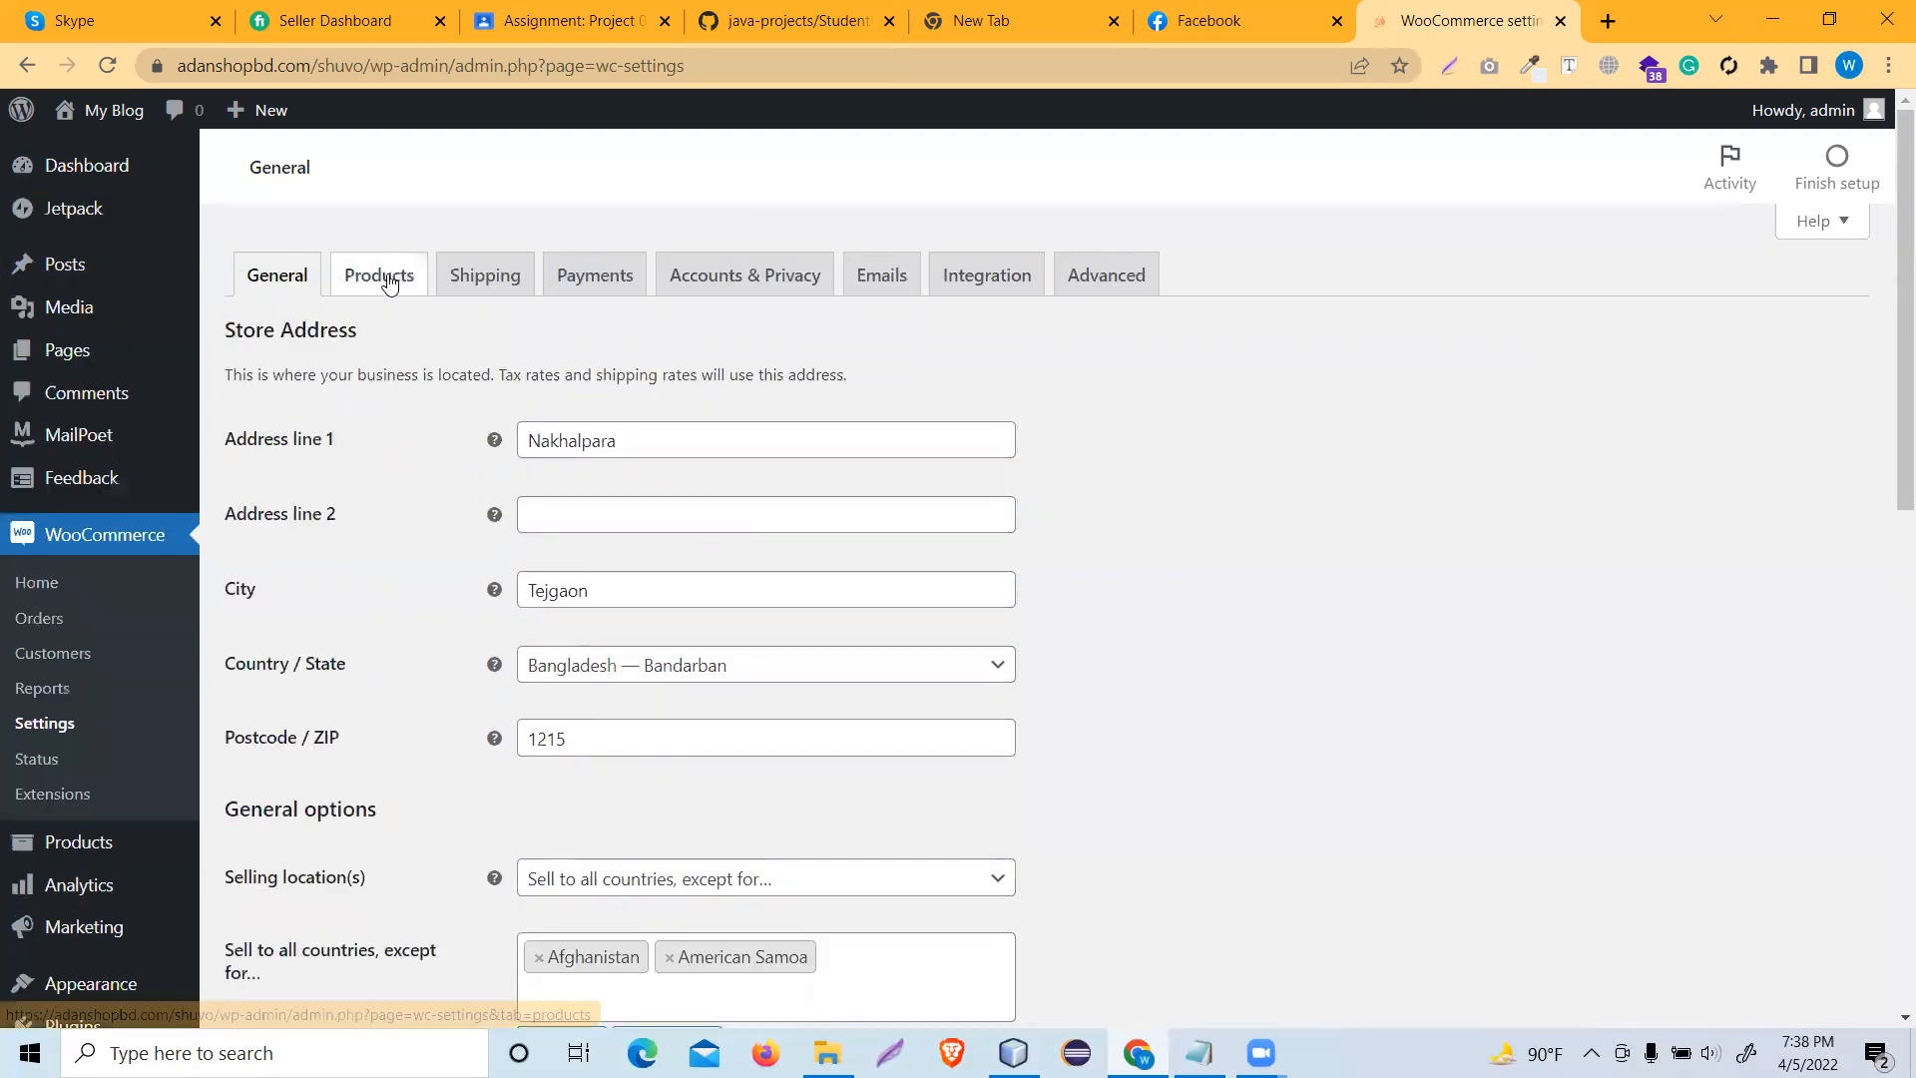
left_click(390, 275)
left_click(1076, 206)
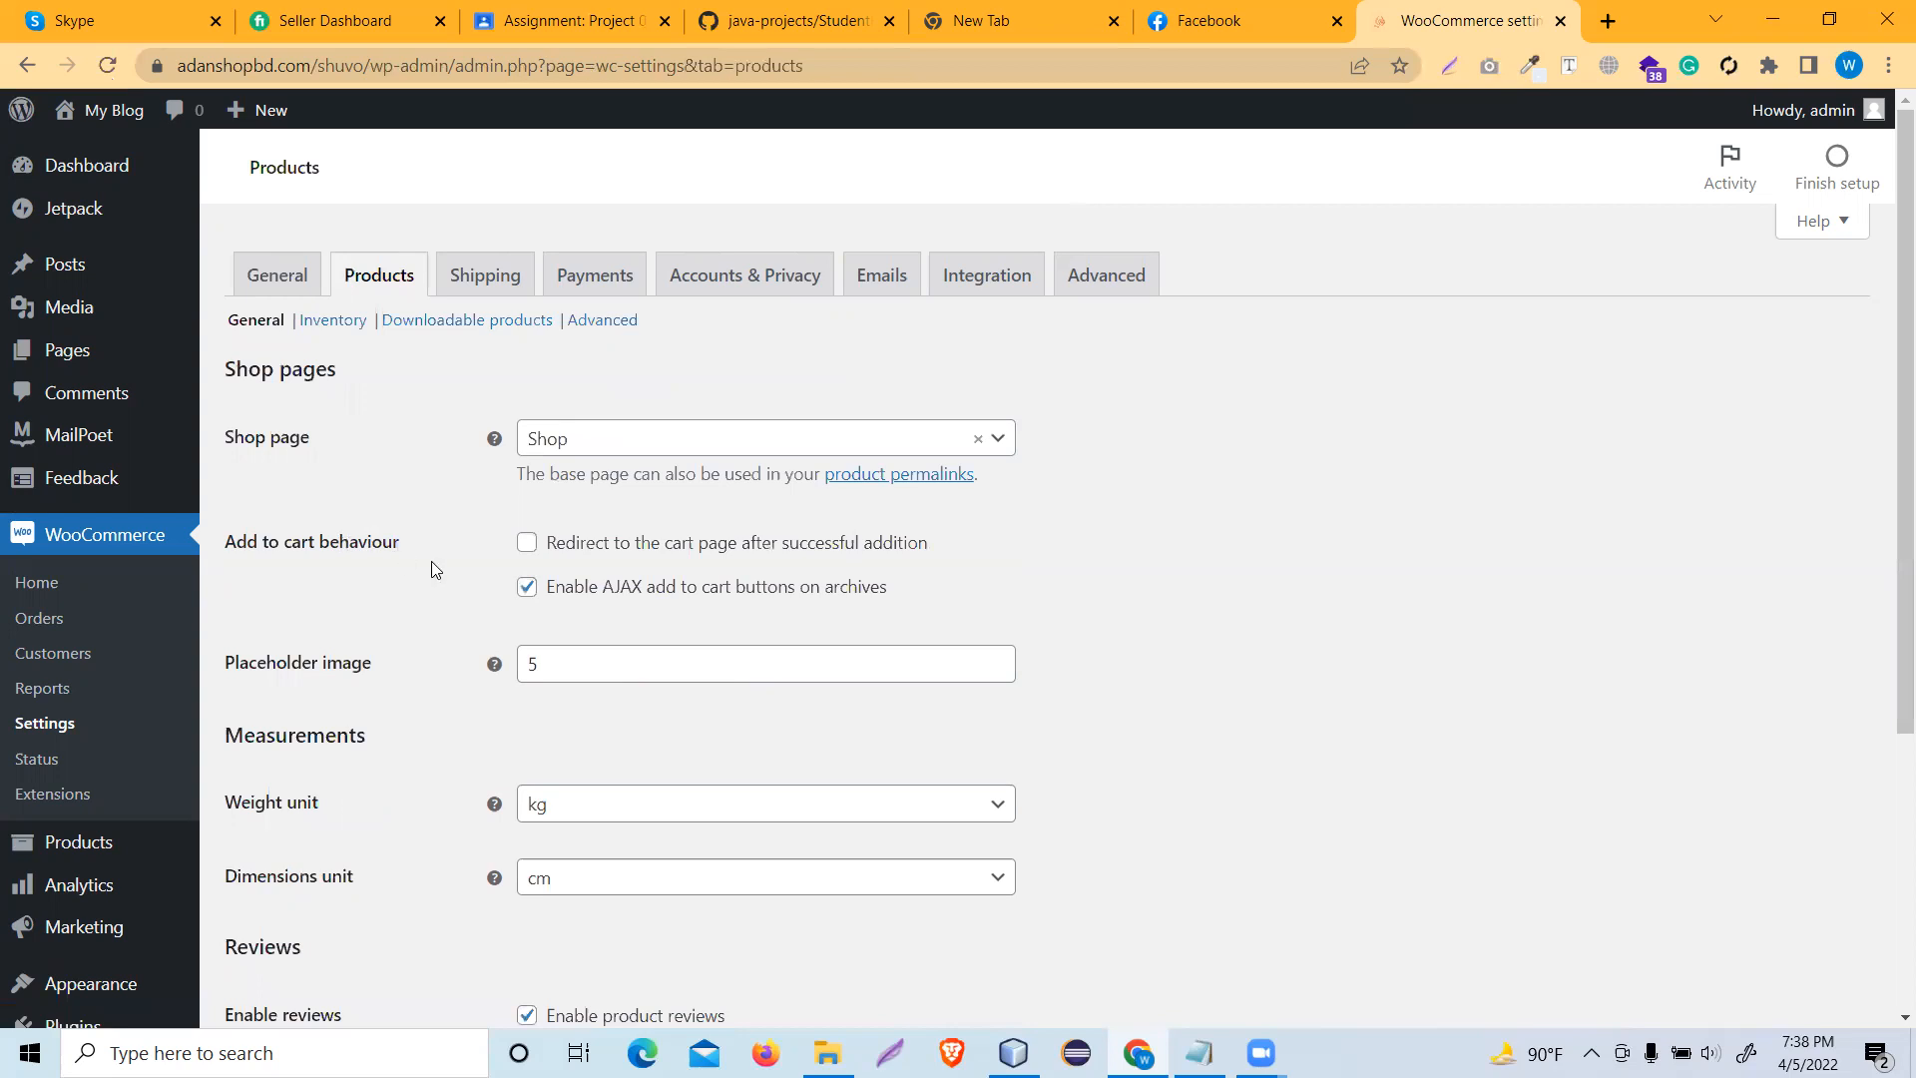
scroll(439, 565, "down", 4)
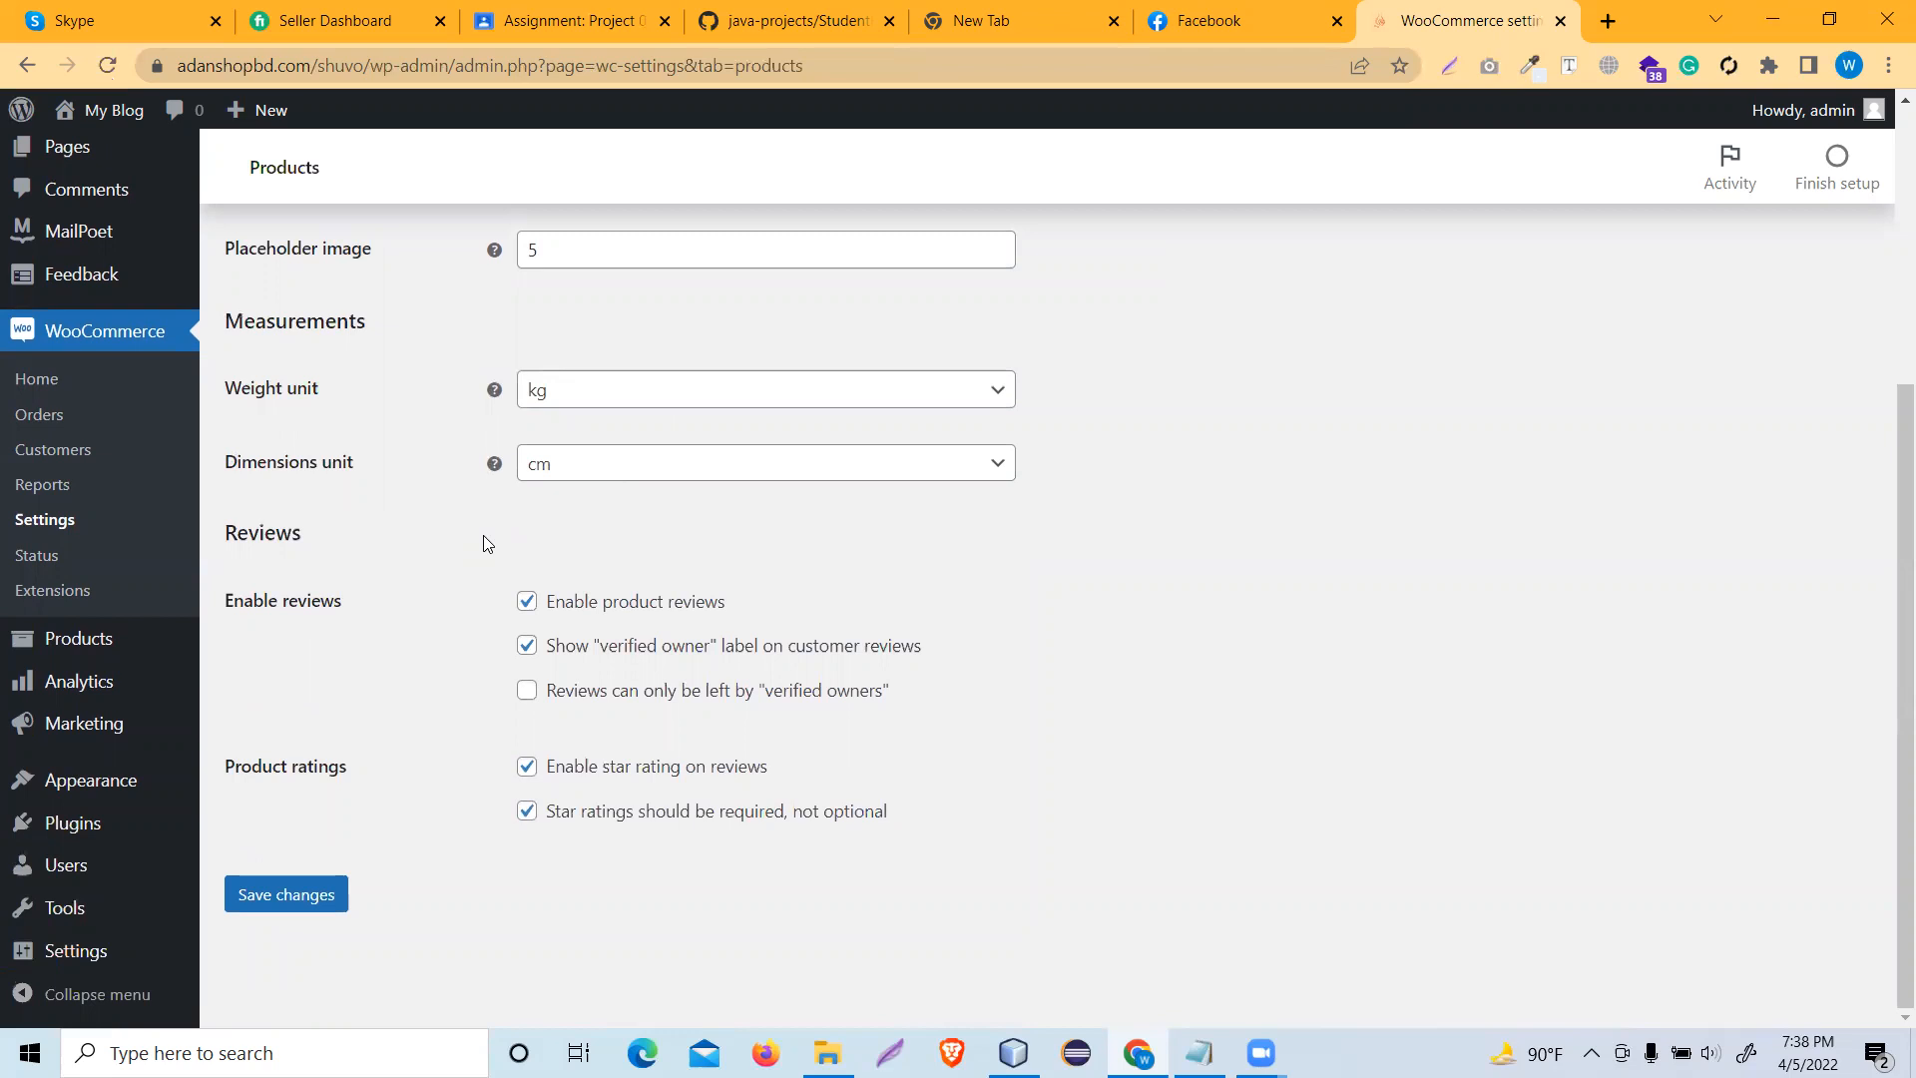
scroll(484, 542, "up", 4)
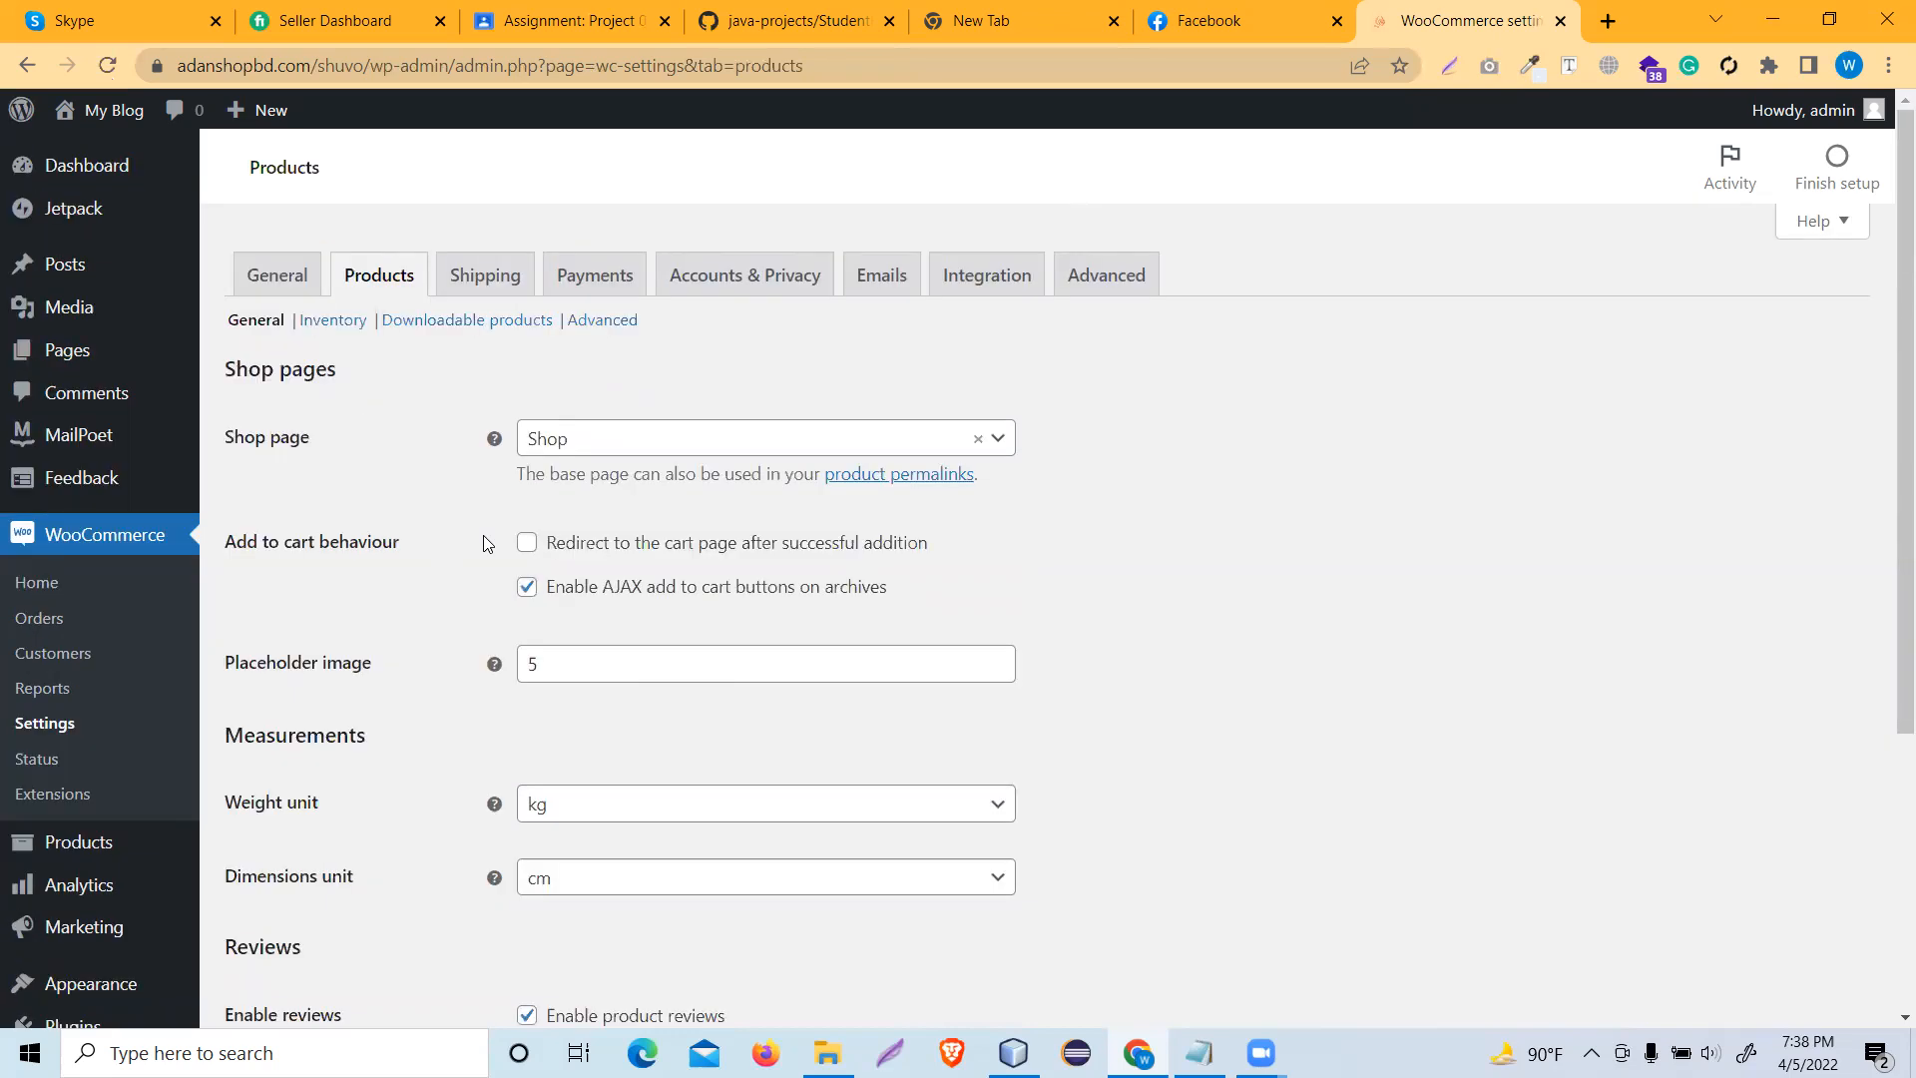
scroll(486, 543, "down", 4)
scroll(486, 543, "up", 4)
scroll(218, 557, "down", 4)
scroll(379, 507, "up", 4)
- Open the WooCommerce shipping settings and read through the shipping zones and recommended shipping solutions
left_click(520, 277)
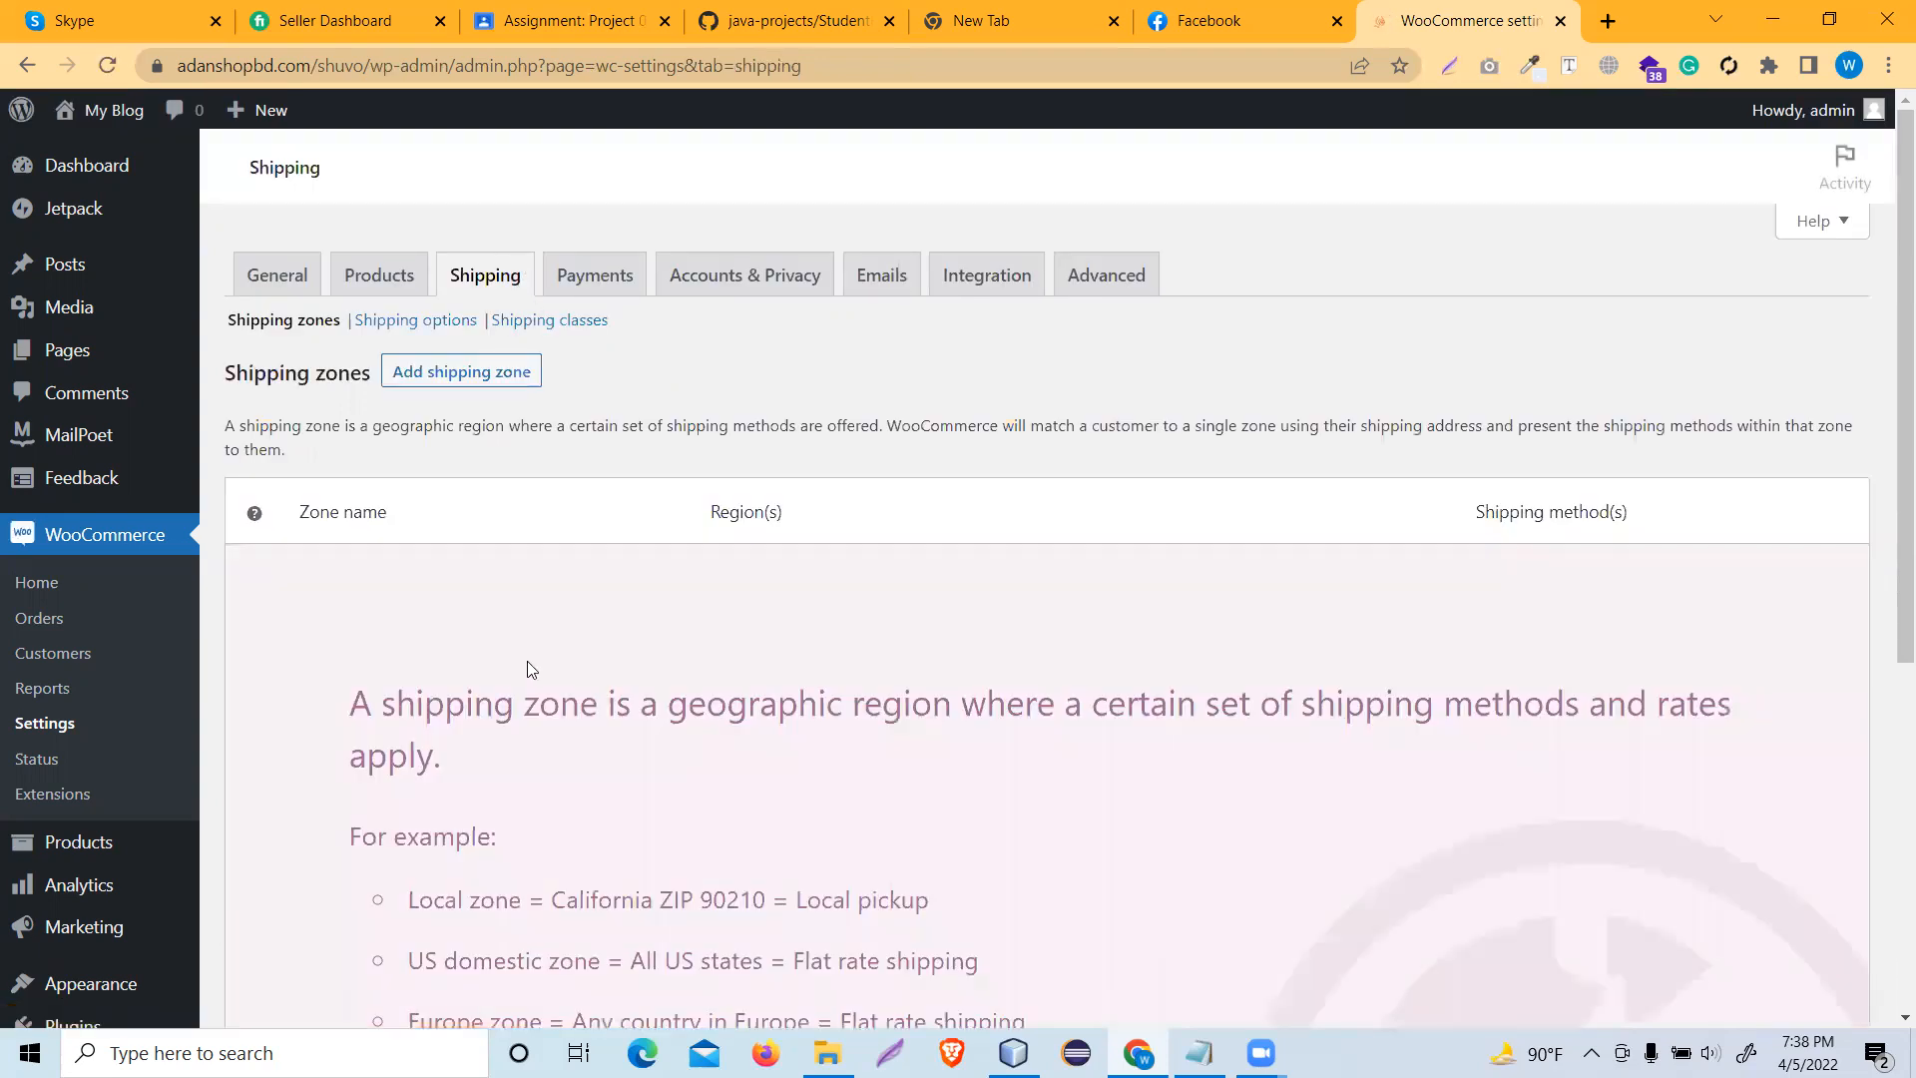
scroll(885, 585, "down", 5)
scroll(896, 574, "up", 5)
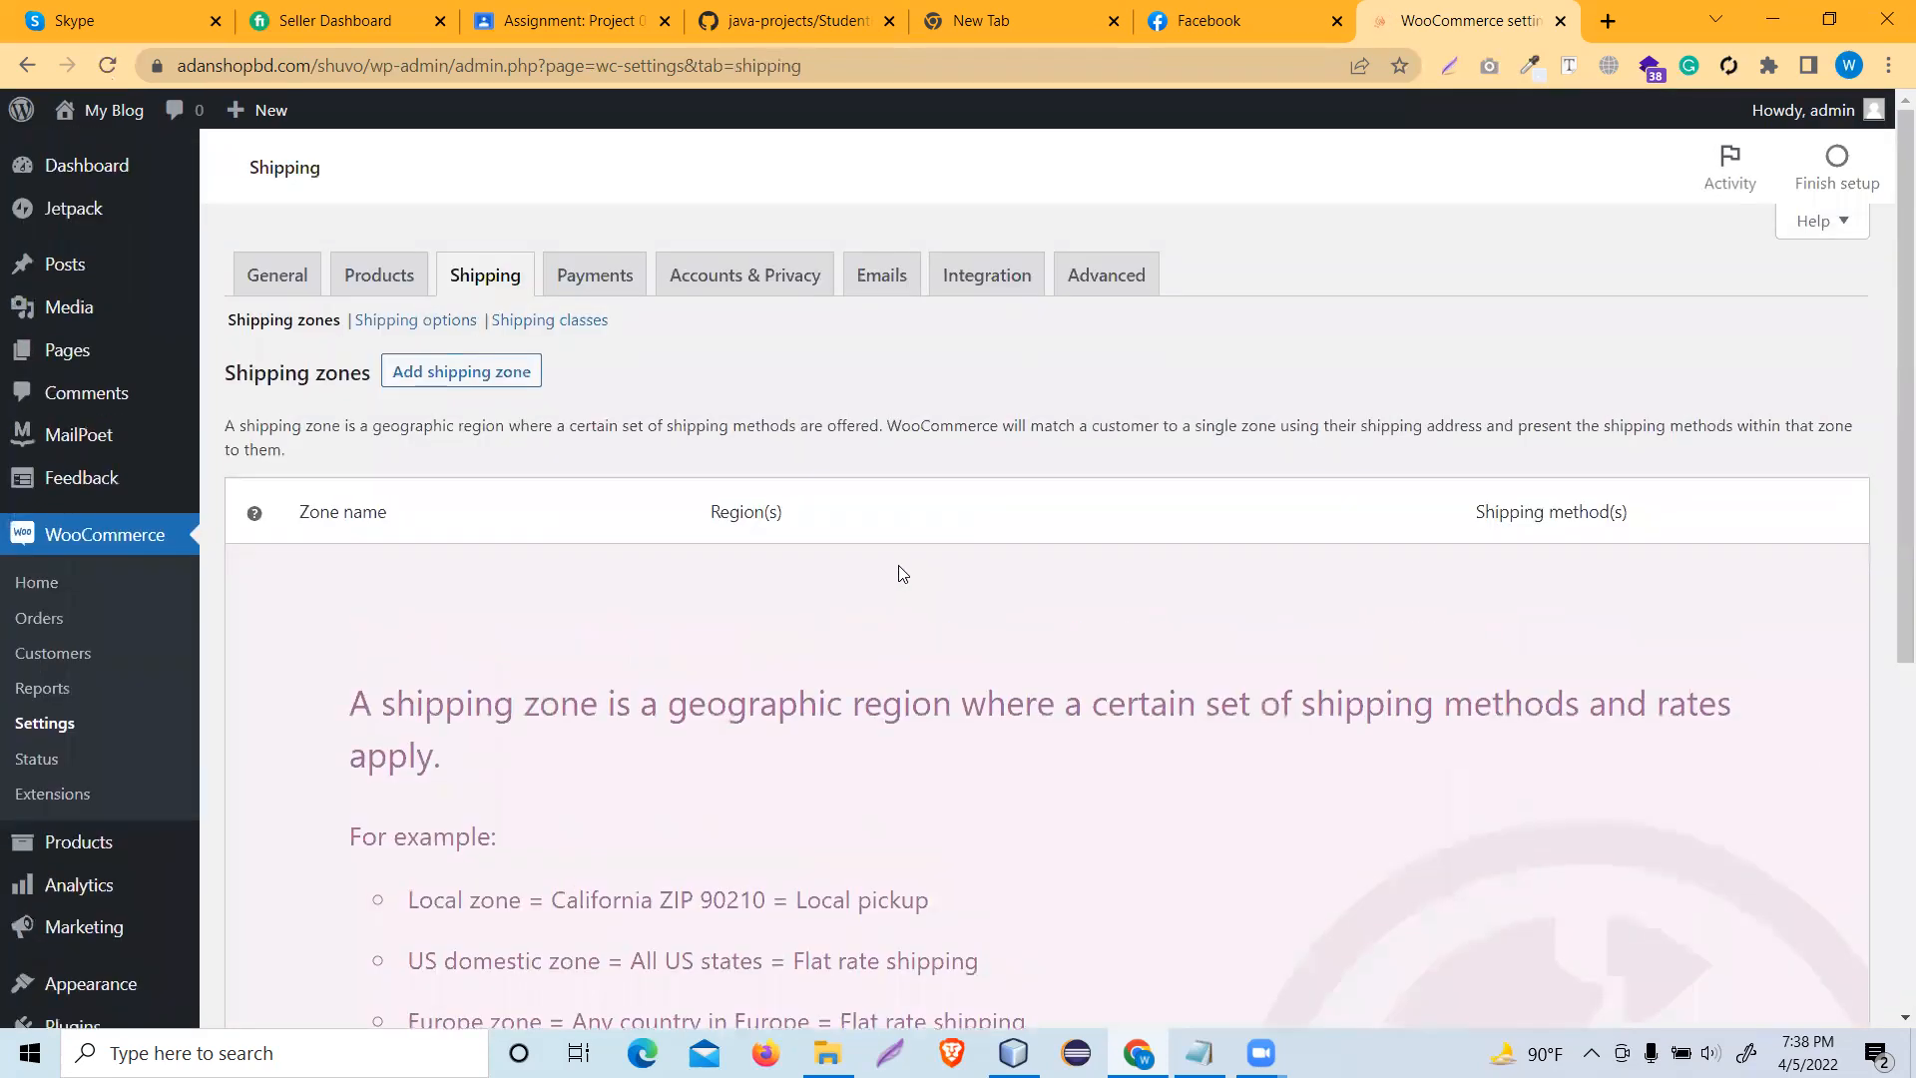
left_click_drag(827, 521, 626, 519)
left_click(629, 518)
scroll(639, 513, "down", 6)
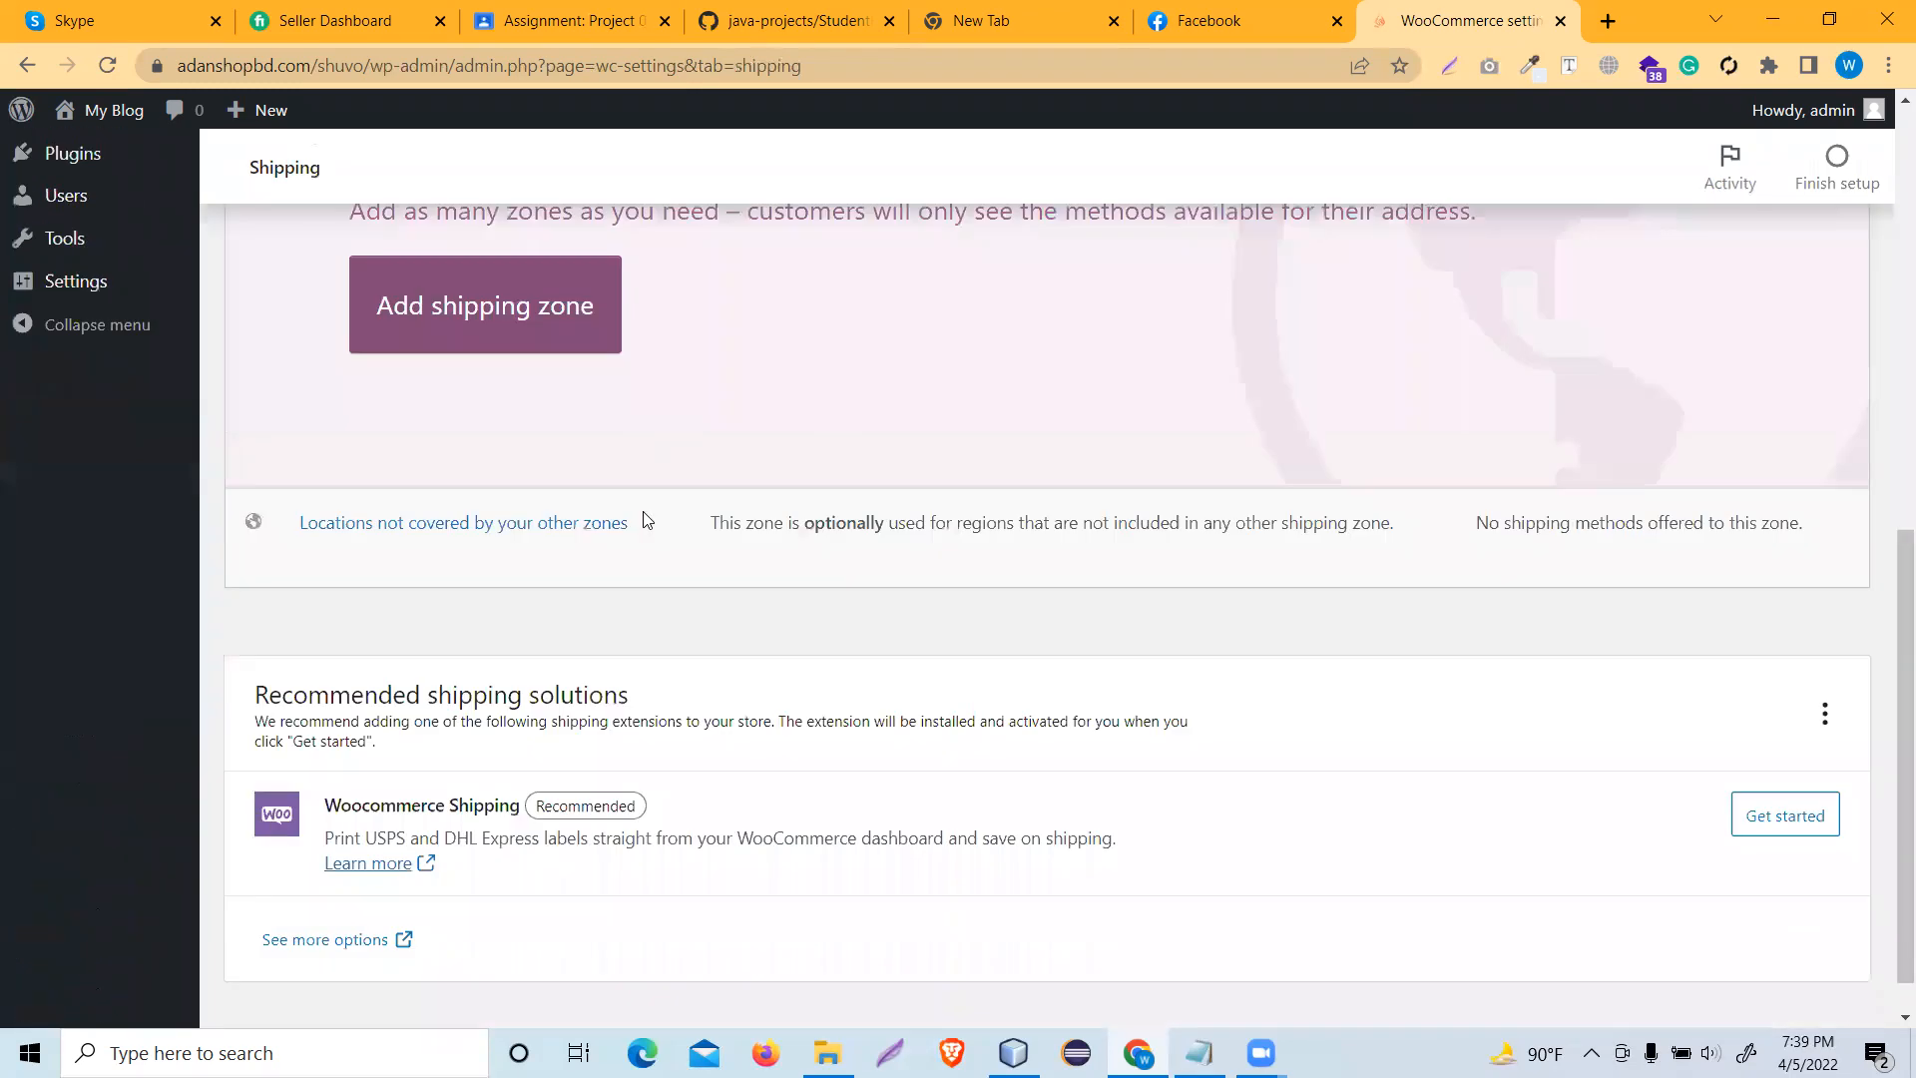
scroll(675, 491, "up", 6)
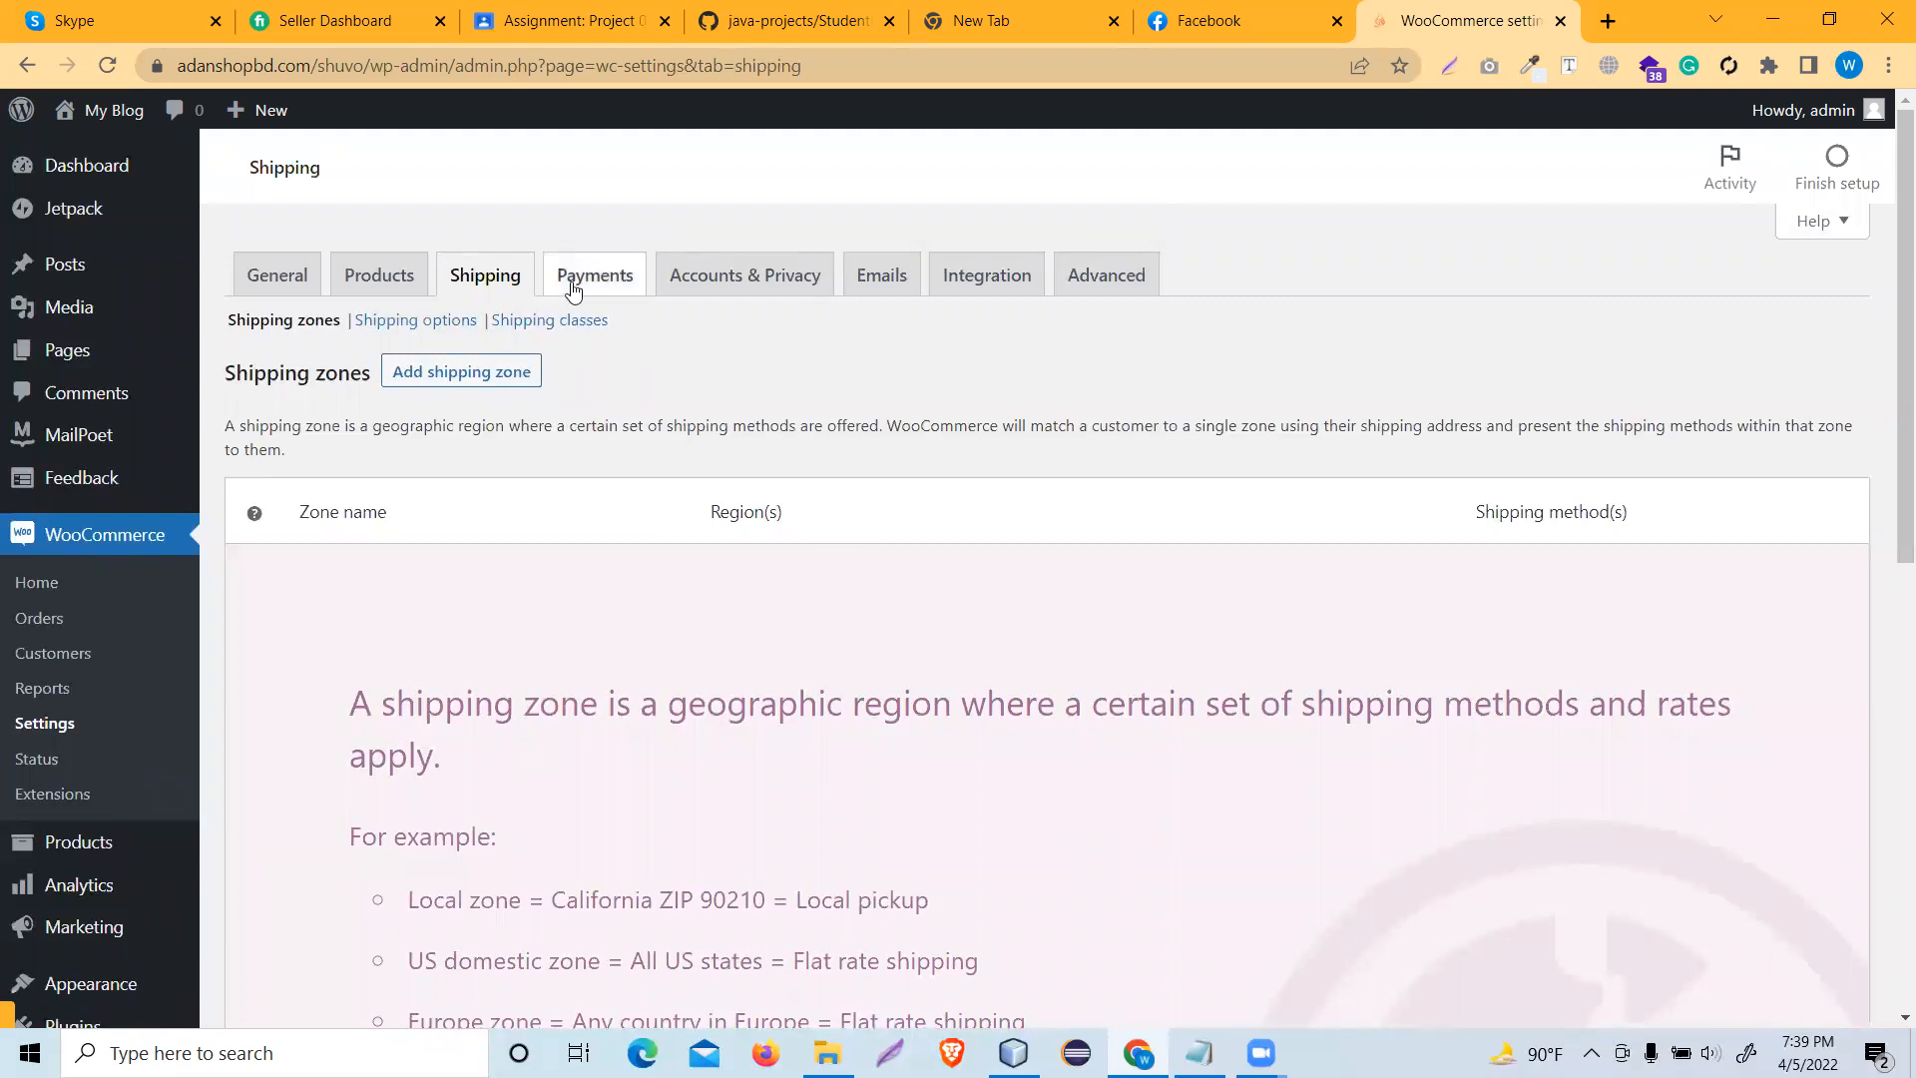
- Enable the check payments, direct bank transfer and cash on delivery methods in the payment settings
left_click(582, 284)
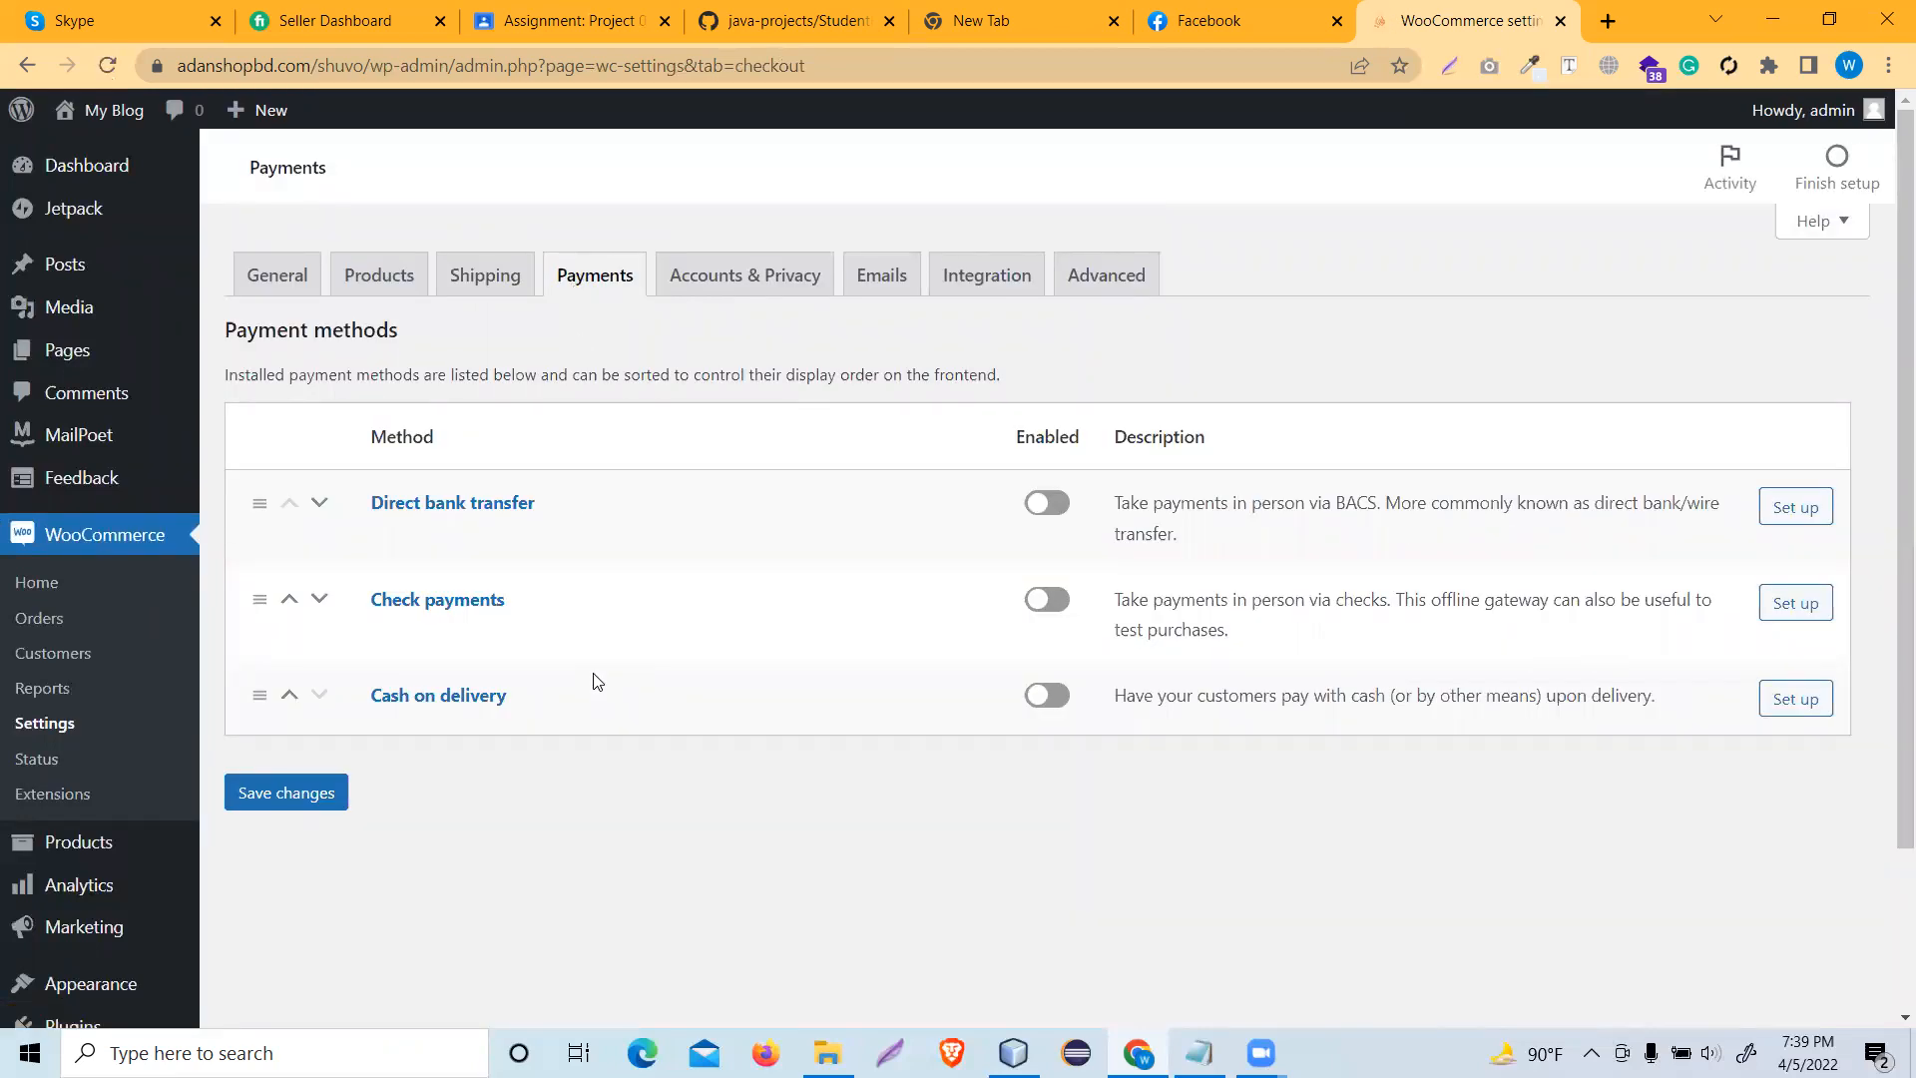
left_click(1059, 596)
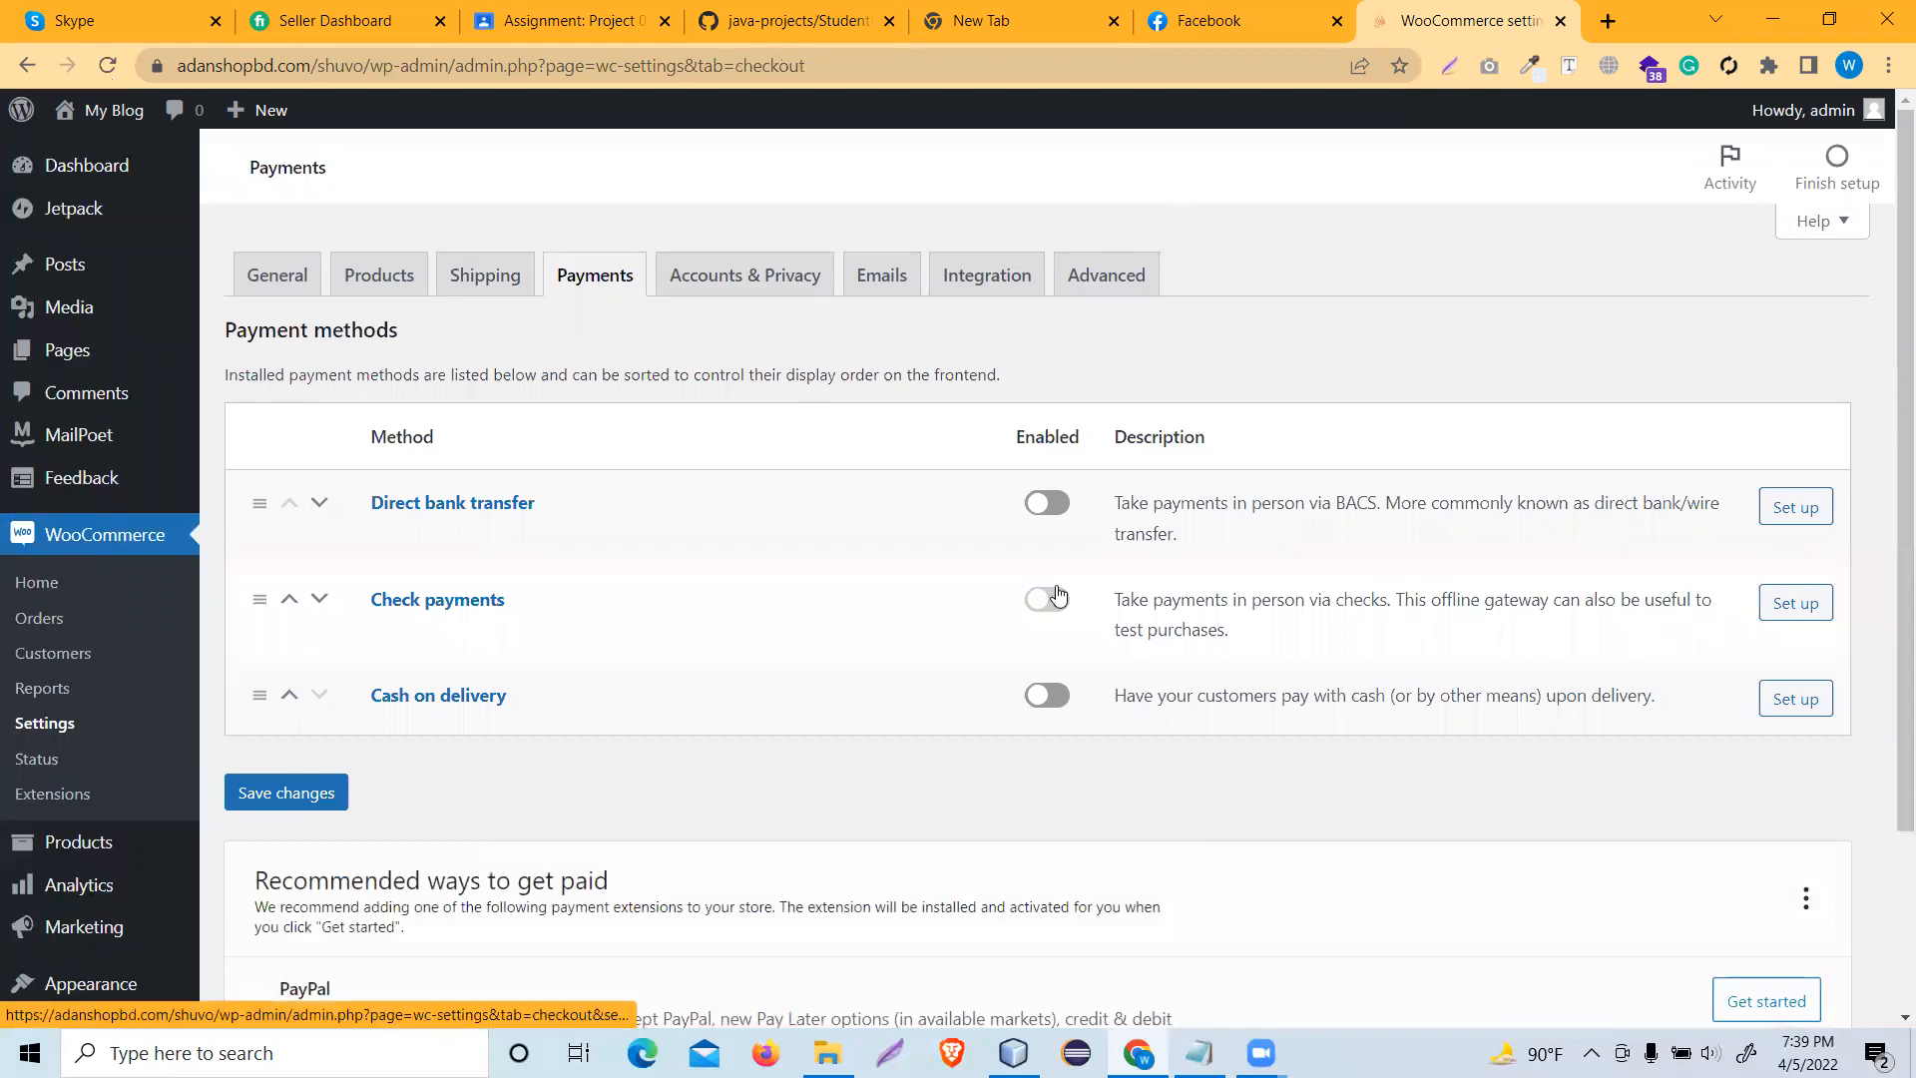
left_click(1057, 511)
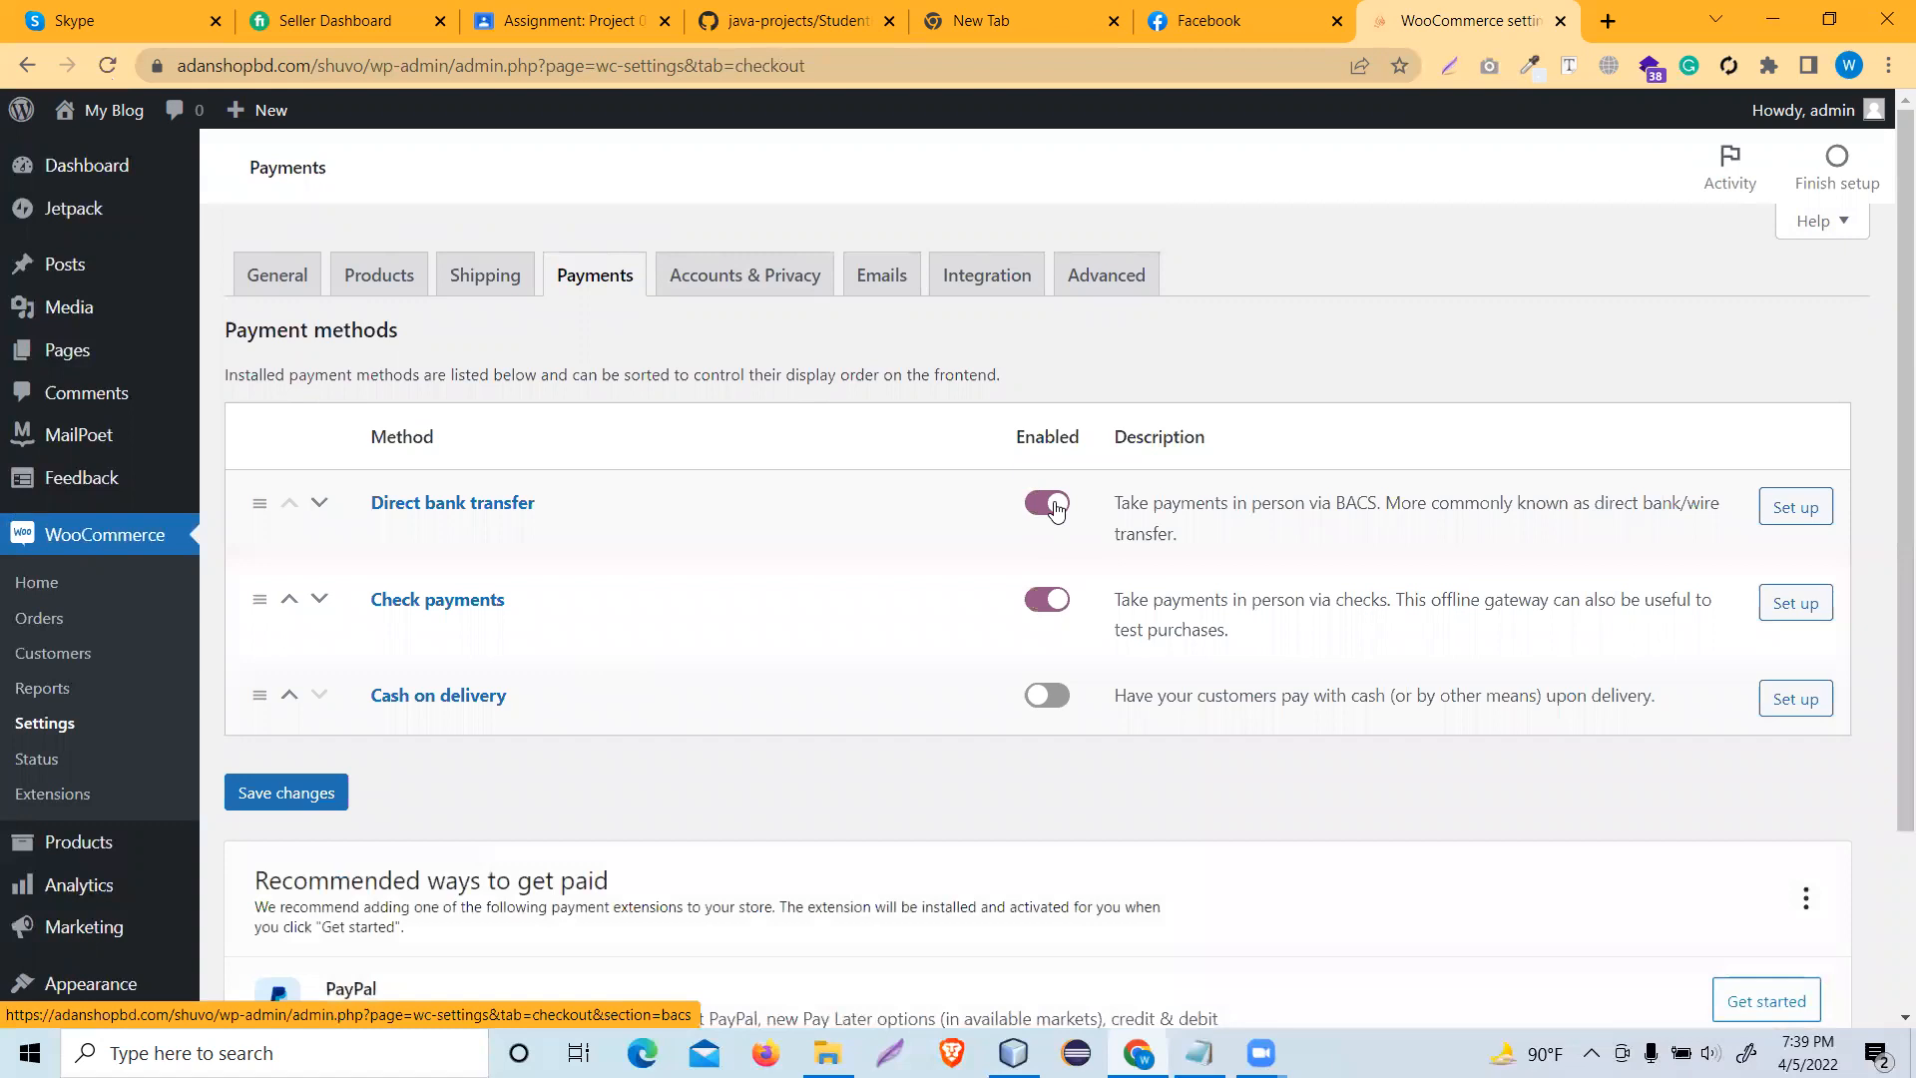
left_click(1064, 701)
- Review the payment methods and the recommended PayPal extension, and open the Accounts & Privacy settings
scroll(665, 571, "down", 2)
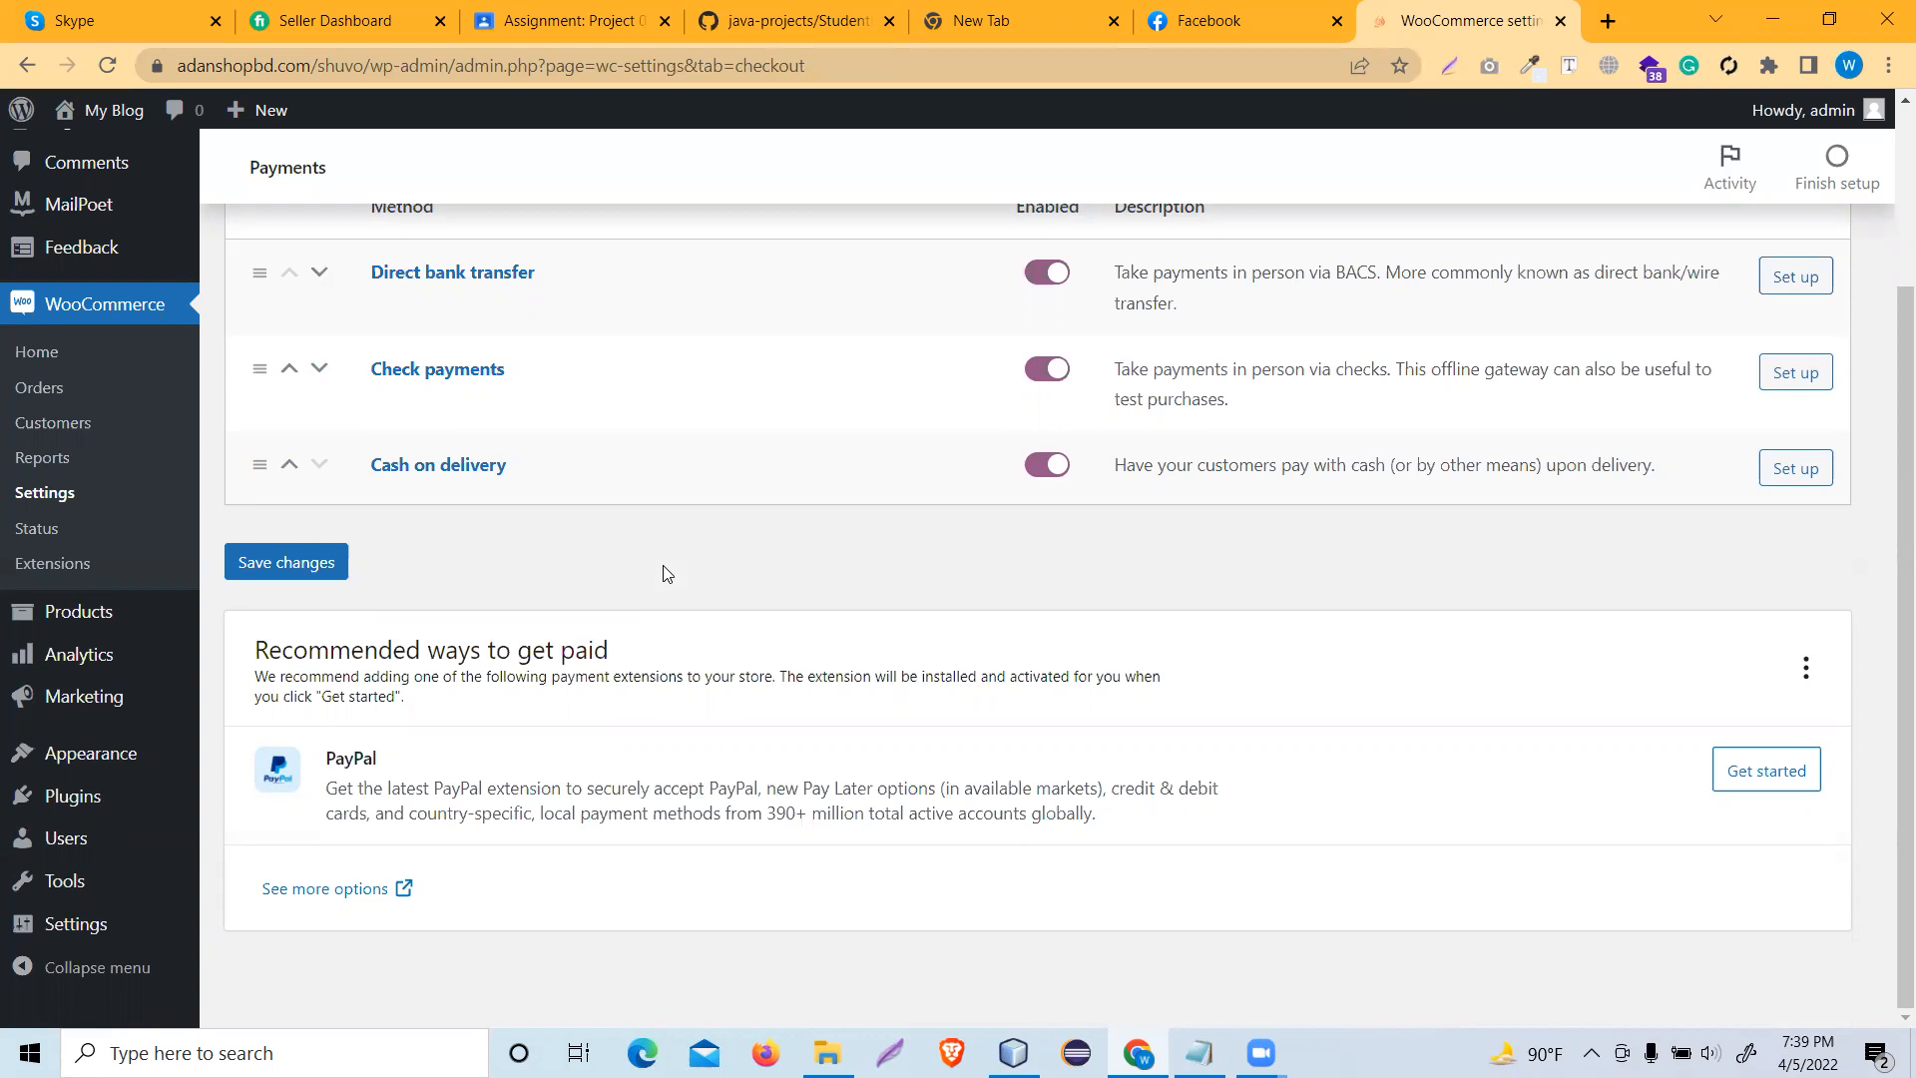
scroll(666, 572, "up", 3)
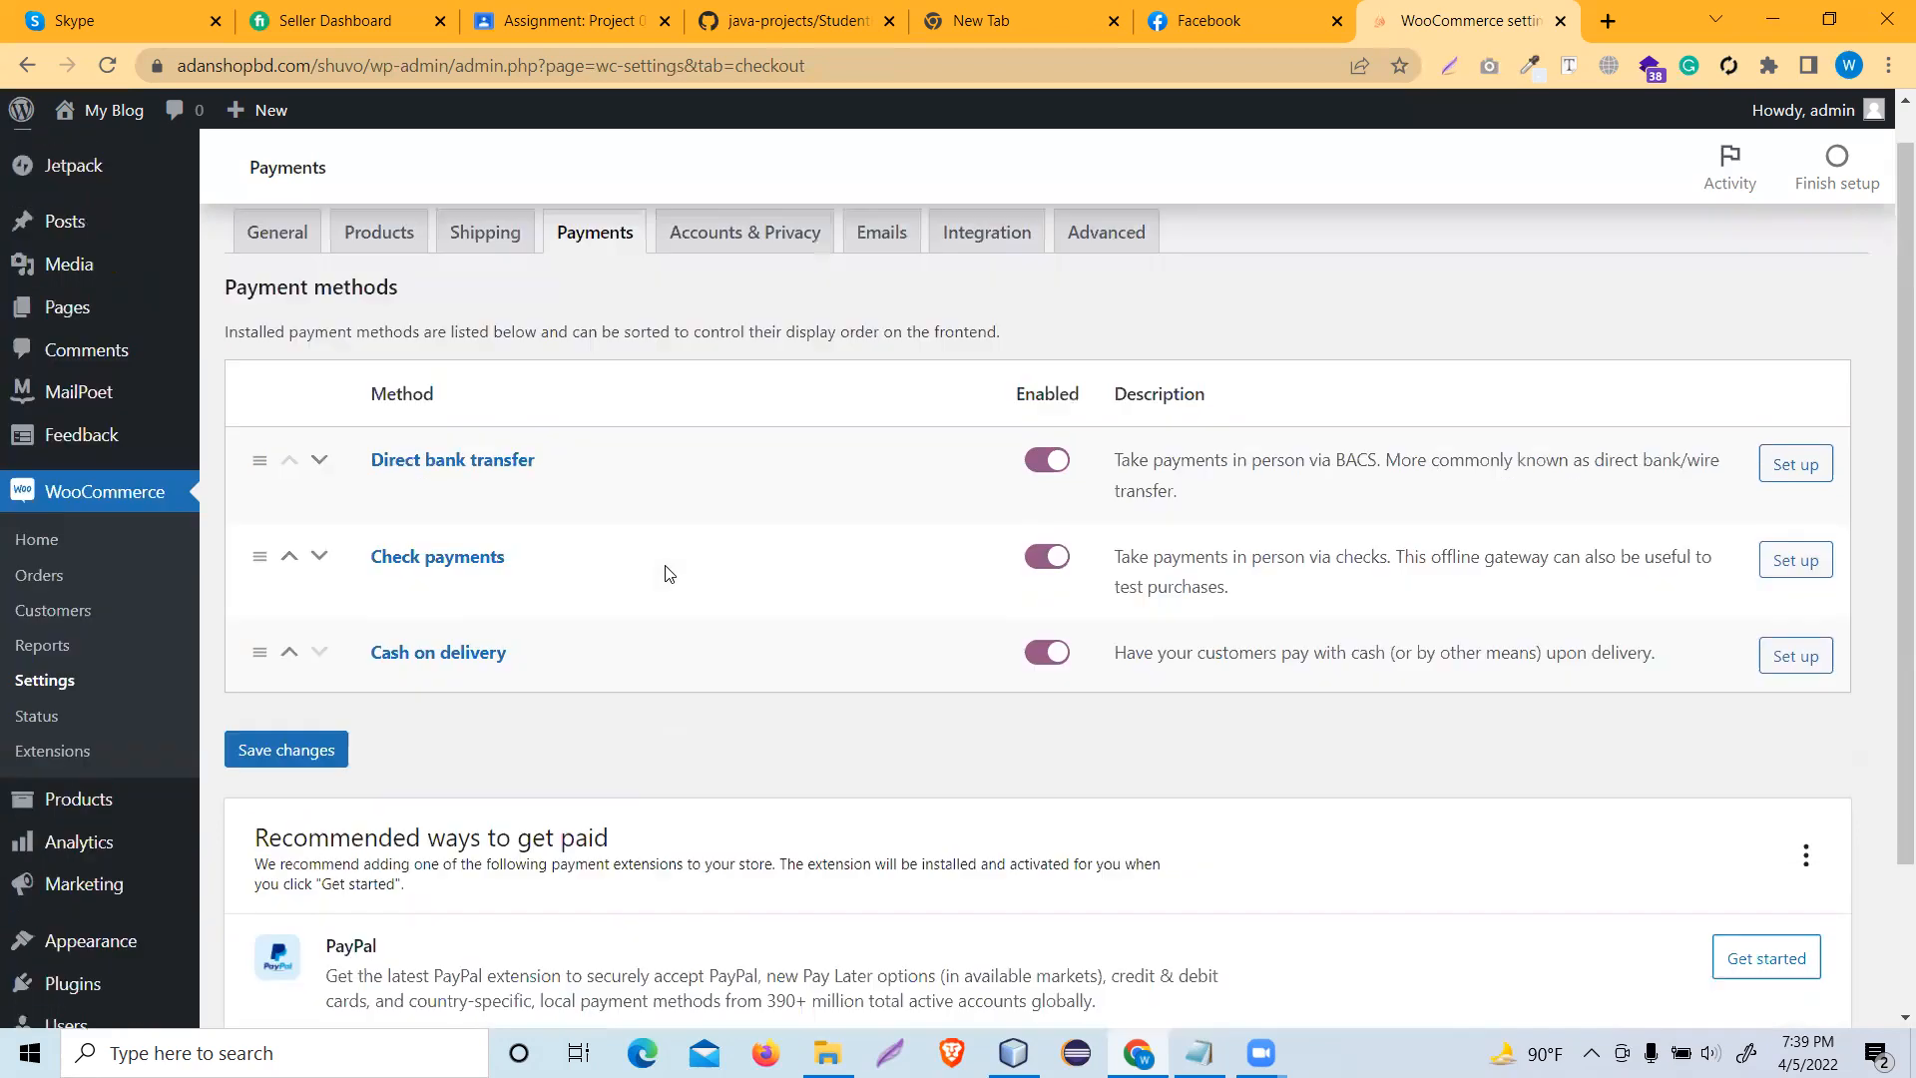
scroll(728, 548, "down", 2)
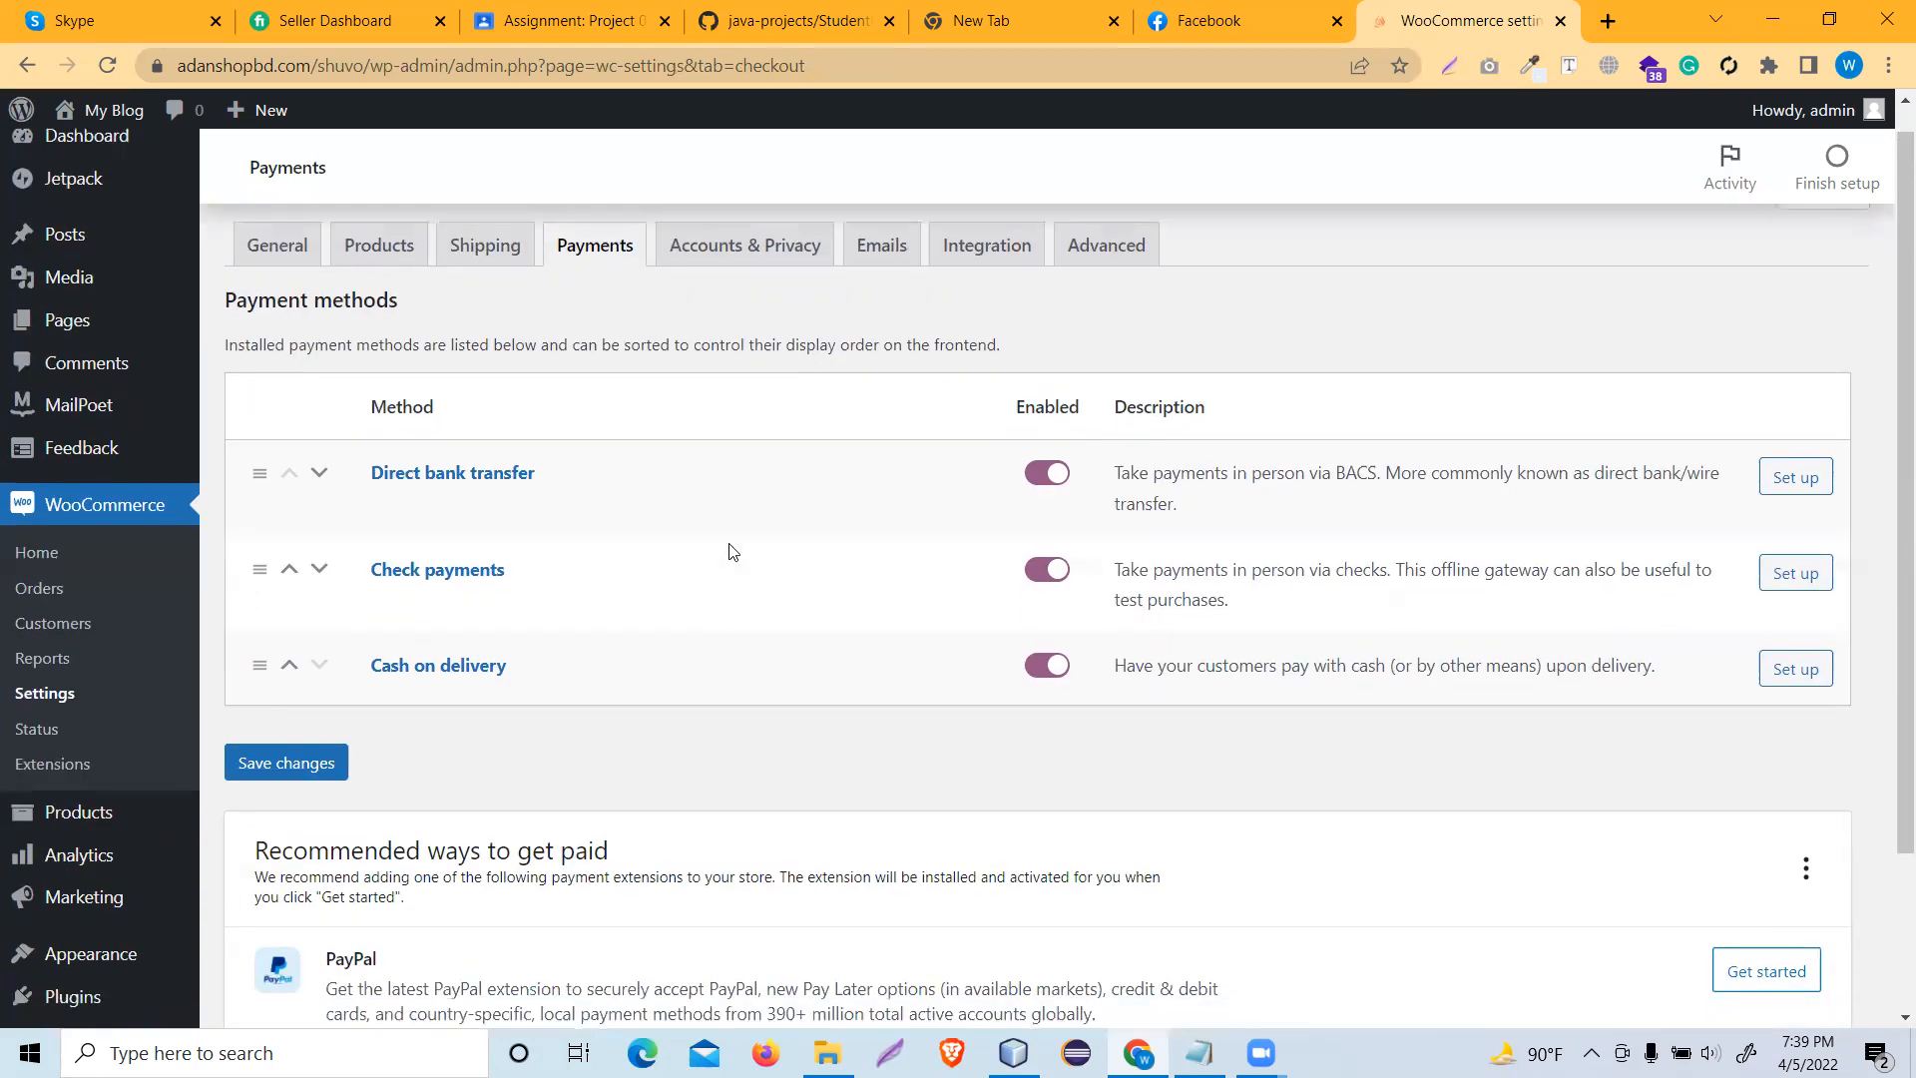
scroll(732, 548, "up", 2)
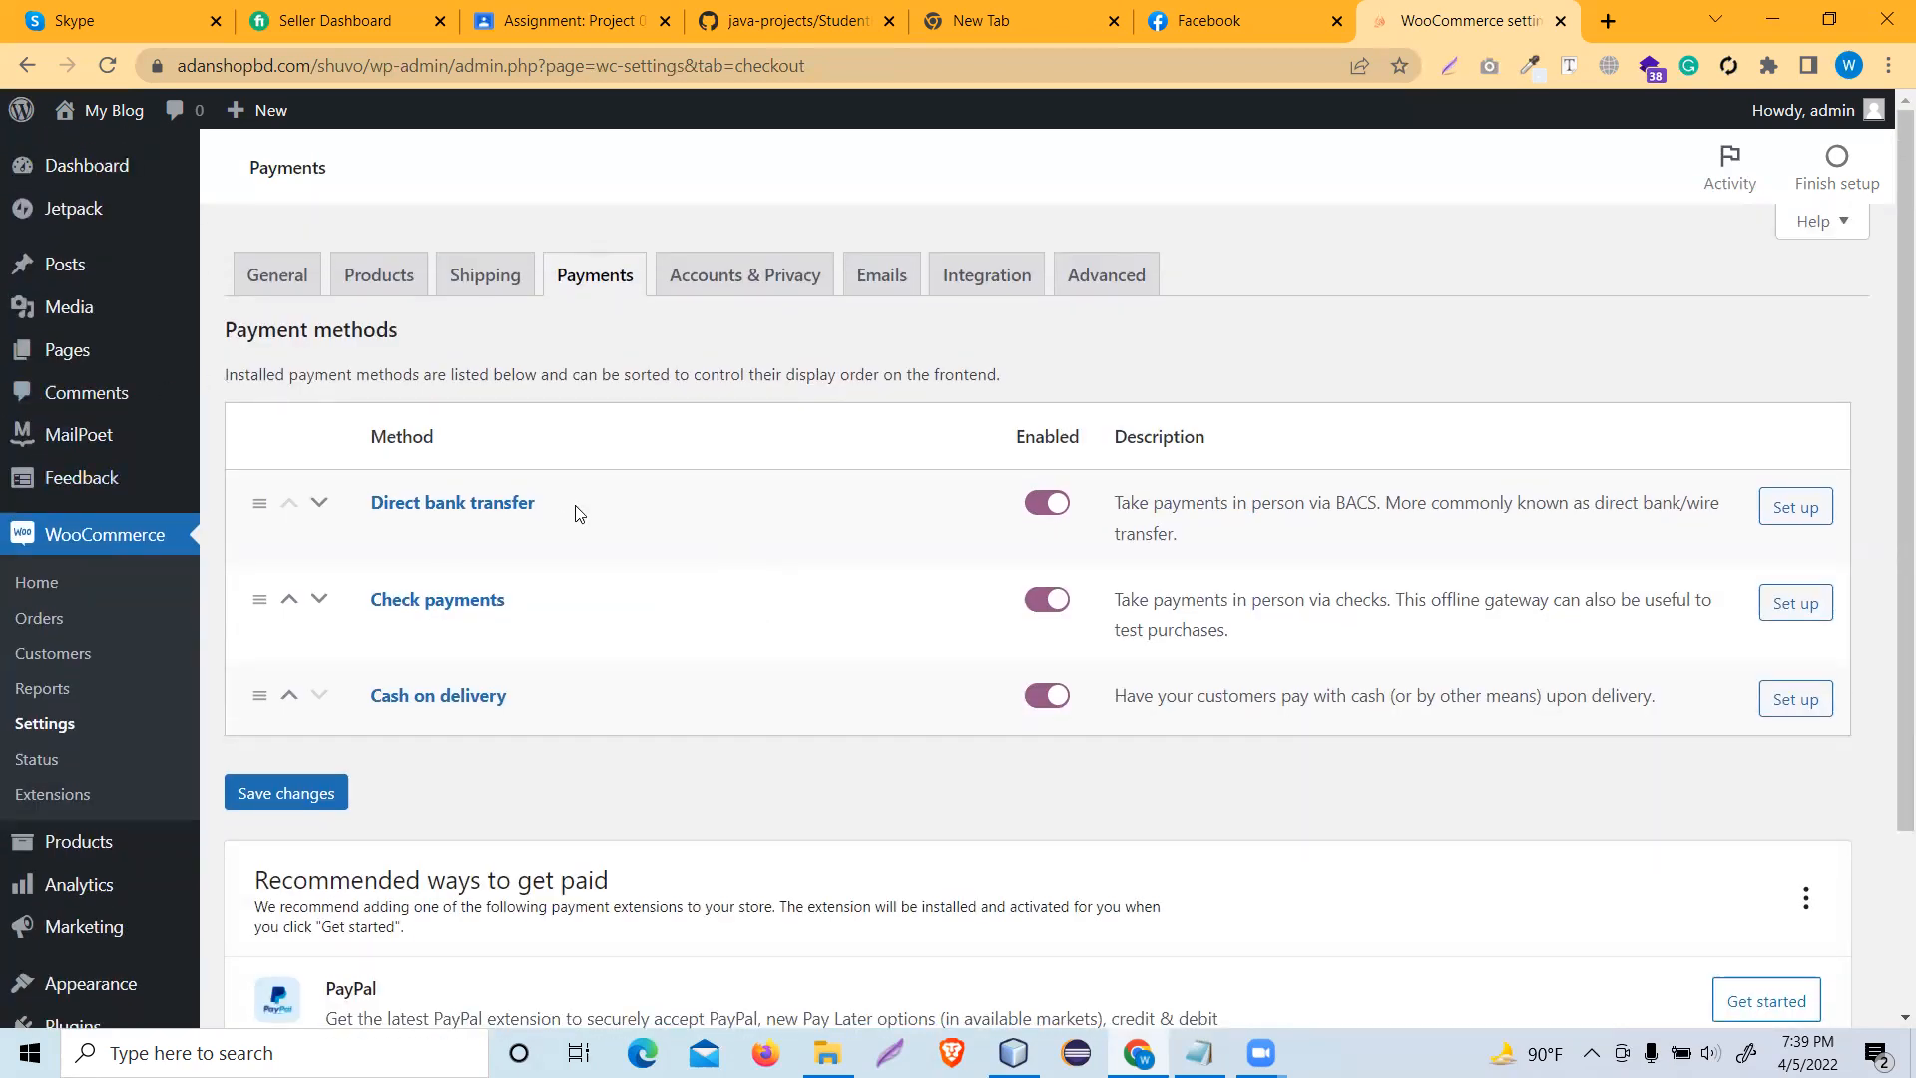
scroll(575, 513, "down", 2)
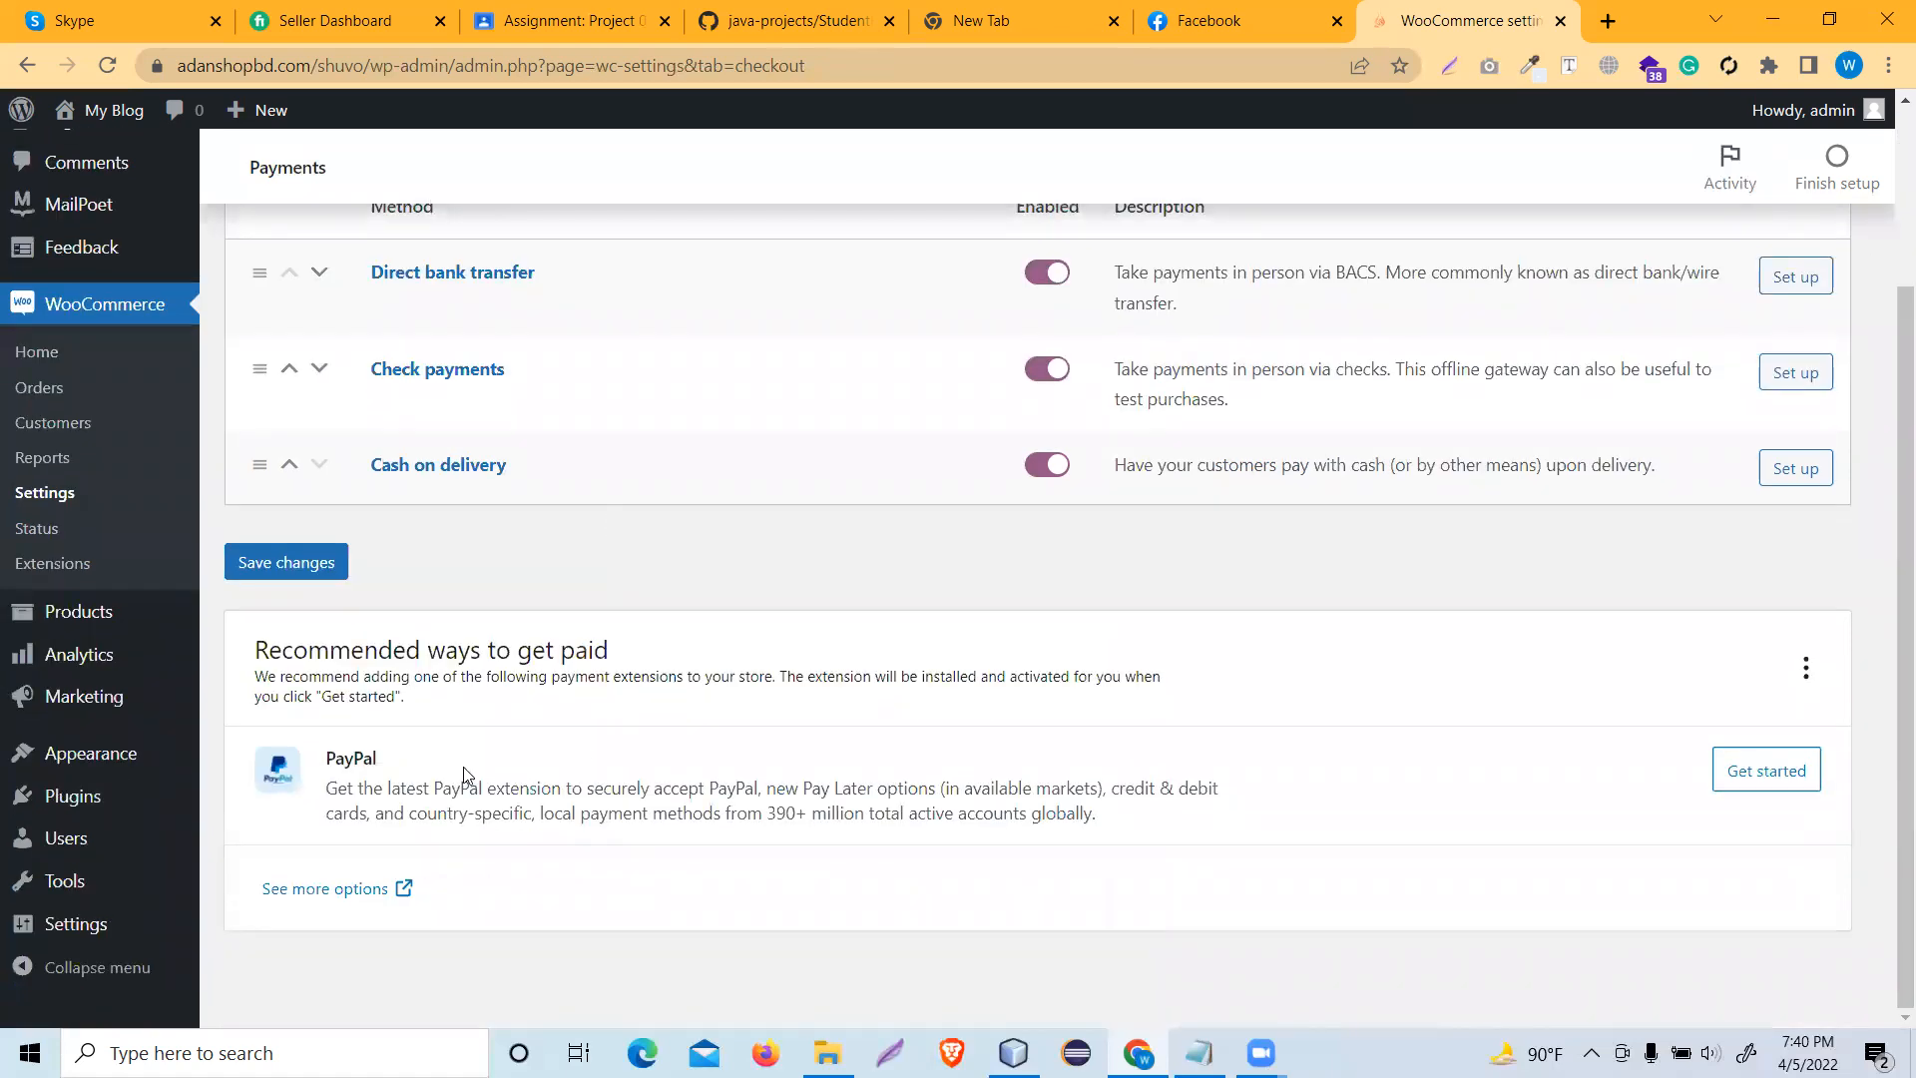
left_click_drag(386, 762, 280, 737)
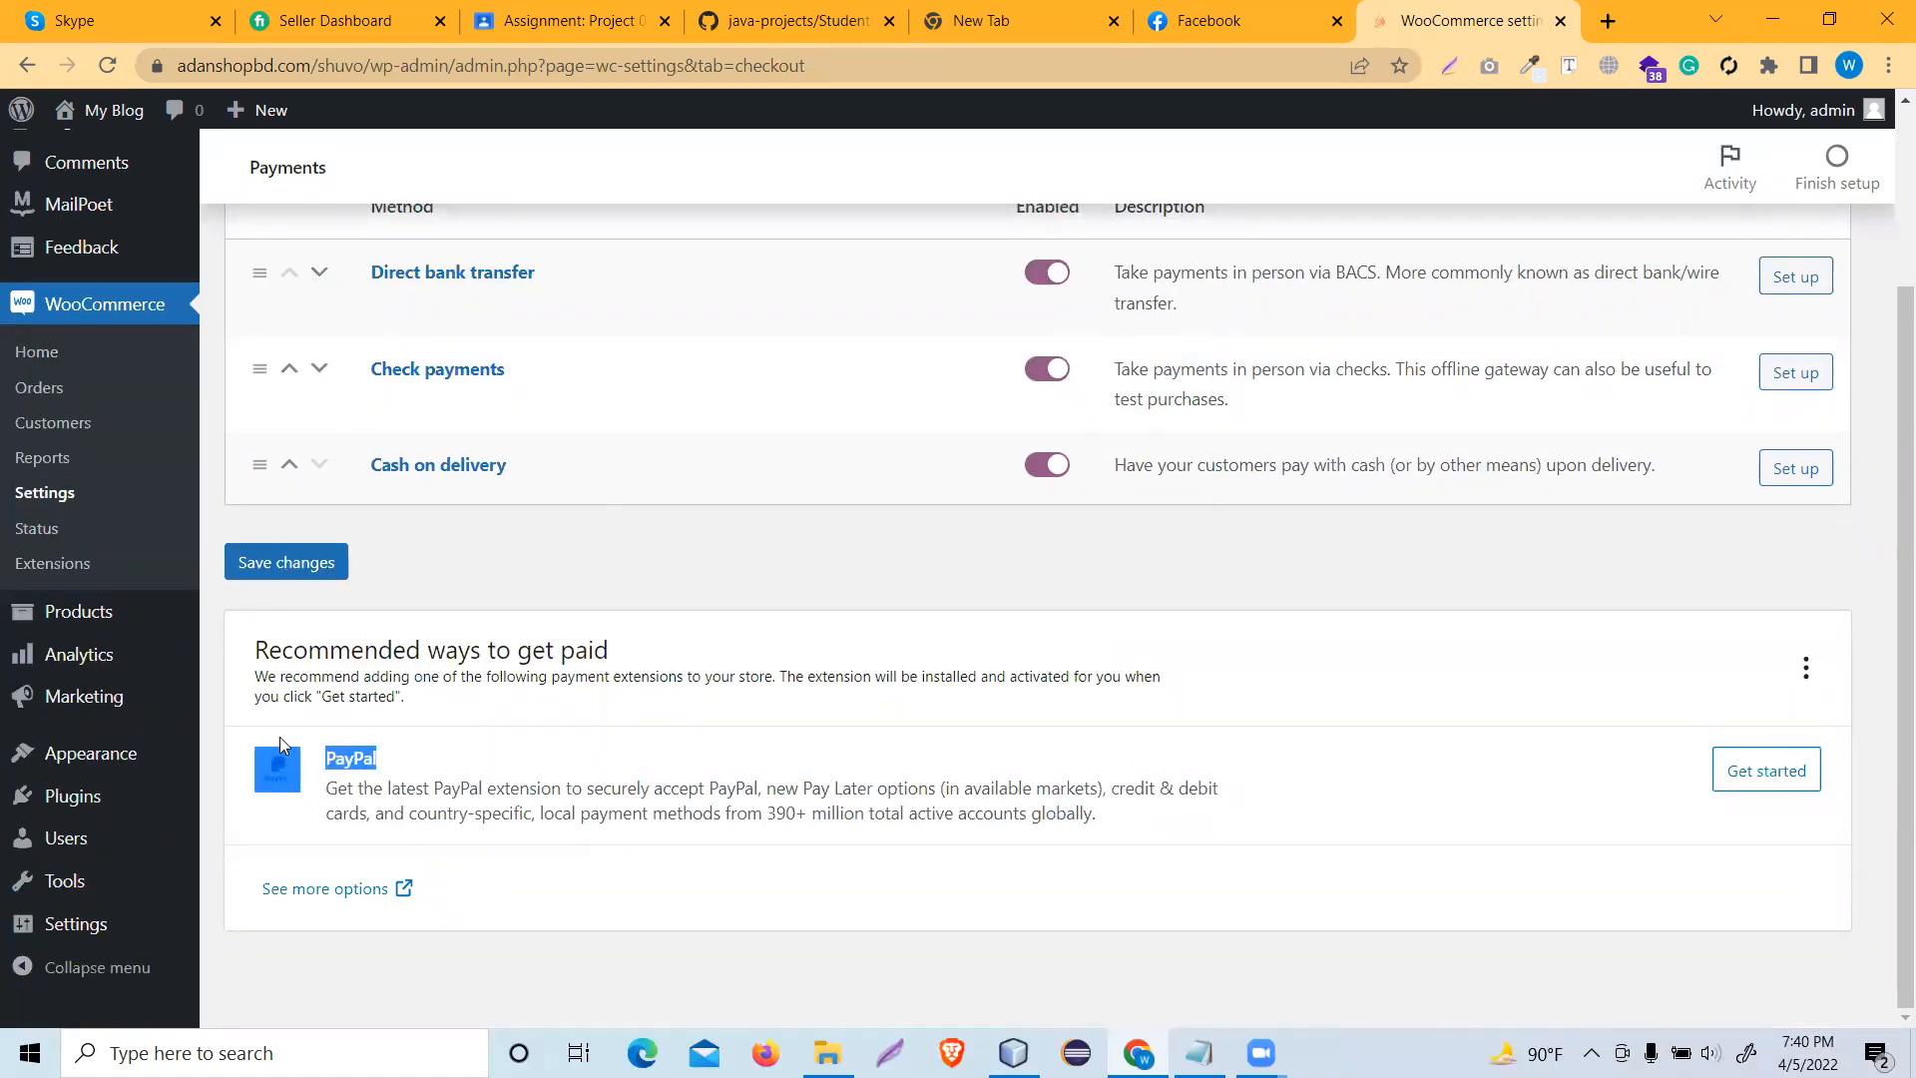
left_click(527, 744)
scroll(1235, 711, "up", 2)
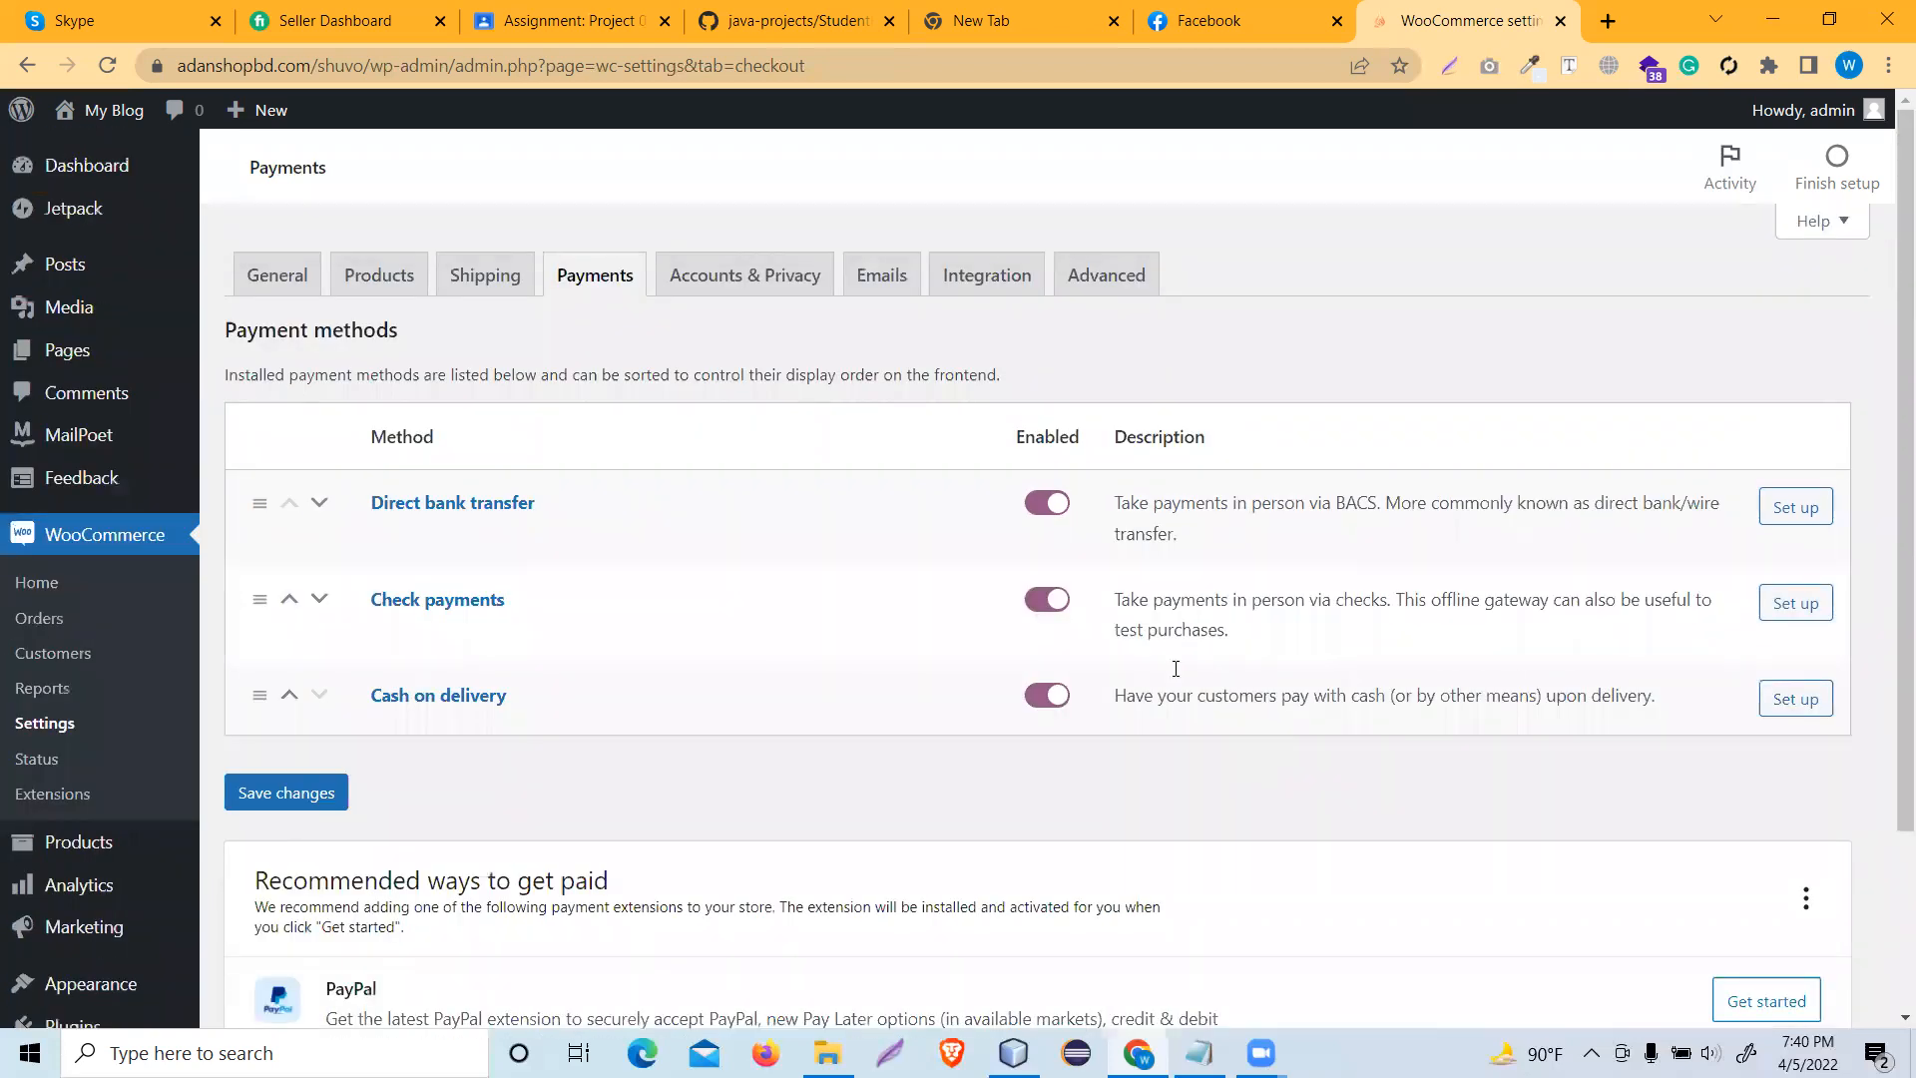
left_click(747, 292)
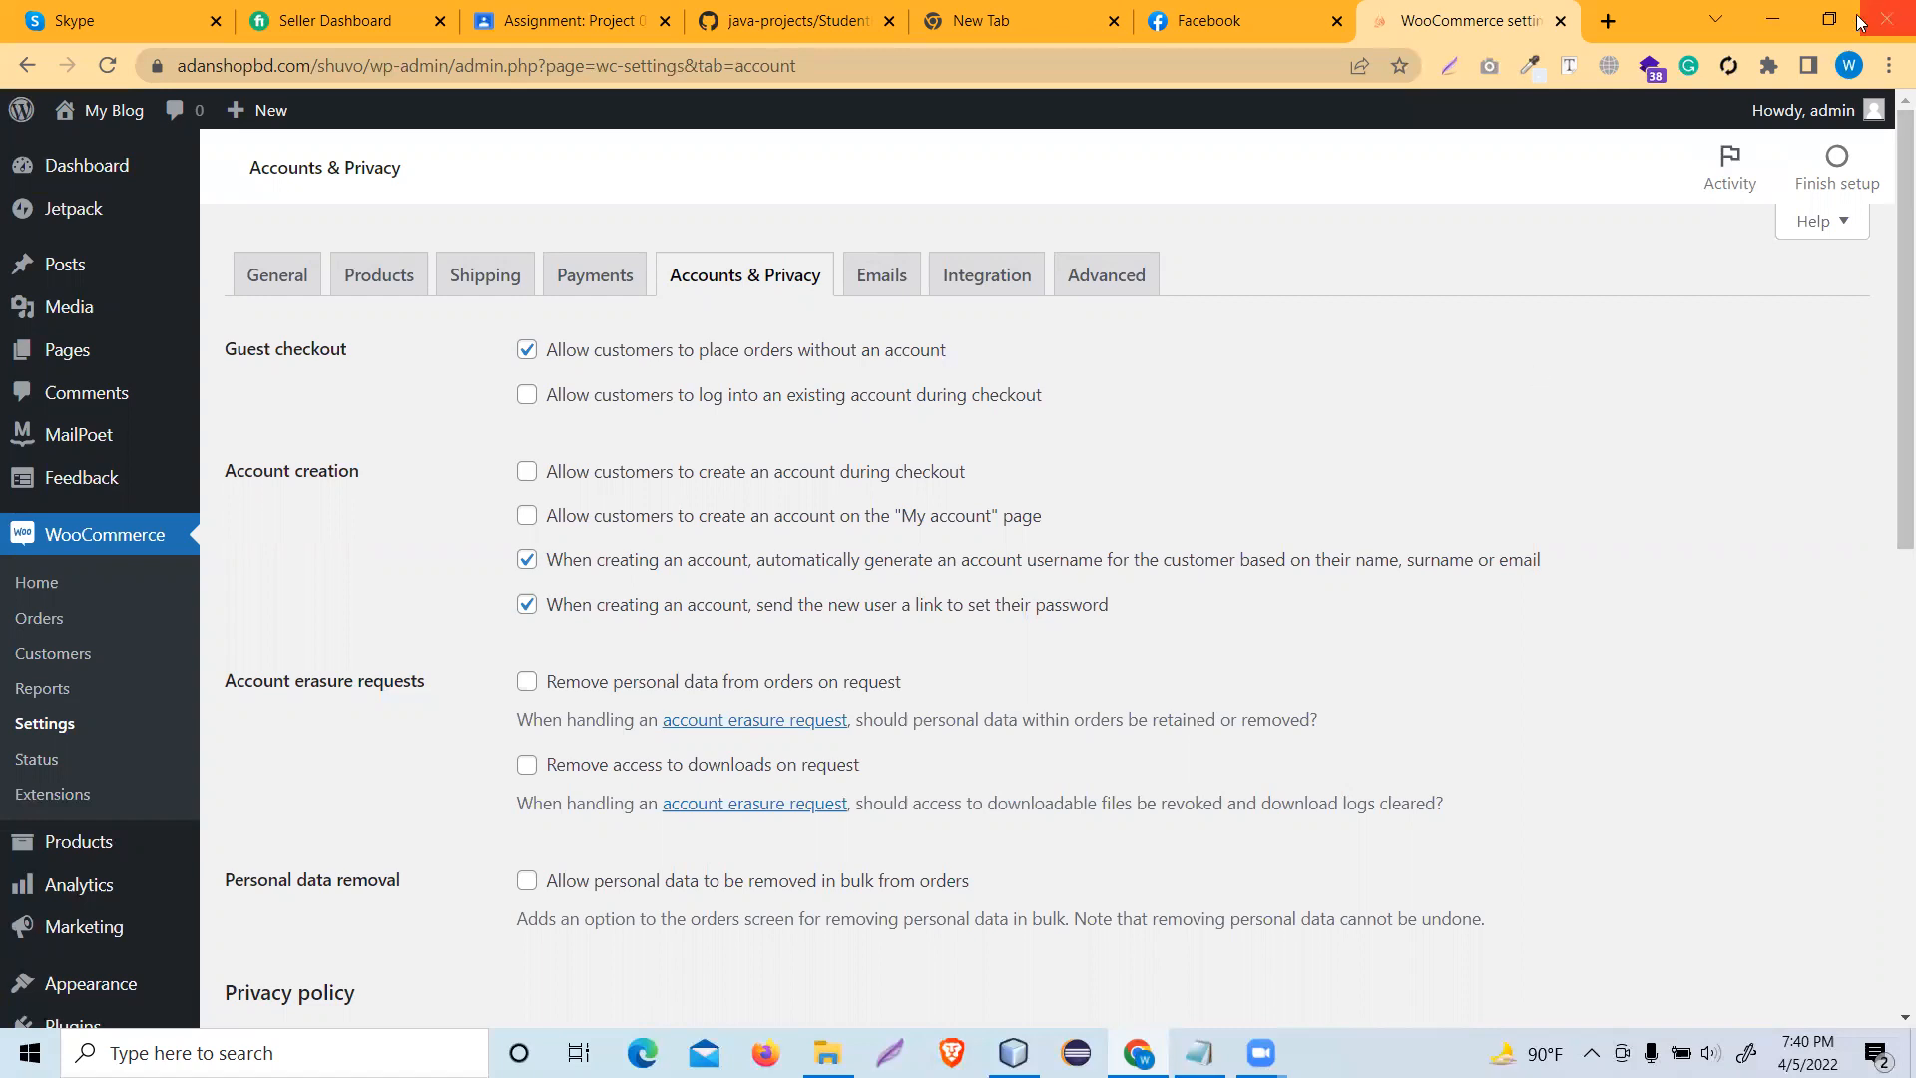
- Find the Daraz shopping site by searching for "daraz bd" in a new browser tab, and open its Rongon Herbals store
left_click(1606, 20)
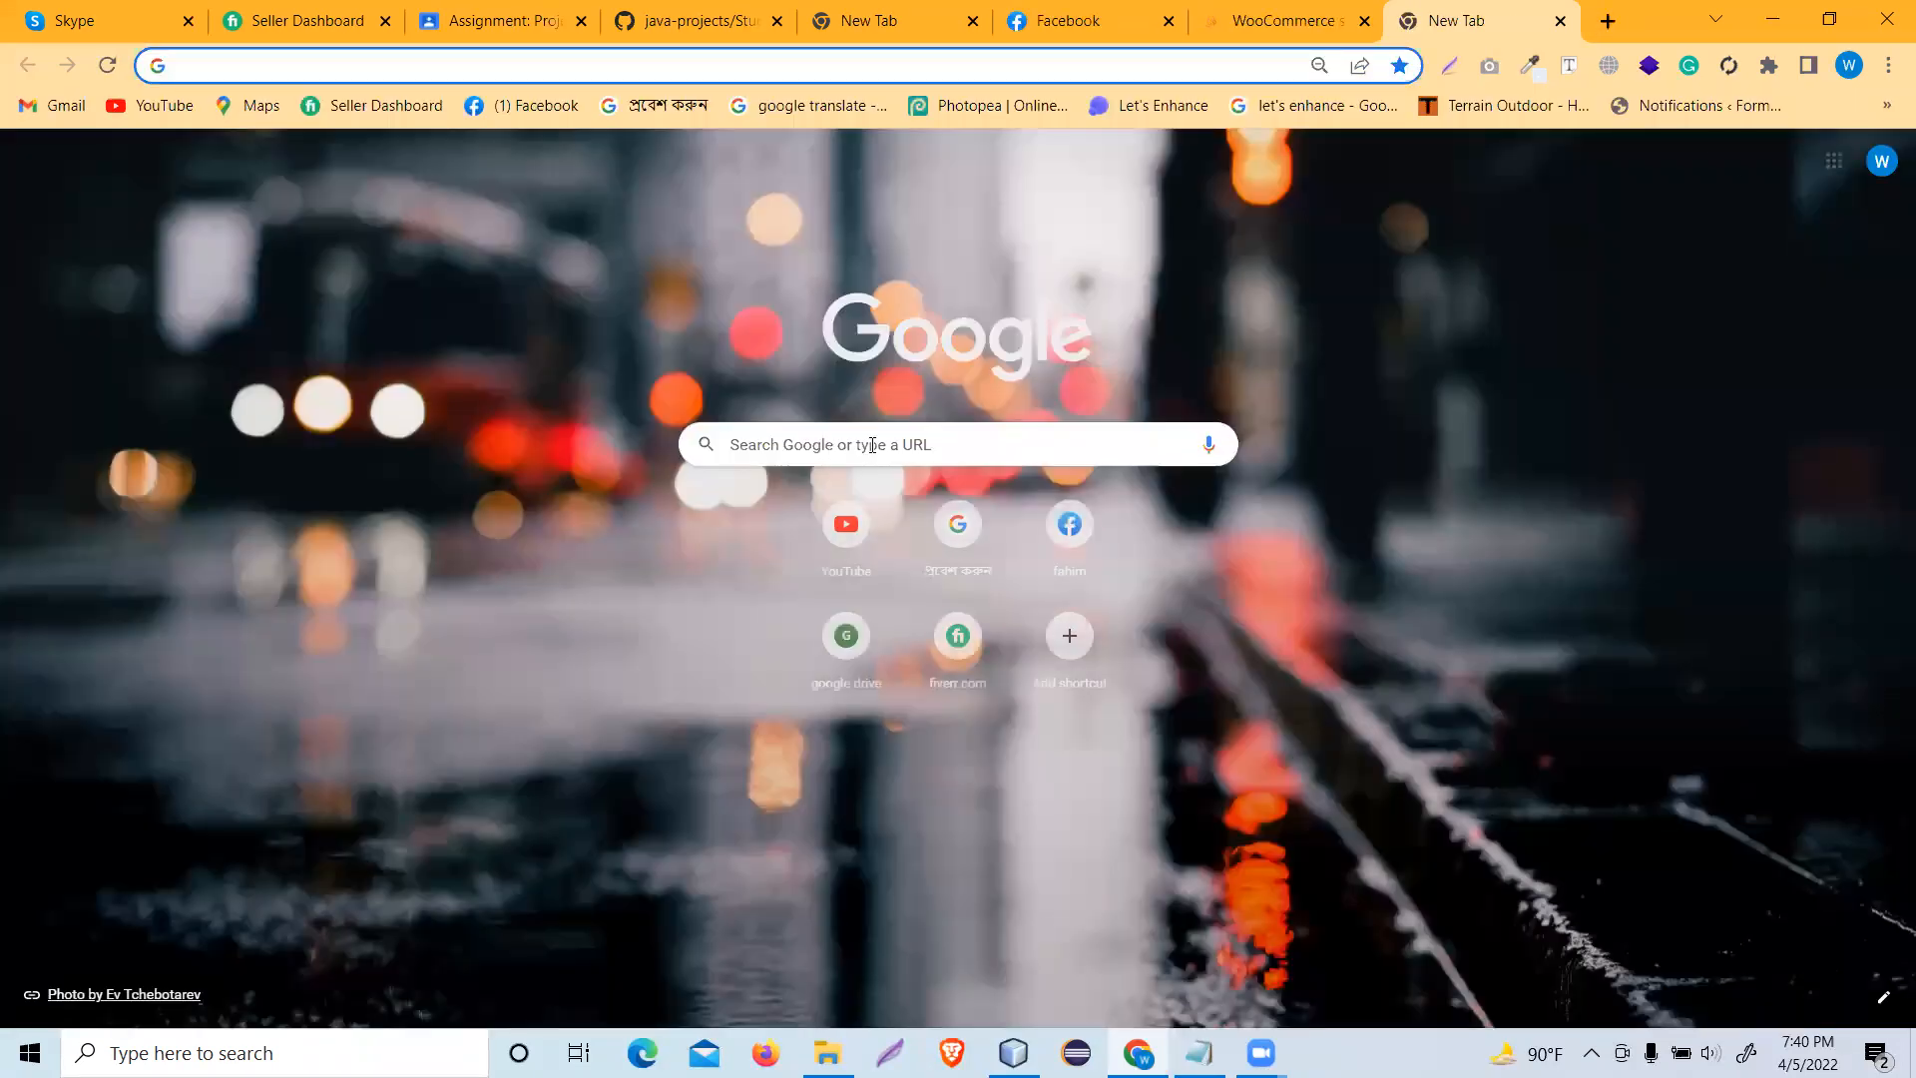
left_click(872, 445)
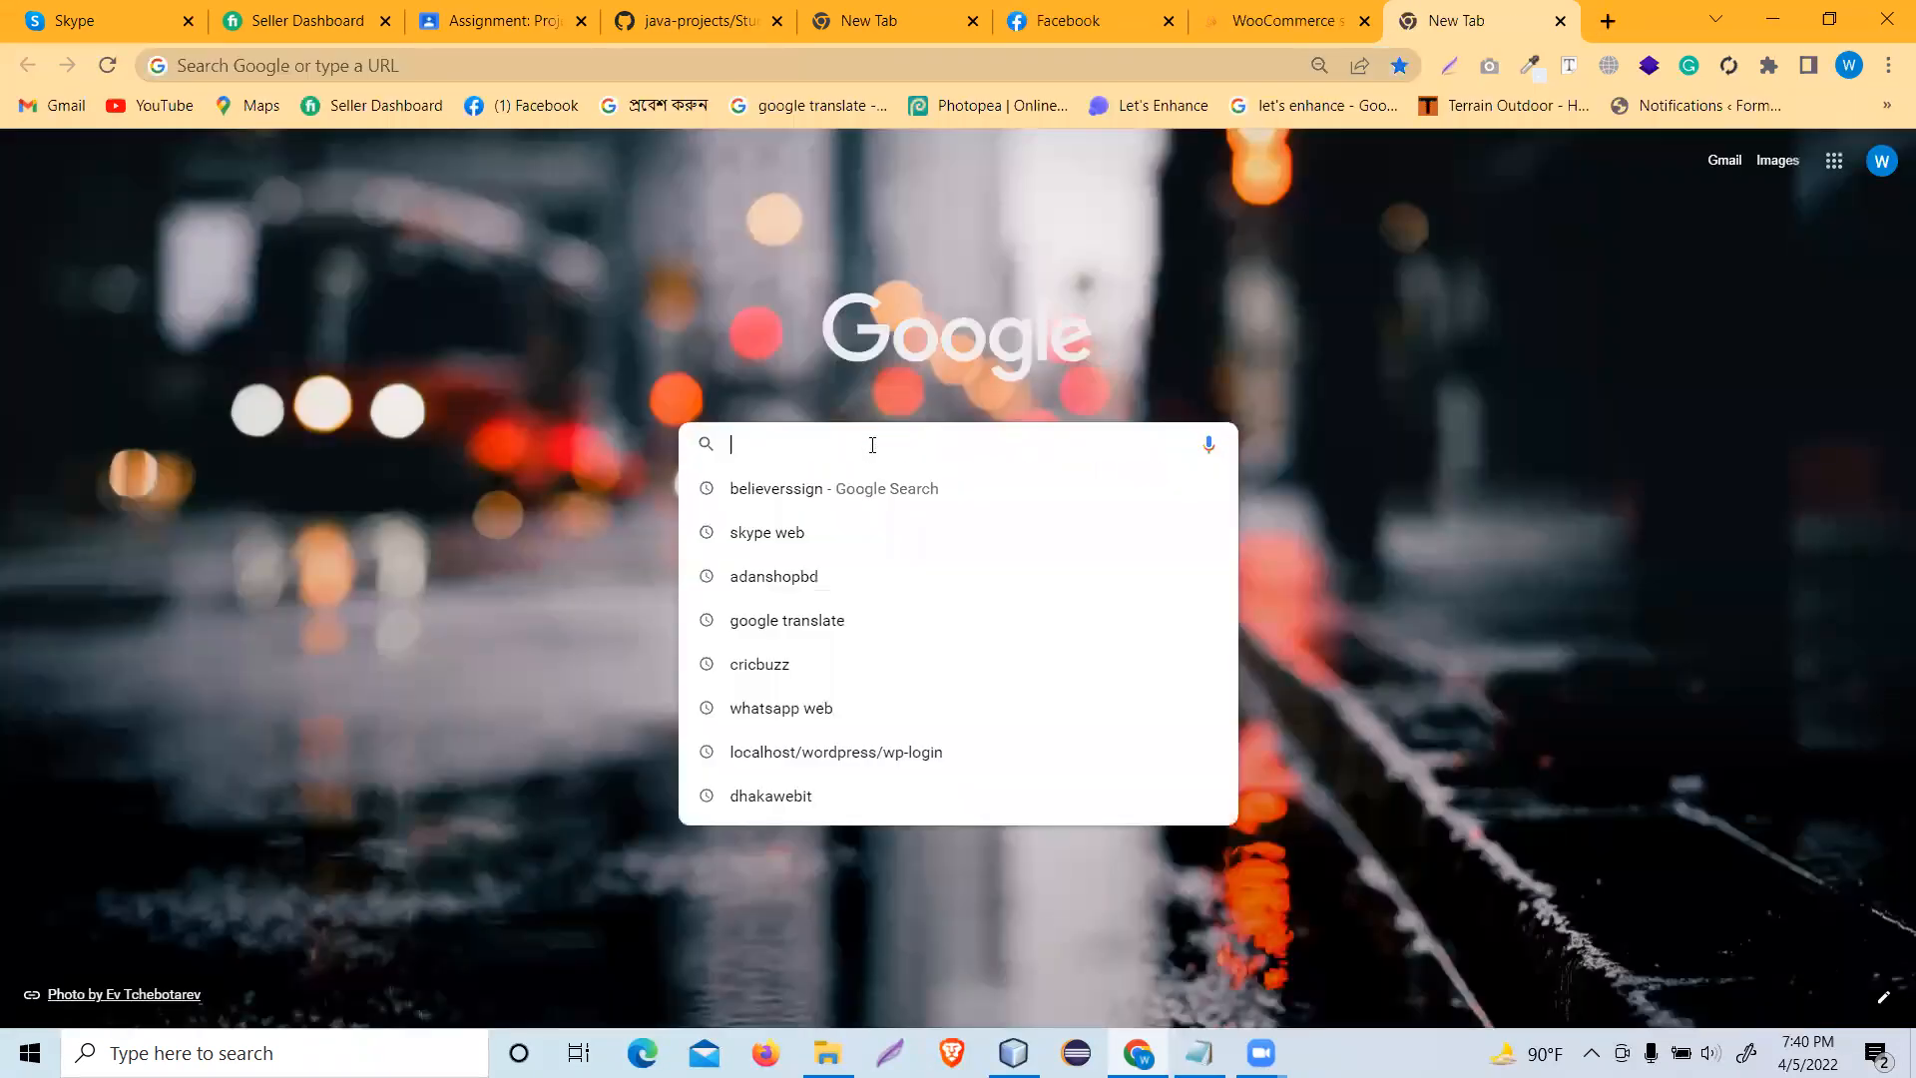
type("dara")
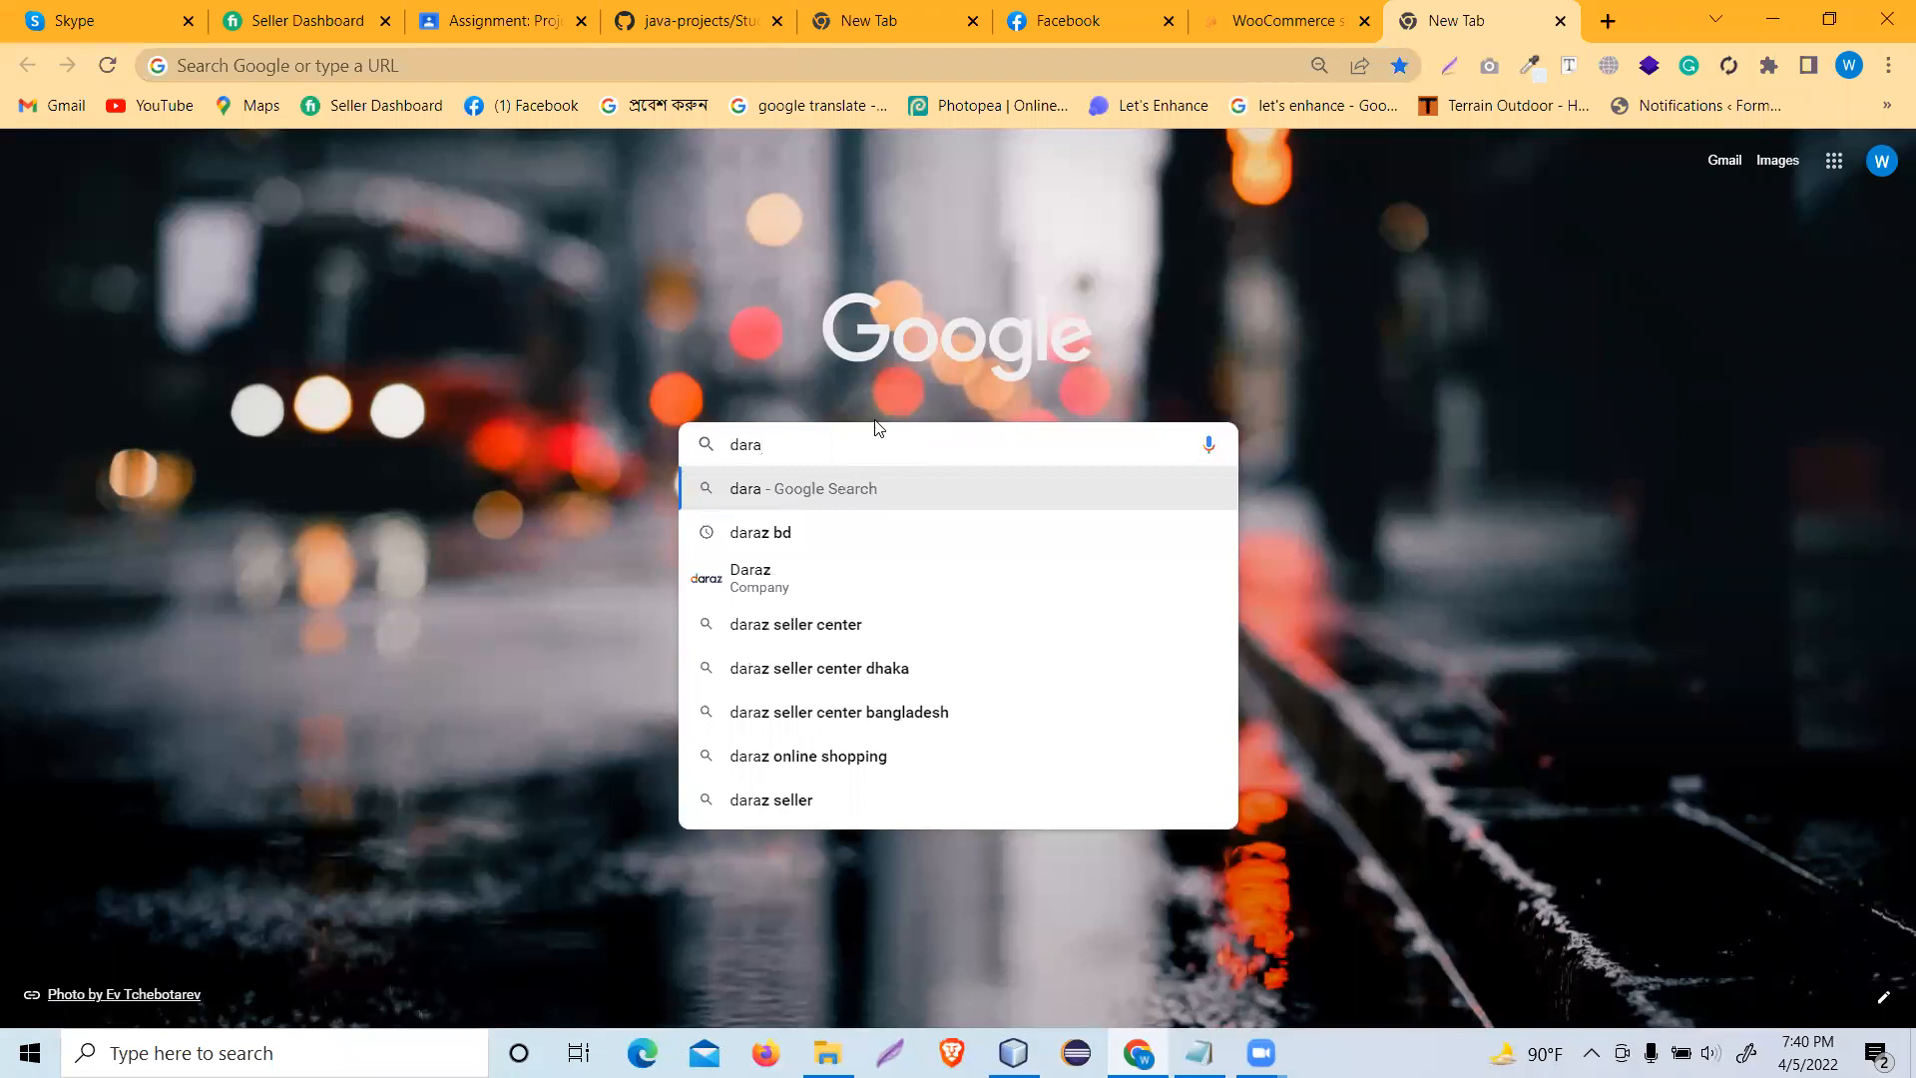
left_click(794, 539)
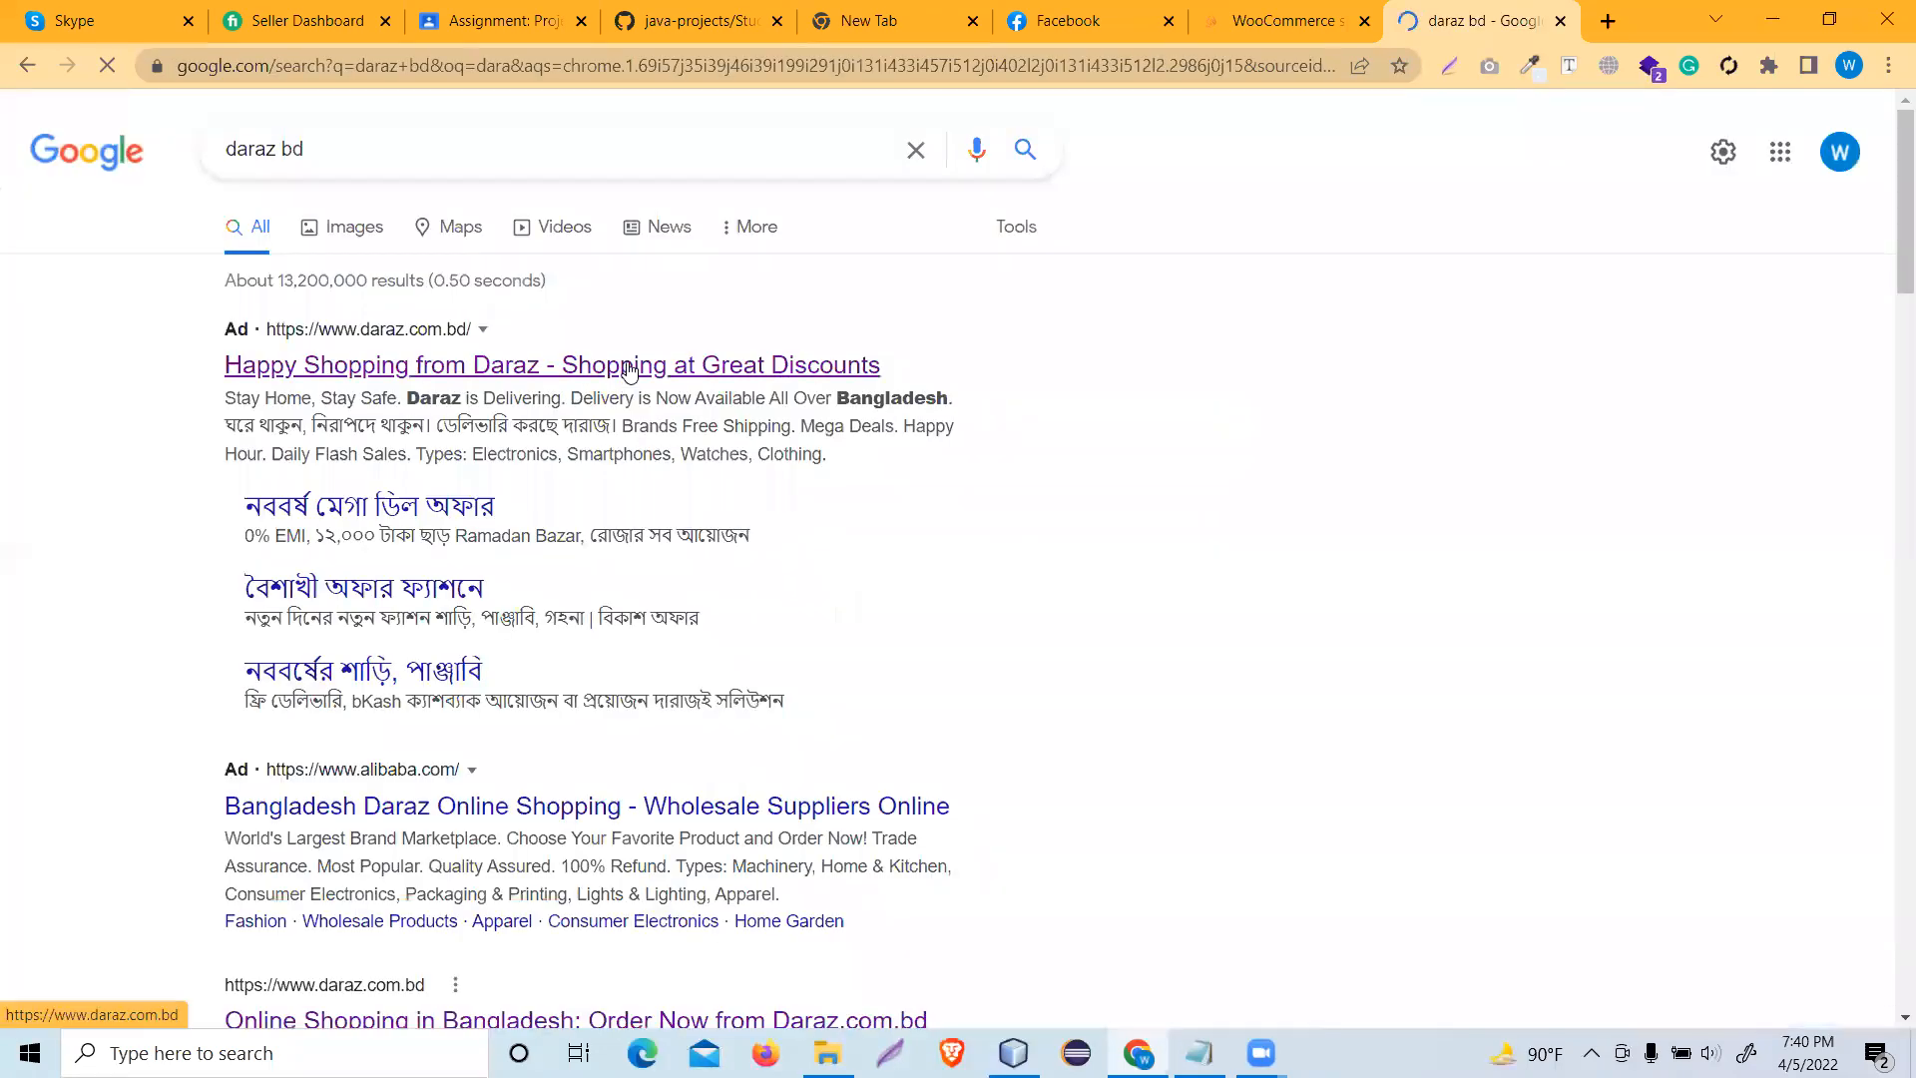
left_click(628, 366)
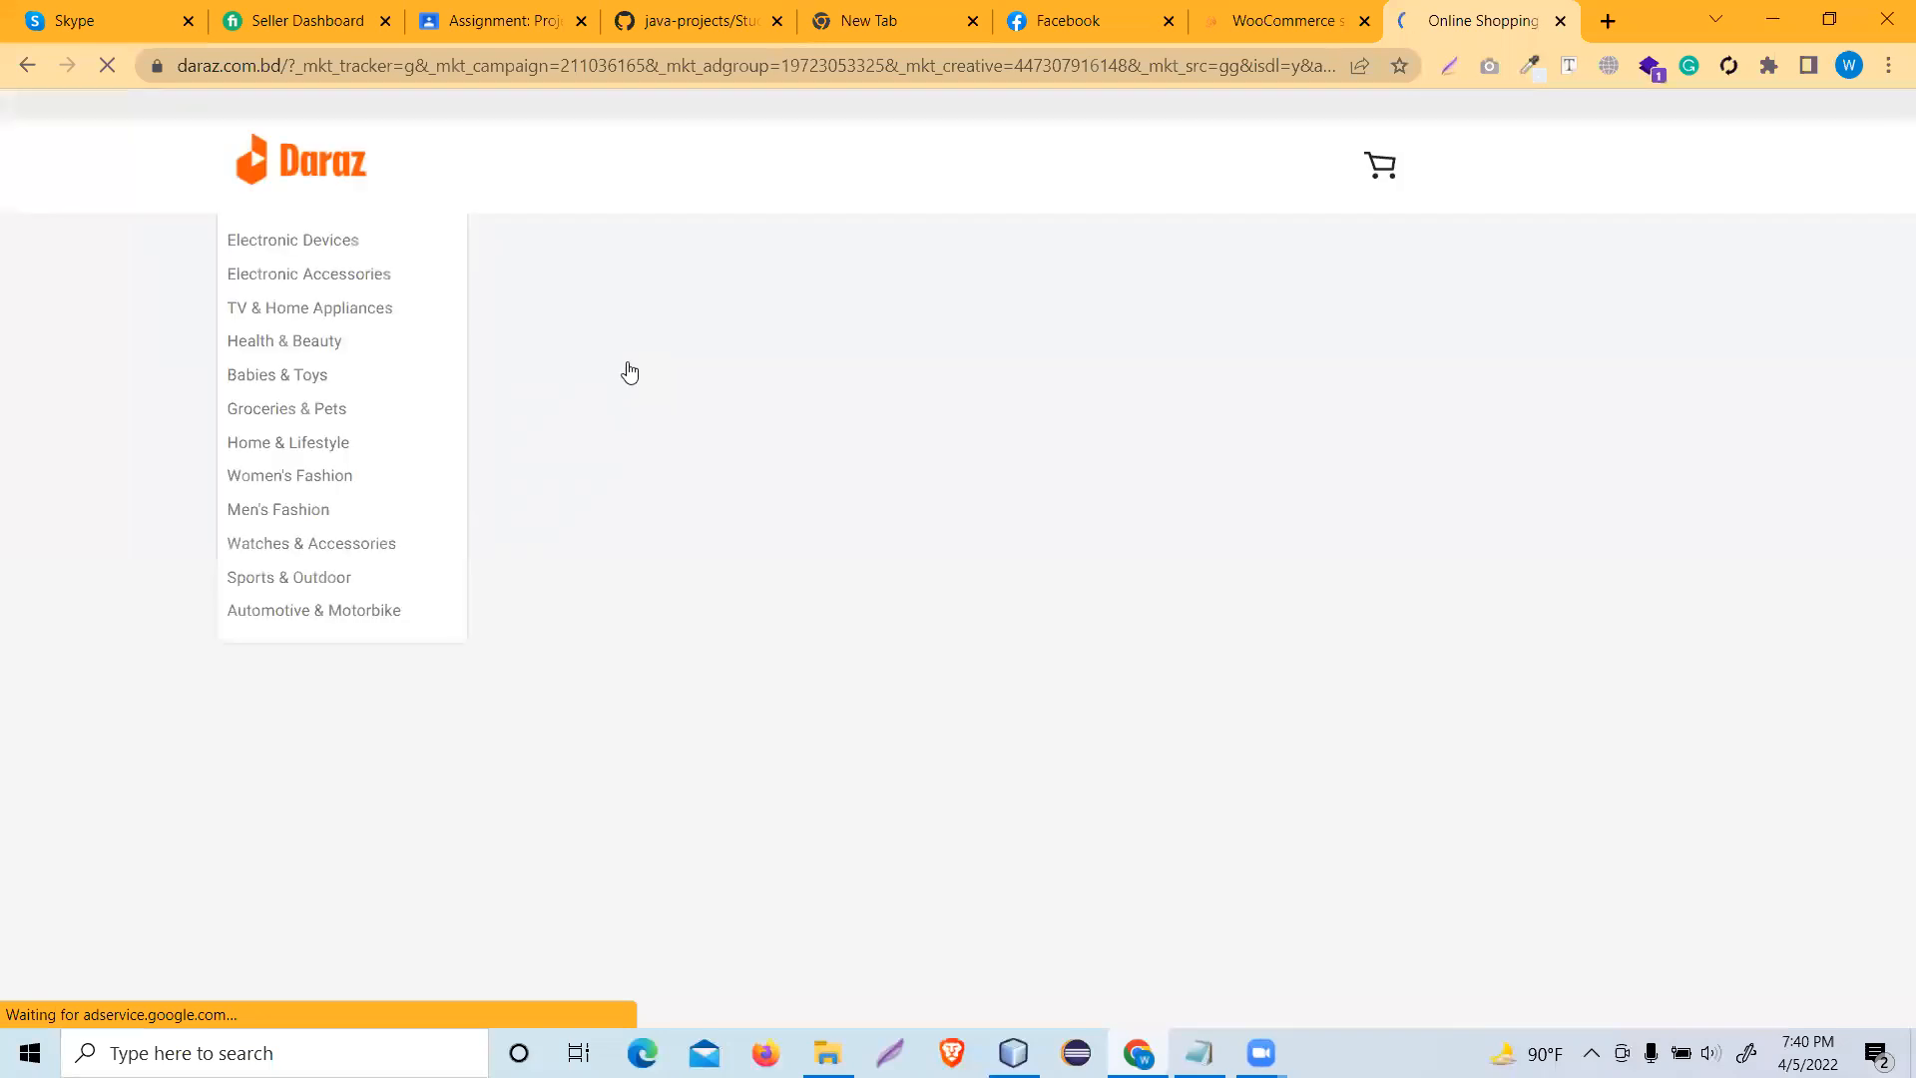
scroll(1279, 646, "down", 10)
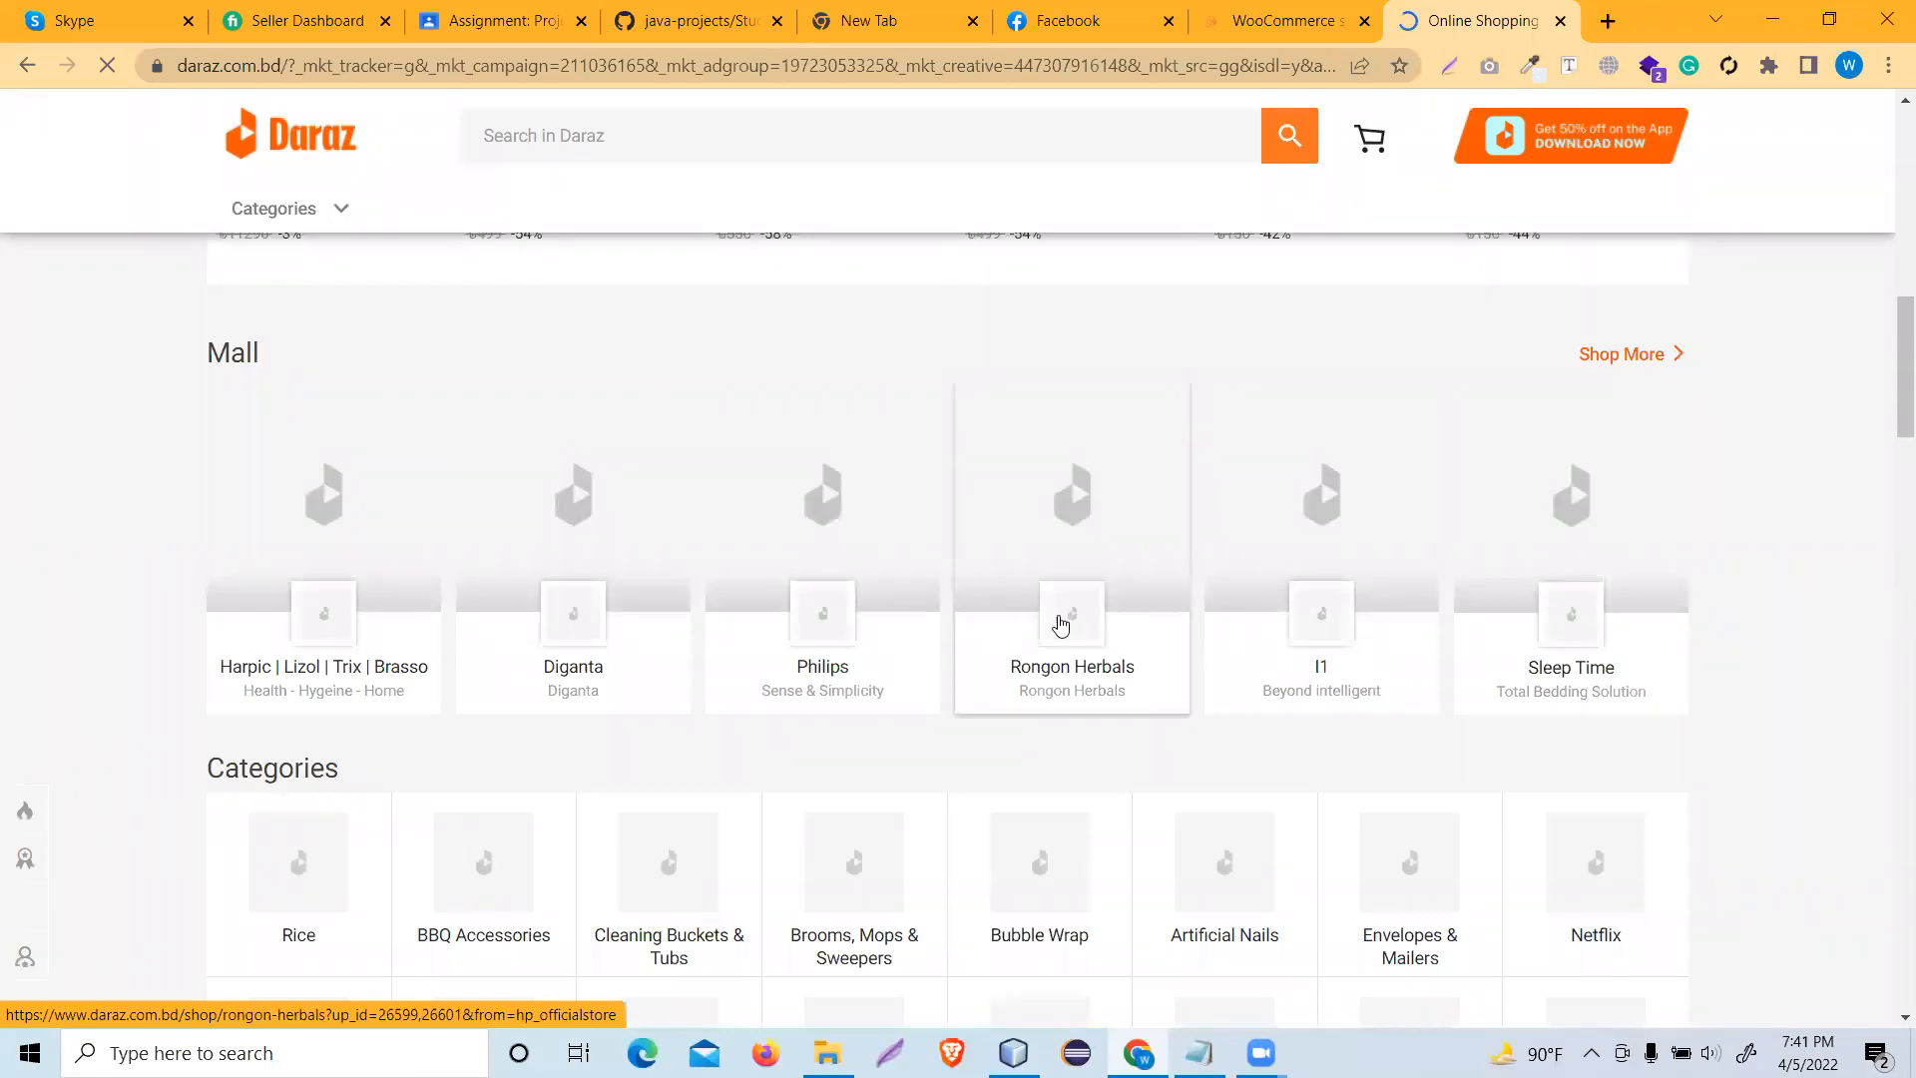
left_click(1060, 625)
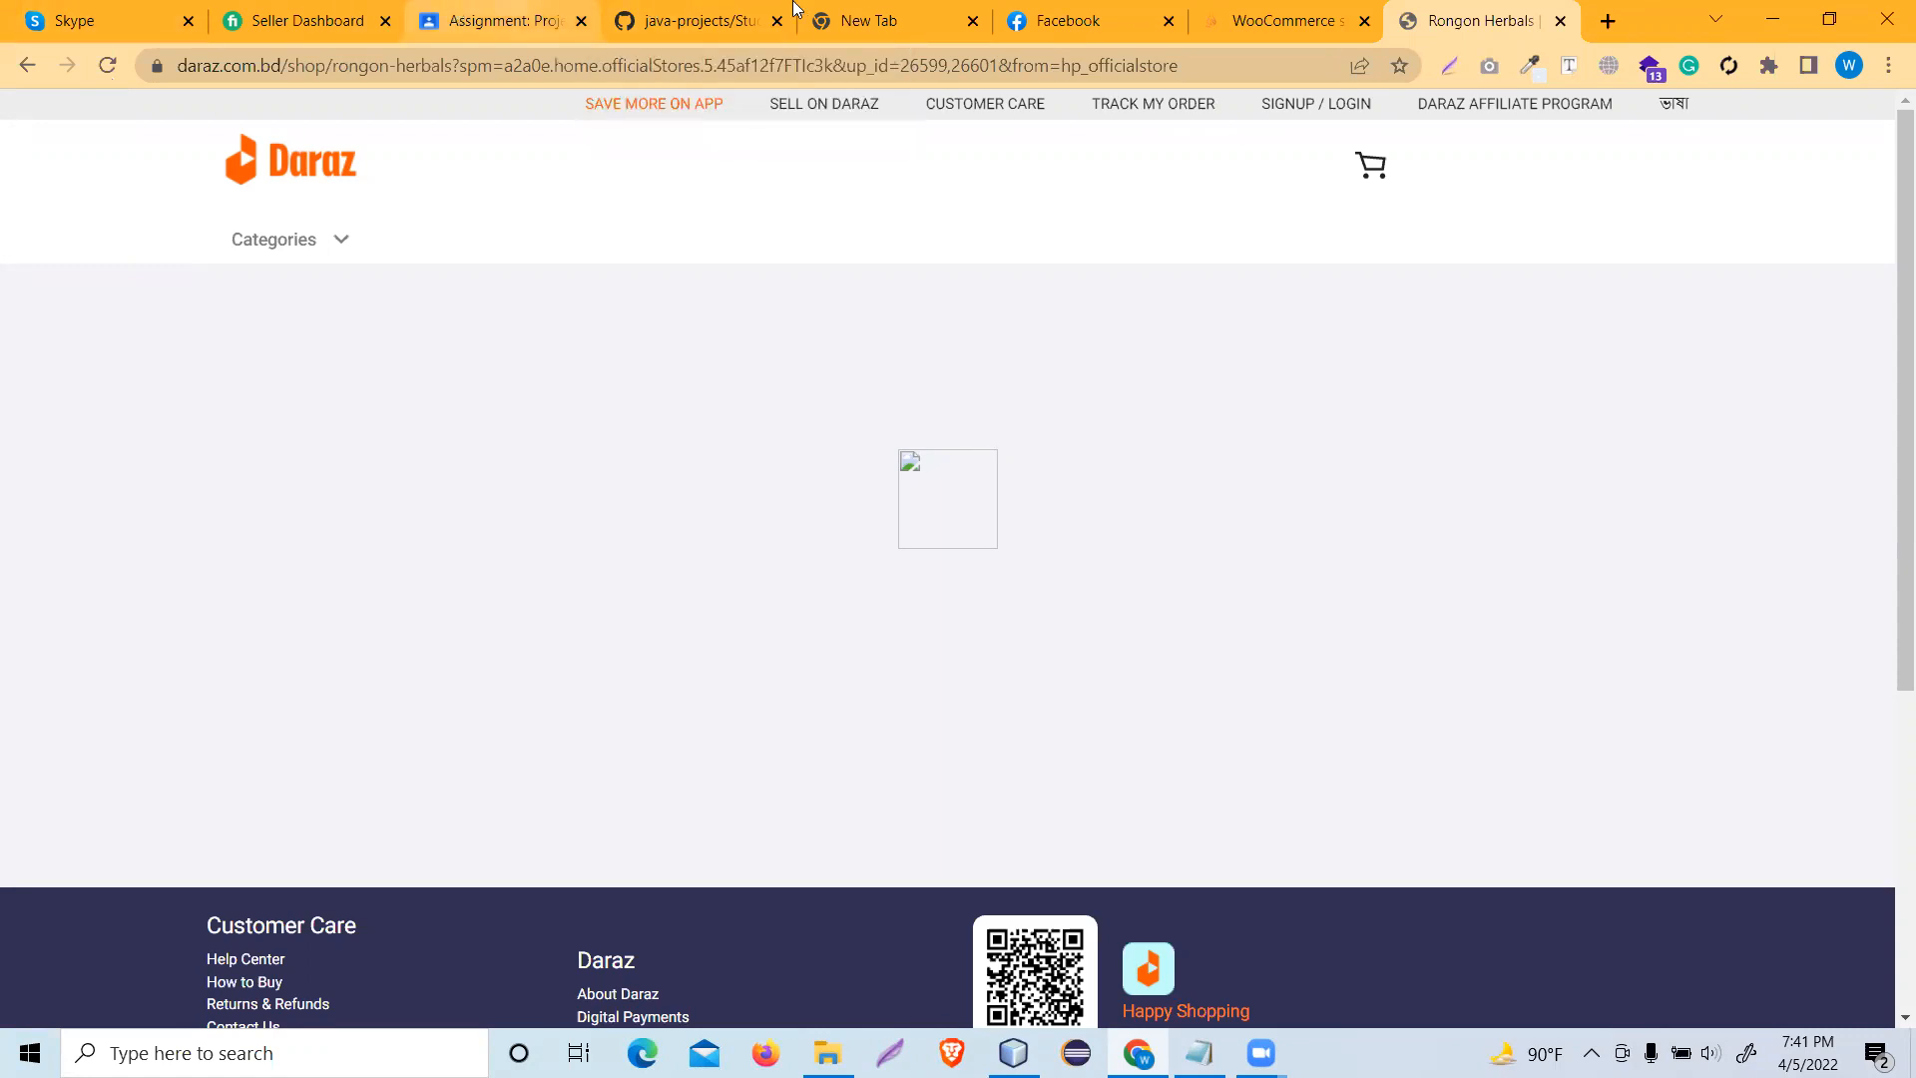
- Return to the WooCommerce Accounts & Privacy settings and stop allowing customers to place orders without an account
left_click(1270, 20)
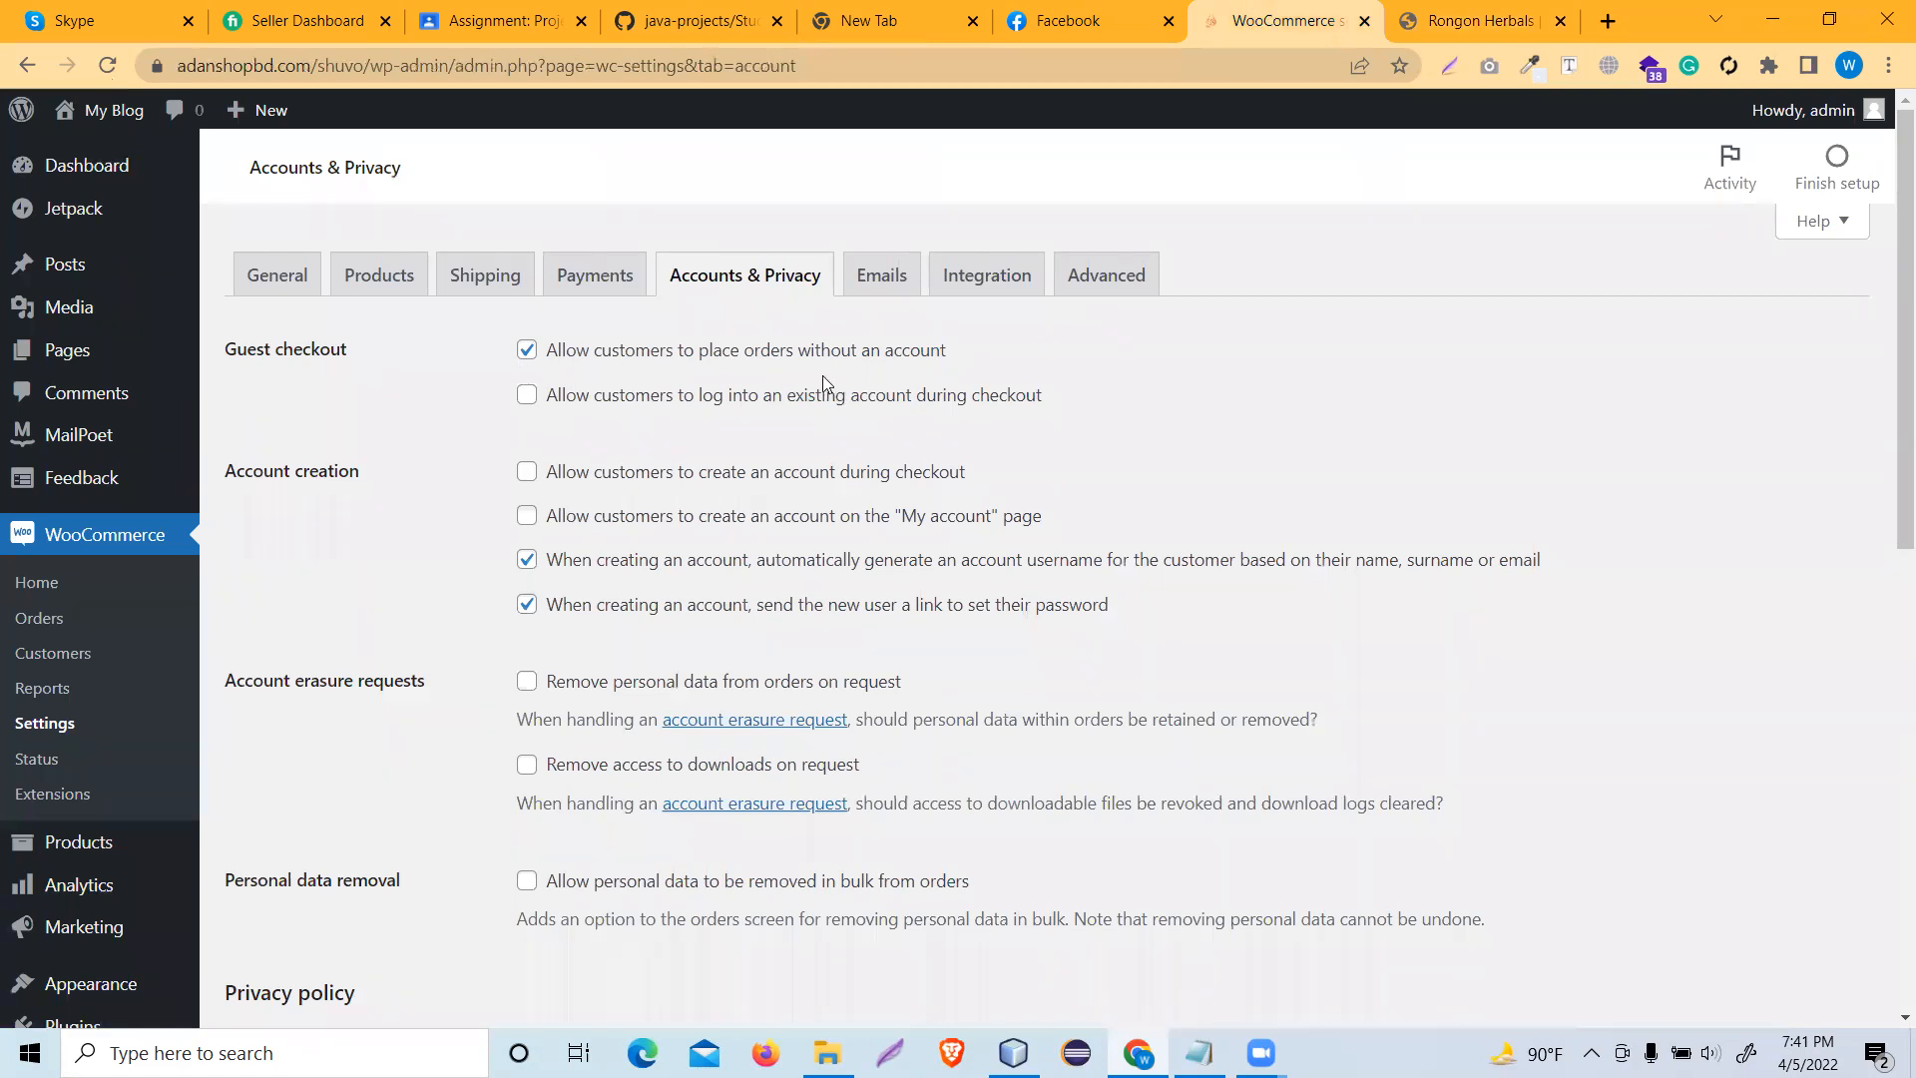
left_click(526, 349)
left_click(758, 285)
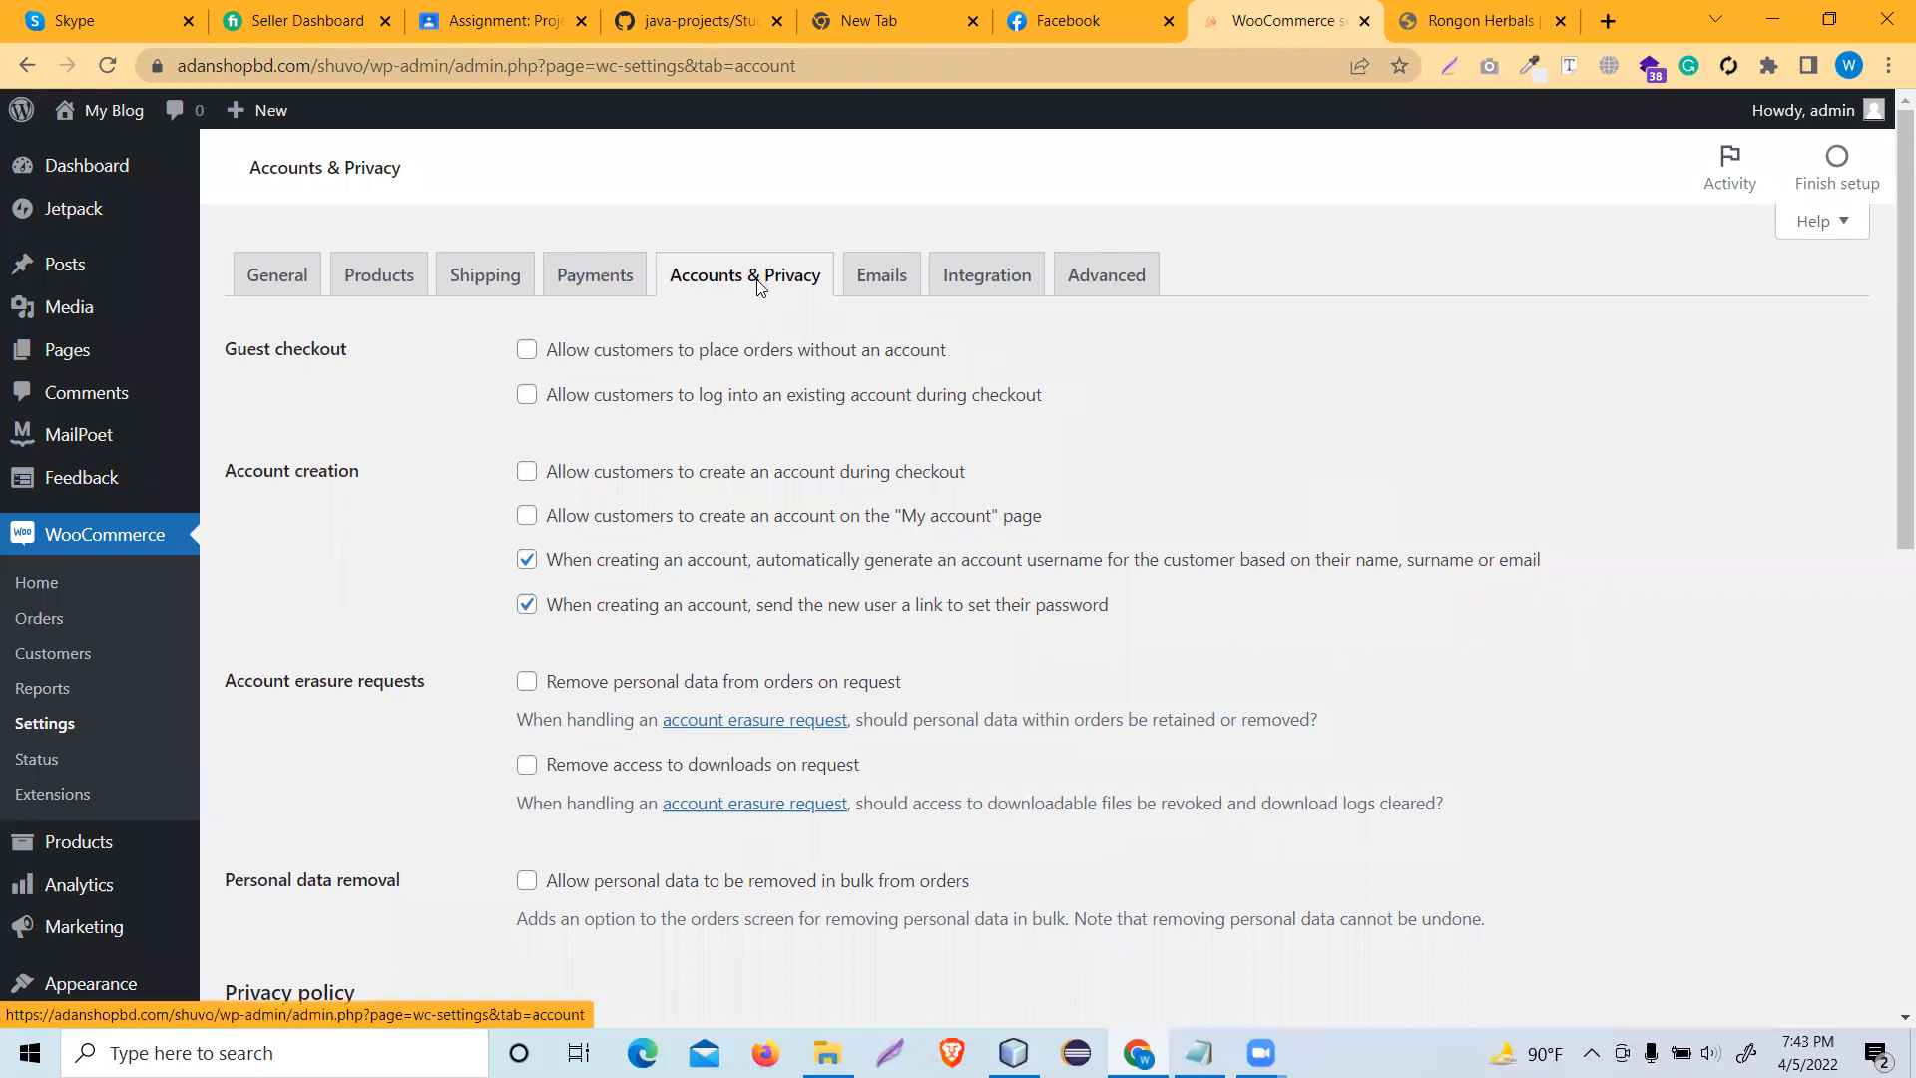
left_click(1196, 218)
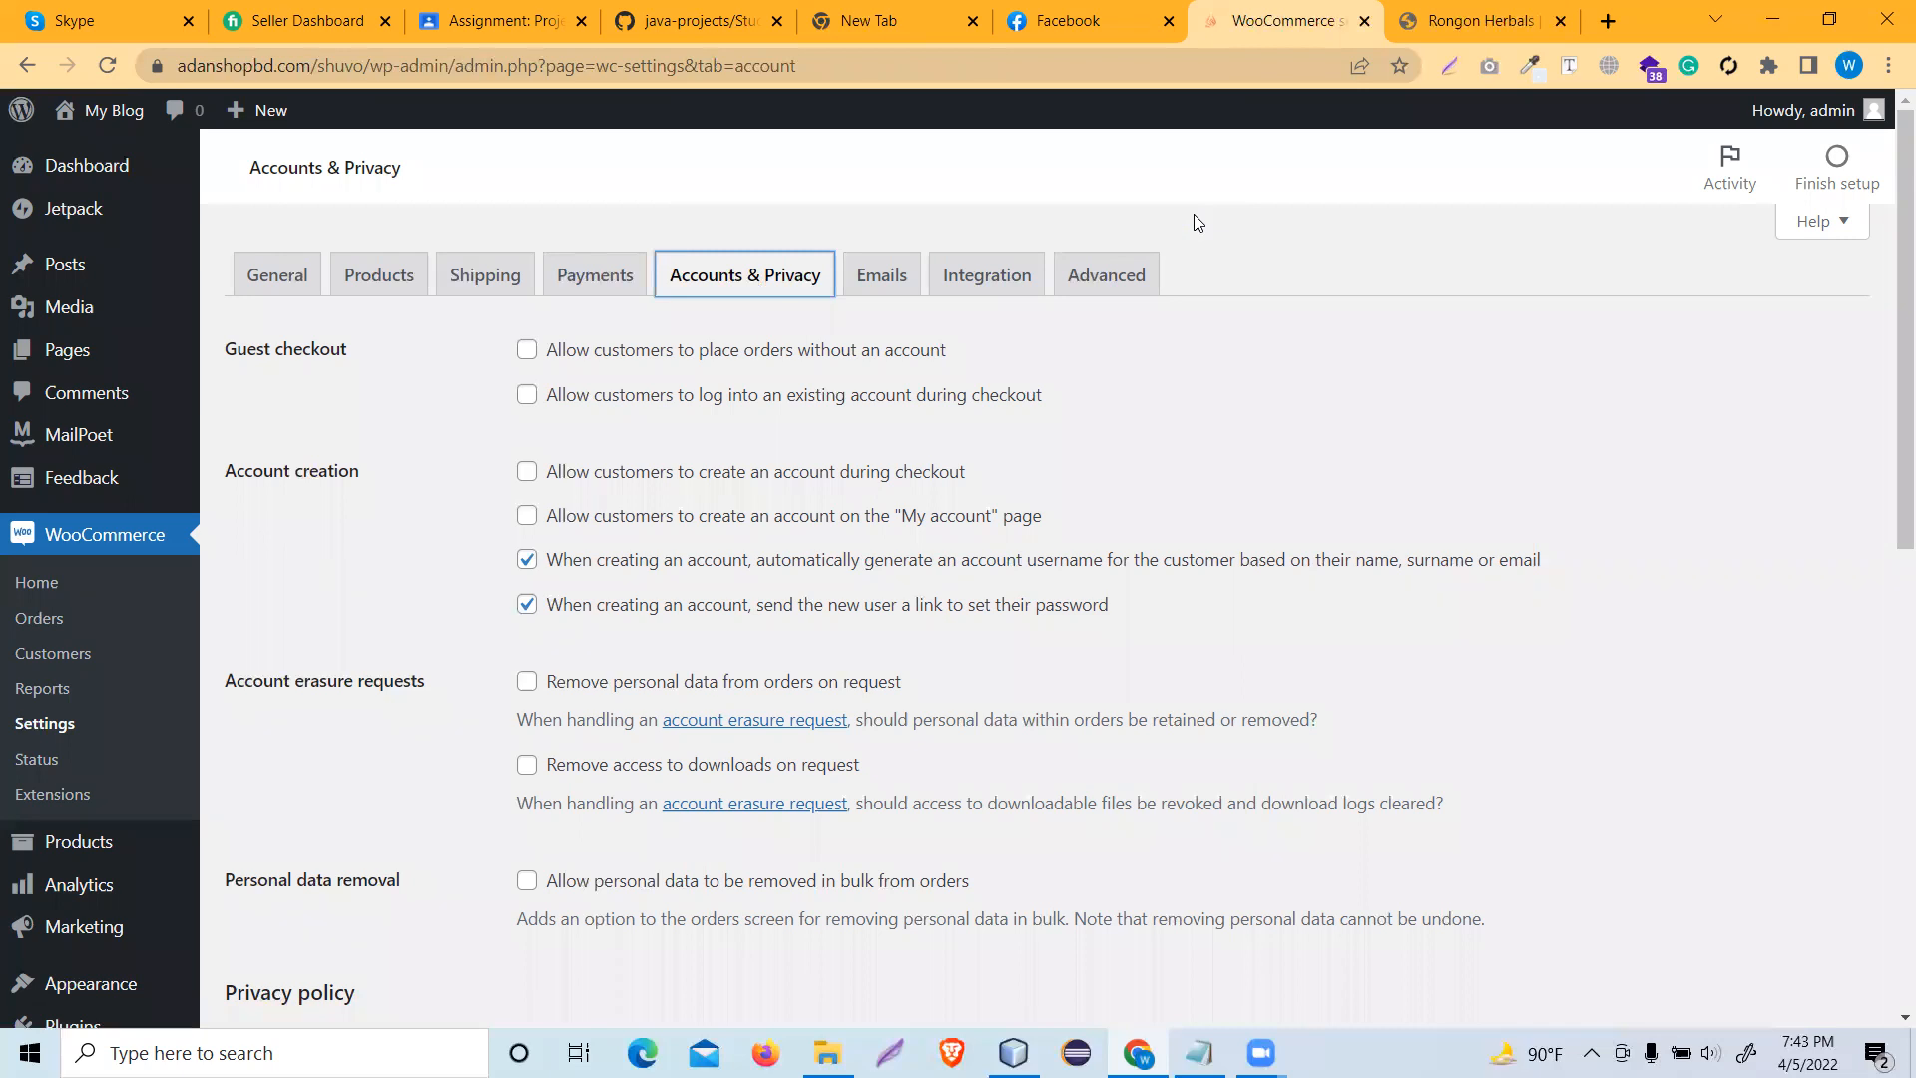
mouse_move(53, 117)
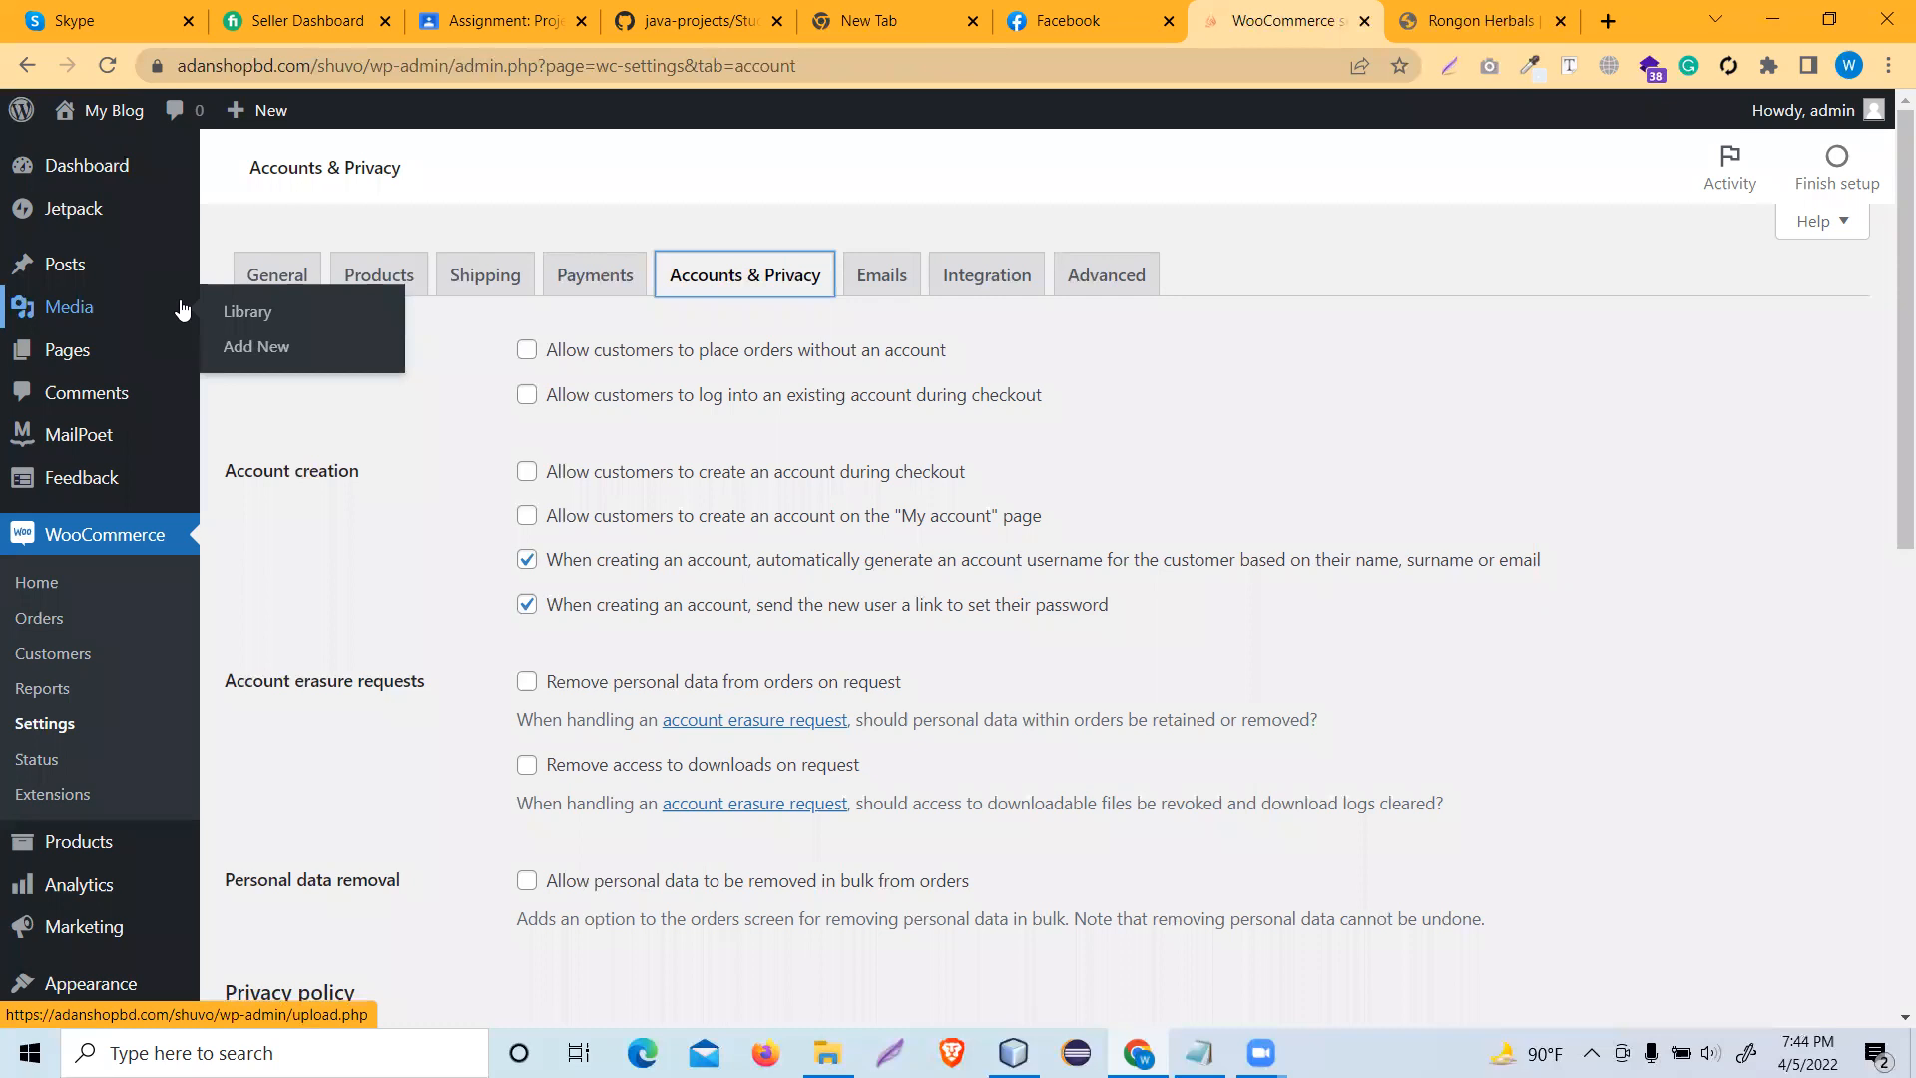
left_click(720, 284)
left_click(1183, 249)
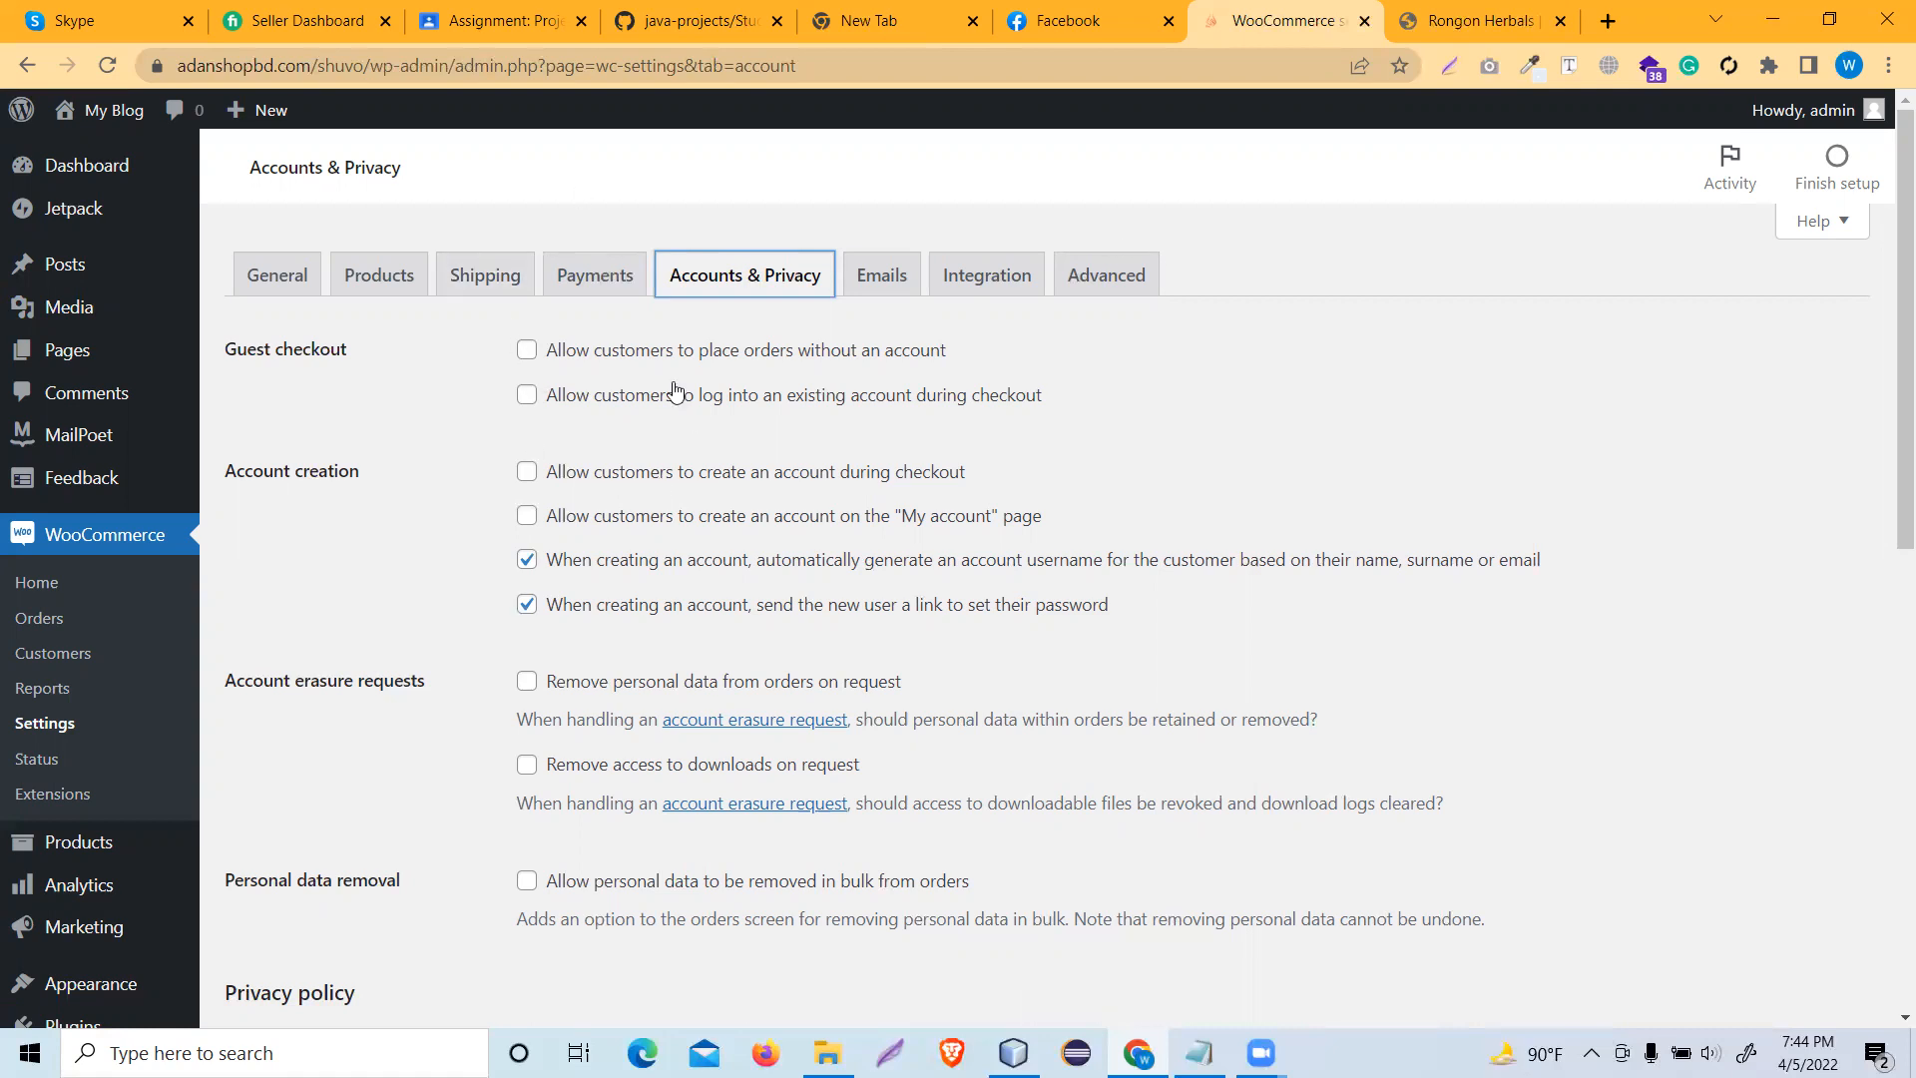
- Open the WooCommerce email settings and review the notification list, sender options and email template settings
left_click(882, 281)
left_click(1087, 250)
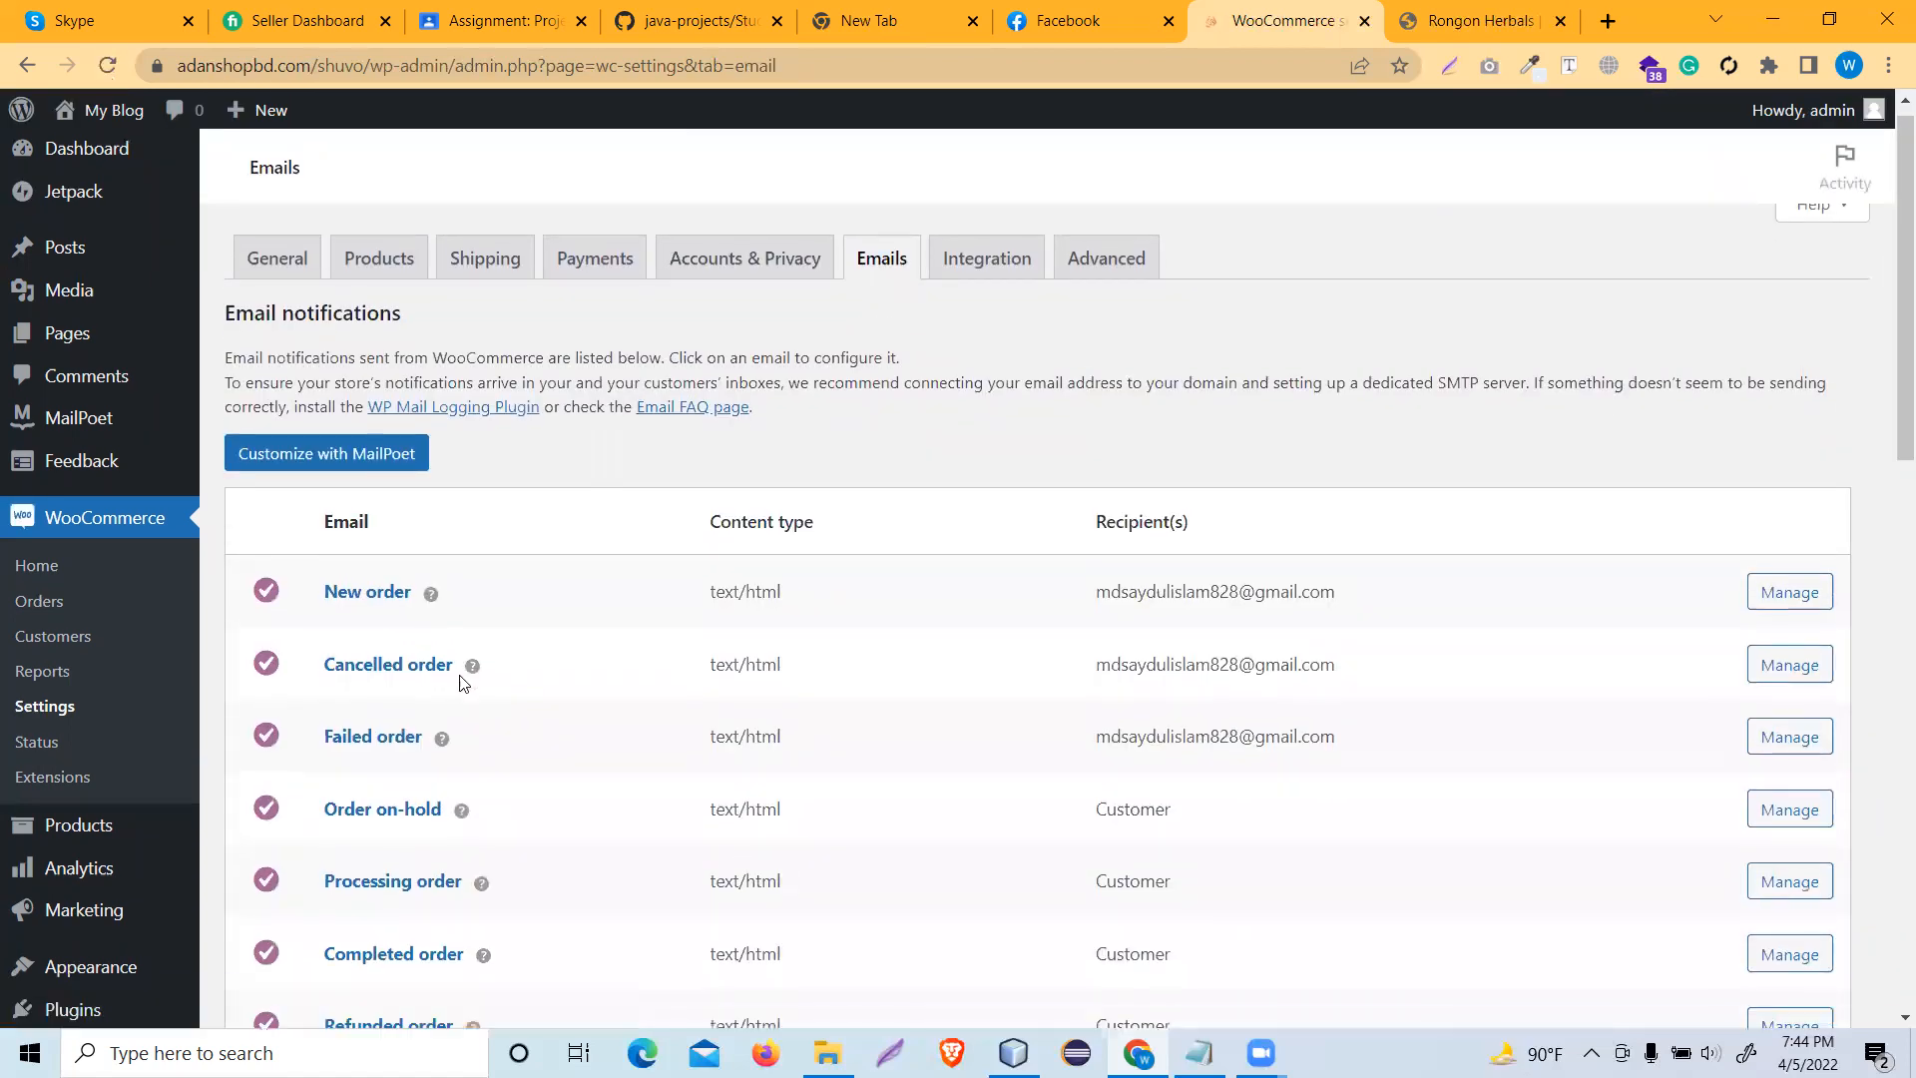
scroll(462, 674, "down", 5)
scroll(464, 674, "down", 10)
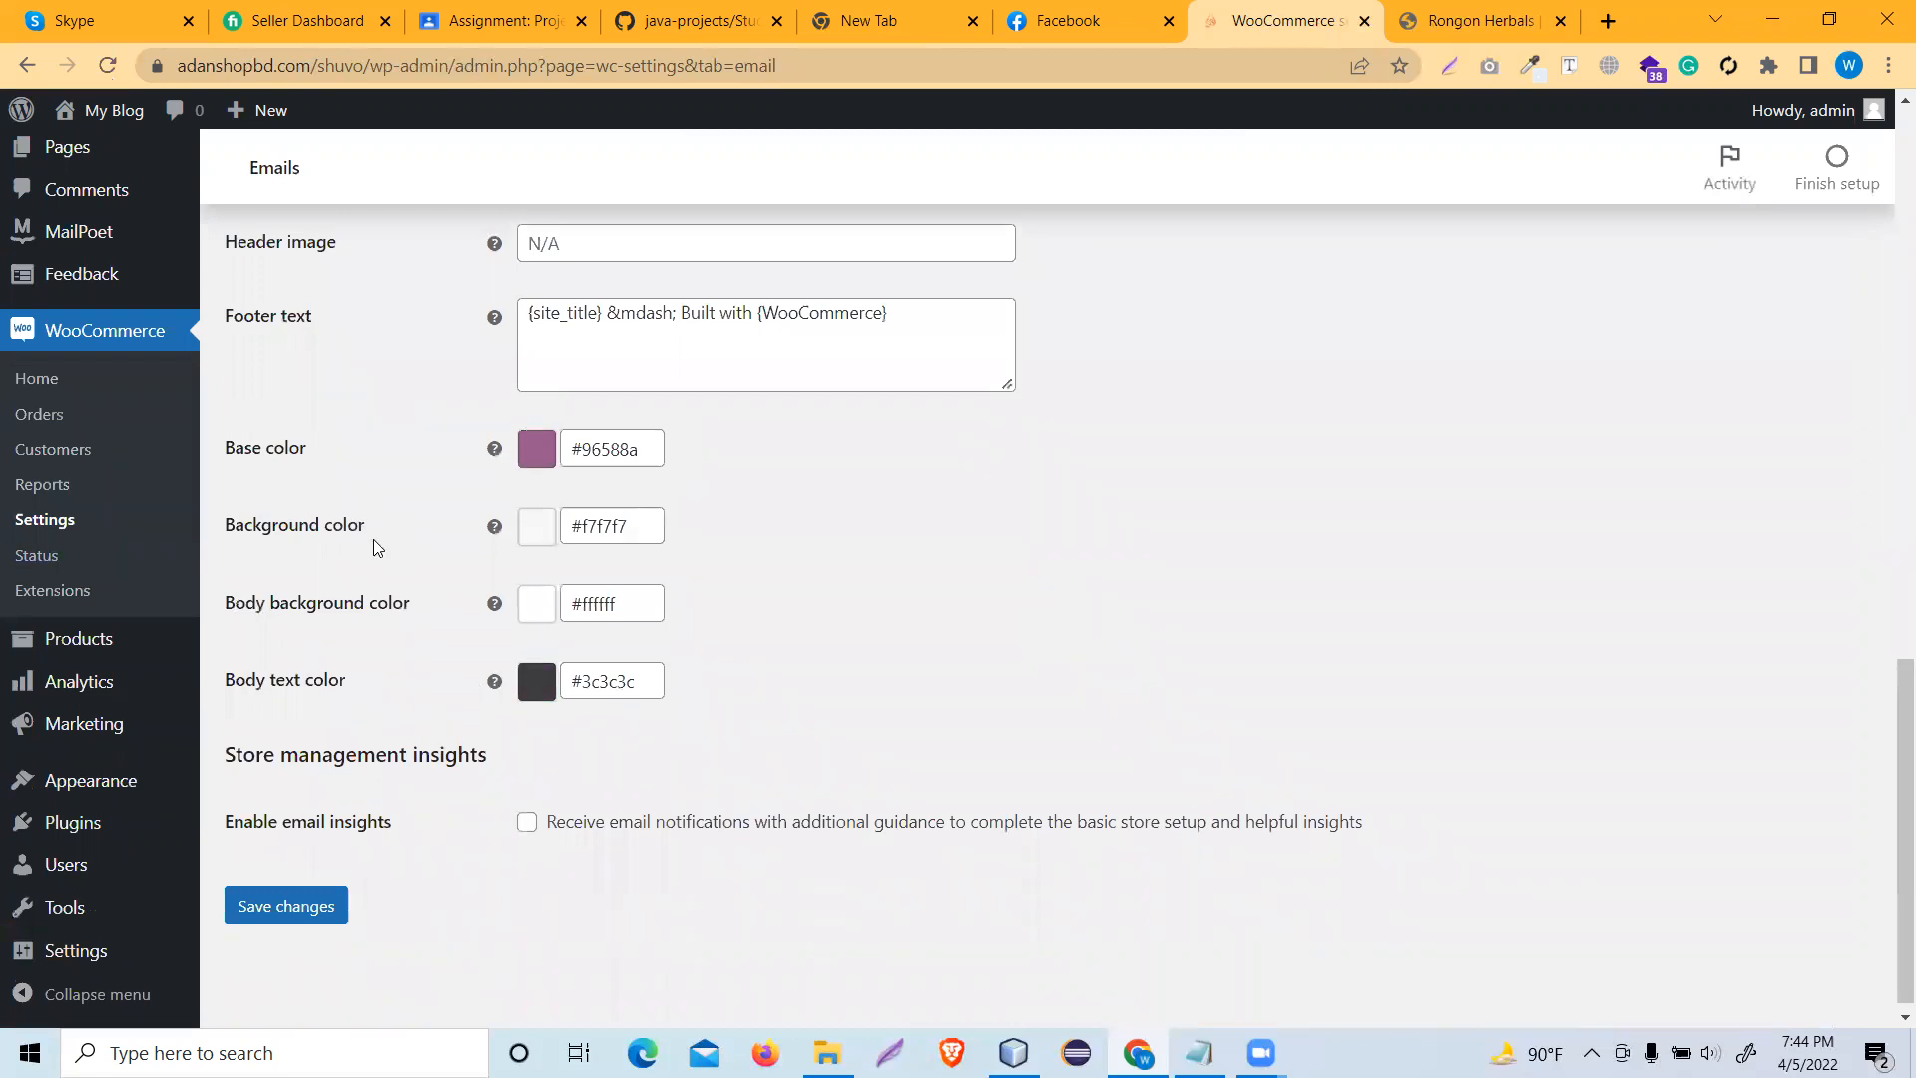
scroll(377, 547, "up", 15)
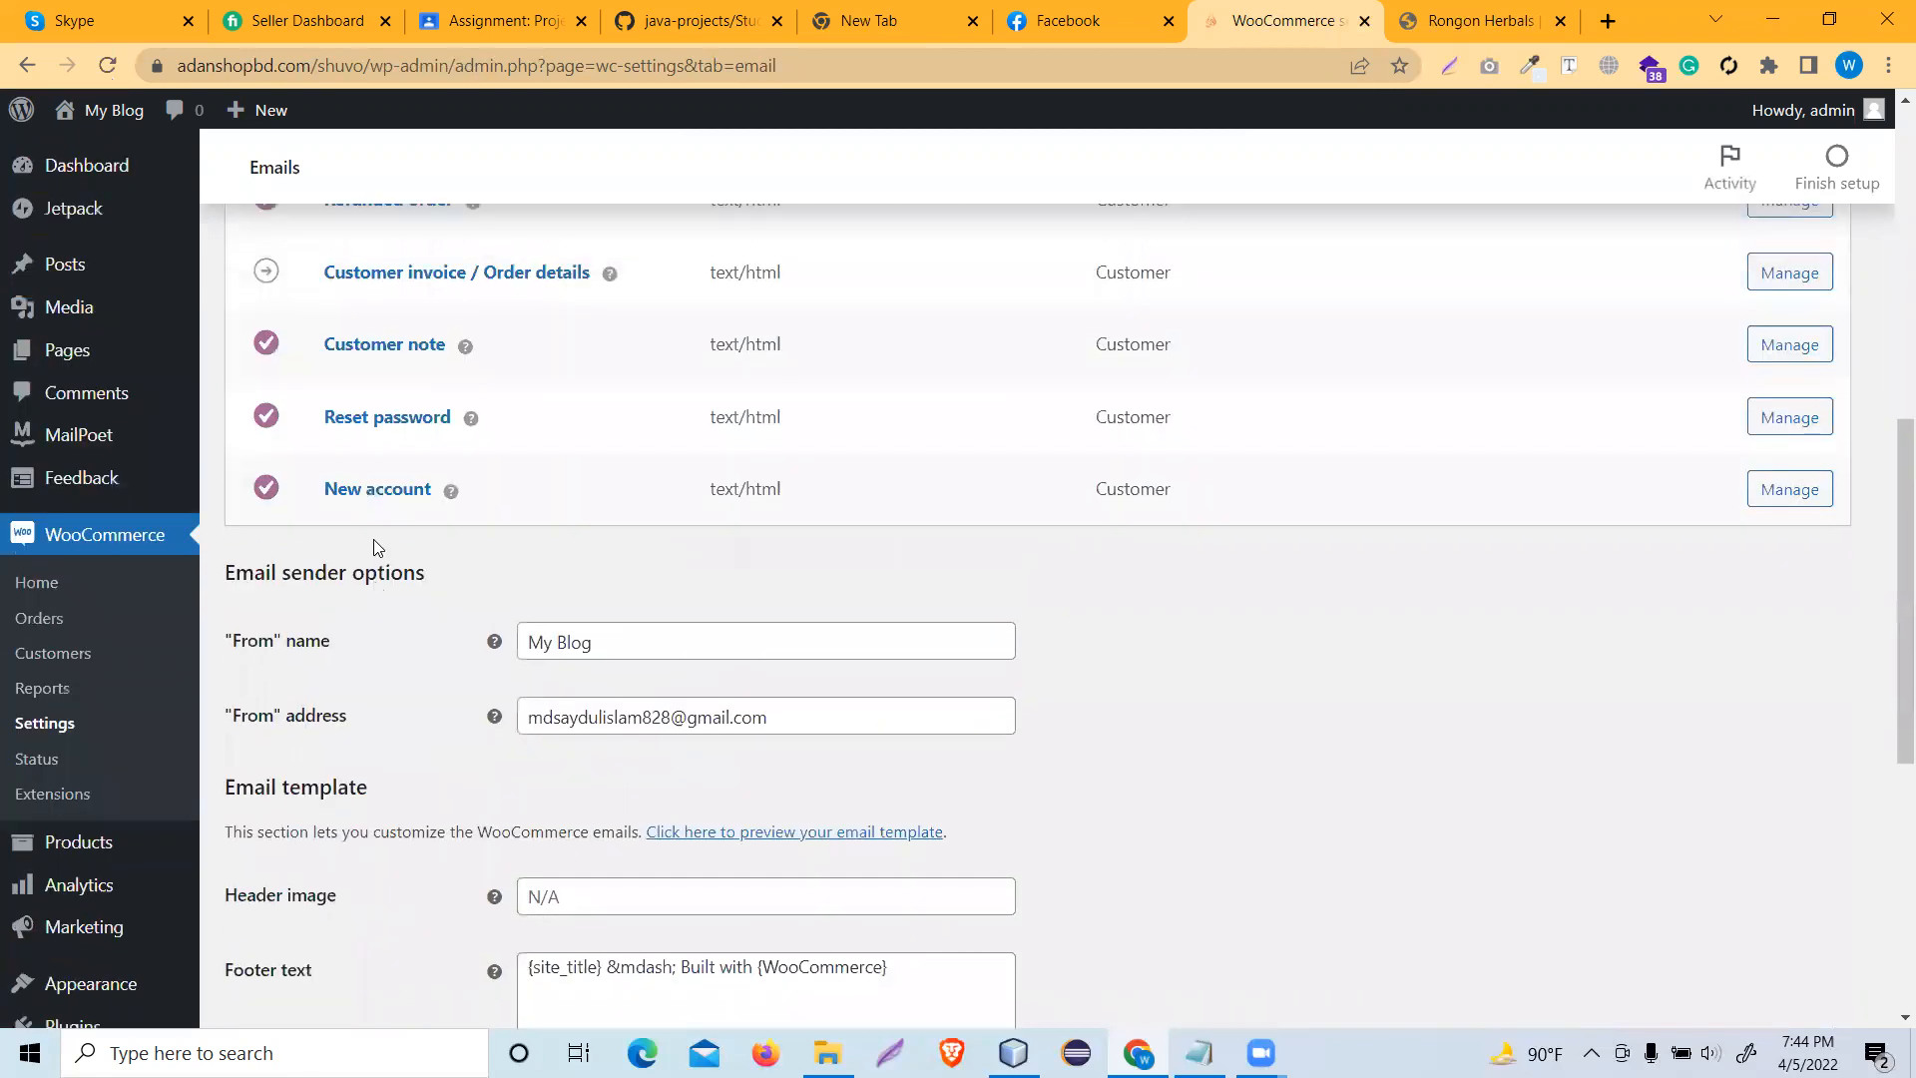
- Look over the MaxMind integration settings and the advanced page setup with its checkout and account endpoints
left_click(1020, 278)
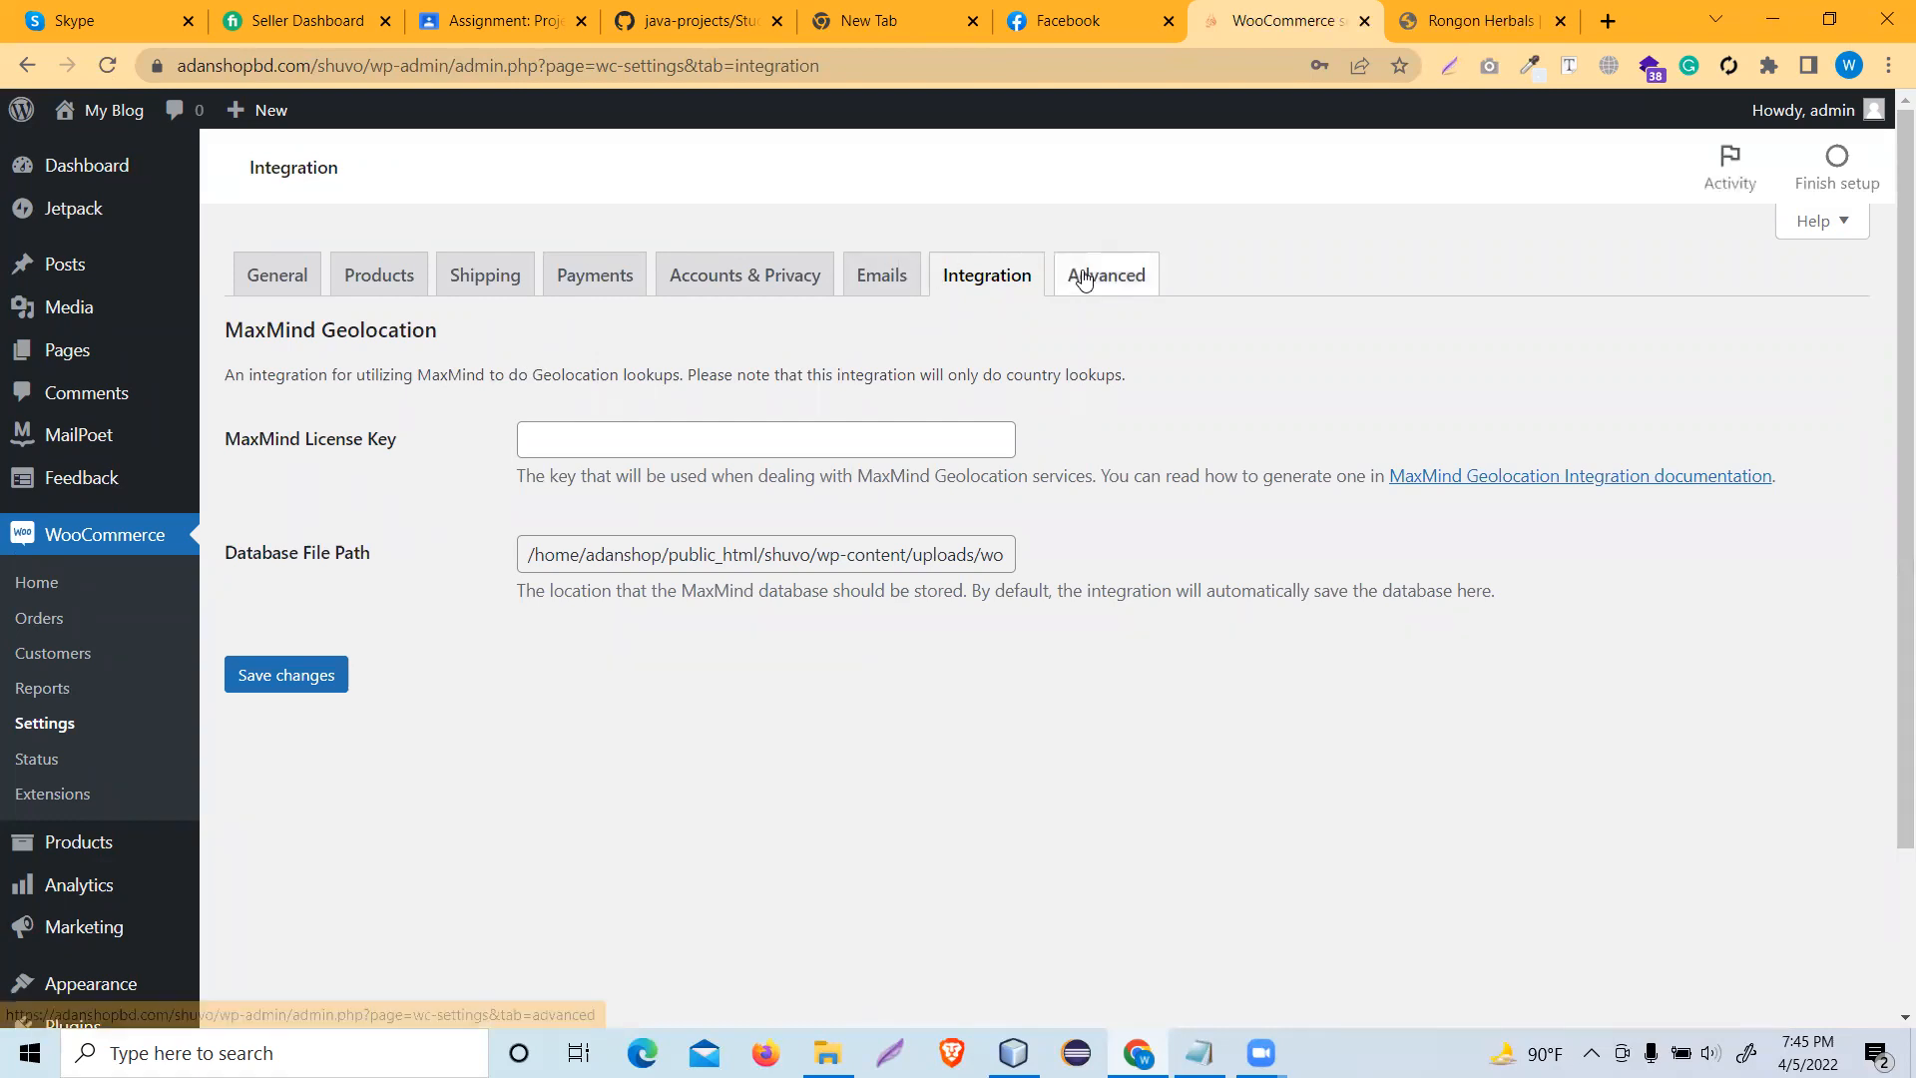
left_click(1086, 277)
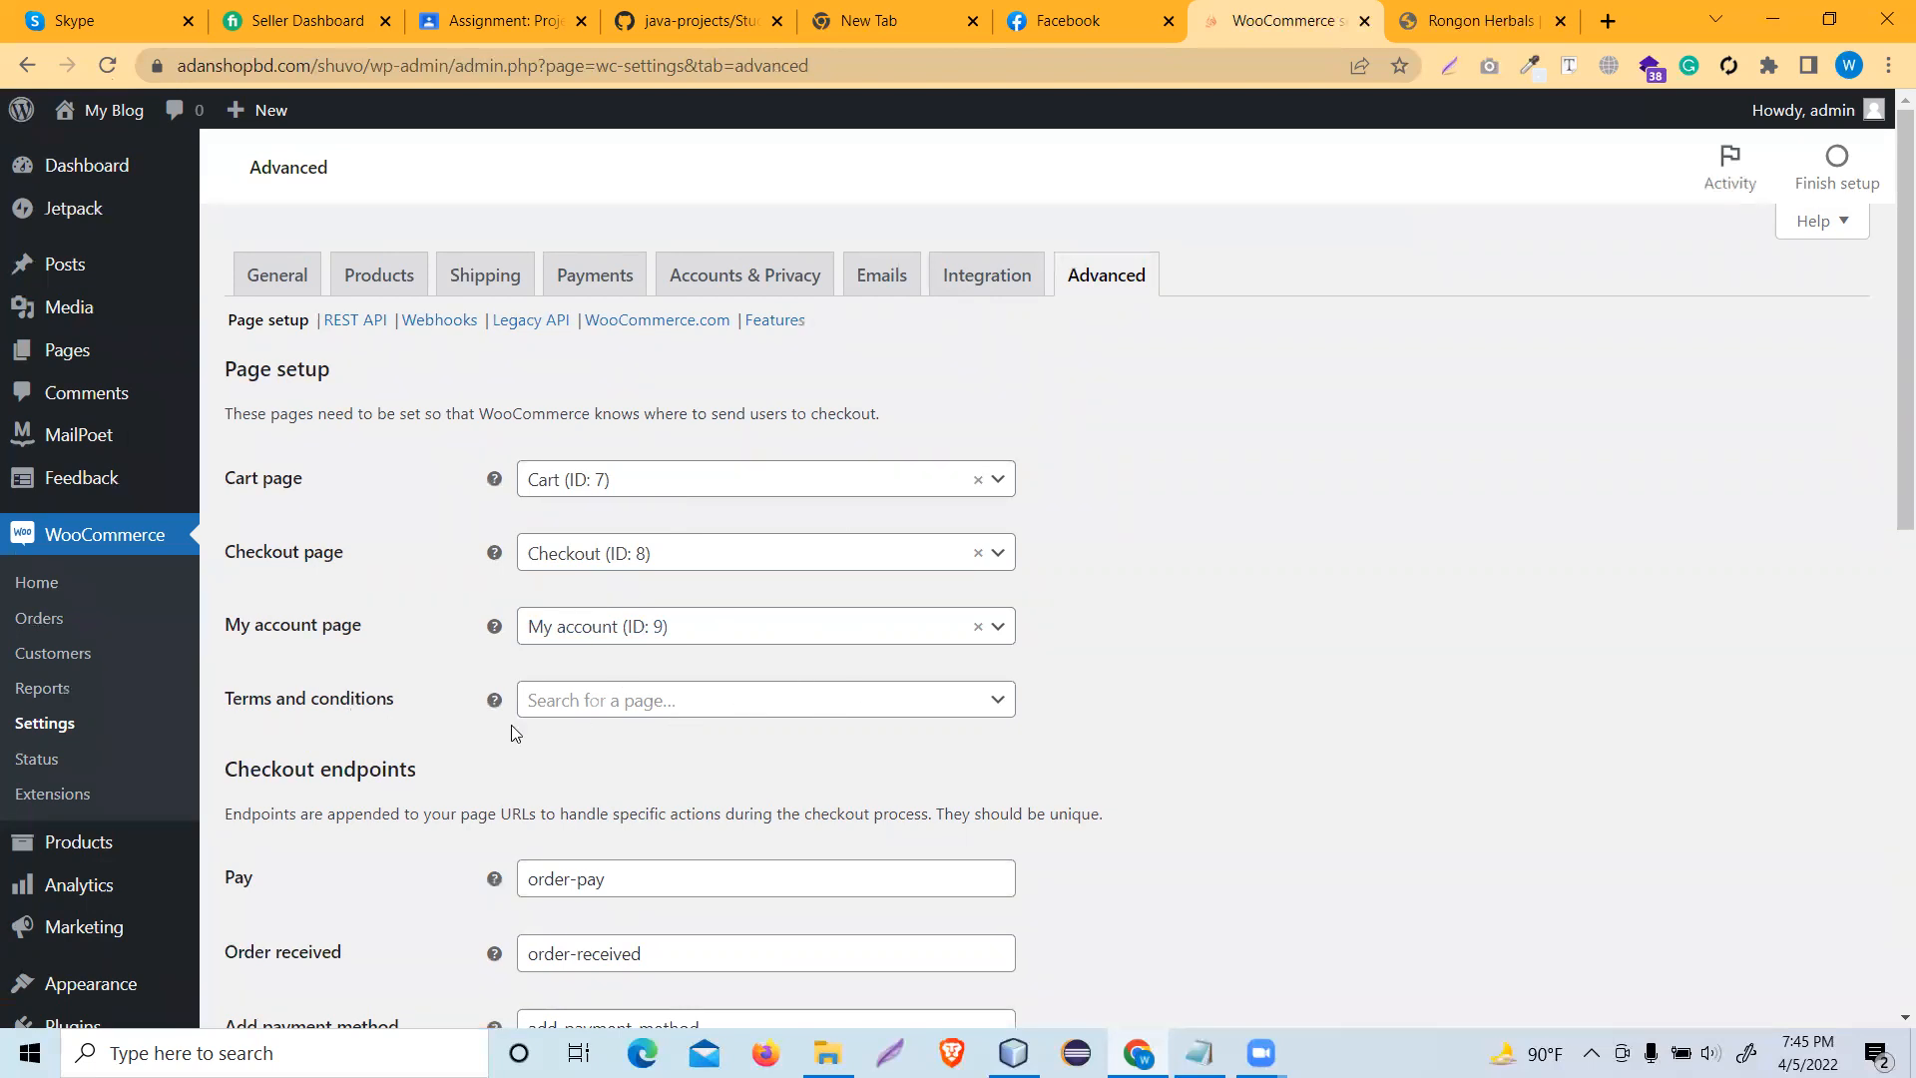
scroll(705, 737, "down", 5)
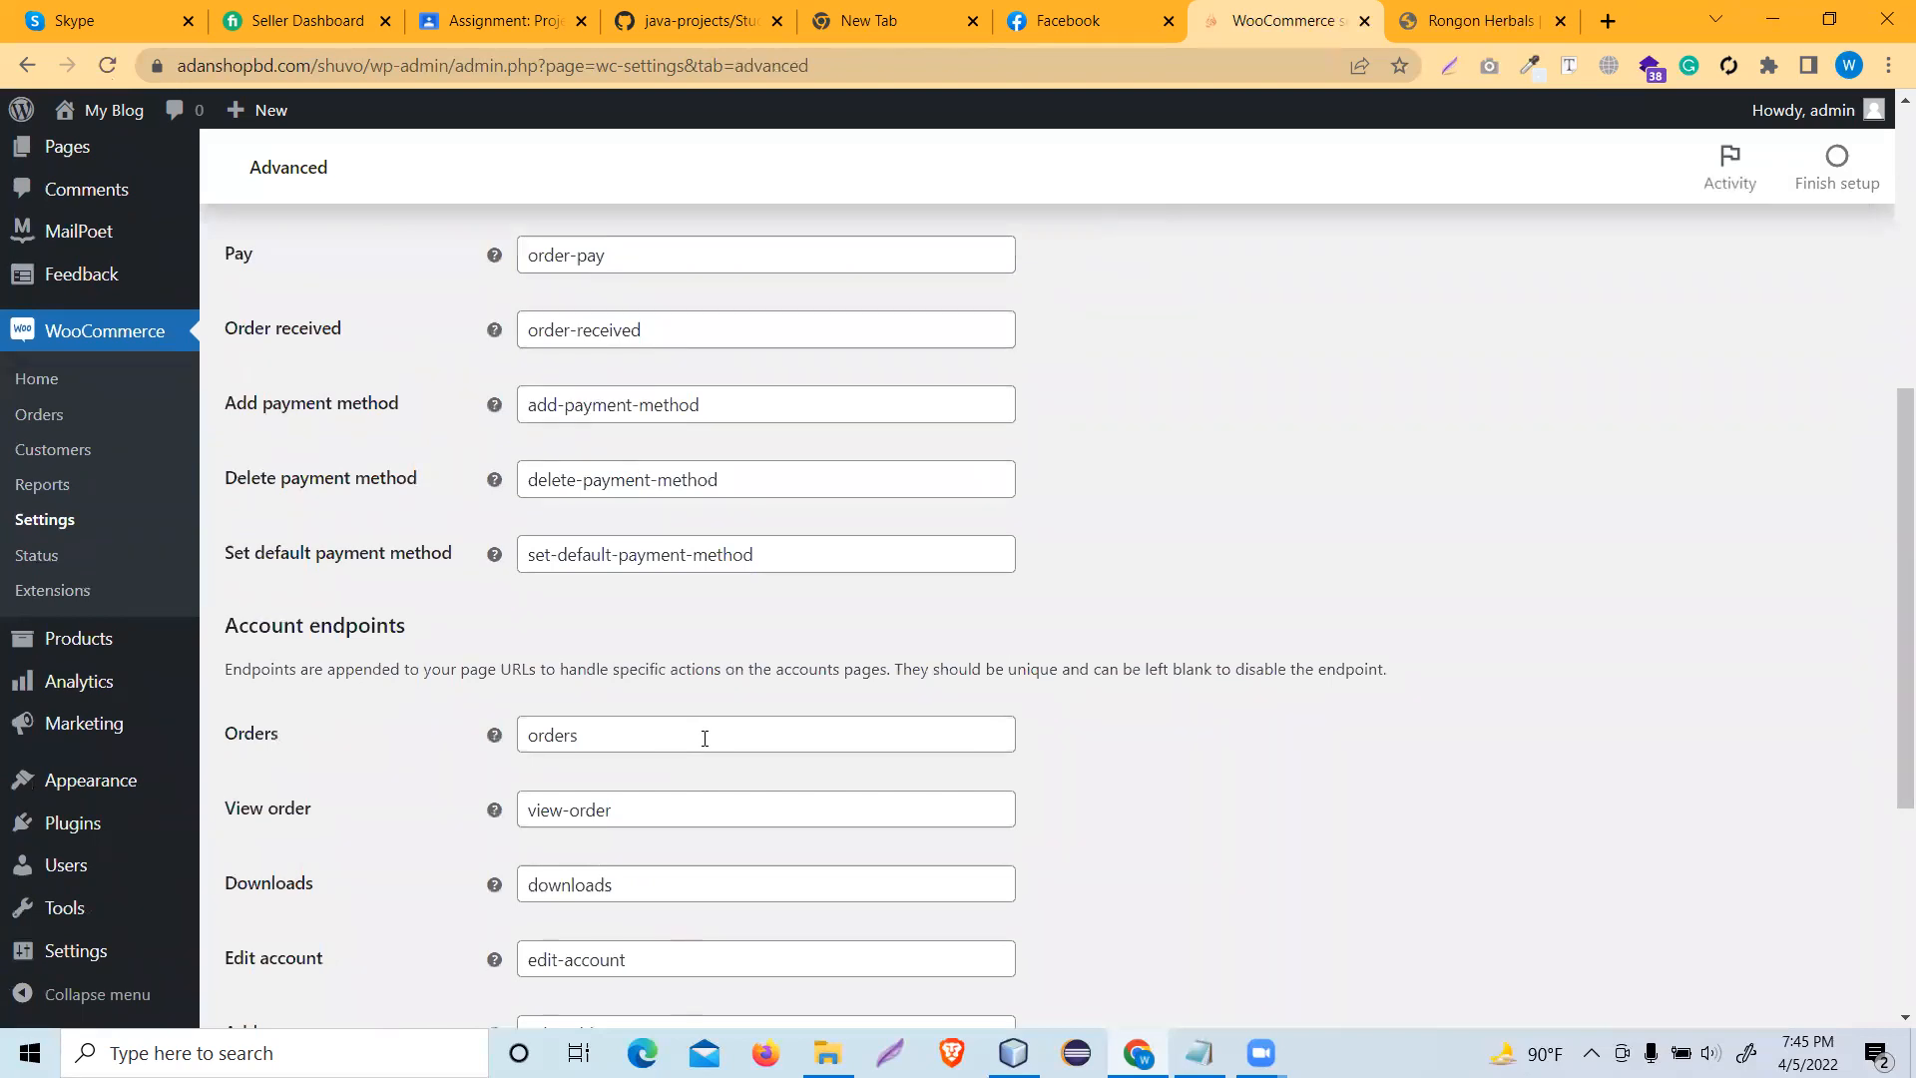
scroll(704, 737, "down", 4)
scroll(704, 738, "up", 10)
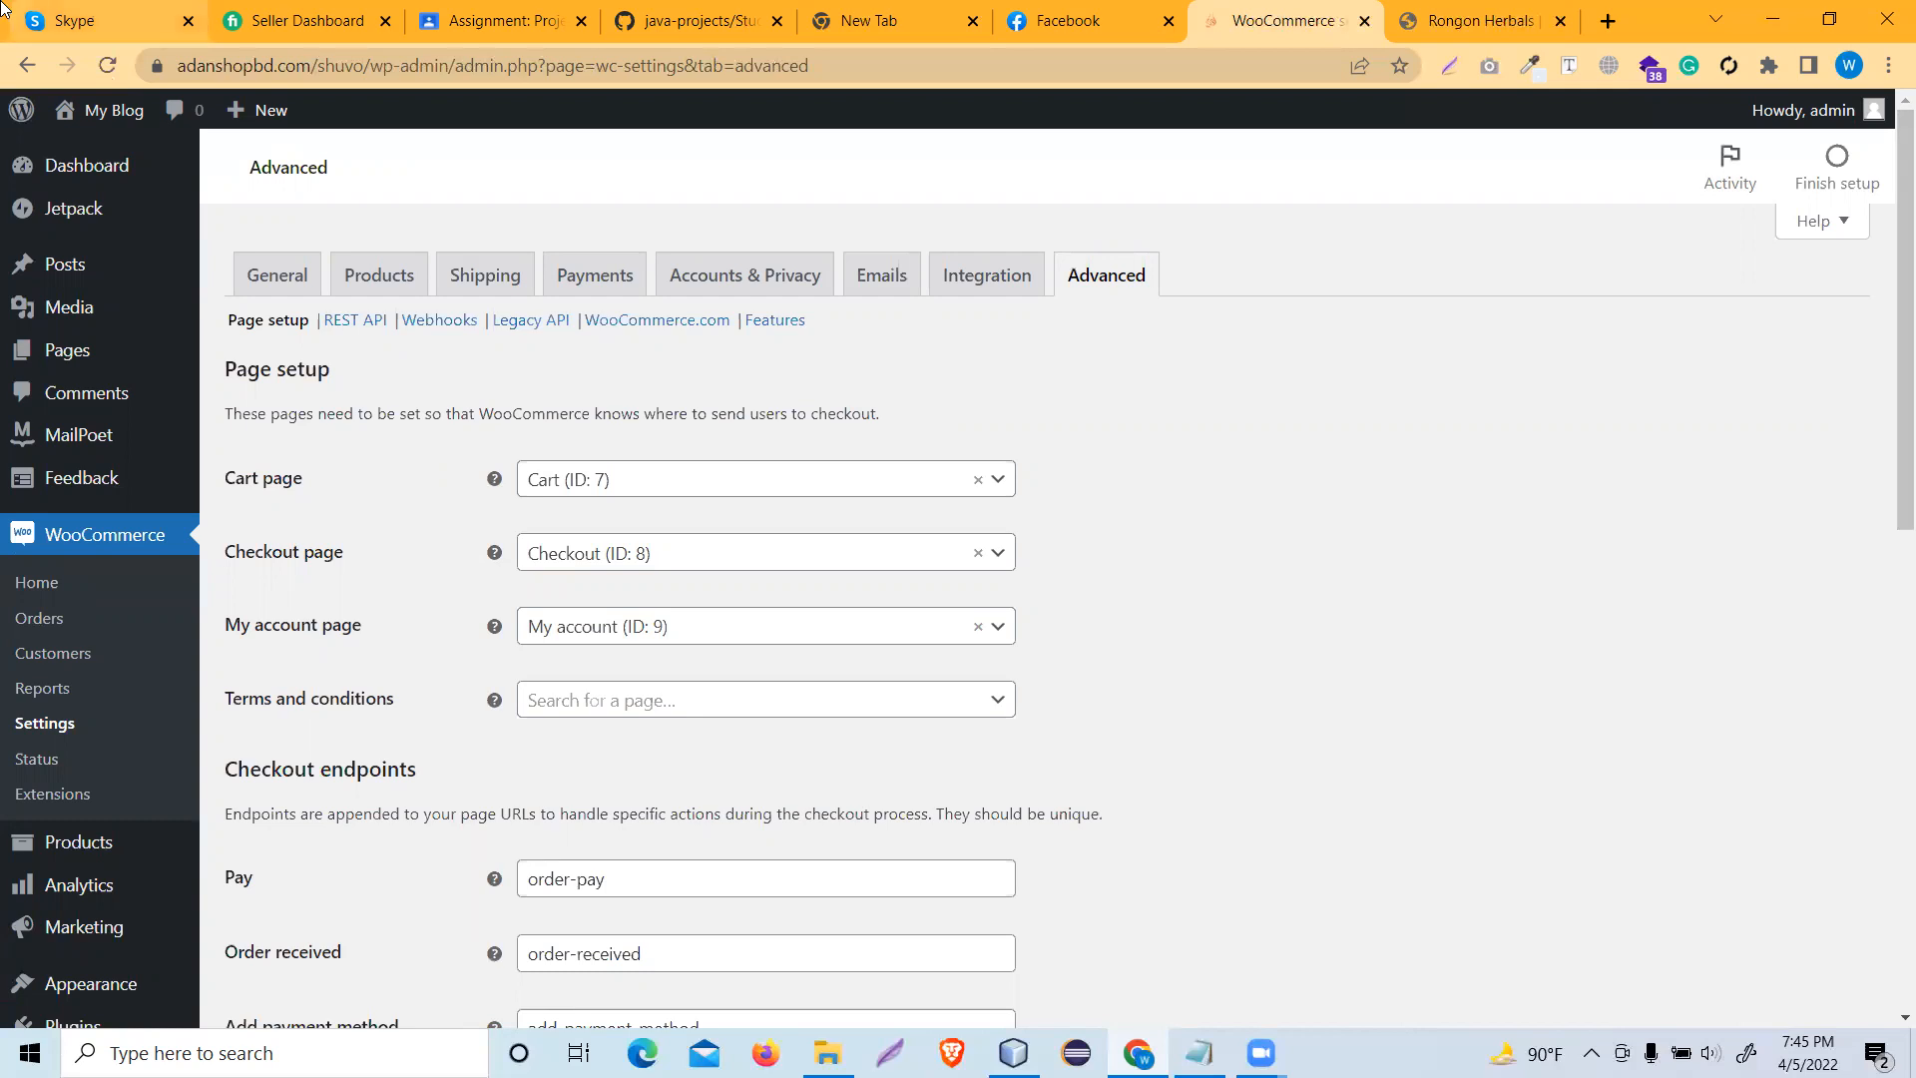
mouse_move(100, 127)
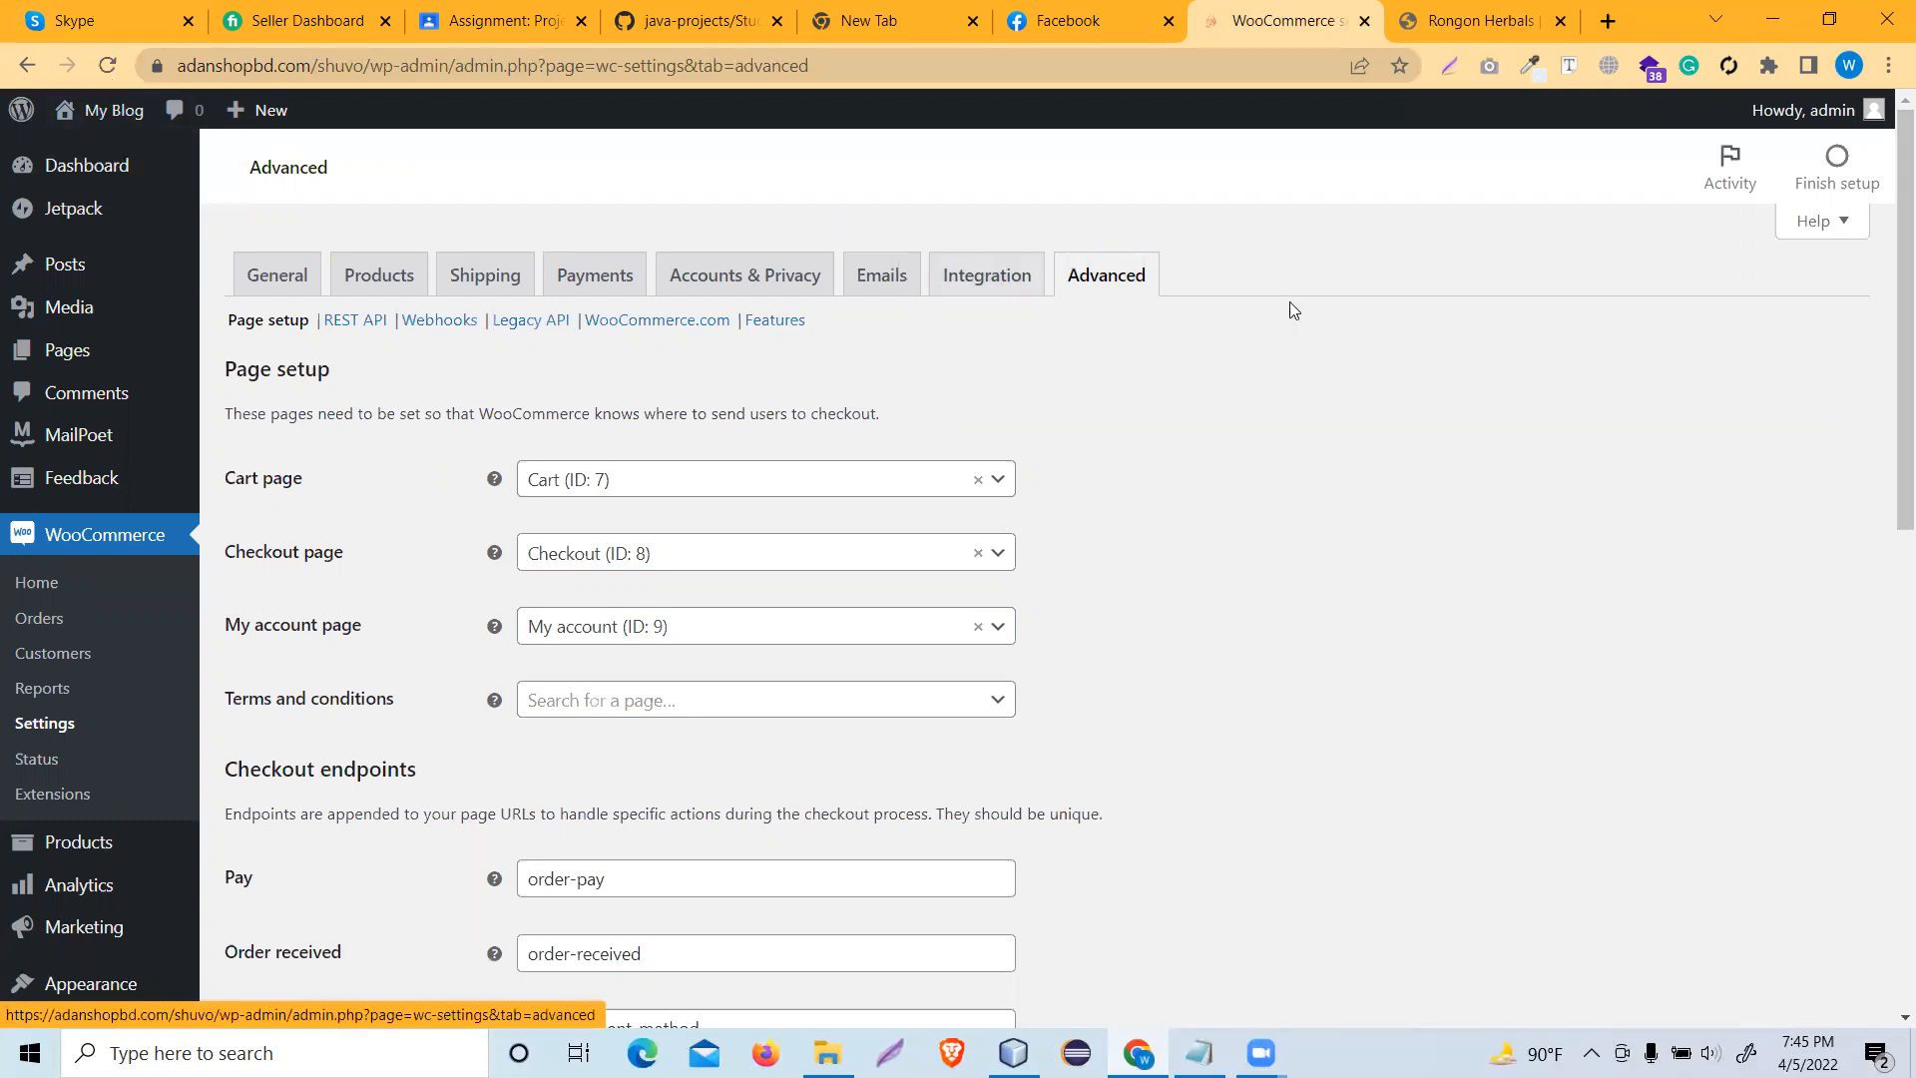